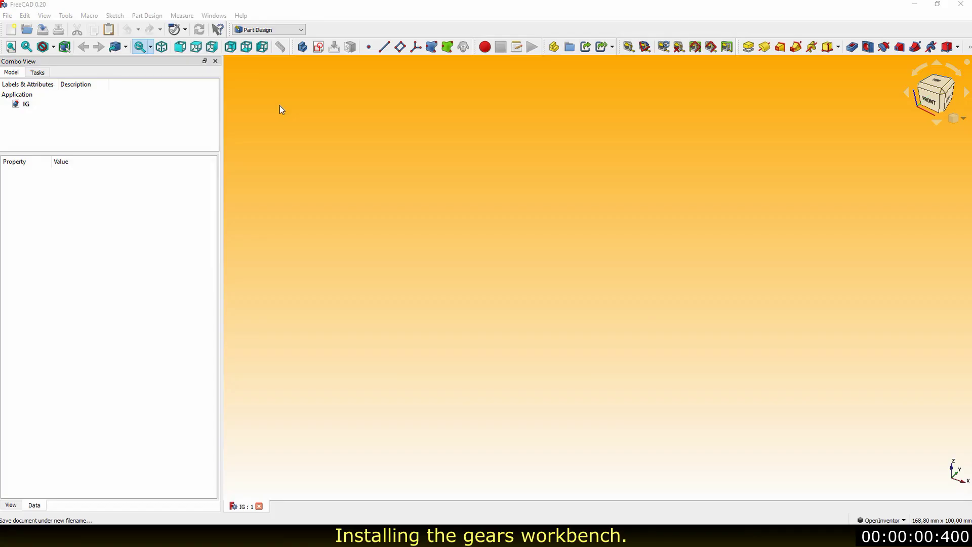
Step: Switch to the Gear workbench and verify freecad.gears is listed as installed in the Addon Manager
{"action": "left_click", "coordinate": [303, 31]}
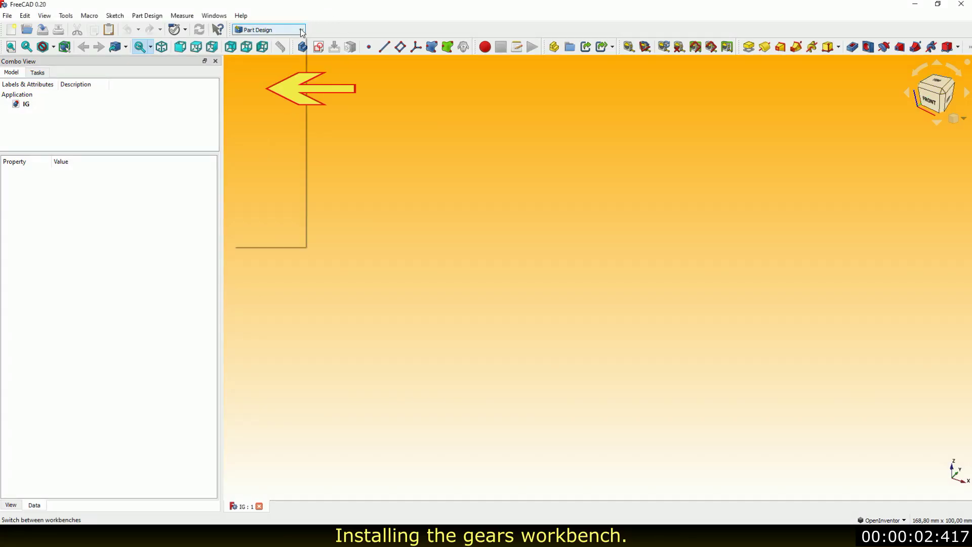
{"action": "left_click", "coordinate": [258, 88]}
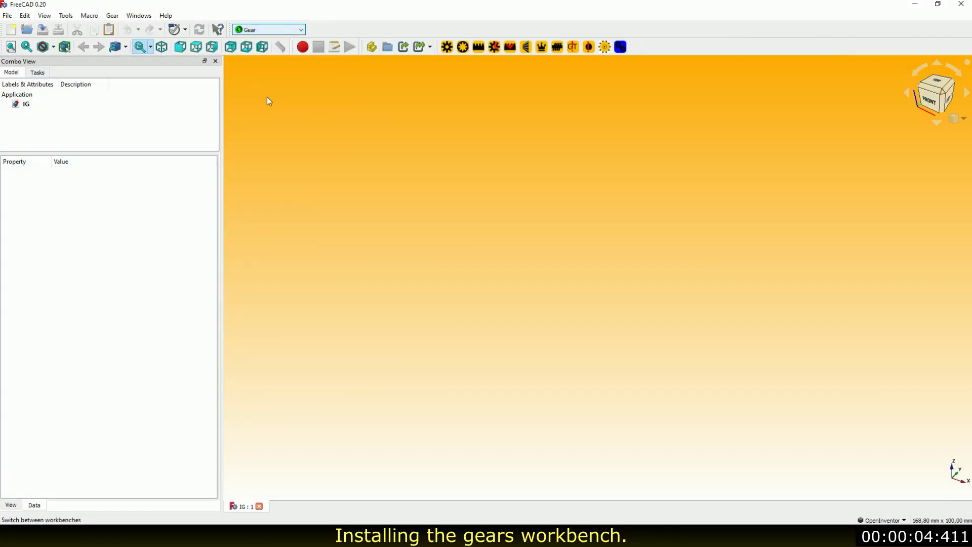
{"action": "left_click", "coordinate": [65, 16]}
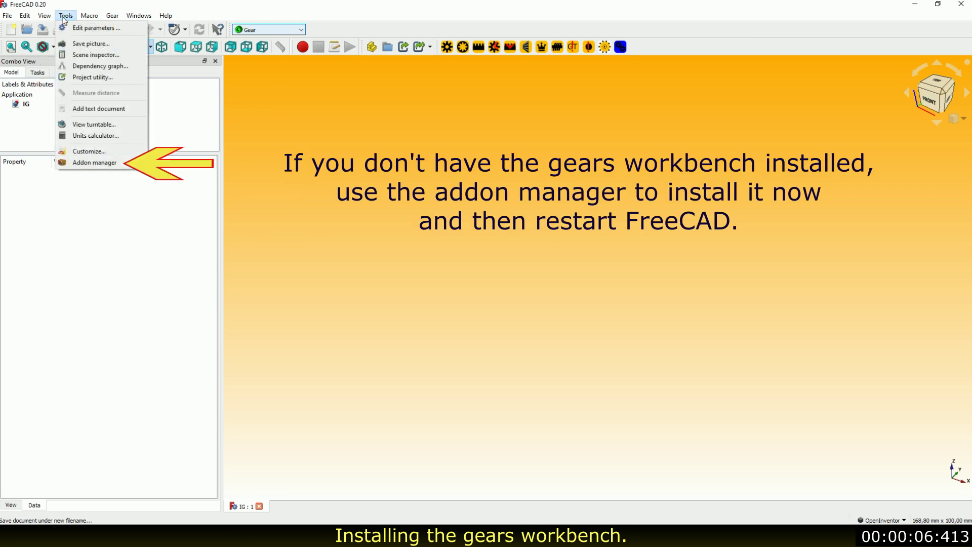
{"action": "left_click", "coordinate": [83, 162]}
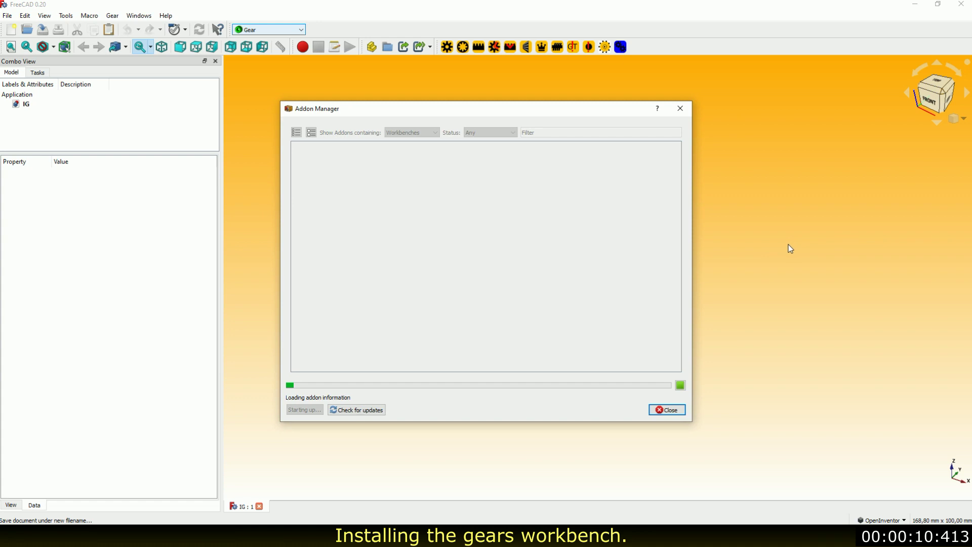
{"action": "scroll", "coordinate": [670, 239], "scroll_direction": "down", "scroll_amount": 7}
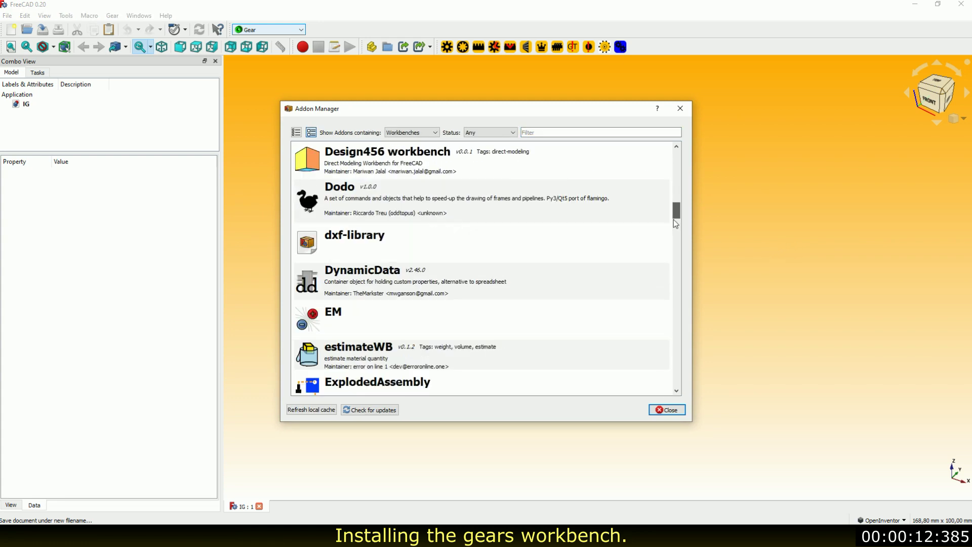
{"action": "scroll", "coordinate": [670, 239], "scroll_direction": "down", "scroll_amount": 3}
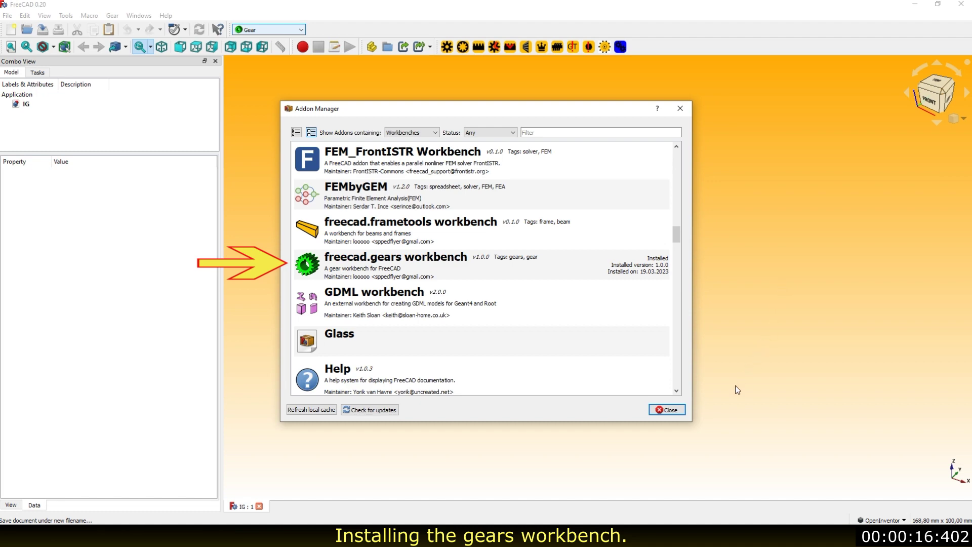
{"action": "left_click", "coordinate": [673, 412]}
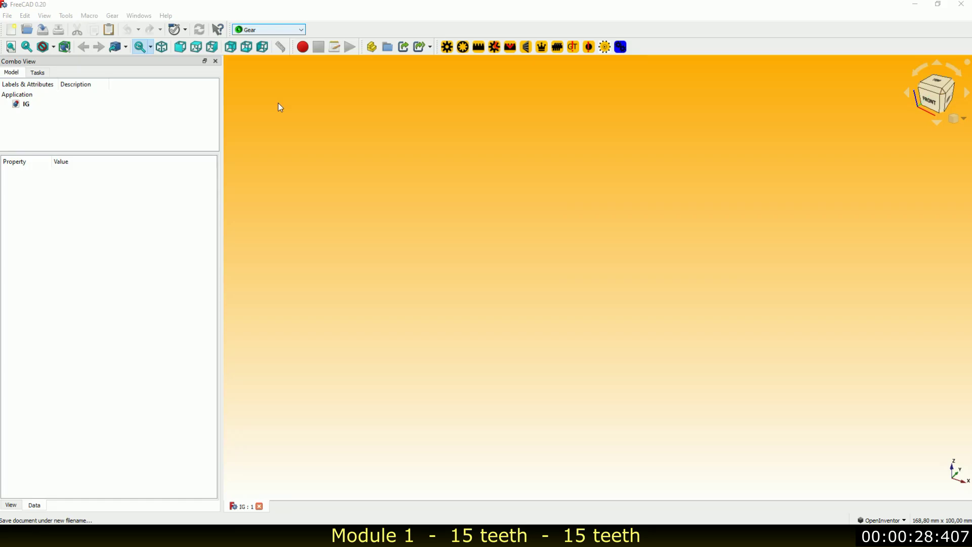
Step: Create two default 15-tooth involute gears and view them from the top
{"action": "left_click", "coordinate": [447, 48]}
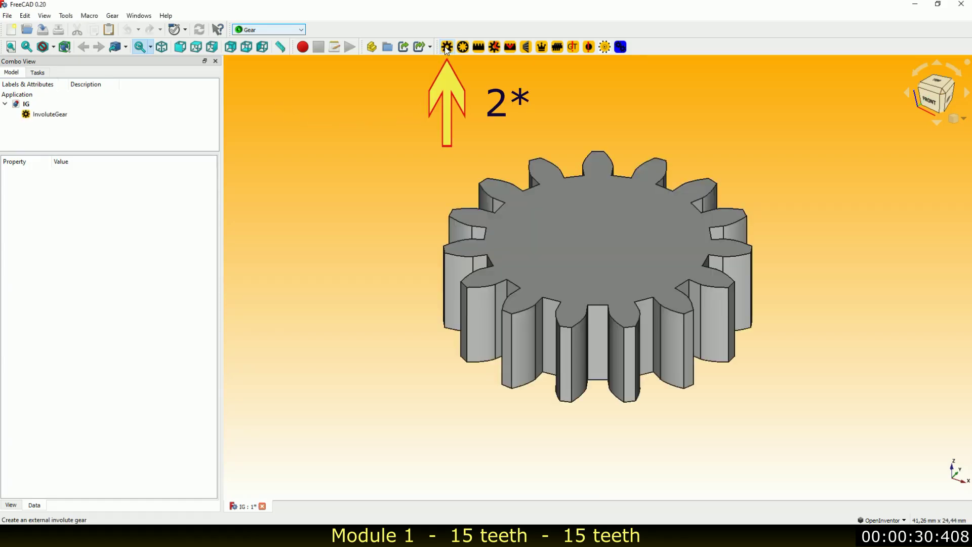
{"action": "left_click", "coordinate": [446, 48]}
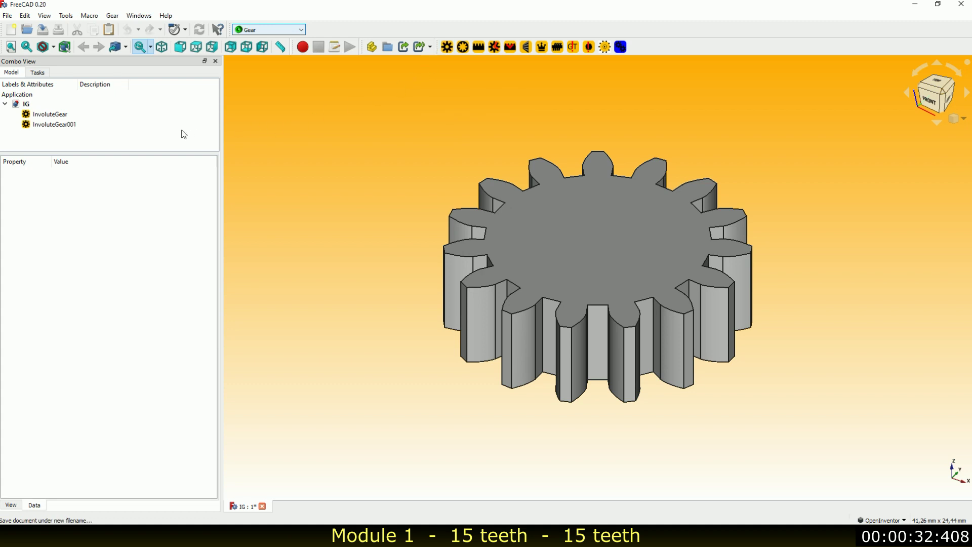
{"action": "left_click", "coordinate": [50, 114]}
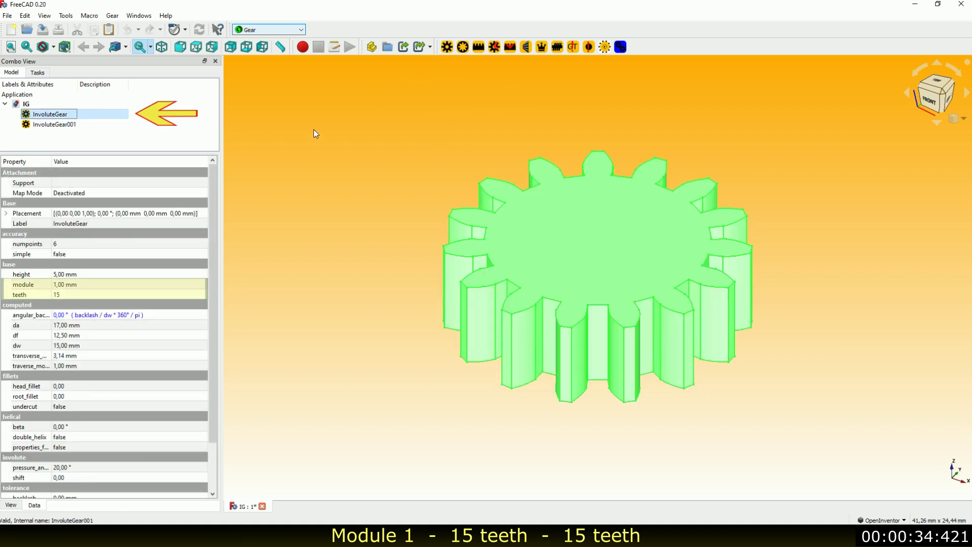
{"action": "key", "text": "2"}
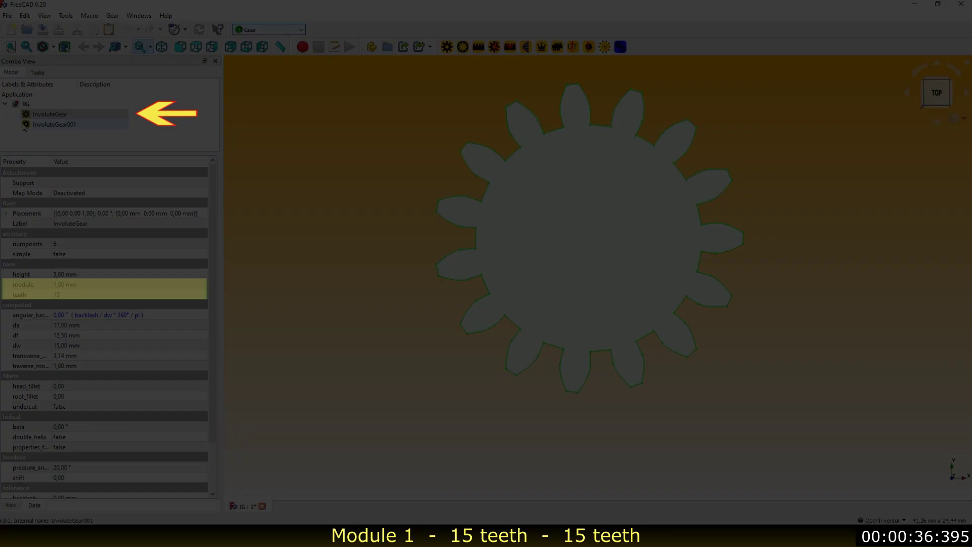
Step: Set InvoluteGear001's placement X offset to 15 mm so the two gears mesh
{"action": "left_click", "coordinate": [25, 125]}
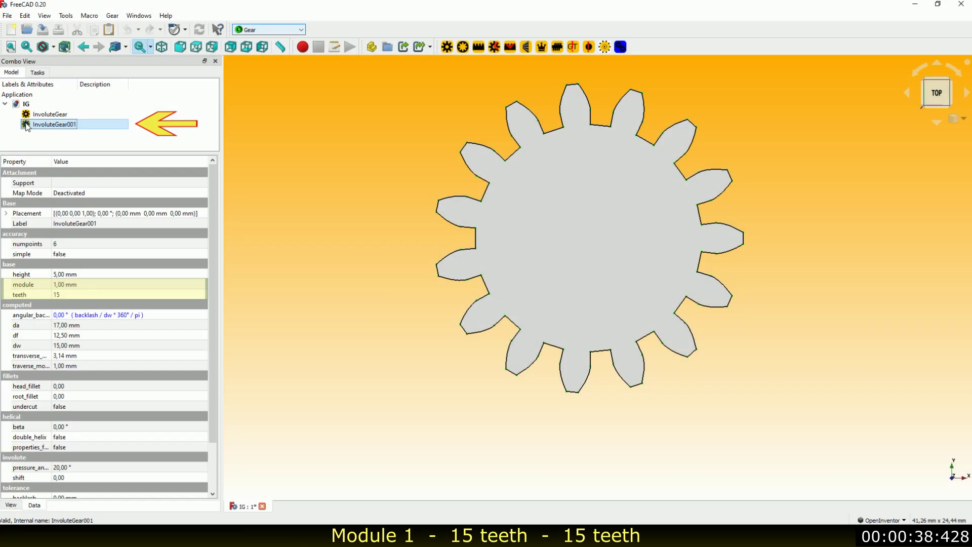
{"action": "left_click", "coordinate": [205, 214]}
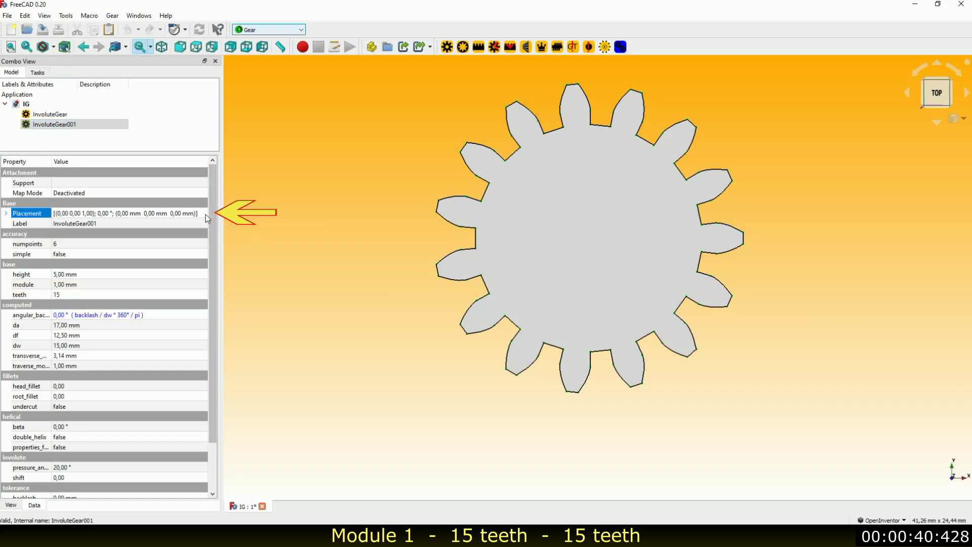
{"action": "left_click", "coordinate": [205, 214]}
{"action": "left_click", "coordinate": [102, 120]}
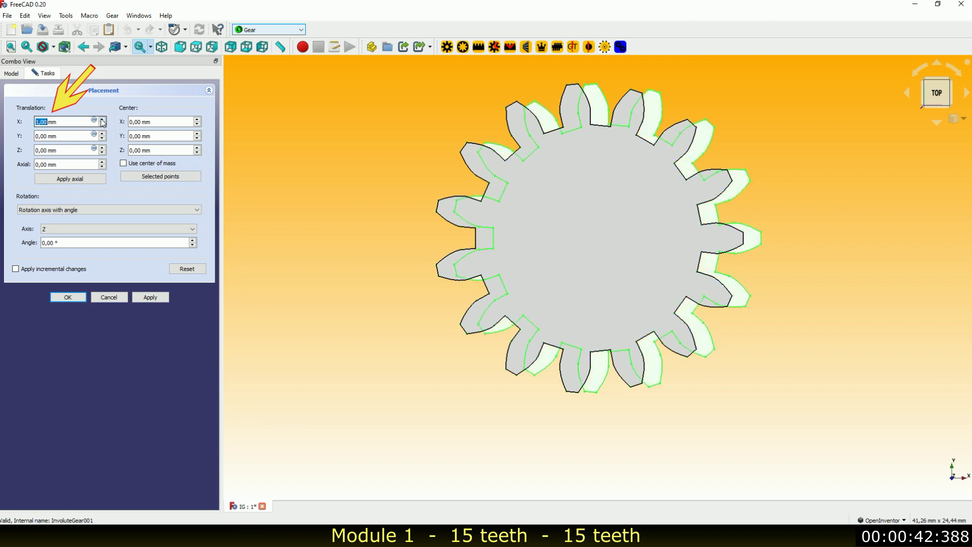
{"action": "left_click", "coordinate": [102, 122]}
{"action": "left_click", "coordinate": [103, 122]}
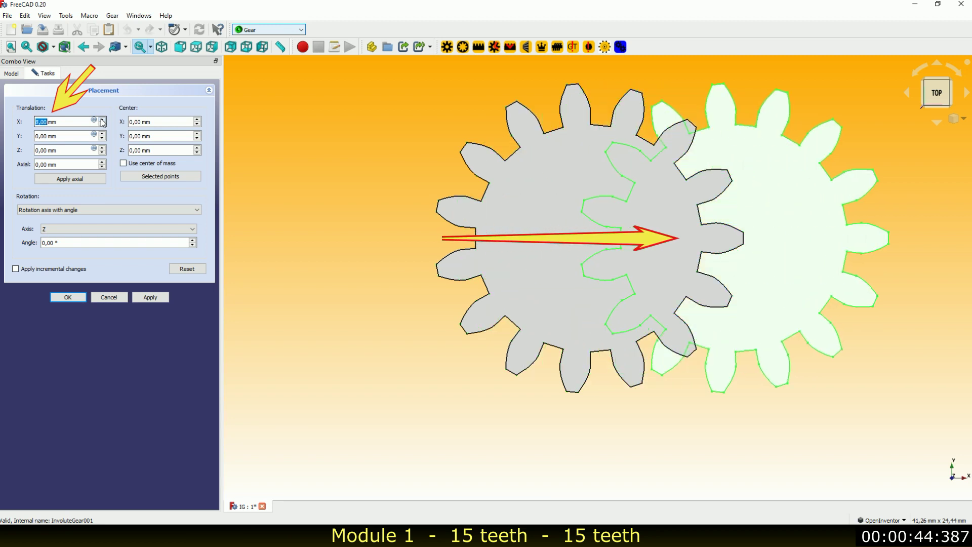
{"action": "left_click", "coordinate": [102, 121]}
{"action": "left_click", "coordinate": [103, 120]}
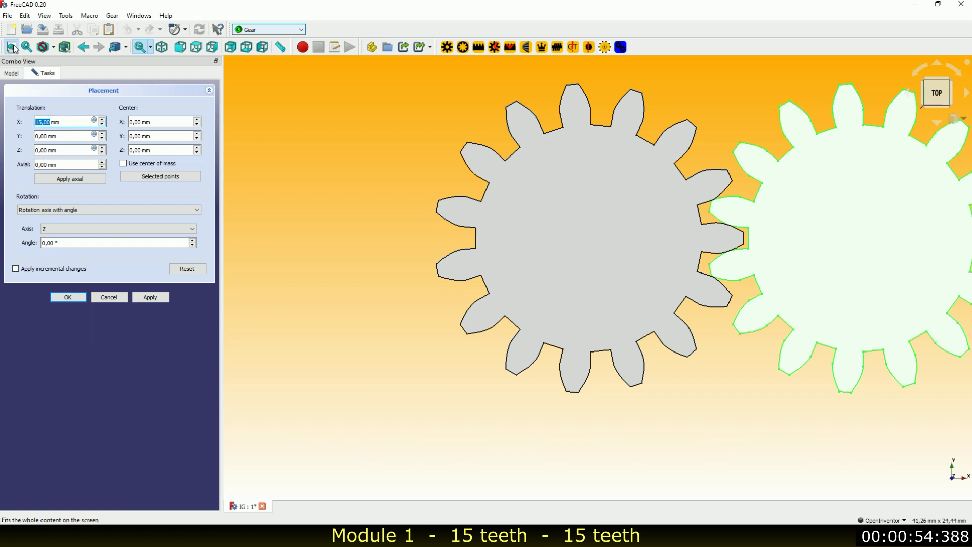
{"action": "left_click", "coordinate": [14, 48]}
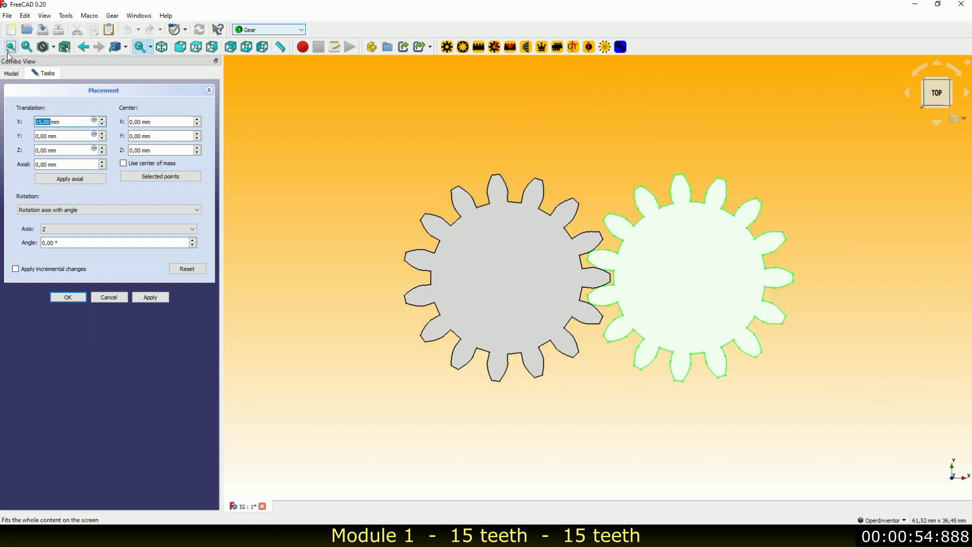
{"action": "left_click", "coordinate": [76, 300]}
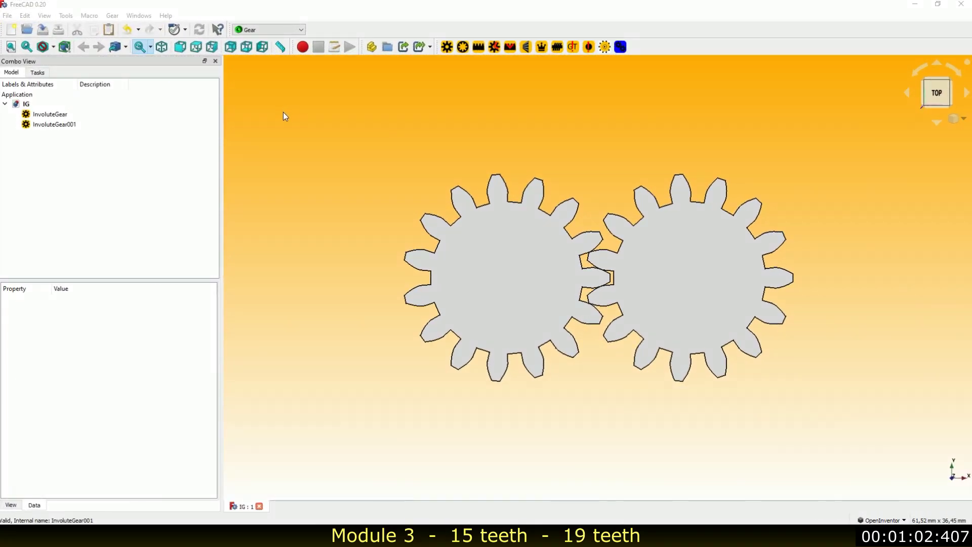
Step: Set the first gear, InvoluteGear, to module 3
{"action": "left_click", "coordinate": [30, 116]}
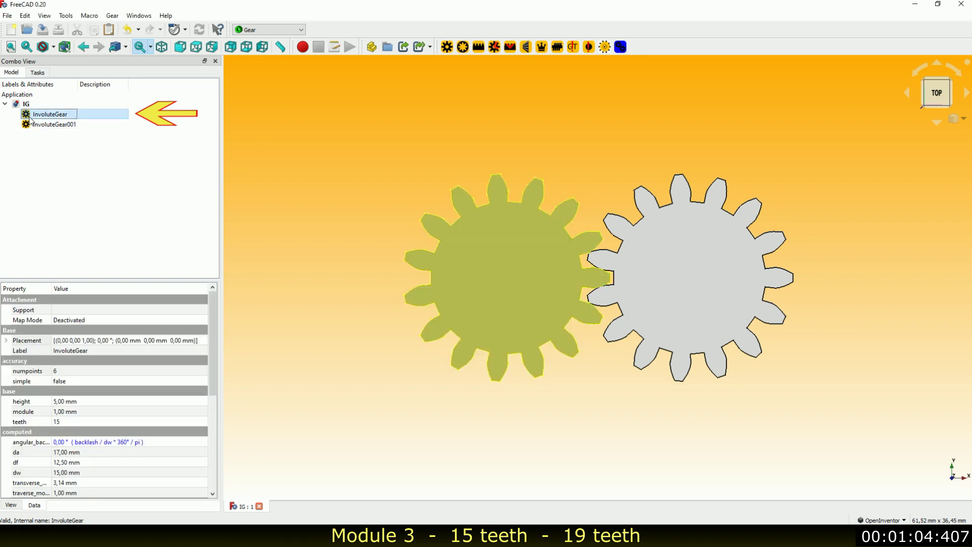
{"action": "left_click", "coordinate": [97, 410]}
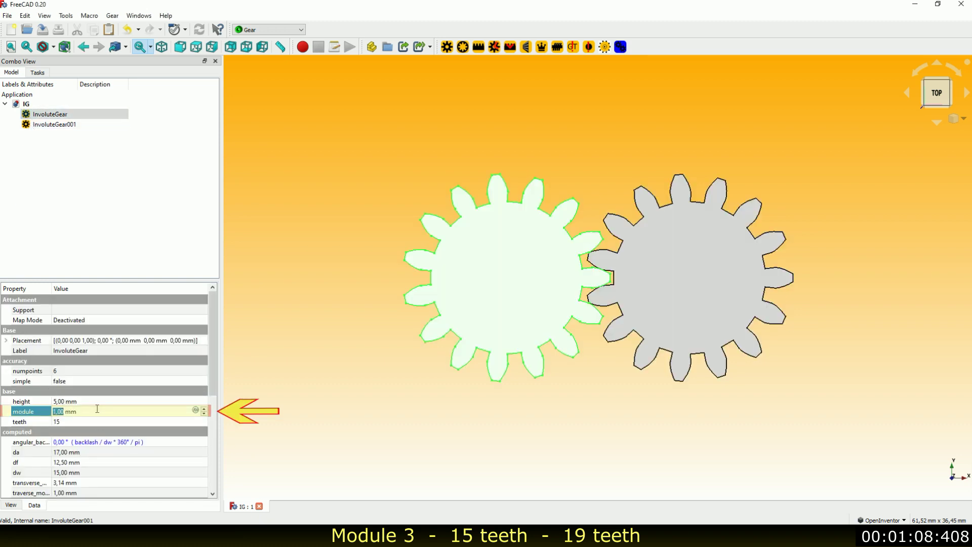
{"action": "type", "text": "3"}
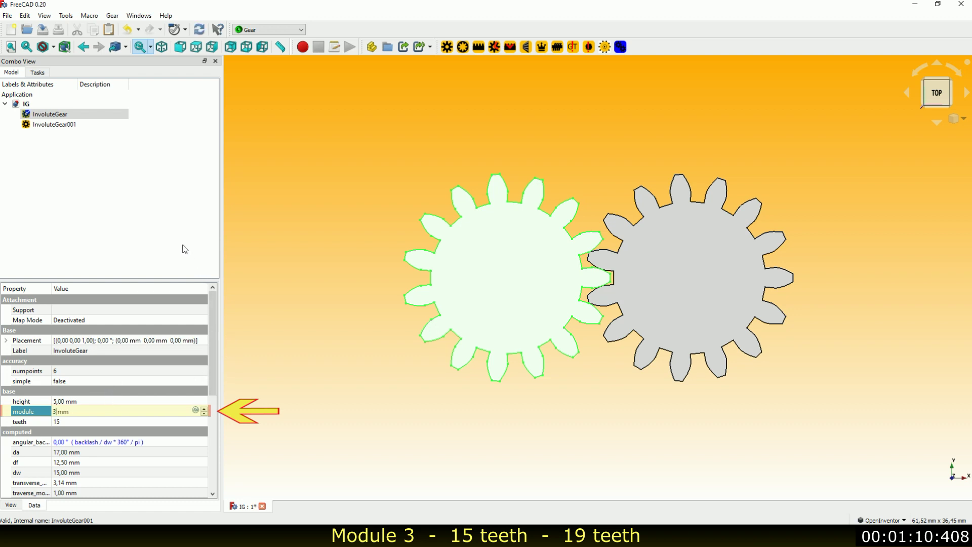
{"action": "left_click", "coordinate": [185, 249]}
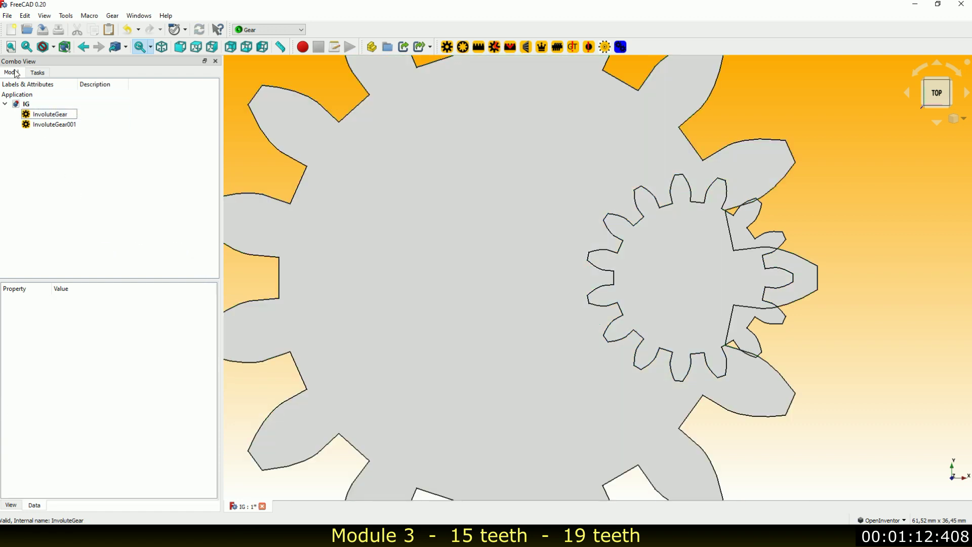
{"action": "left_click", "coordinate": [11, 46]}
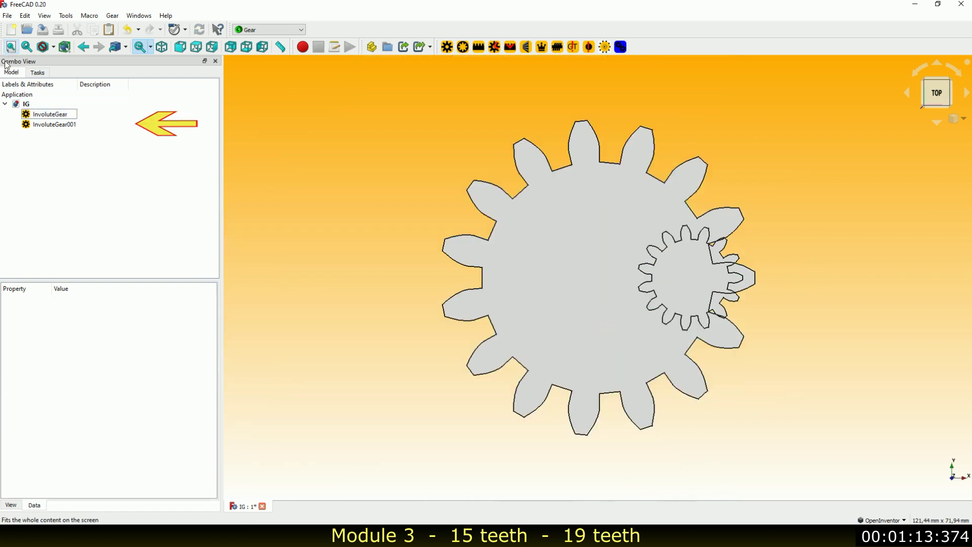
Step: Give InvoluteGear001 module 3 and 19 teeth
{"action": "left_click", "coordinate": [34, 125]}
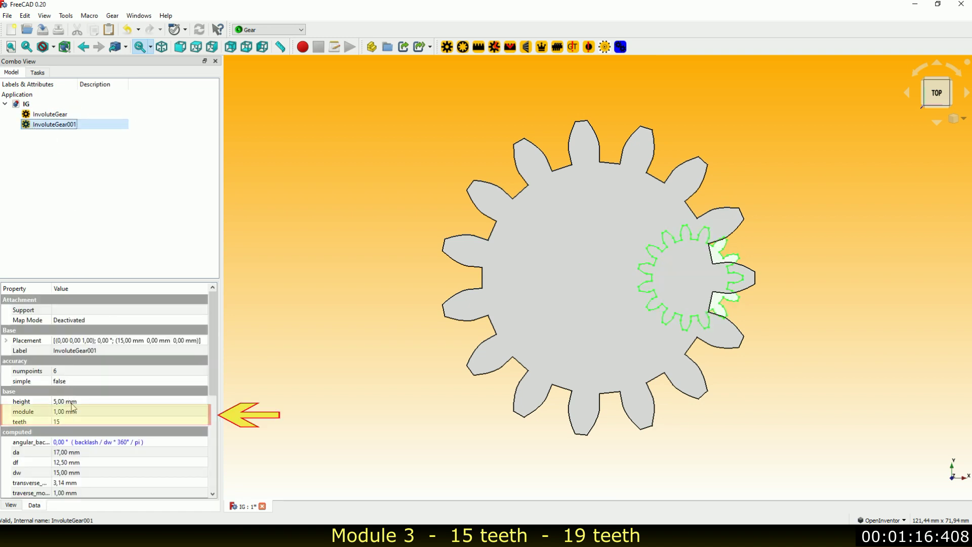
{"action": "left_click", "coordinate": [79, 411]}
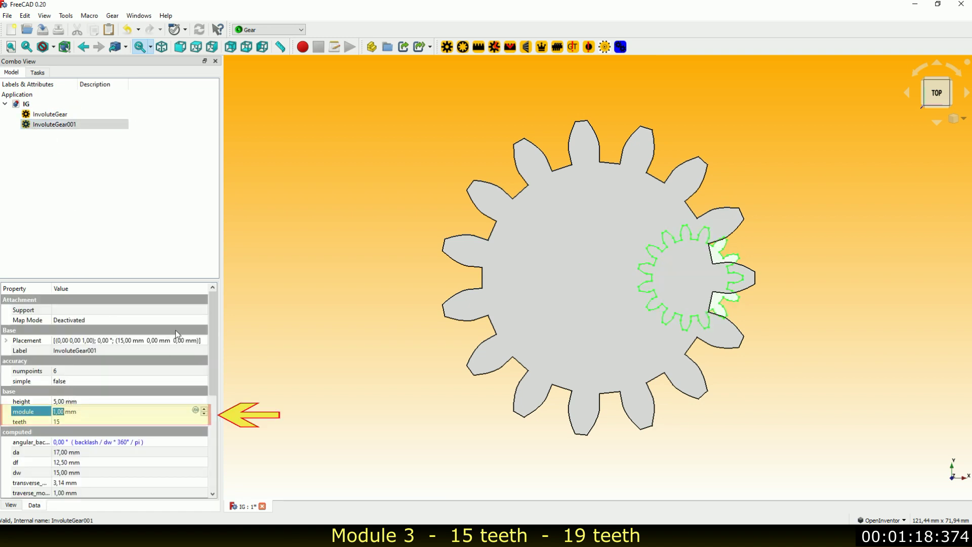
{"action": "type", "text": "3"}
{"action": "left_click", "coordinate": [83, 421]}
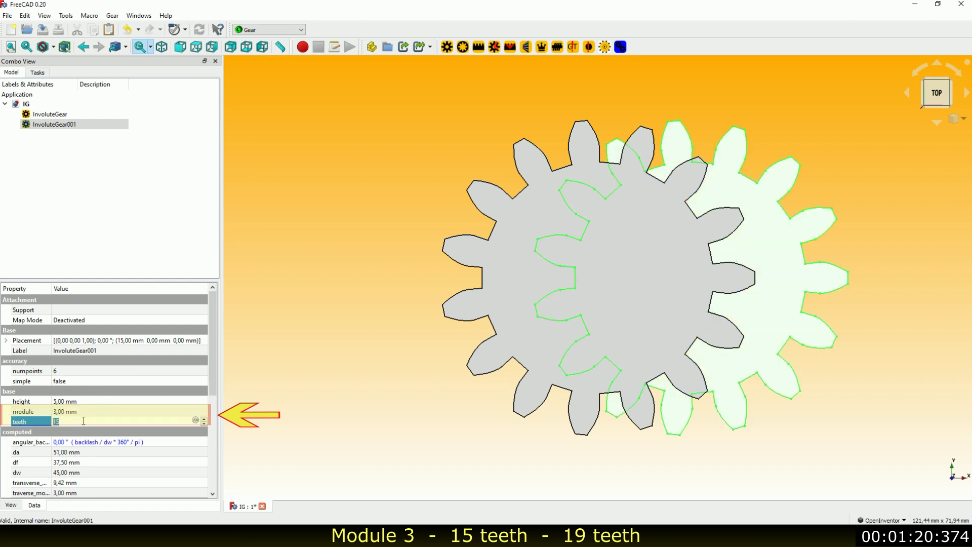
{"action": "type", "text": "19"}
{"action": "left_click", "coordinate": [159, 237]}
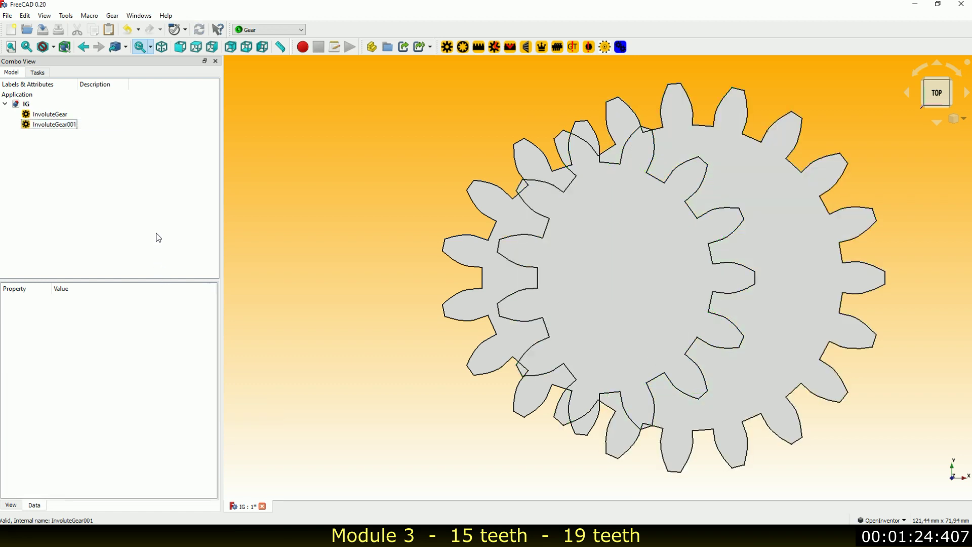
Step: Move InvoluteGear001 to X = 51 mm and zoom in on the meshing teeth
{"action": "left_click", "coordinate": [48, 127]}
{"action": "left_click", "coordinate": [206, 340]}
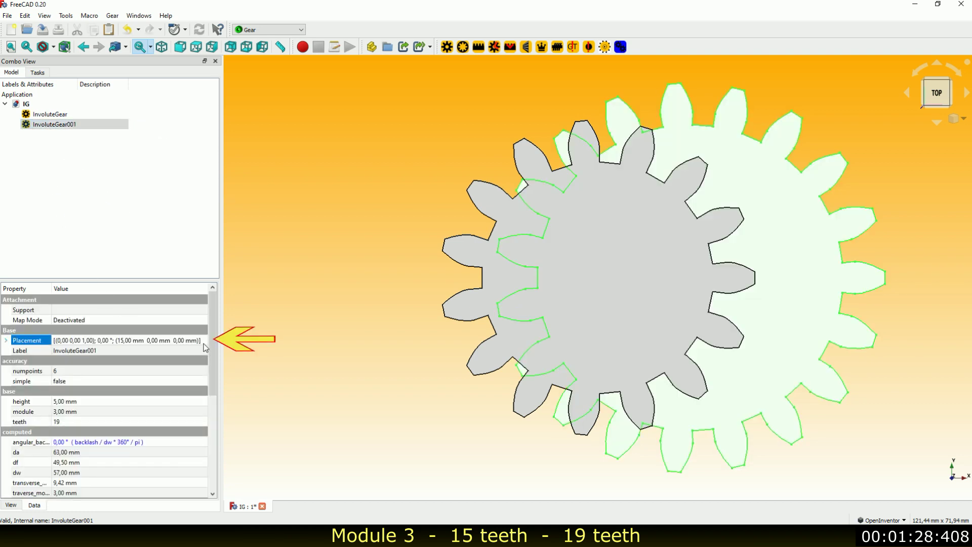
{"action": "left_click", "coordinate": [205, 341]}
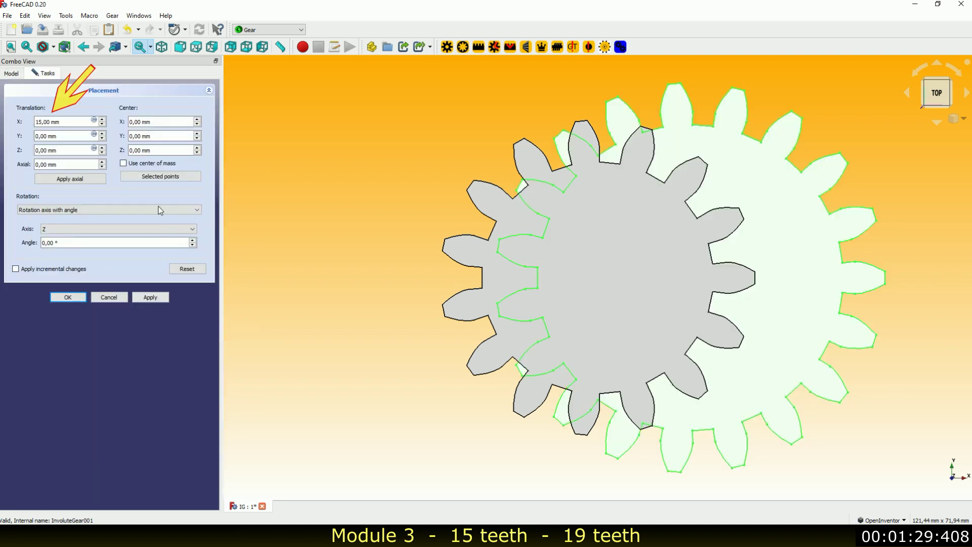
{"action": "left_click", "coordinate": [103, 119]}
{"action": "left_click_drag", "start_coordinate": [102, 120], "coordinate": [103, 120]}
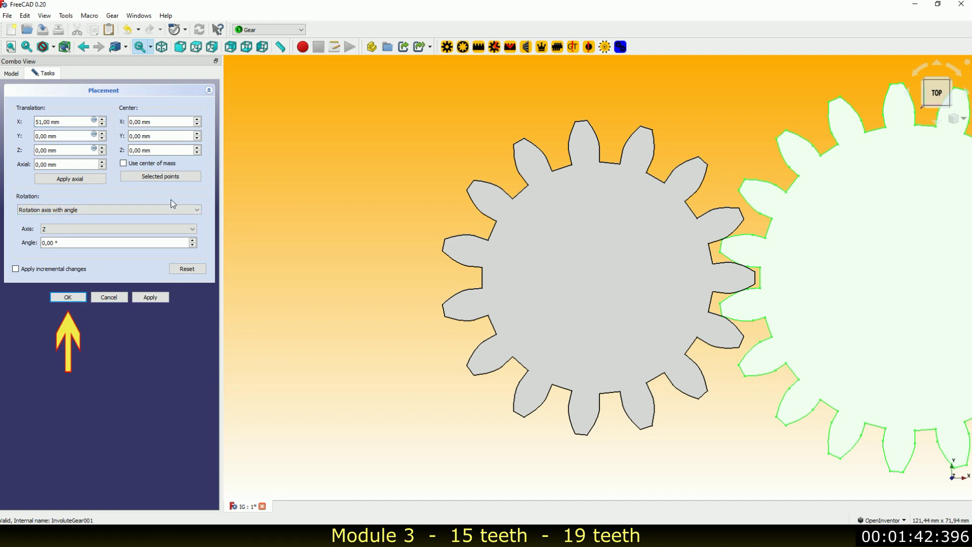
{"action": "left_click", "coordinate": [69, 298]}
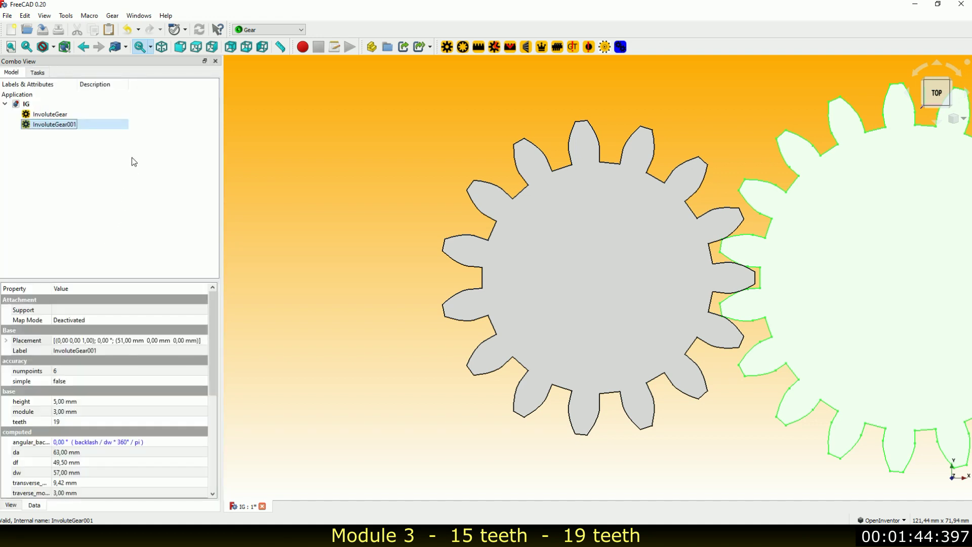
{"action": "left_click", "coordinate": [10, 50]}
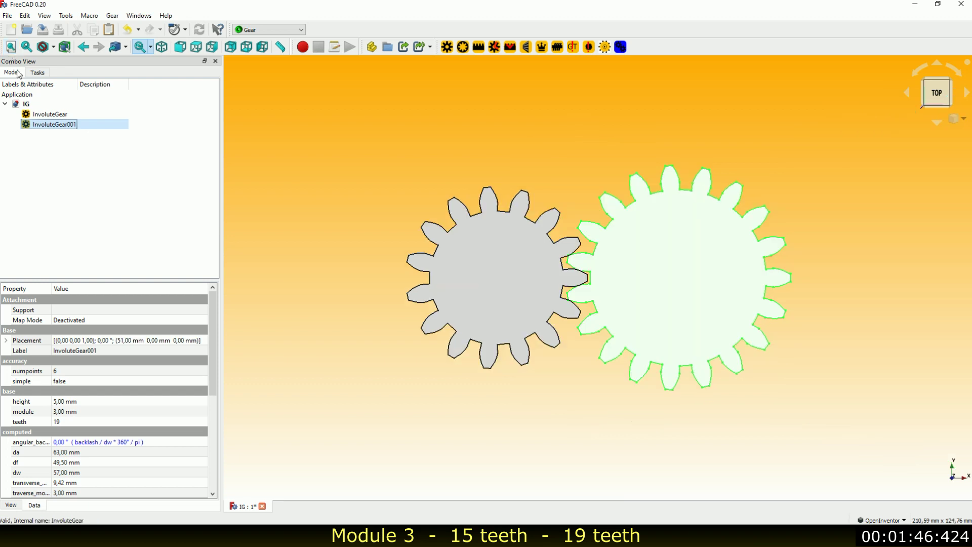
{"action": "scroll", "coordinate": [578, 278], "scroll_direction": "up", "scroll_amount": 5}
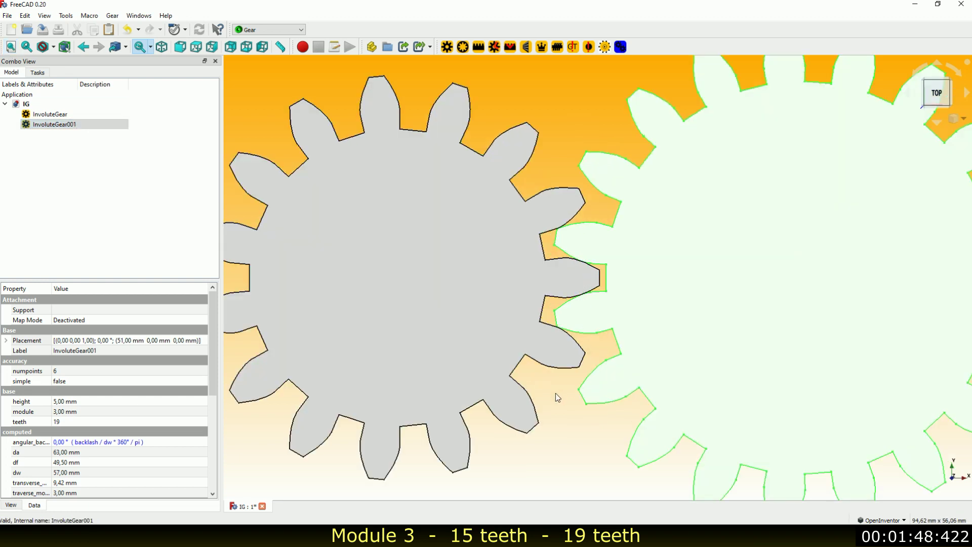
{"action": "left_click", "coordinate": [168, 225]}
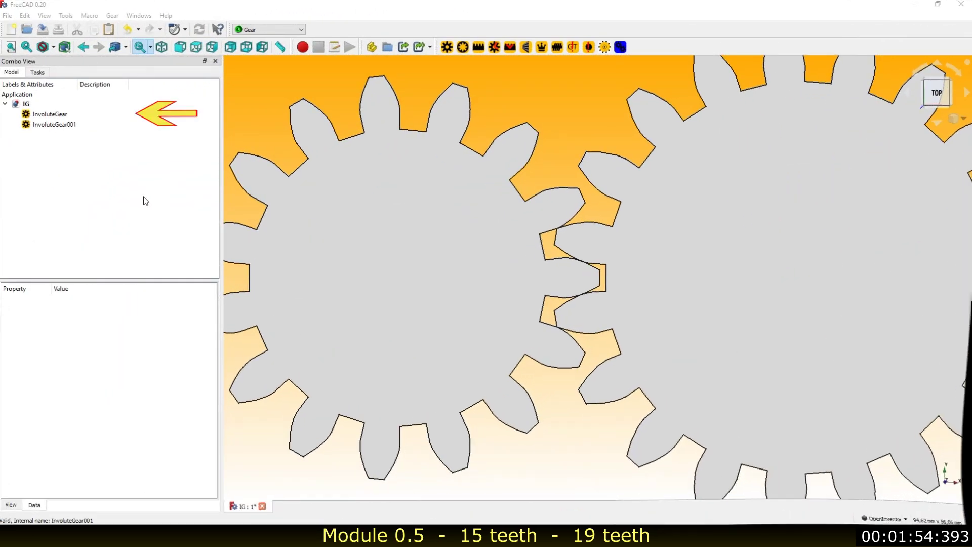
Step: Change both InvoluteGear and InvoluteGear001 to module 0,5
{"action": "left_click", "coordinate": [48, 114]}
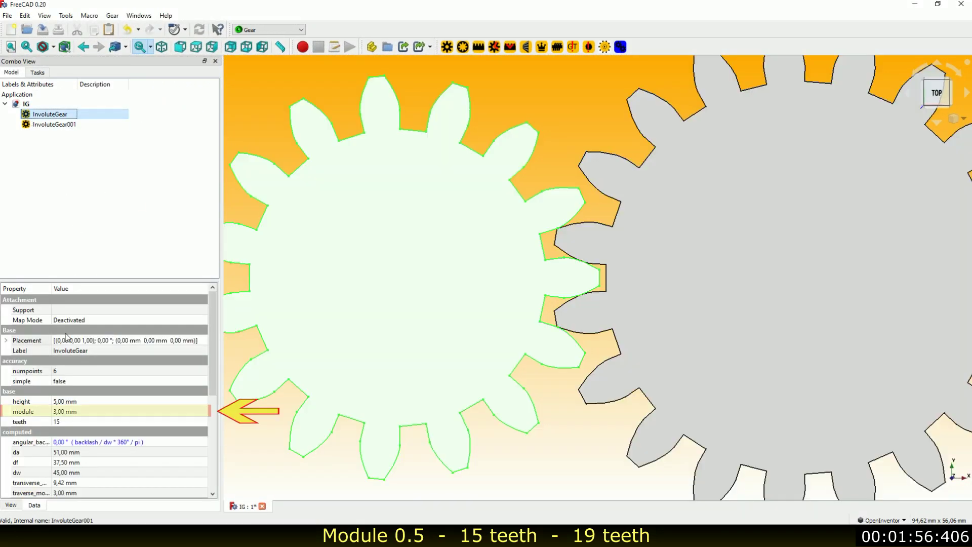
{"action": "left_click", "coordinate": [85, 413]}
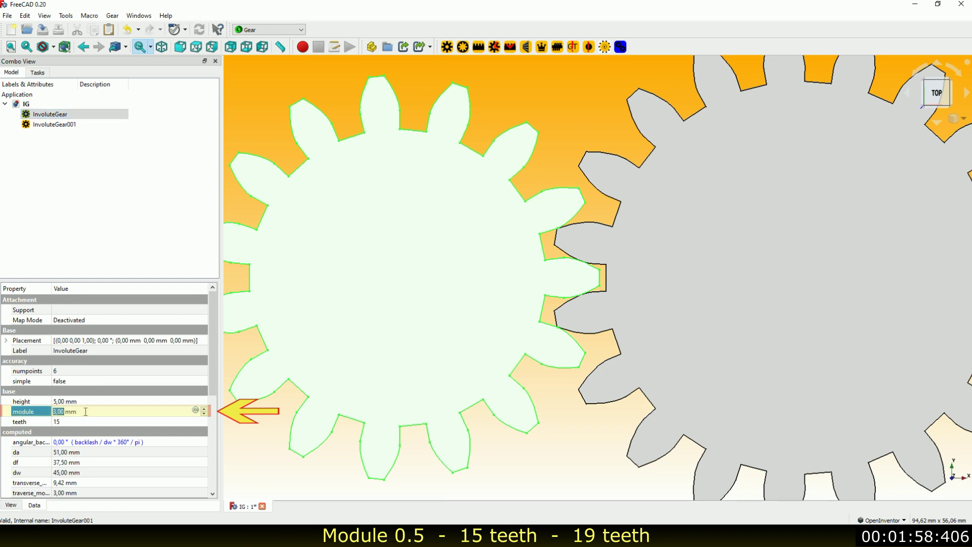
{"action": "type", "text": "0,5"}
{"action": "left_click", "coordinate": [76, 124]}
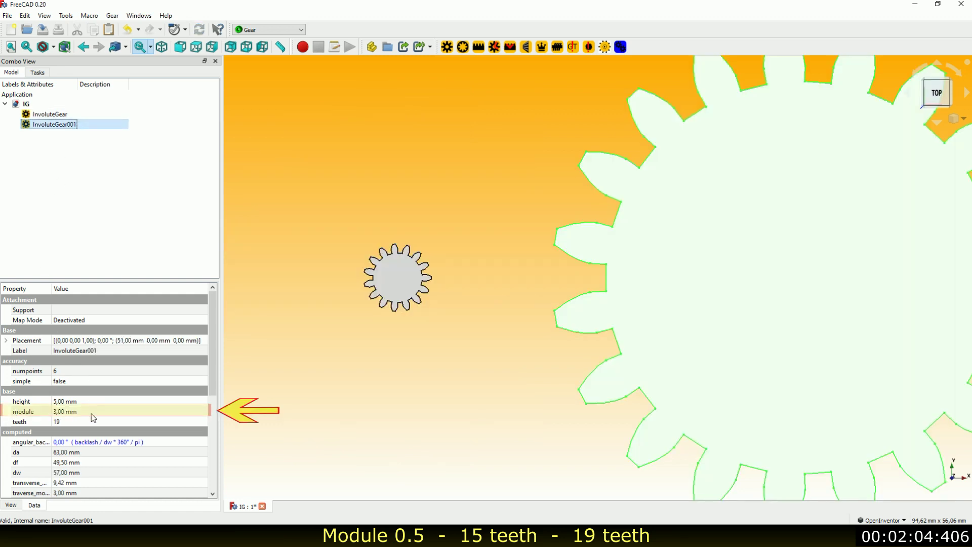
{"action": "left_click", "coordinate": [92, 413]}
{"action": "type", "text": "0,5"}
{"action": "left_click", "coordinate": [178, 247]}
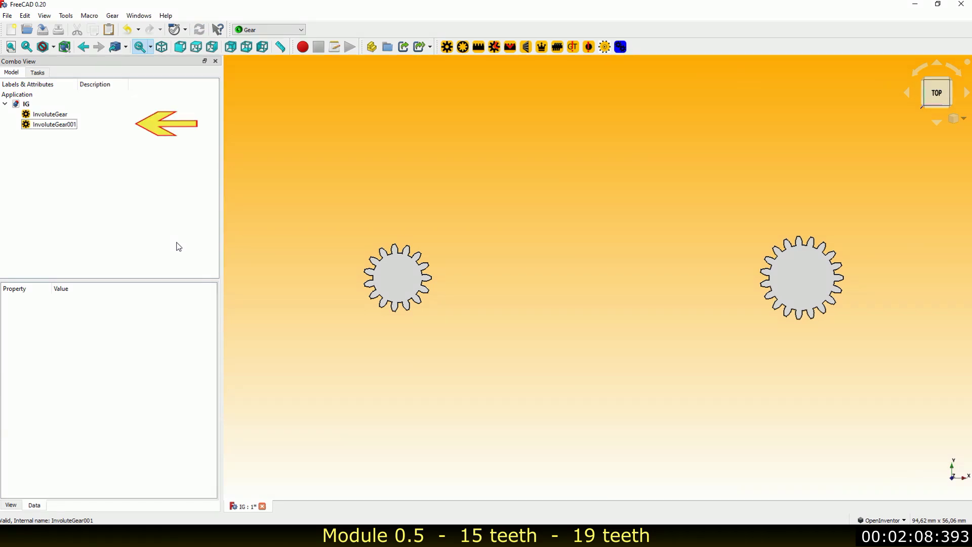
Step: Set the 19-tooth gear's placement X to 8,5 mm
{"action": "left_click", "coordinate": [51, 125]}
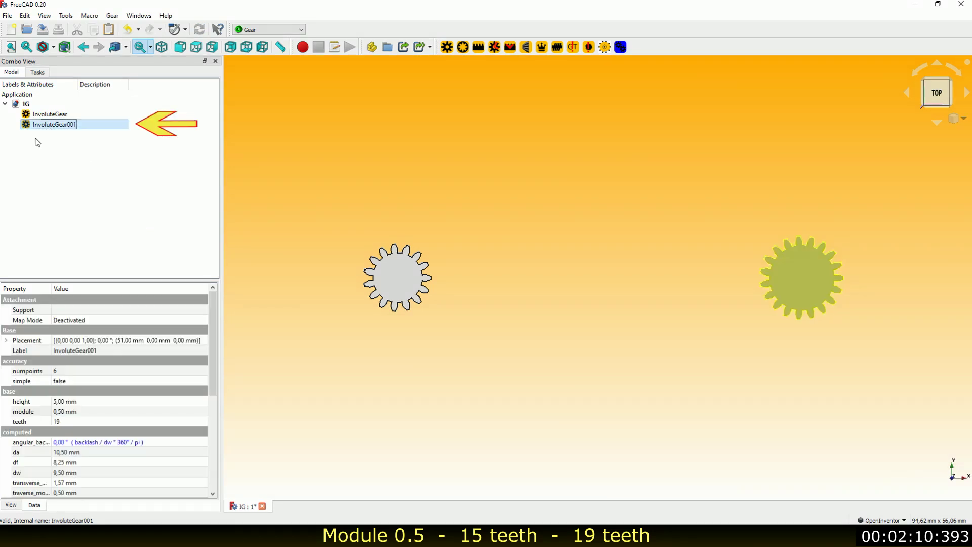
{"action": "left_click", "coordinate": [203, 342]}
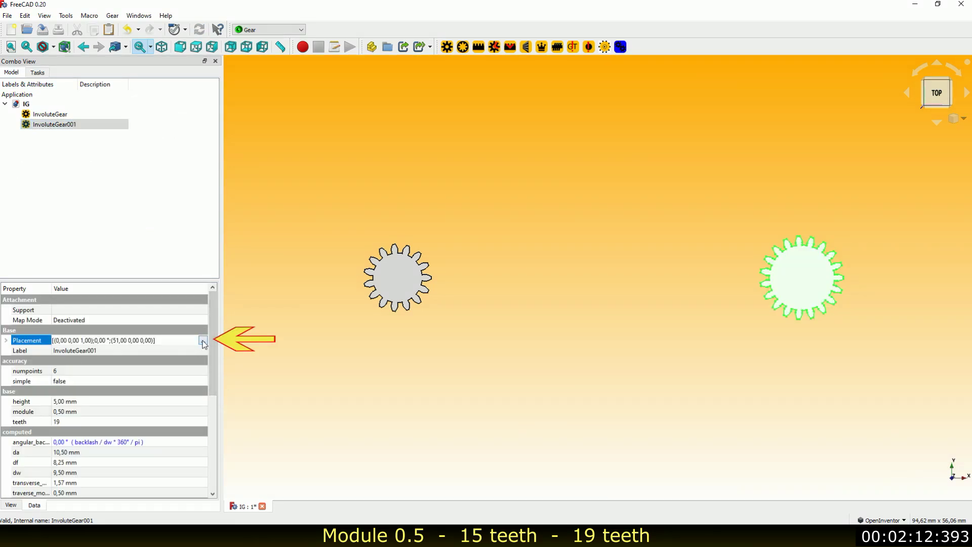
{"action": "left_click", "coordinate": [202, 342]}
{"action": "double_click", "coordinate": [48, 122]}
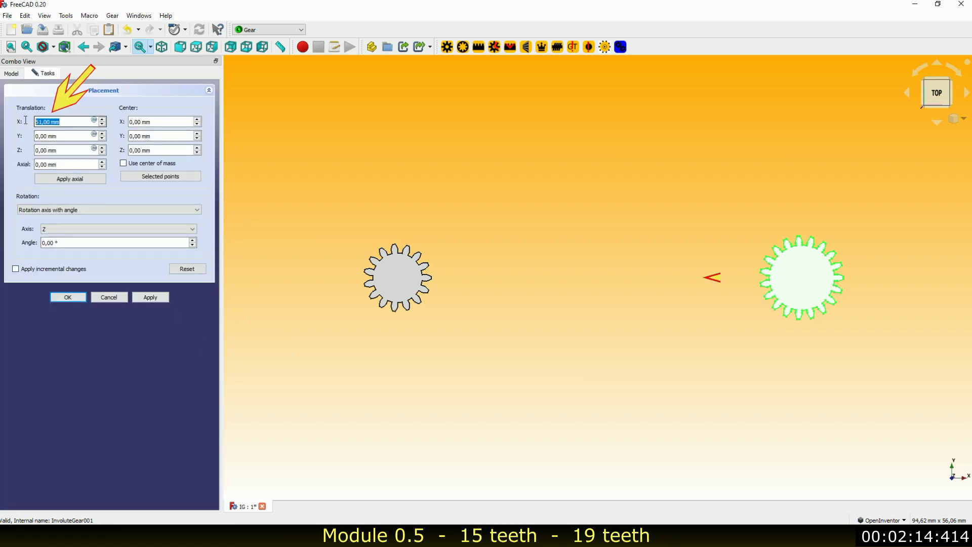
{"action": "type", "text": "8,5"}
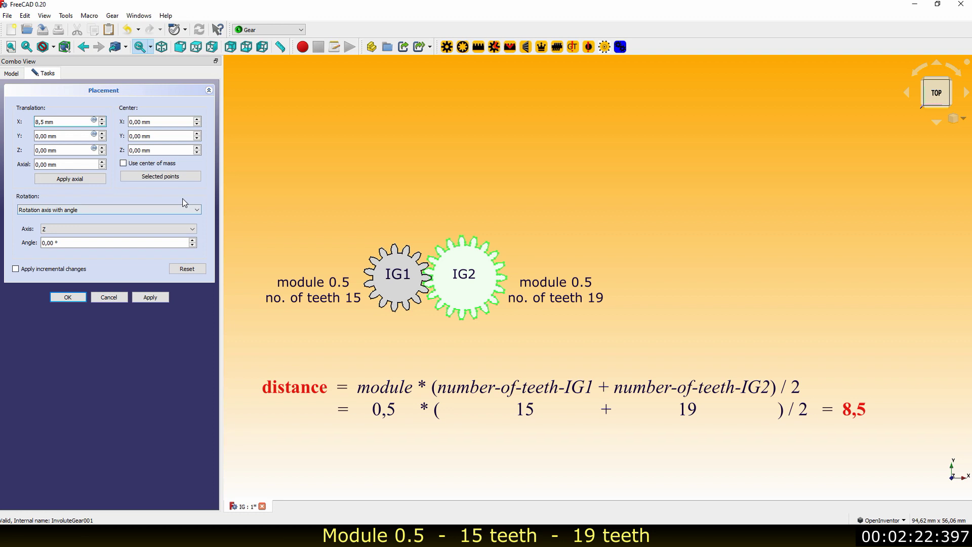
{"action": "scroll", "coordinate": [377, 273], "scroll_direction": "up", "scroll_amount": 5}
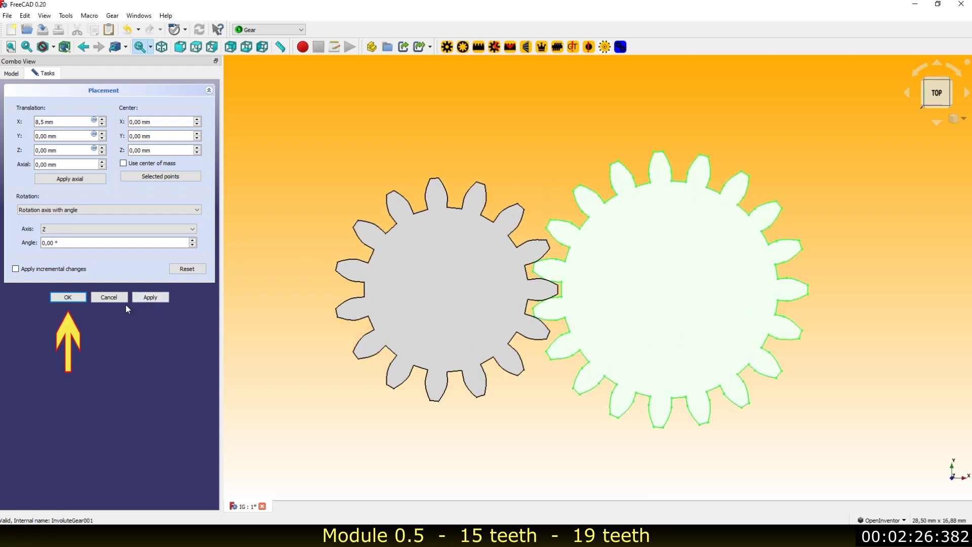
{"action": "left_click", "coordinate": [77, 296]}
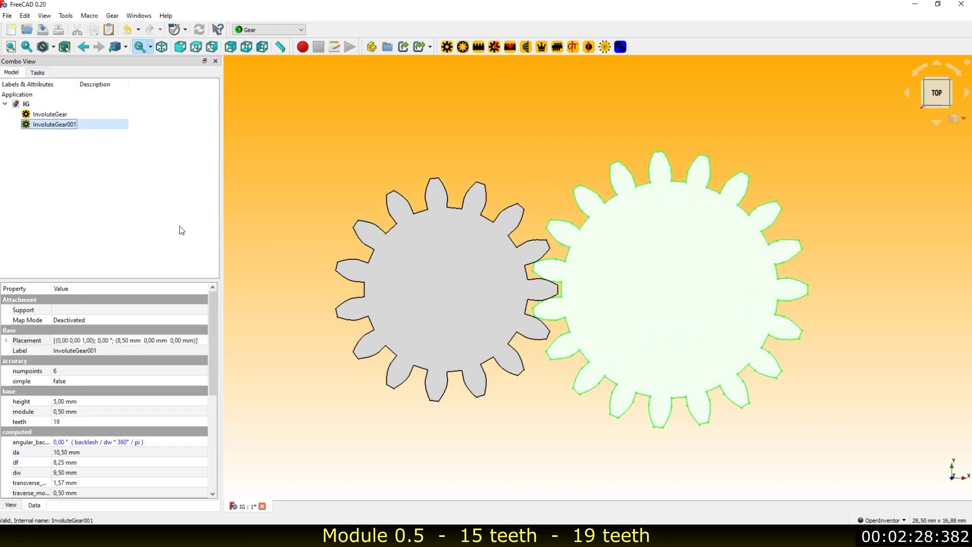
{"action": "left_click", "coordinate": [182, 231]}
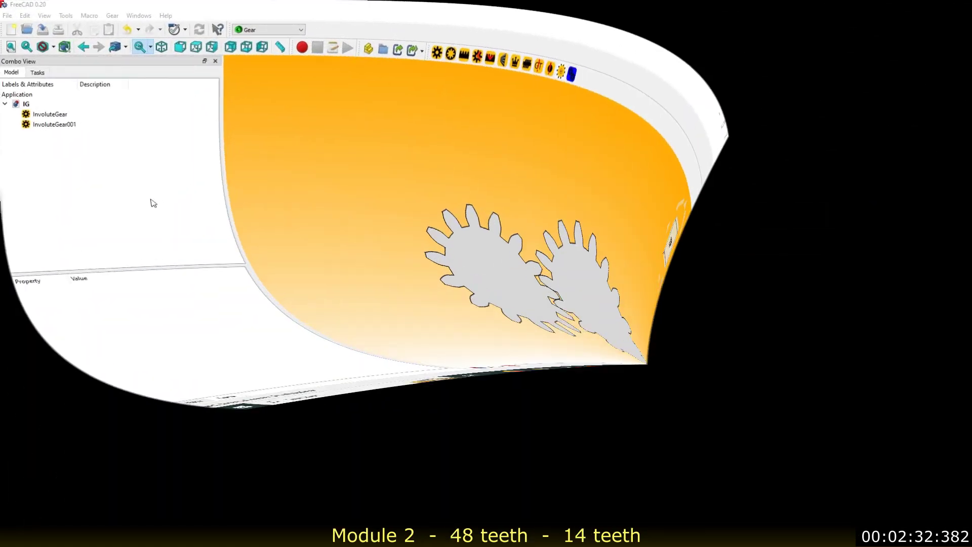
Step: Make the first gear module 2 with 48 teeth
{"action": "left_click", "coordinate": [43, 115]}
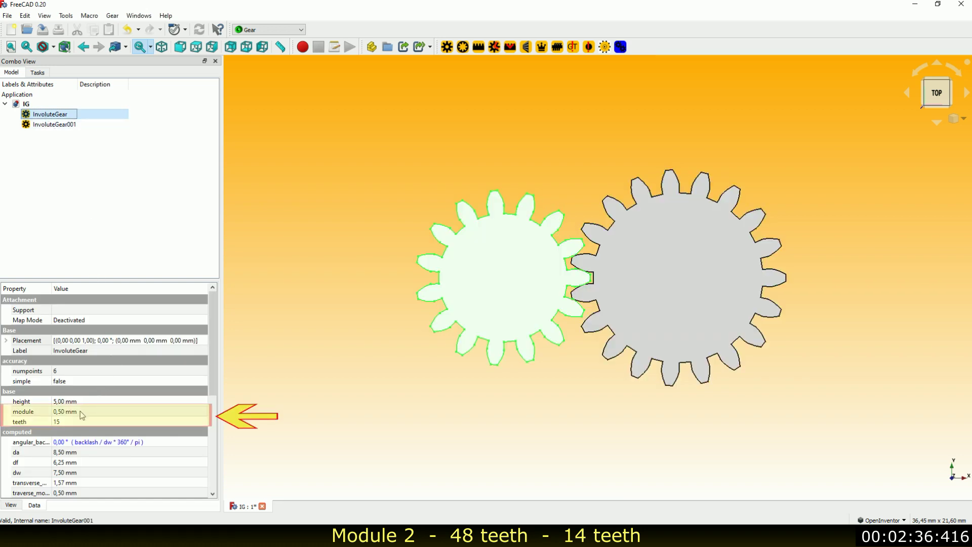
{"action": "left_click", "coordinate": [81, 412]}
{"action": "type", "text": "2"}
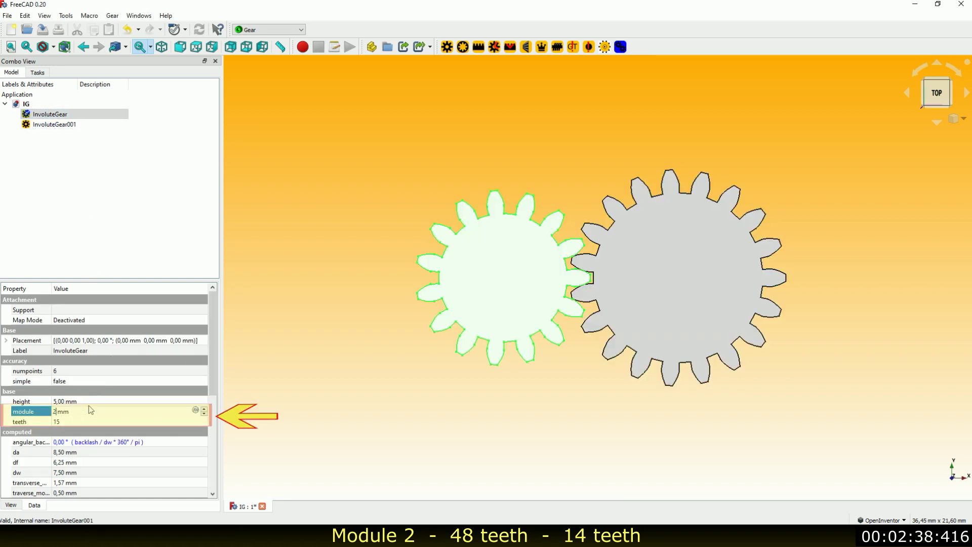
{"action": "left_click", "coordinate": [80, 424]}
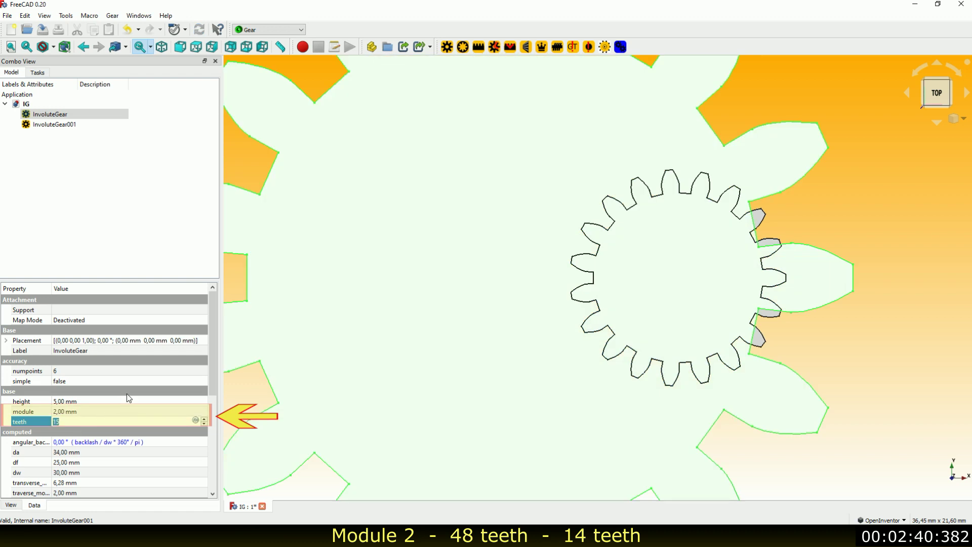
{"action": "type", "text": "48"}
{"action": "key", "text": "Return"}
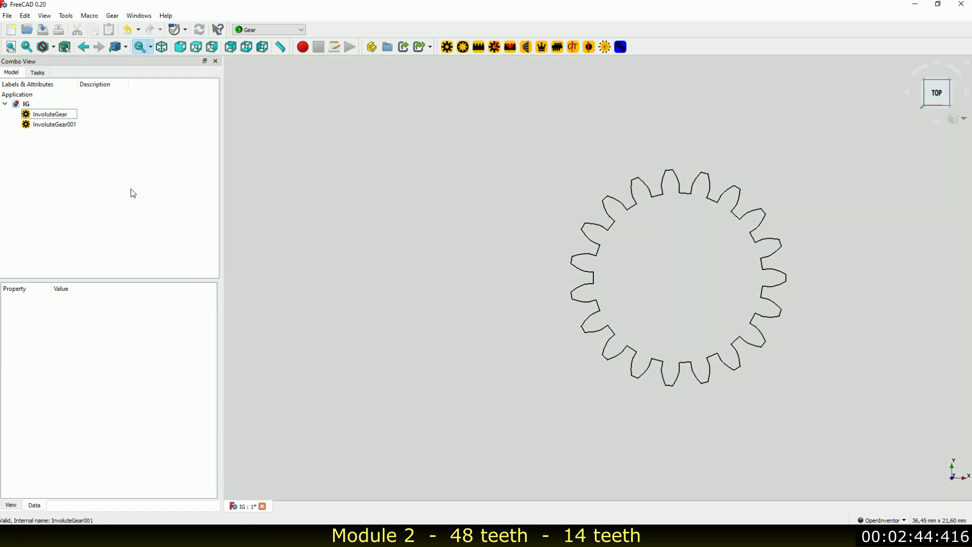
{"action": "left_click", "coordinate": [17, 46]}
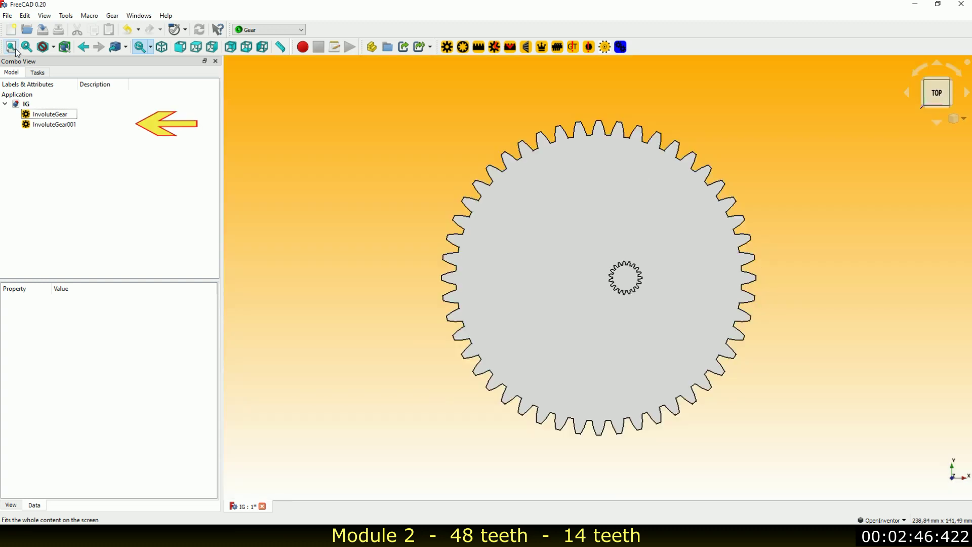
Step: Make InvoluteGear001 module 2 with 14 teeth
{"action": "left_click", "coordinate": [45, 126]}
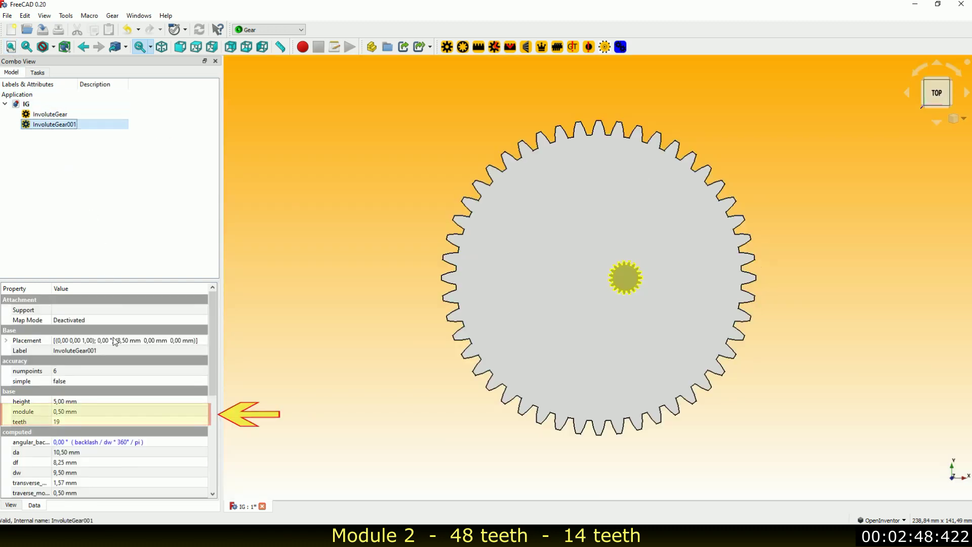
{"action": "left_click", "coordinate": [91, 412]}
{"action": "type", "text": "2"}
{"action": "left_click", "coordinate": [97, 423]}
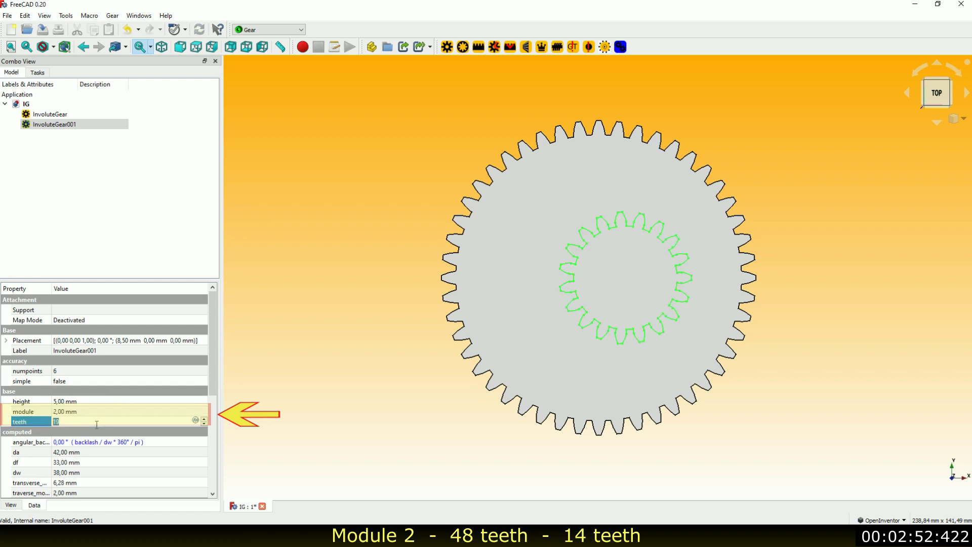
{"action": "type", "text": "14"}
{"action": "left_click", "coordinate": [160, 241]}
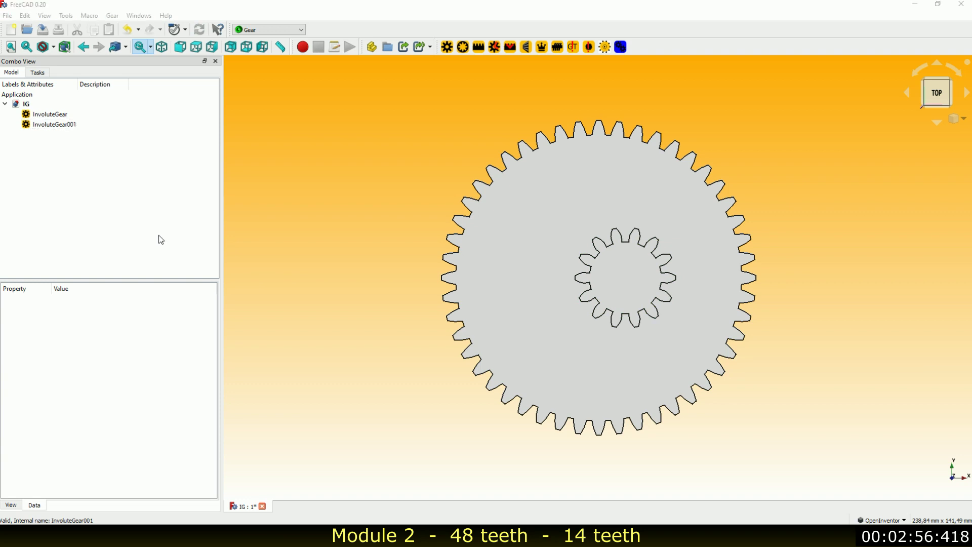
{"action": "left_click", "coordinate": [53, 125]}
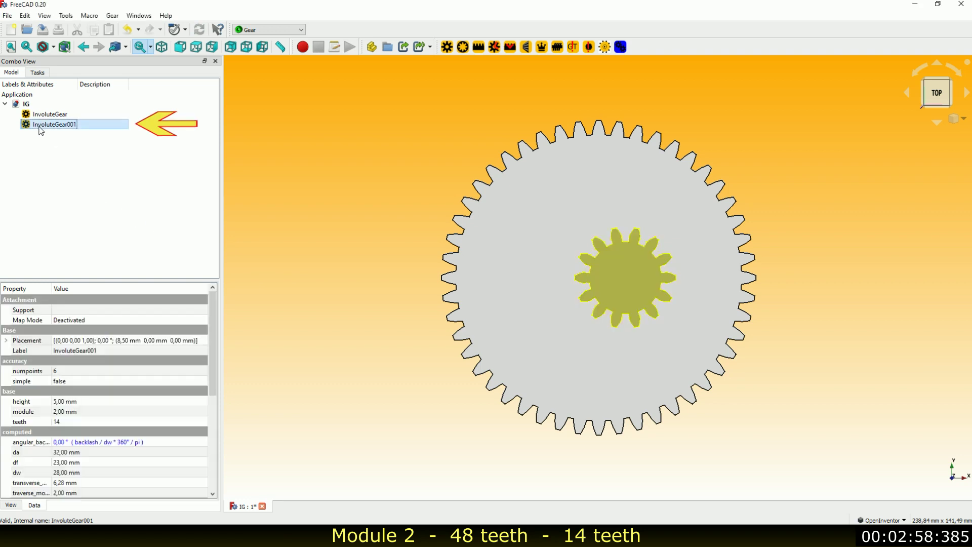
Step: Set the 14-tooth gear's Translation X to 62 mm in its Placement
{"action": "left_click", "coordinate": [192, 340]}
{"action": "left_click", "coordinate": [203, 342]}
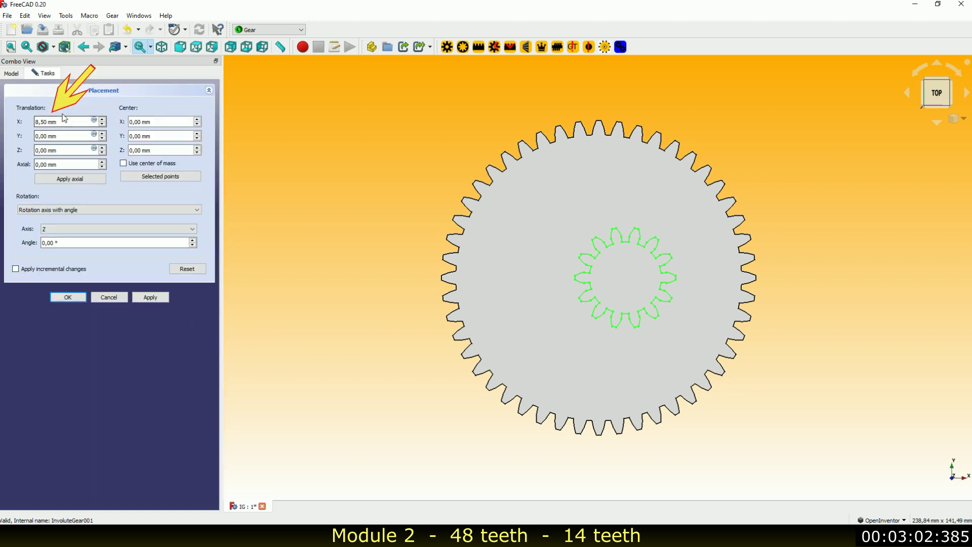
{"action": "triple_click", "coordinate": [47, 122]}
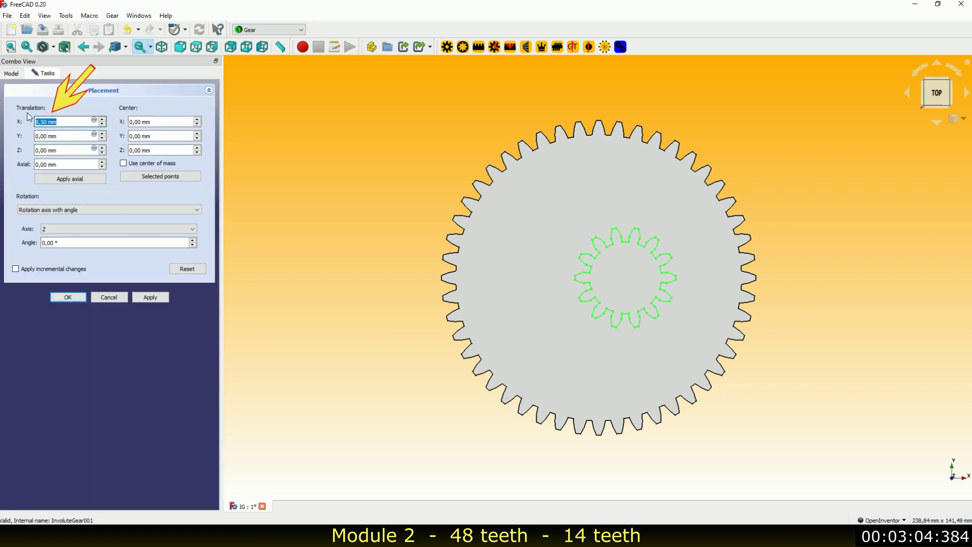
{"action": "type", "text": "62"}
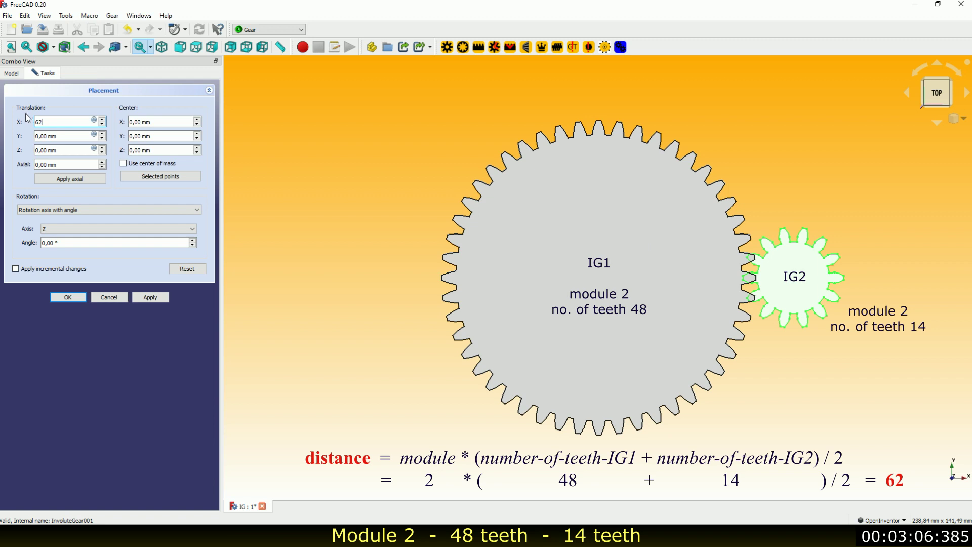
{"action": "key", "text": "Return"}
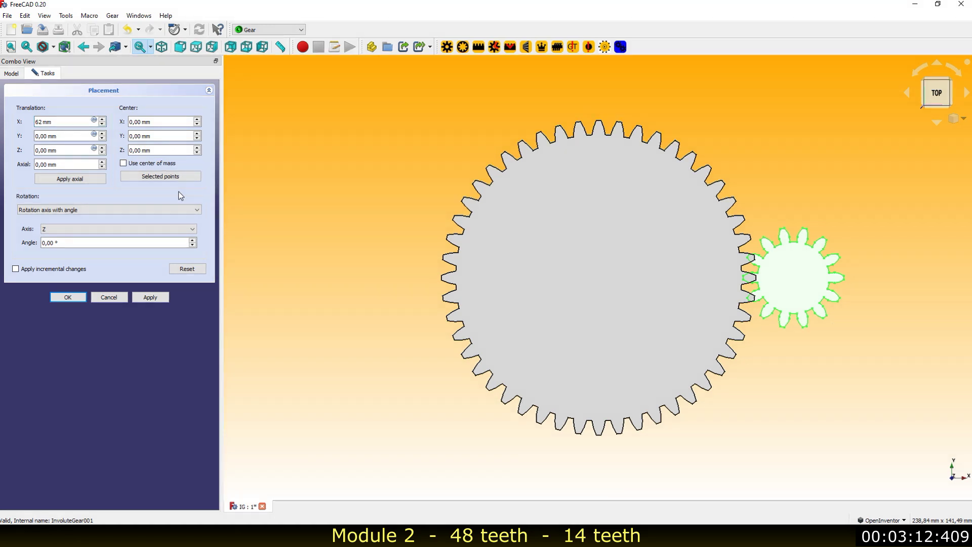
{"action": "left_click", "coordinate": [68, 297]}
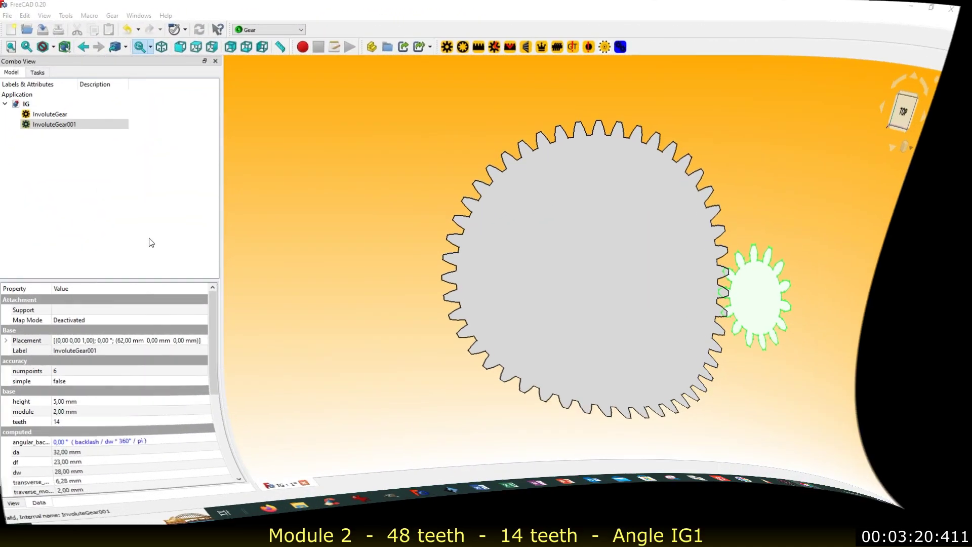
{"action": "left_click", "coordinate": [68, 117]}
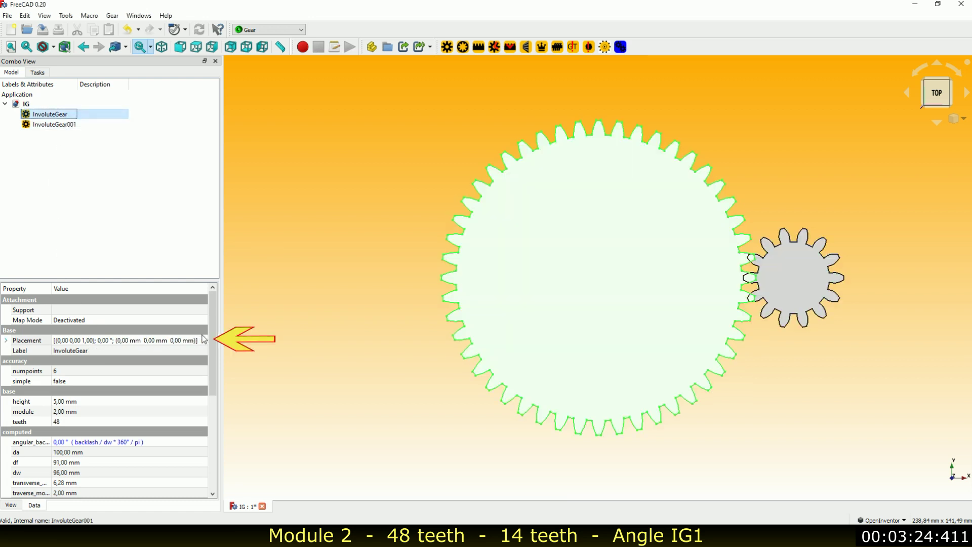
{"action": "left_click", "coordinate": [207, 343]}
{"action": "left_click", "coordinate": [204, 340]}
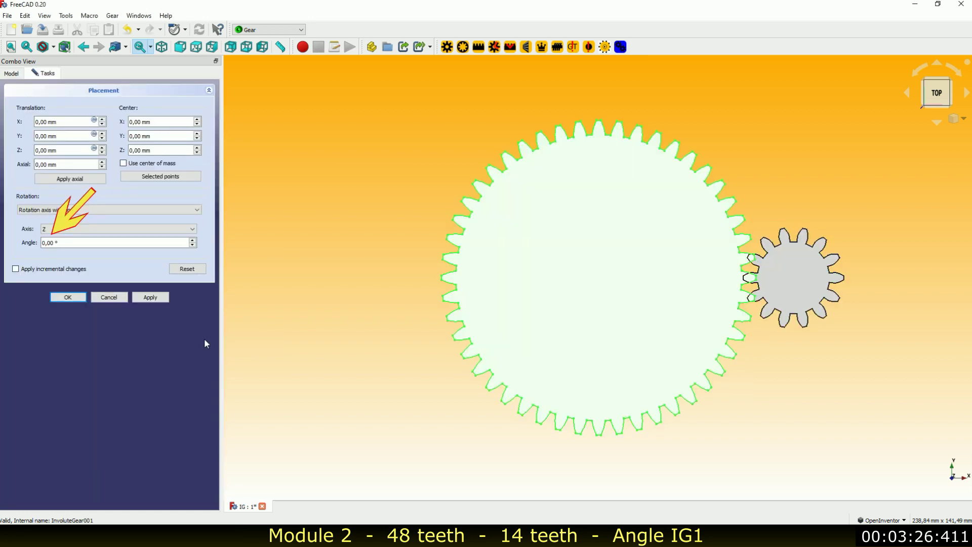
{"action": "double_click", "coordinate": [48, 243]}
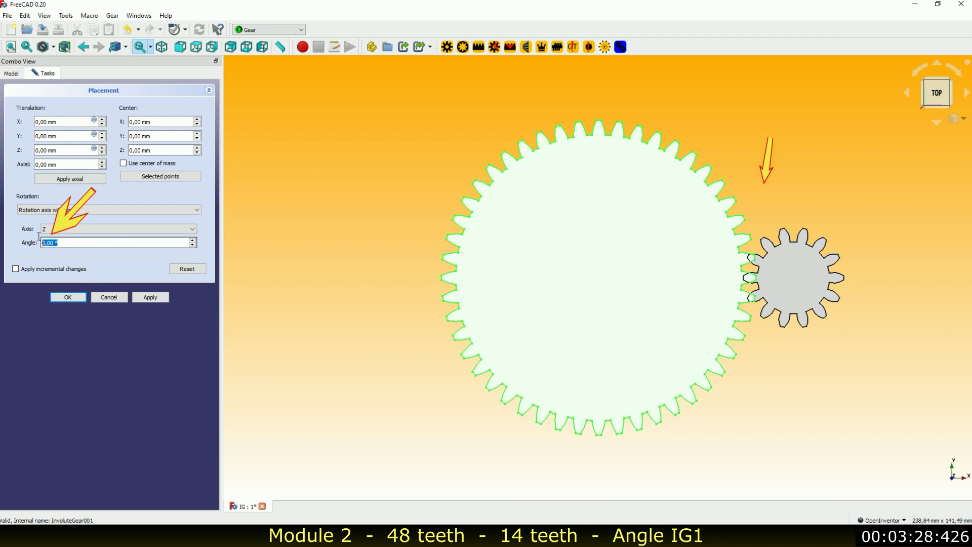
{"action": "type", "text": "3,75"}
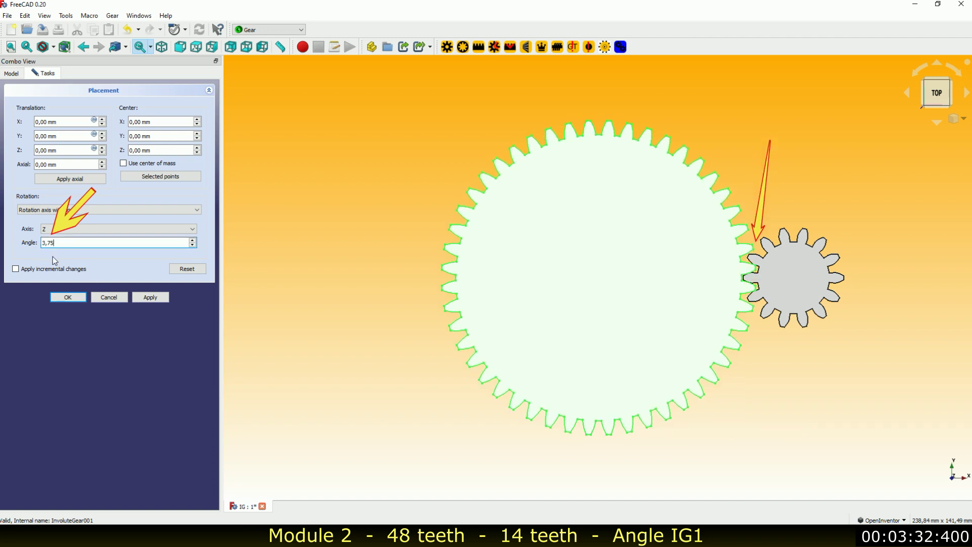
{"action": "key", "text": "Return"}
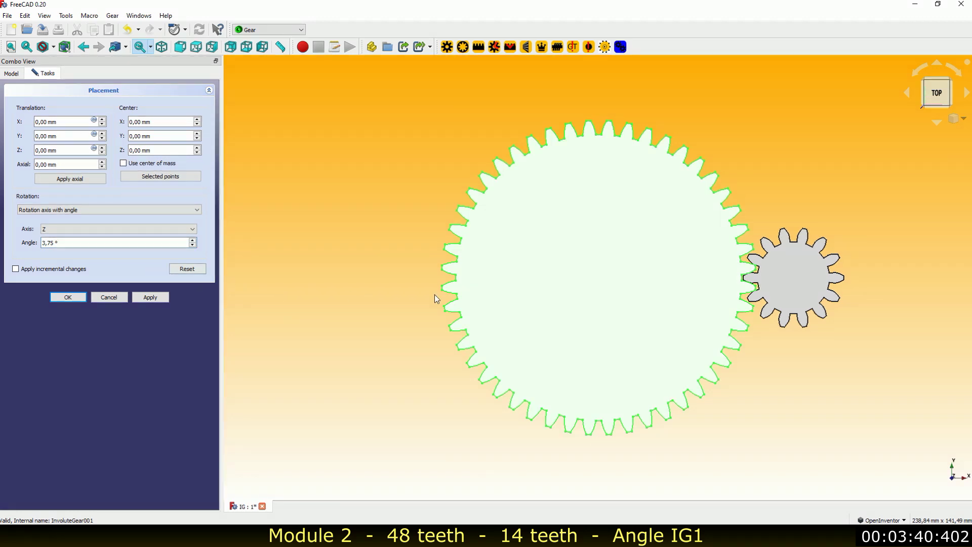
{"action": "scroll", "coordinate": [833, 270], "scroll_direction": "up", "scroll_amount": 2}
{"action": "scroll", "coordinate": [777, 325], "scroll_direction": "up", "scroll_amount": 1}
{"action": "scroll", "coordinate": [777, 326], "scroll_direction": "up", "scroll_amount": 4}
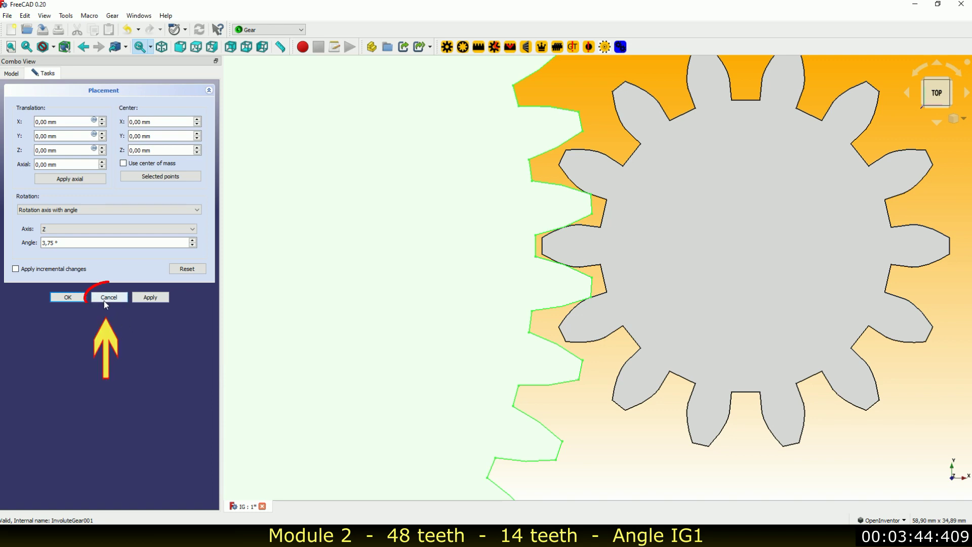
{"action": "left_click", "coordinate": [106, 302]}
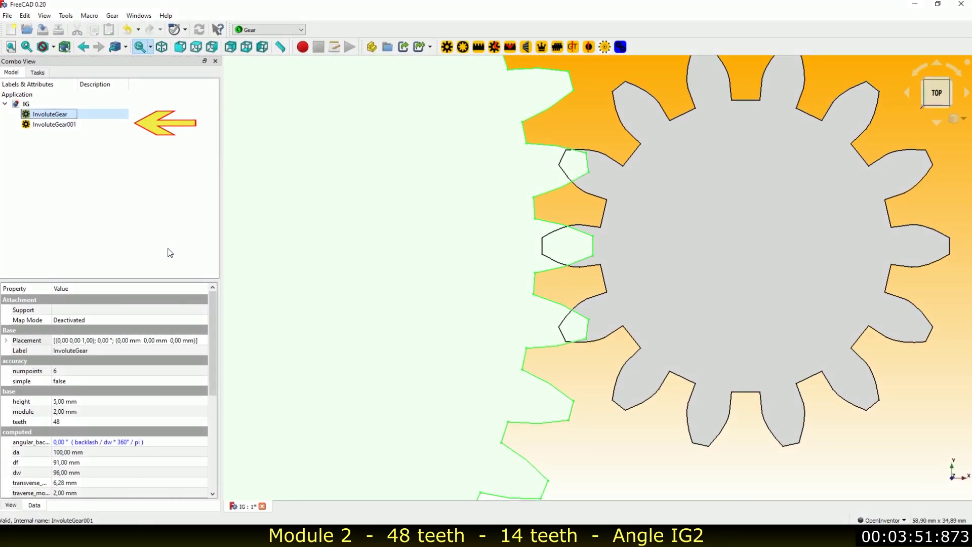
Step: Set InvoluteGear001's placement rotation angle to 12,875° about Z
{"action": "left_click", "coordinate": [168, 255]}
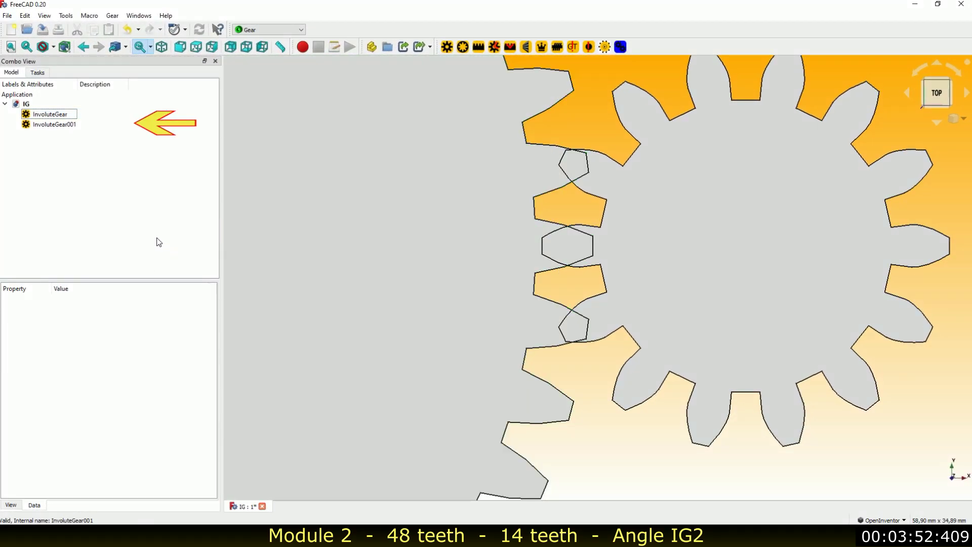
{"action": "left_click", "coordinate": [41, 126]}
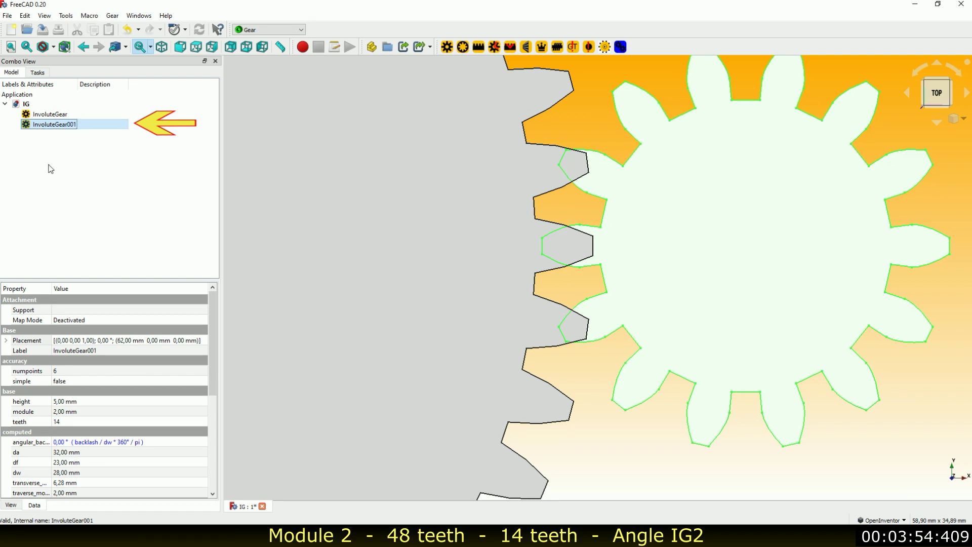
{"action": "left_click", "coordinate": [204, 342]}
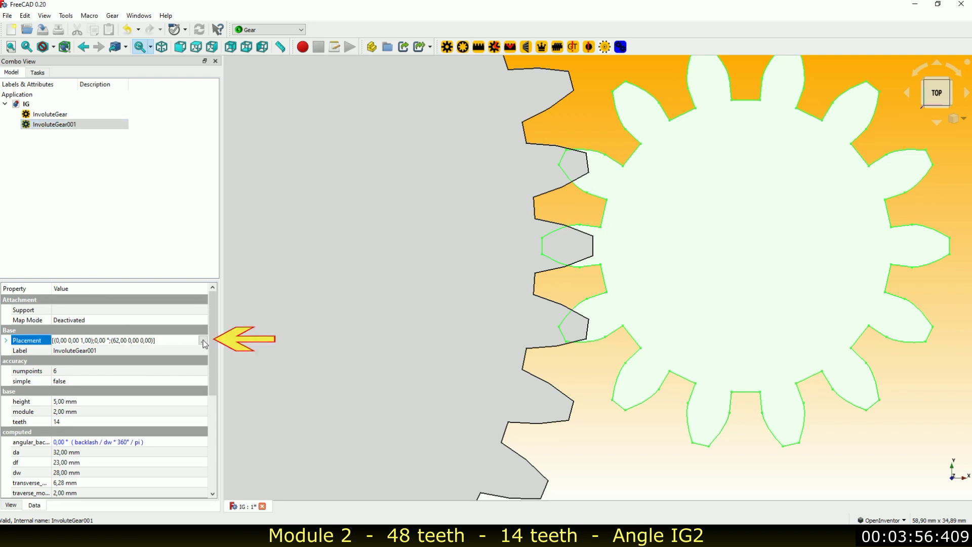
{"action": "left_click", "coordinate": [203, 341]}
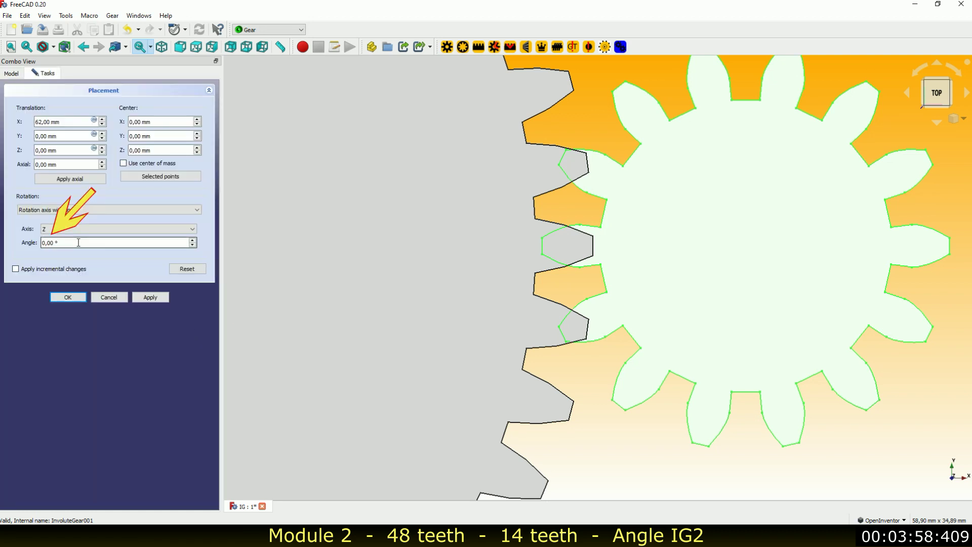
{"action": "triple_click", "coordinate": [61, 239]}
{"action": "type", "text": "12,"}
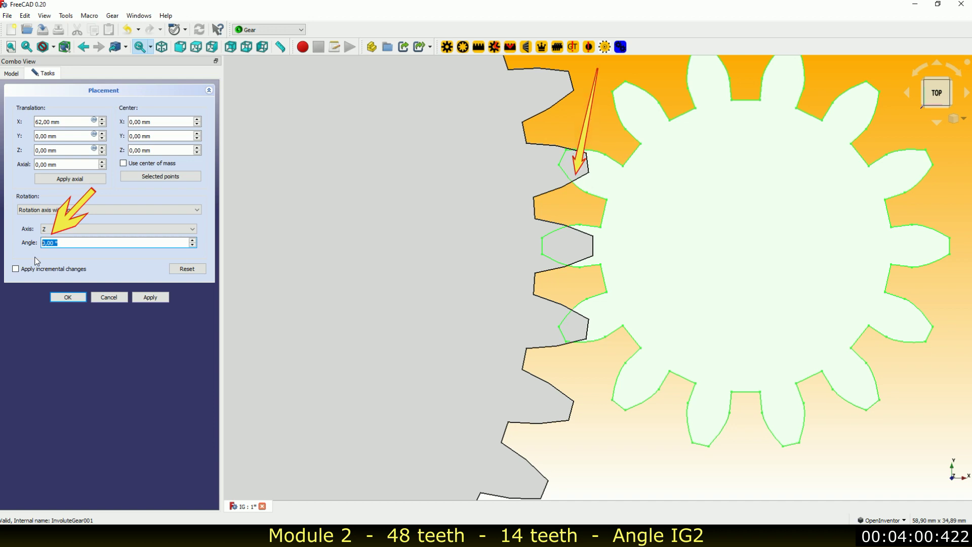
{"action": "type", "text": "875"}
{"action": "key", "text": "Return"}
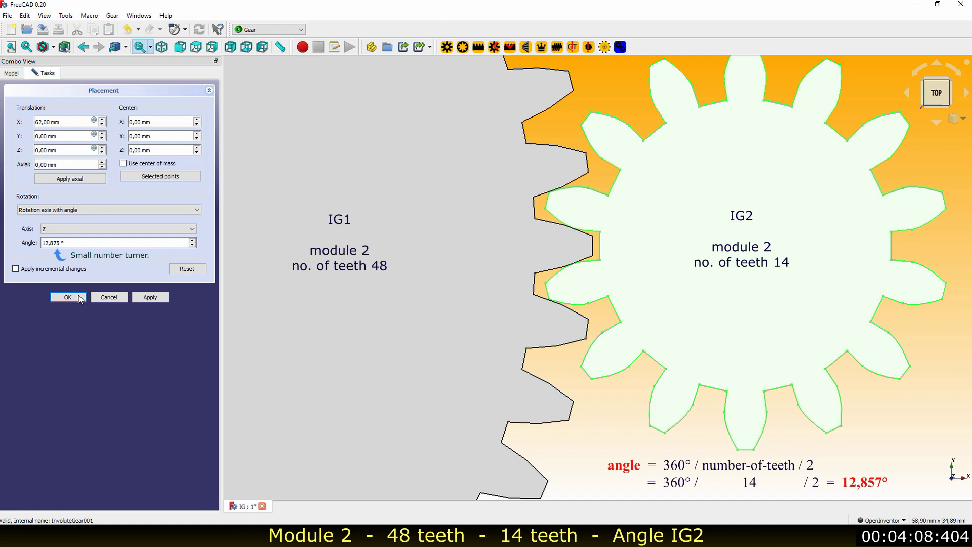
{"action": "left_click", "coordinate": [79, 295]}
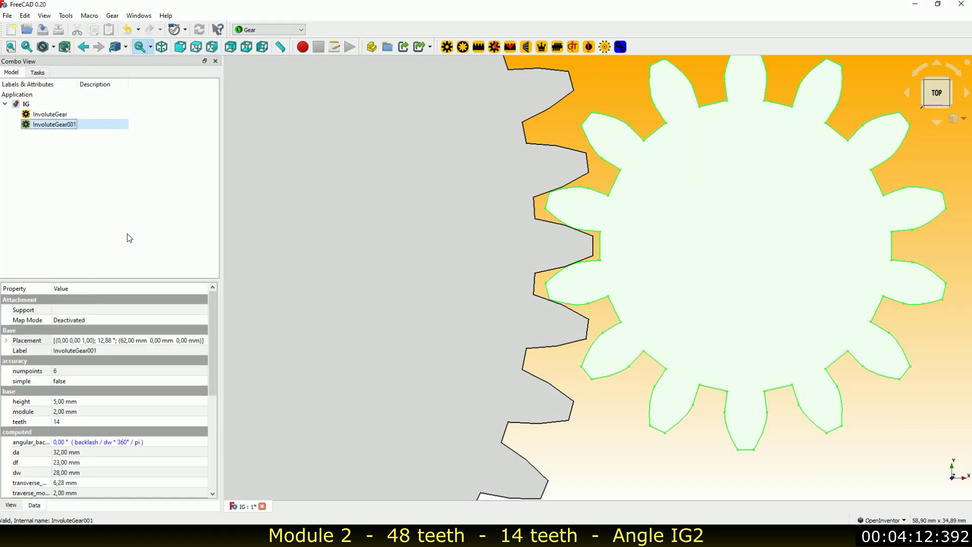
{"action": "left_click", "coordinate": [130, 235]}
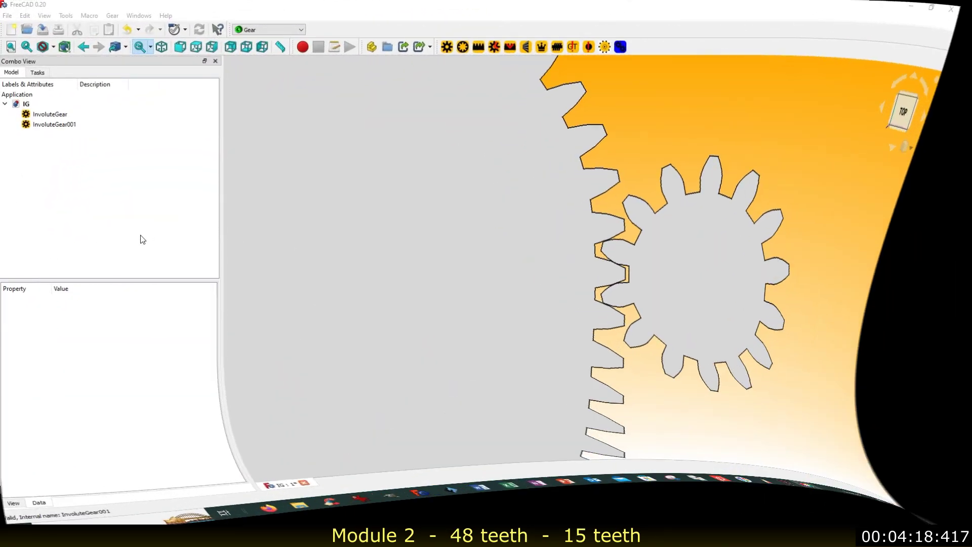
Step: Change InvoluteGear001 to 15 teeth
{"action": "left_click", "coordinate": [50, 125]}
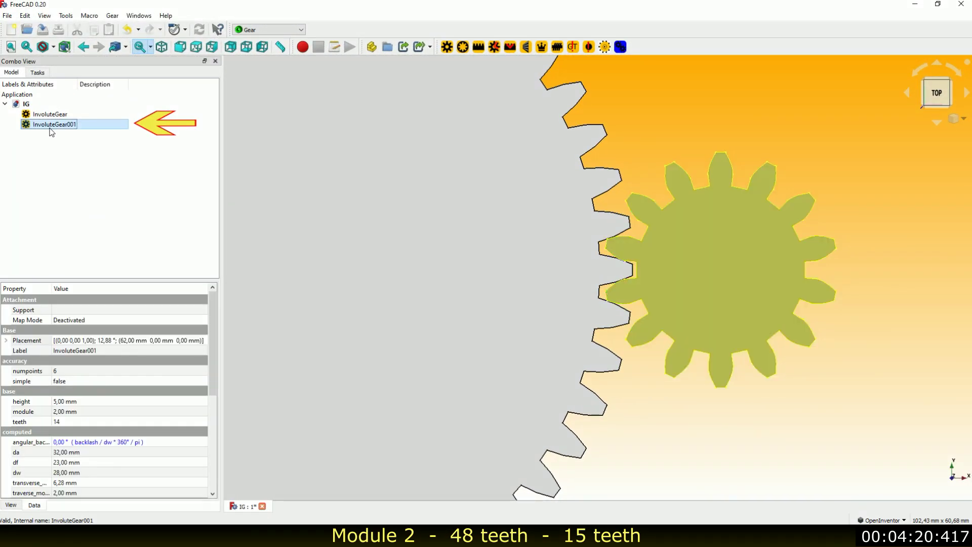
{"action": "left_click", "coordinate": [70, 421]}
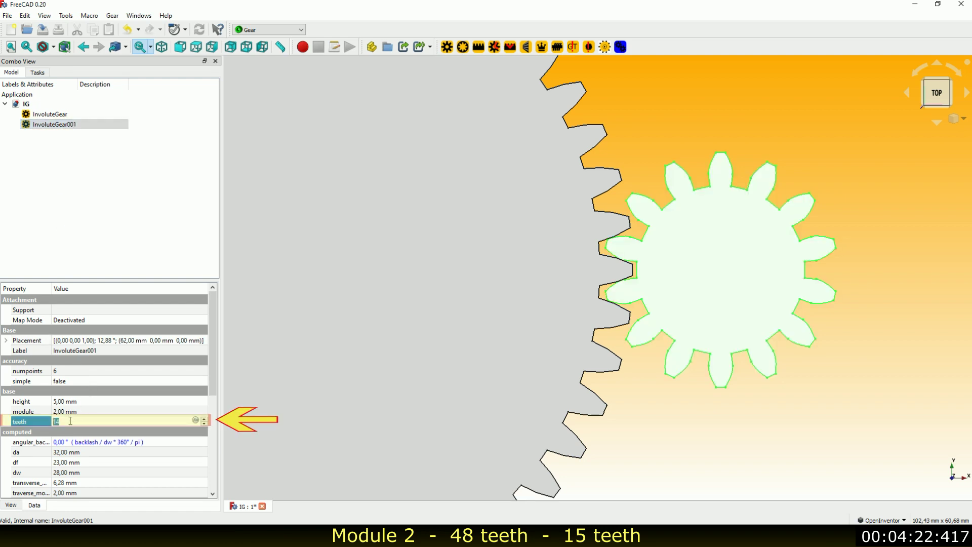
{"action": "type", "text": "15"}
{"action": "left_click", "coordinate": [159, 246]}
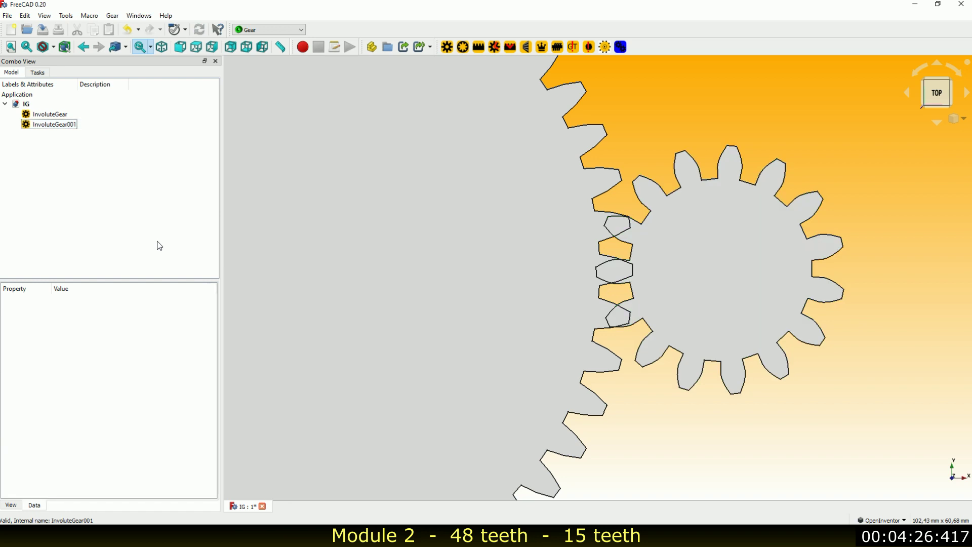
Step: Place the small gear at X = 63 mm with rotation angle 0°
{"action": "left_click", "coordinate": [57, 125]}
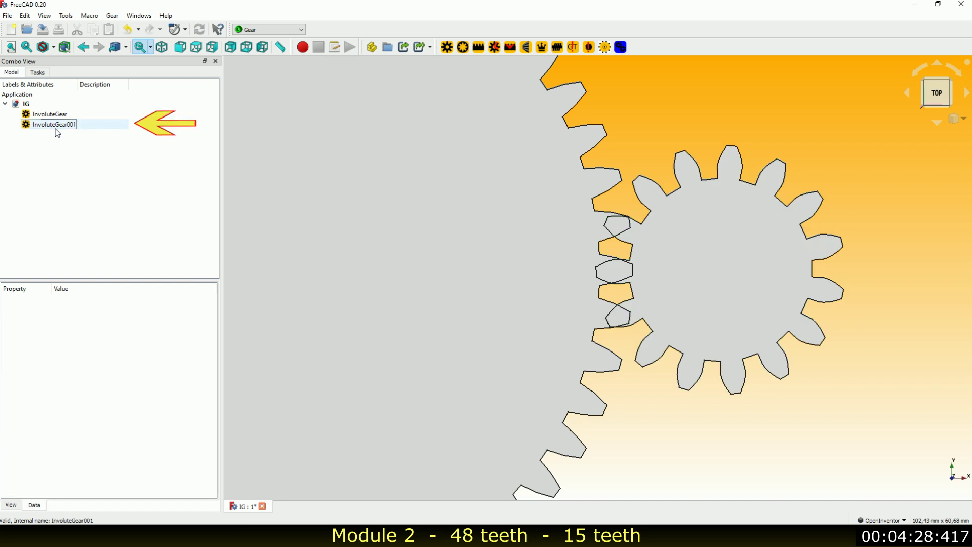
{"action": "left_click", "coordinate": [205, 342]}
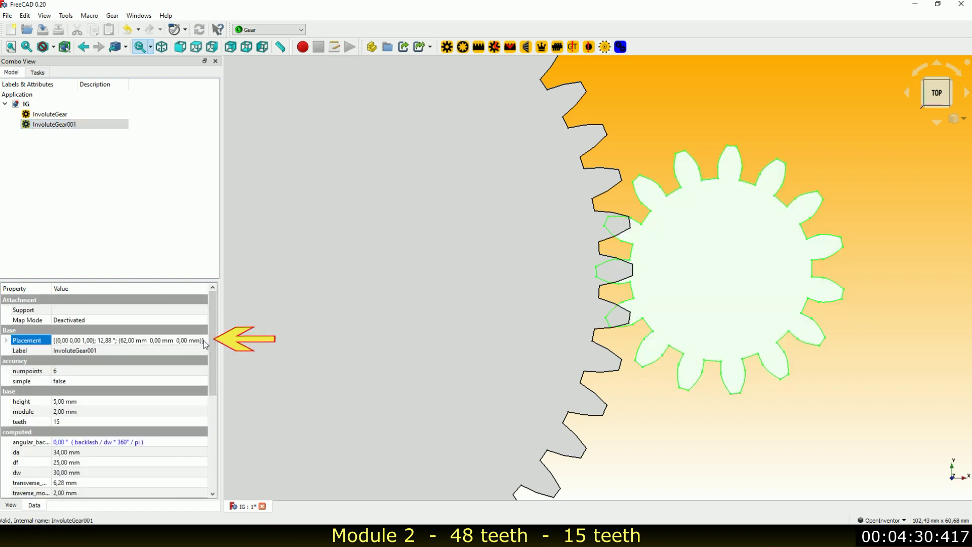
{"action": "left_click", "coordinate": [203, 342]}
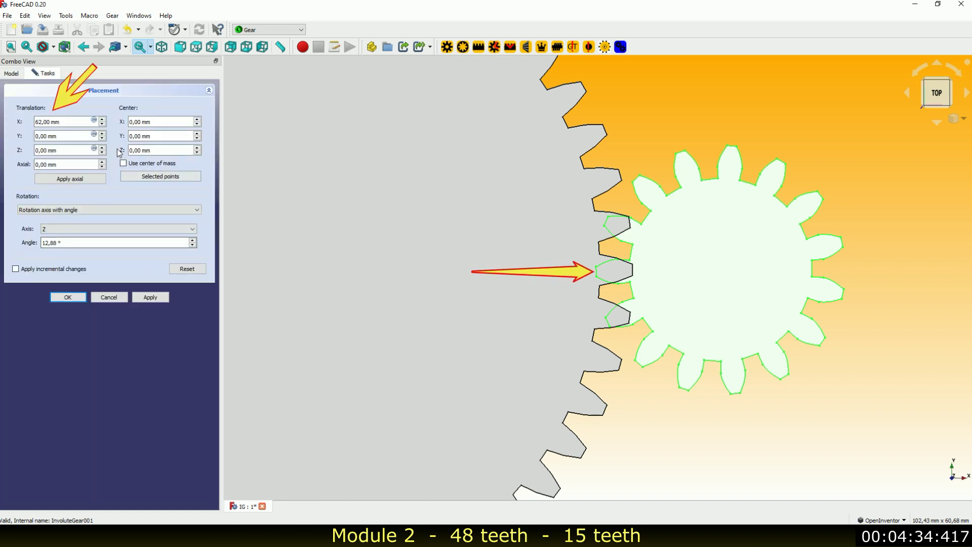
{"action": "left_click", "coordinate": [103, 120]}
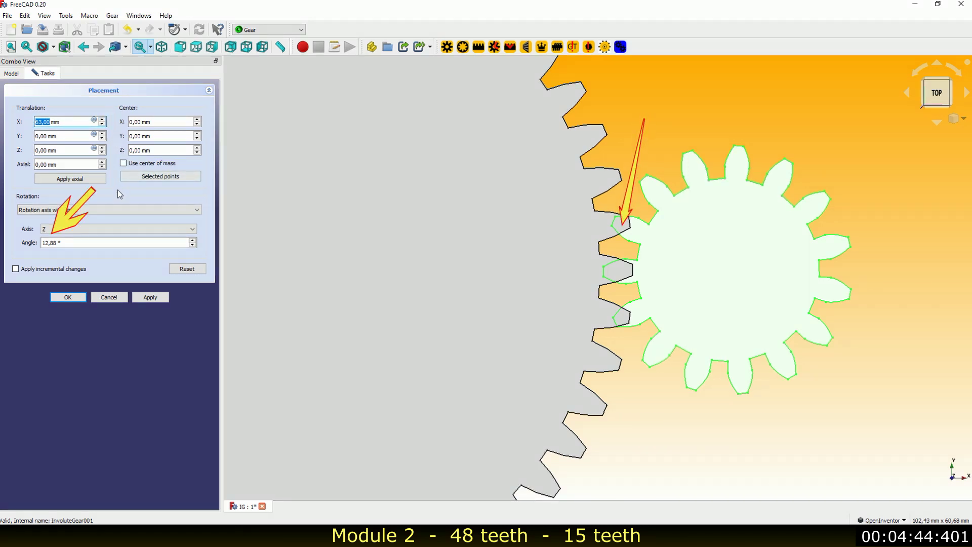
{"action": "left_click", "coordinate": [98, 242]}
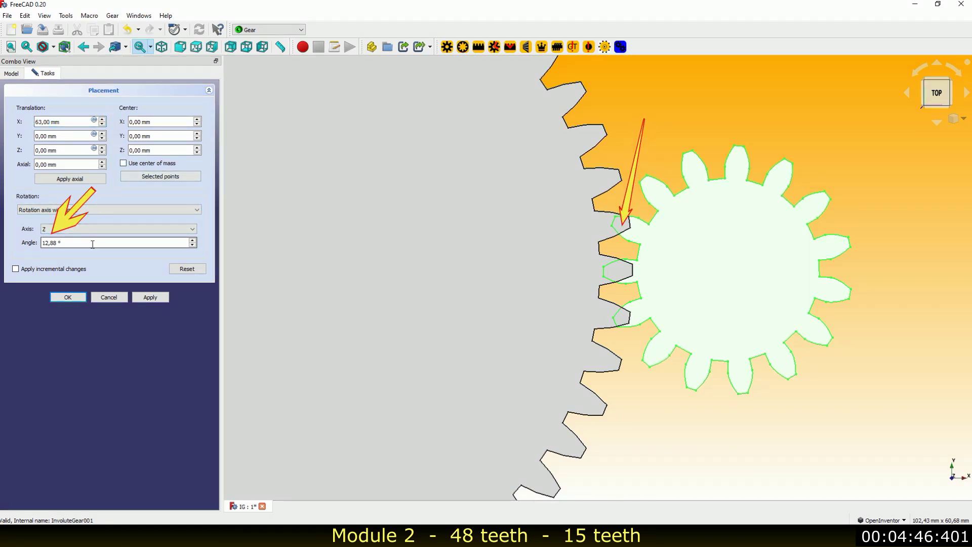
{"action": "left_click_drag", "start_coordinate": [92, 244], "coordinate": [40, 242]}
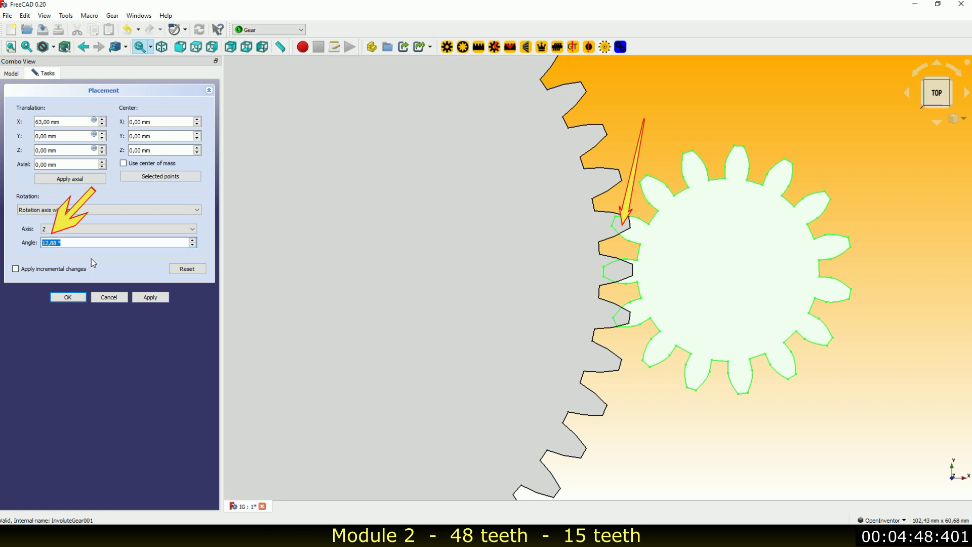
{"action": "type", "text": "0"}
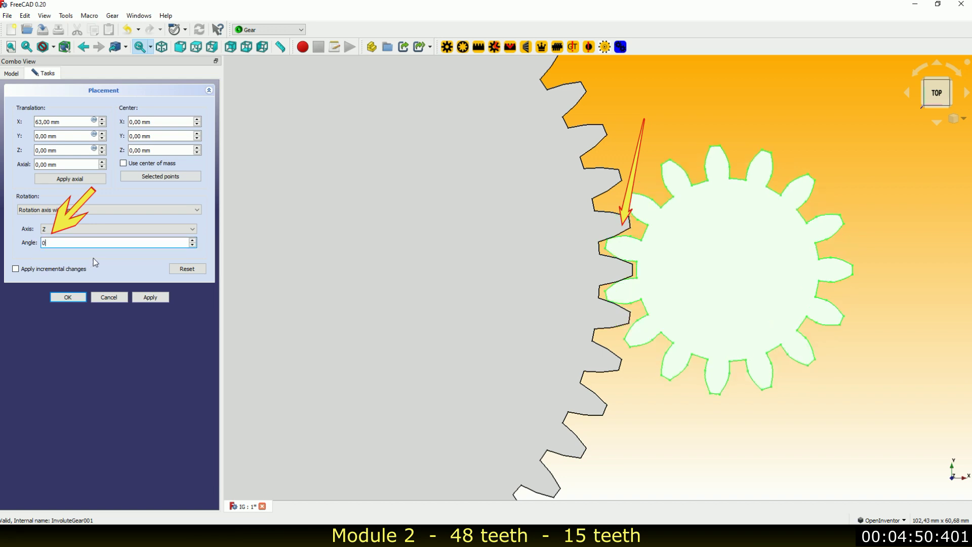
{"action": "left_click", "coordinate": [71, 297]}
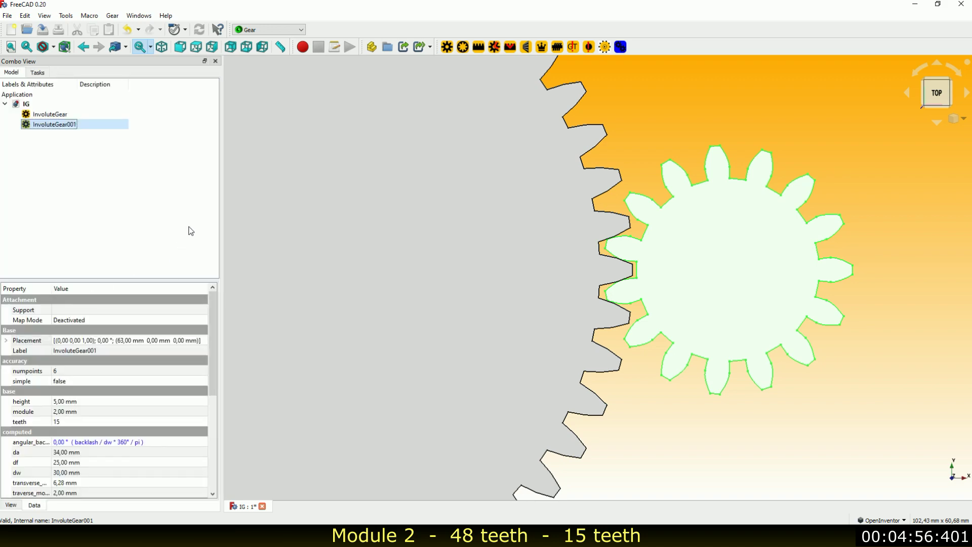
{"action": "left_click", "coordinate": [191, 231]}
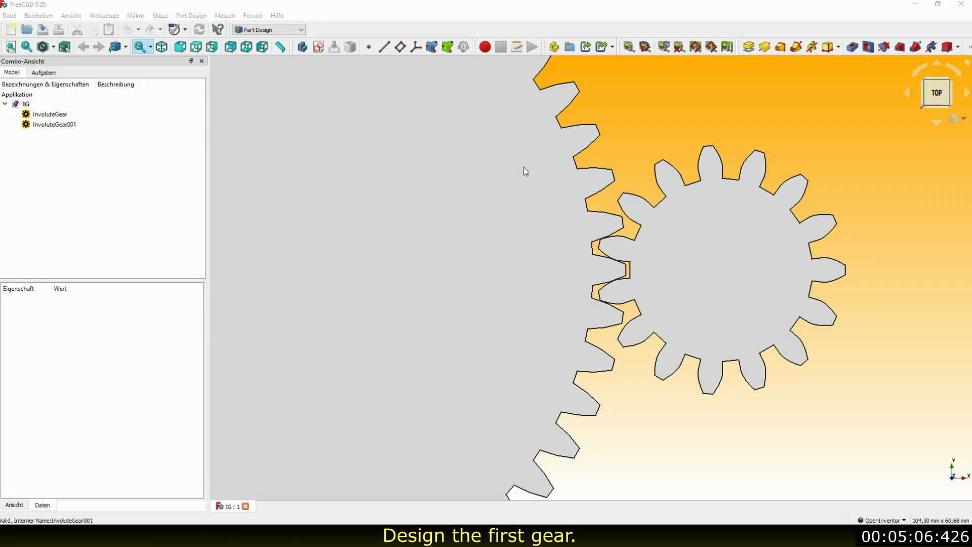
Step: Delete the large 48-tooth InvoluteGear
{"action": "scroll", "coordinate": [894, 282], "scroll_direction": "down", "scroll_amount": 3}
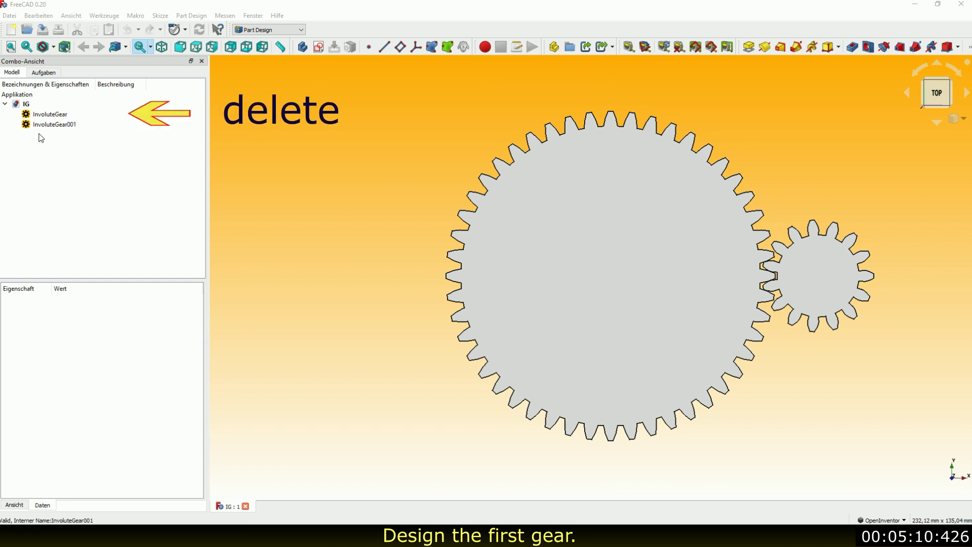
{"action": "left_click", "coordinate": [33, 116]}
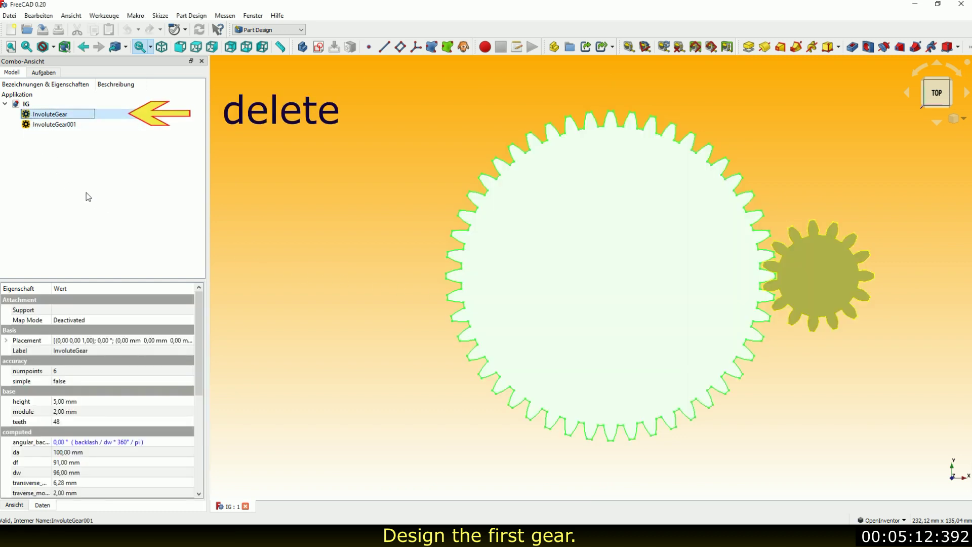
{"action": "key", "text": "Delete"}
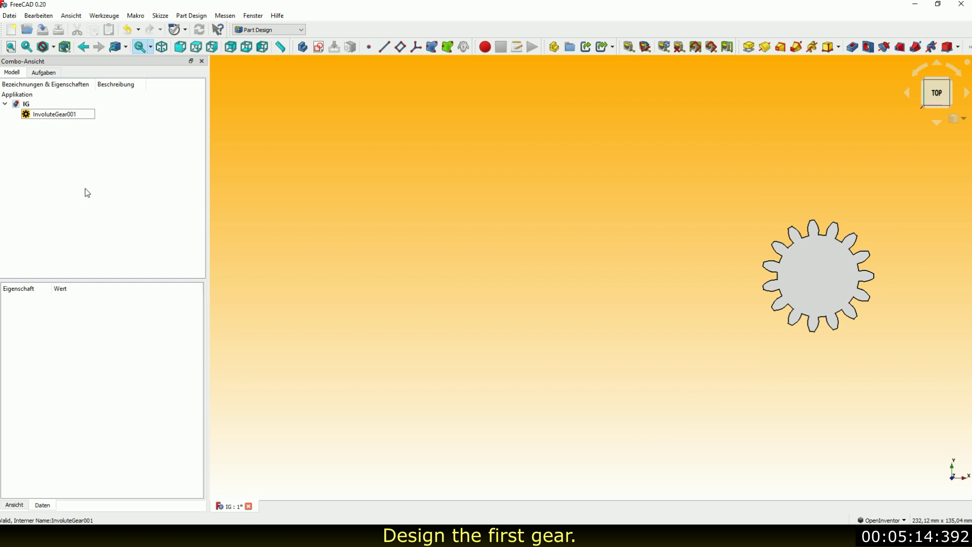
Step: Set the remaining gear's placement X to 0 mm
{"action": "left_click", "coordinate": [45, 116]}
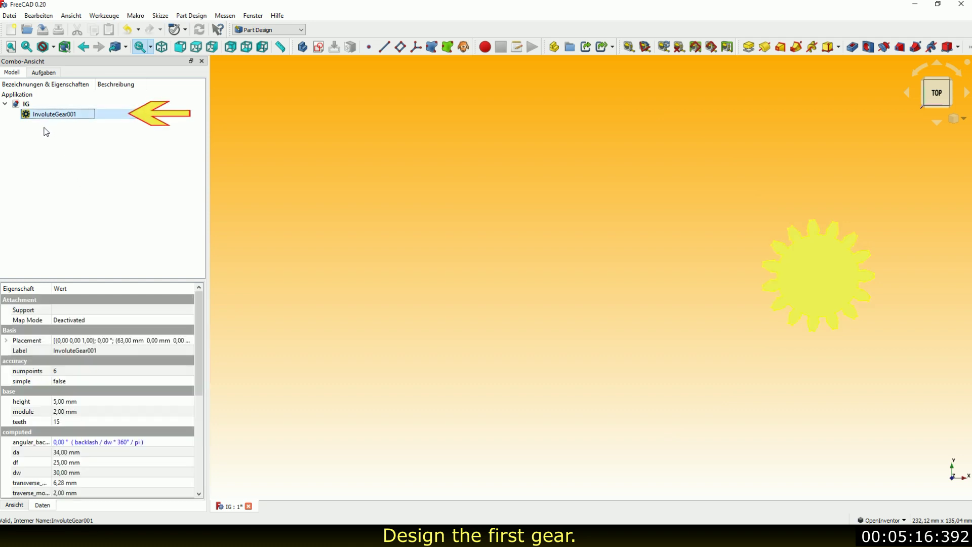
{"action": "left_click", "coordinate": [189, 342]}
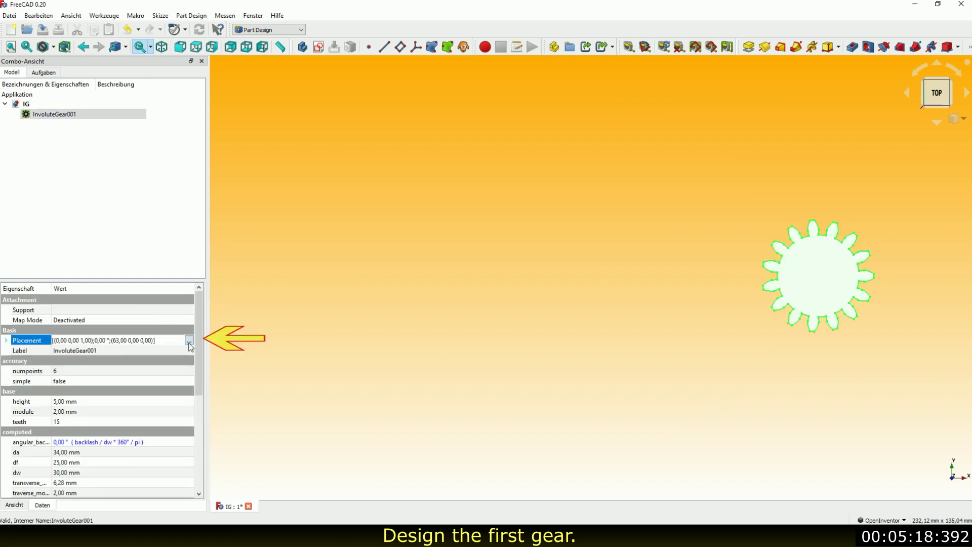
{"action": "left_click", "coordinate": [189, 342]}
{"action": "type", "text": "0"}
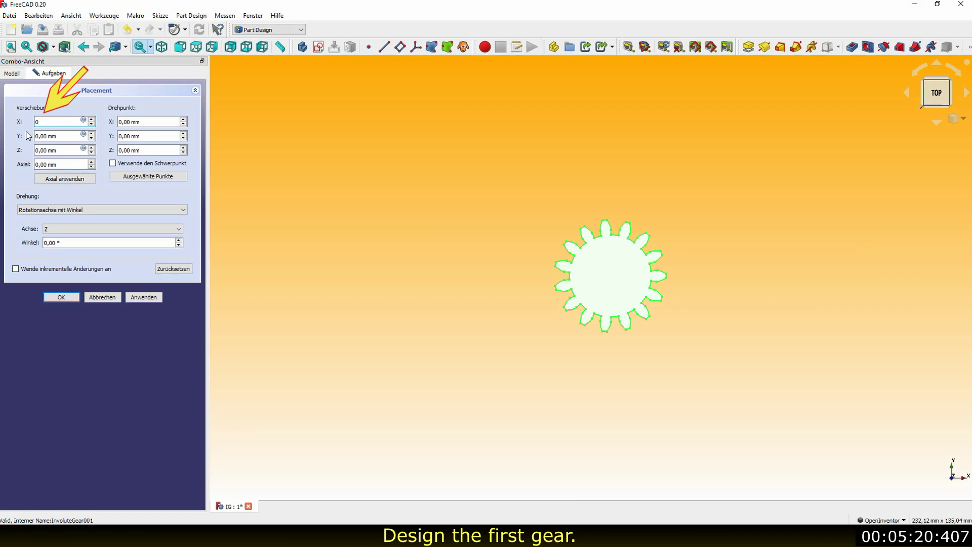
{"action": "left_click", "coordinate": [61, 297]}
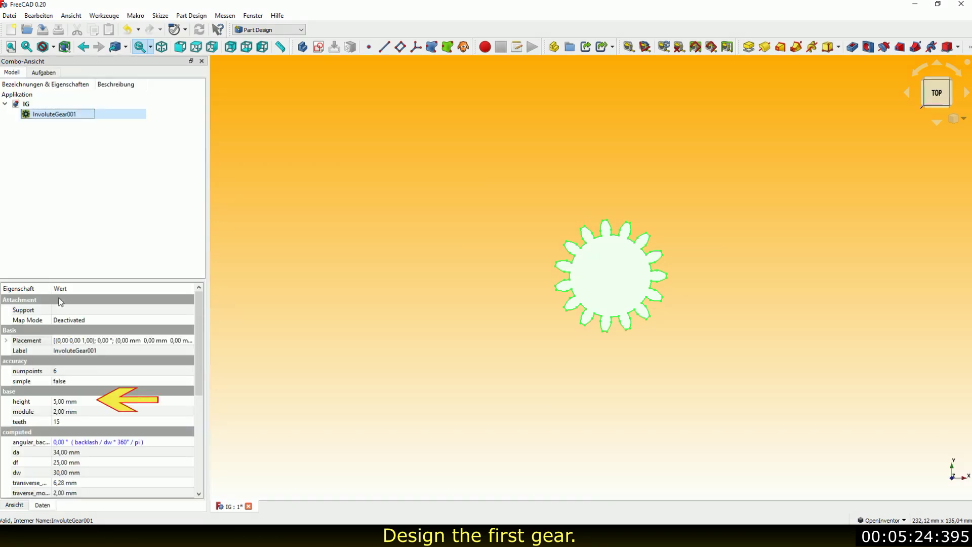
Step: Set the 15-tooth gear's height to 8 mm and orbit to see it in 3D
{"action": "left_click", "coordinate": [81, 402]}
{"action": "type", "text": "8"}
{"action": "key", "text": "Return"}
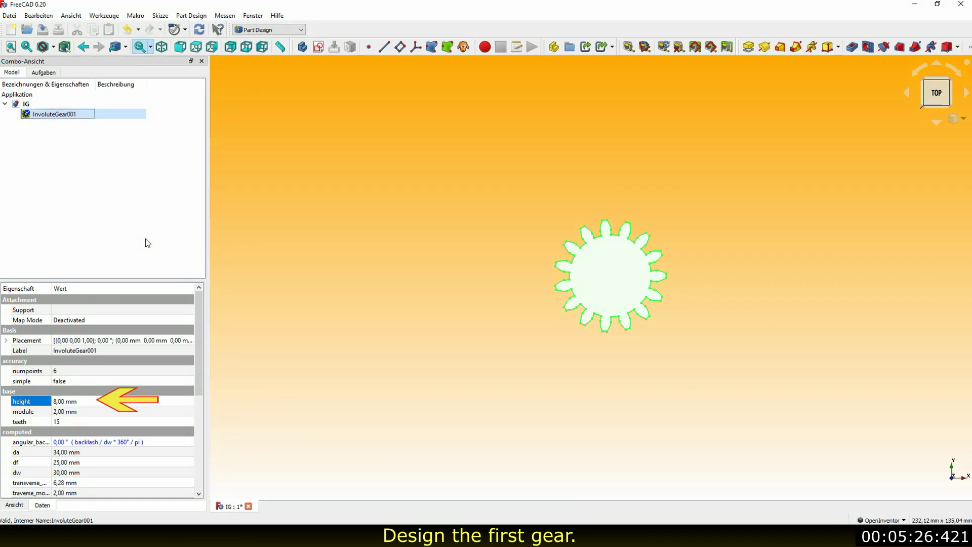
{"action": "left_click", "coordinate": [145, 243]}
{"action": "mouse_move", "coordinate": [431, 314]}
{"action": "left_mouse_down"}
{"action": "mouse_move", "coordinate": [546, 348]}
{"action": "mouse_move", "coordinate": [555, 365]}
{"action": "left_mouse_up"}
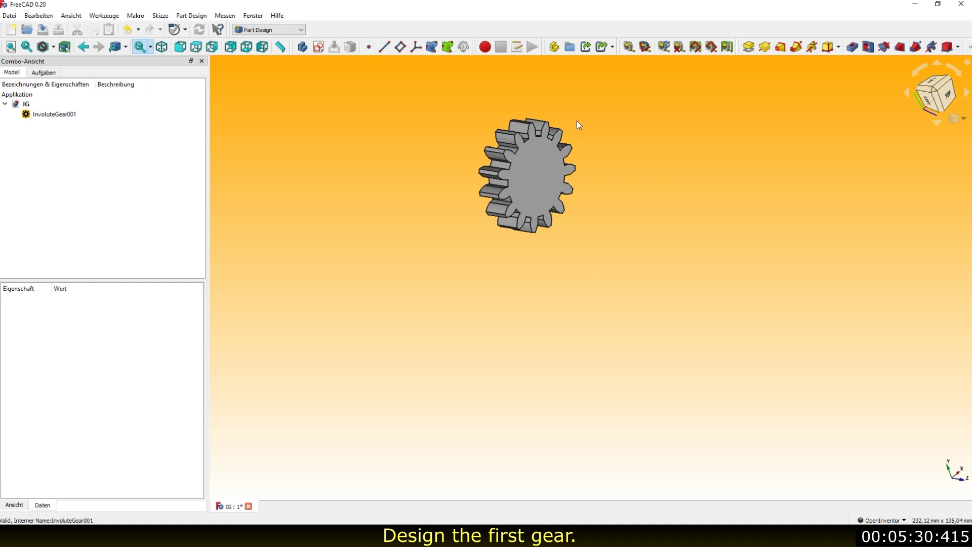
{"action": "scroll", "coordinate": [518, 94], "scroll_direction": "up", "scroll_amount": 3}
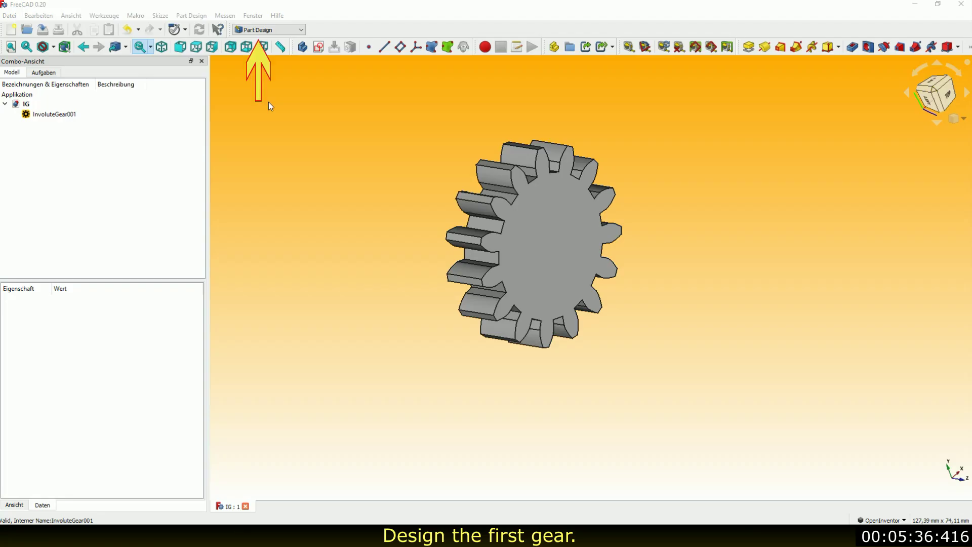
Step: Switch to the Part workbench and add a torus
{"action": "left_click", "coordinate": [302, 29]}
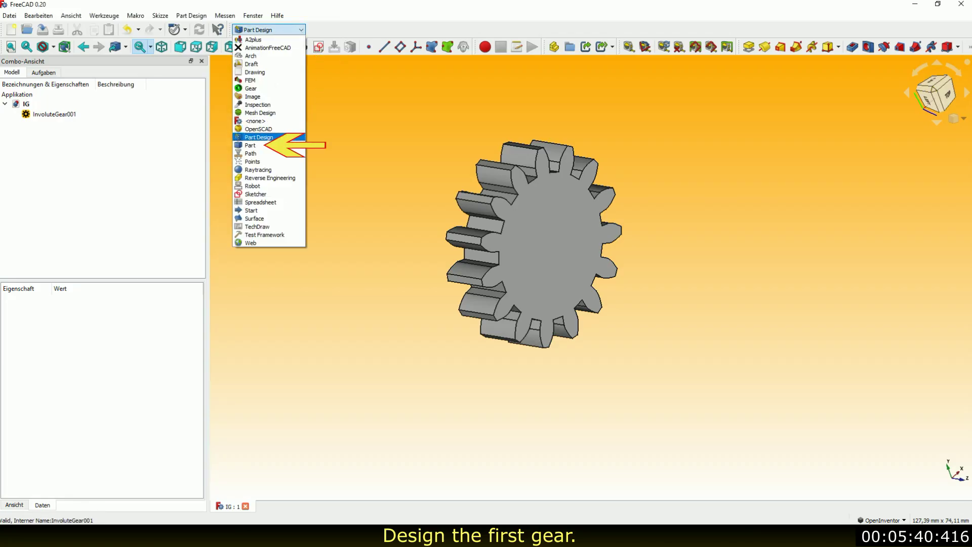
{"action": "left_click", "coordinate": [276, 146]}
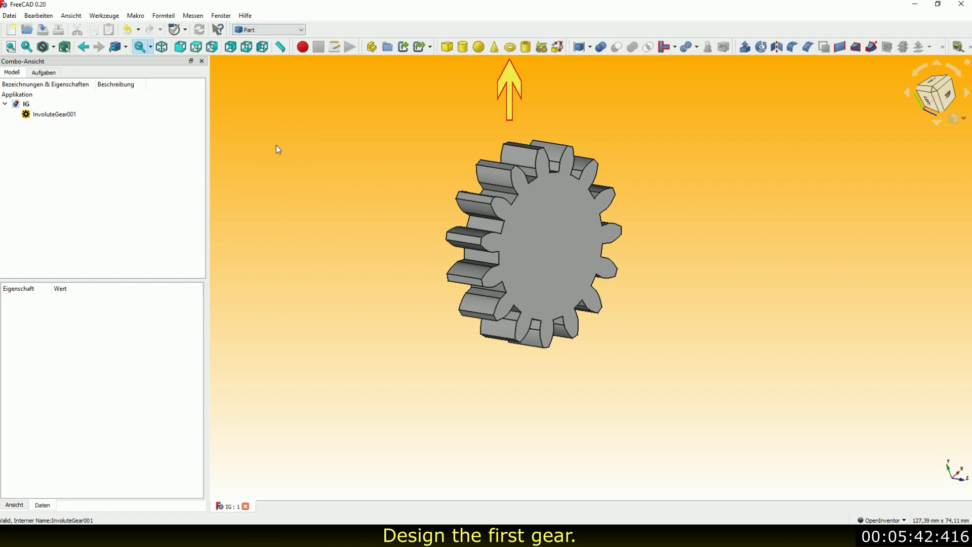
{"action": "left_click", "coordinate": [510, 47]}
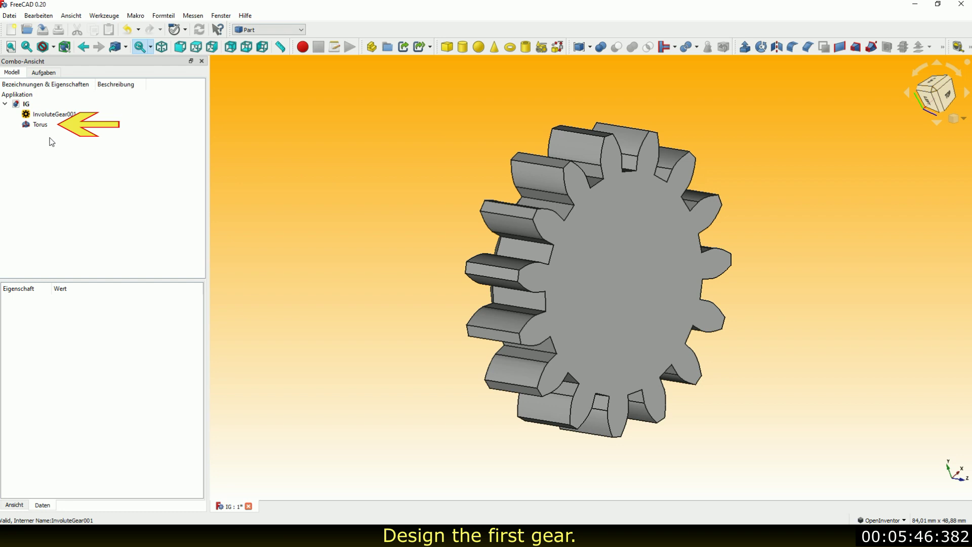
Step: Give the torus Radius1 8,5 mm and Radius2 3 mm
{"action": "left_click", "coordinate": [35, 127]}
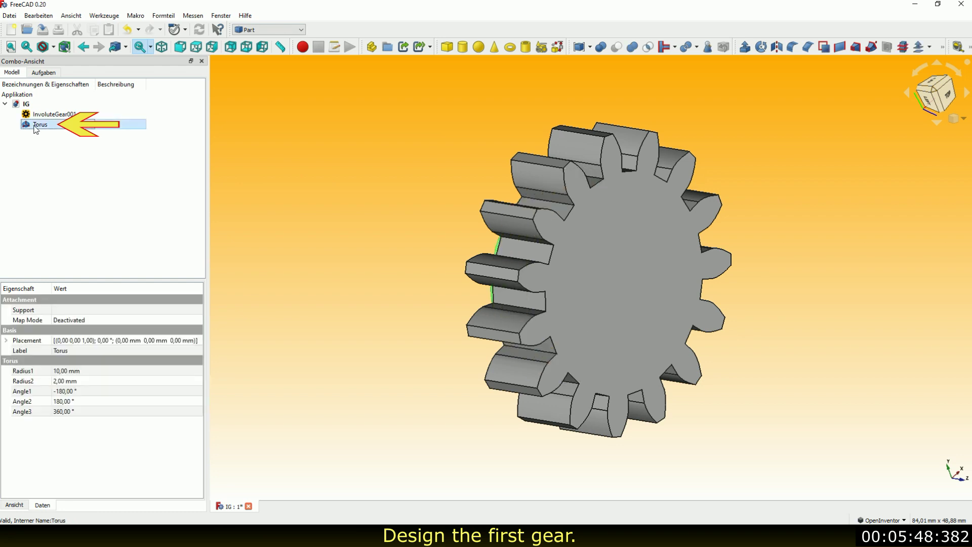
{"action": "left_click", "coordinate": [107, 368]}
{"action": "type", "text": "8,5"}
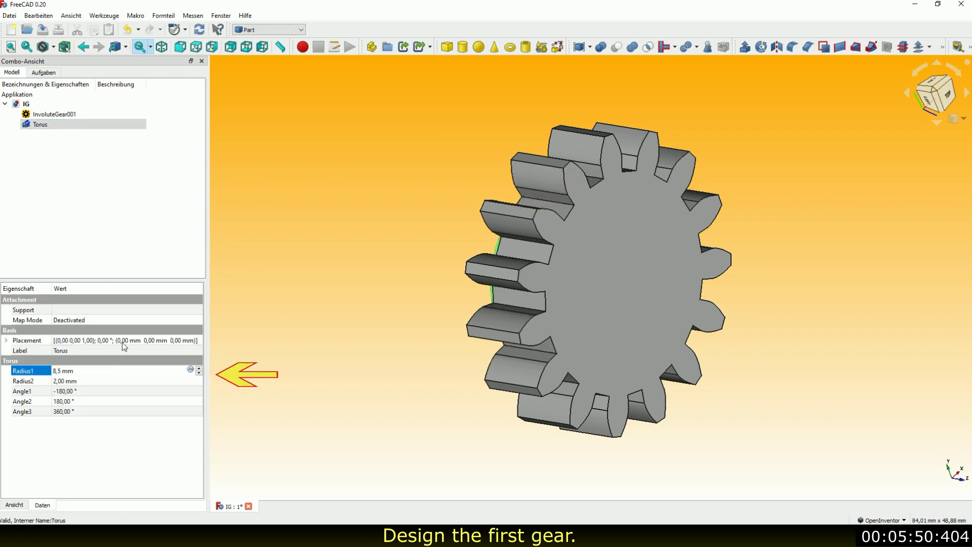
{"action": "key", "text": "Tab"}
{"action": "type", "text": "3"}
{"action": "middle_click_drag", "start_coordinate": [640, 348], "coordinate": [552, 272]}
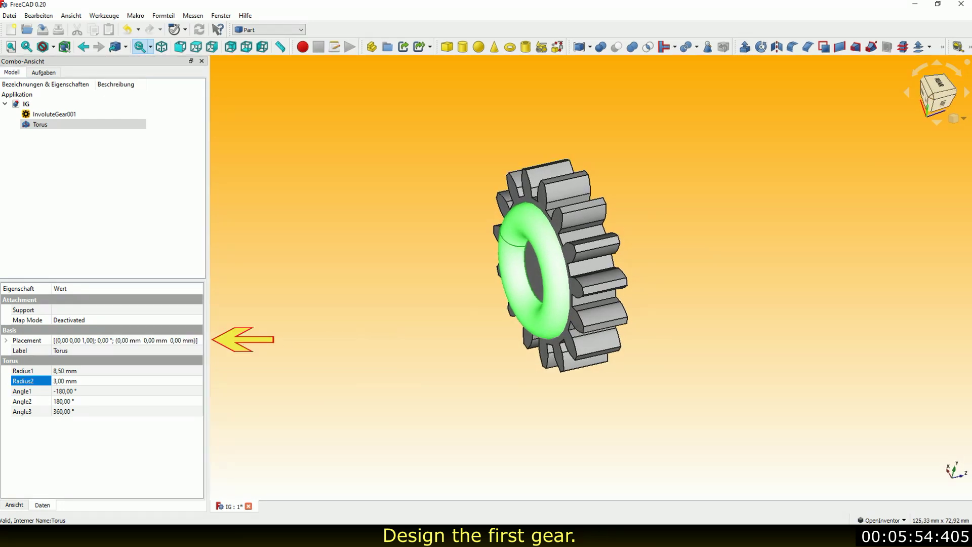
Step: Offset the torus to Z -1 mm and check it from a straight side view
{"action": "left_click", "coordinate": [200, 341]}
{"action": "left_click", "coordinate": [197, 341]}
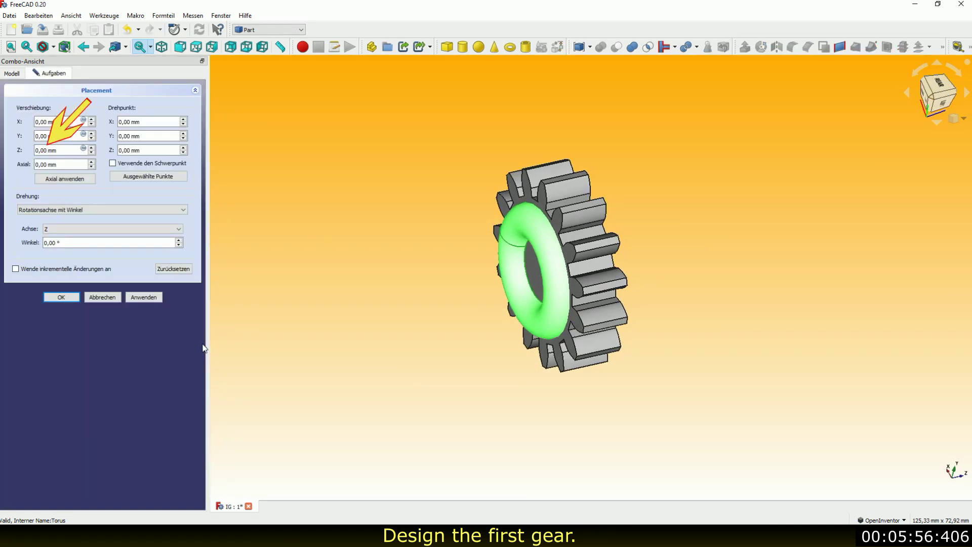
{"action": "left_click", "coordinate": [91, 153]}
{"action": "left_click", "coordinate": [66, 301]}
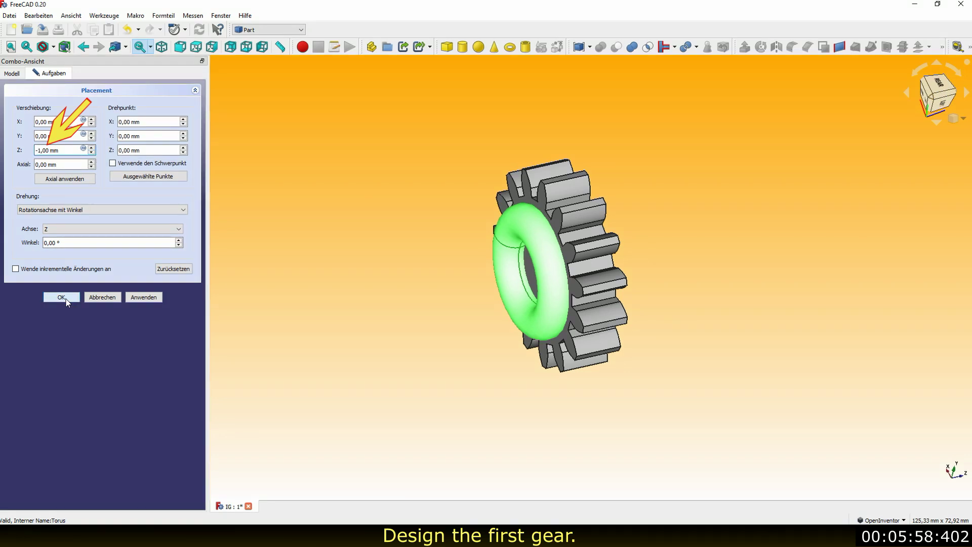
{"action": "left_click", "coordinate": [67, 301]}
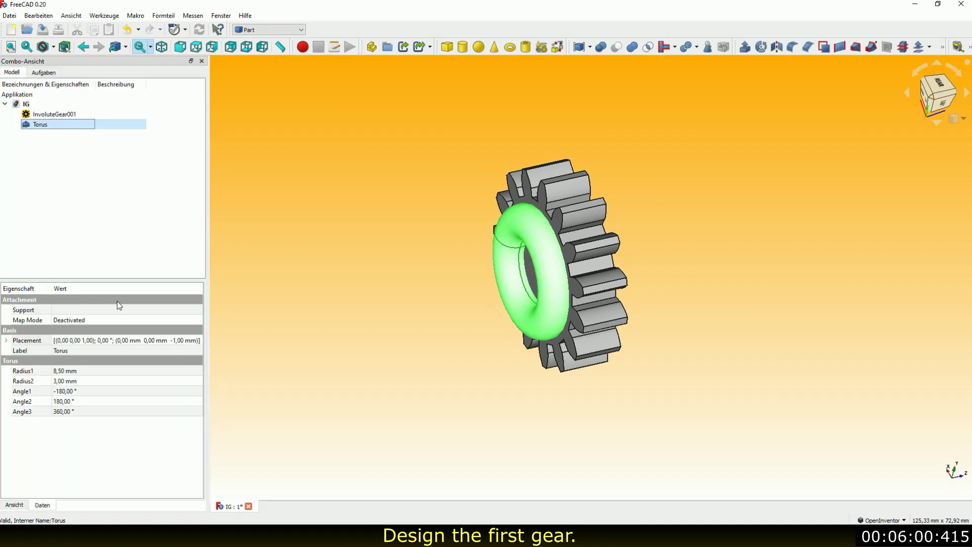
{"action": "left_click_drag", "start_coordinate": [480, 285], "coordinate": [749, 220]}
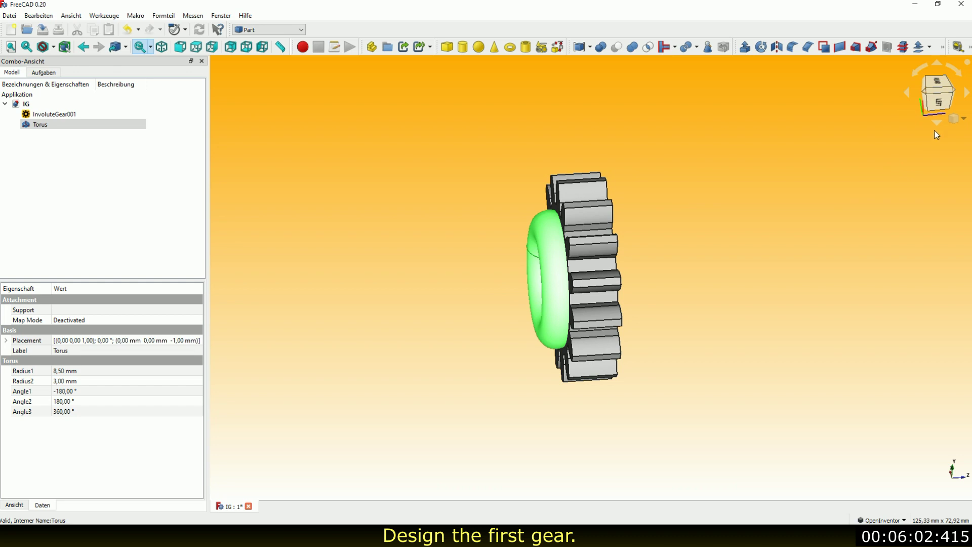
{"action": "left_click", "coordinate": [940, 104]}
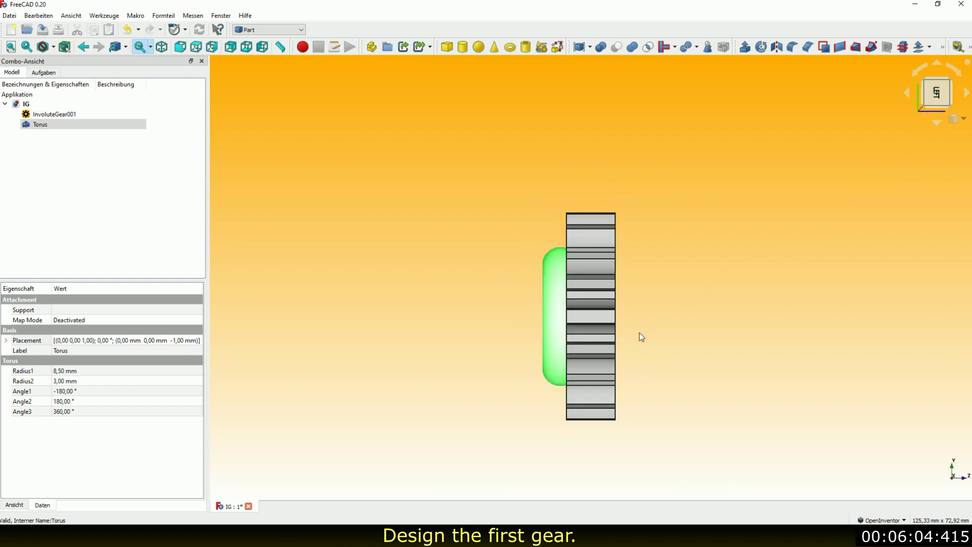
{"action": "scroll", "coordinate": [640, 333], "scroll_direction": "up", "scroll_amount": 2}
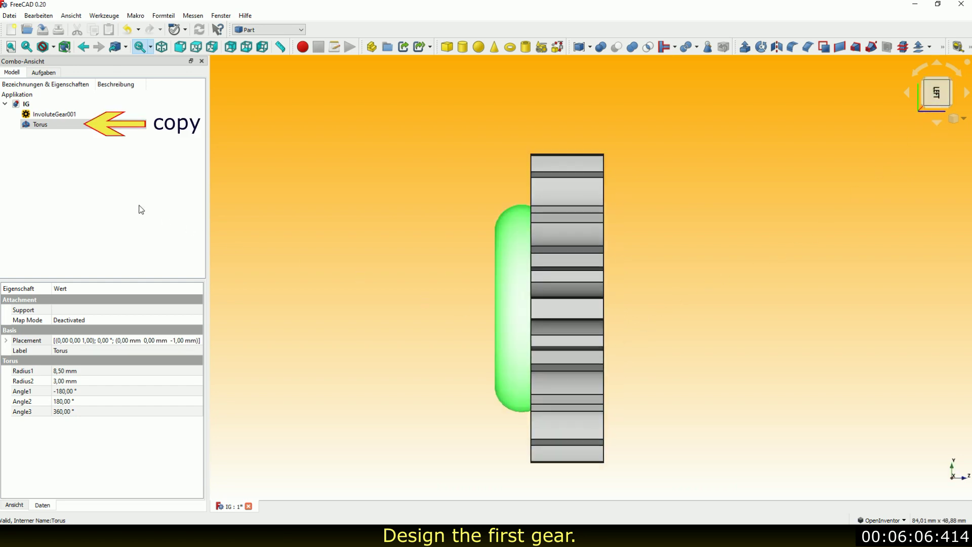
Step: Copy and paste the torus to create Torus001
{"action": "left_click", "coordinate": [27, 126]}
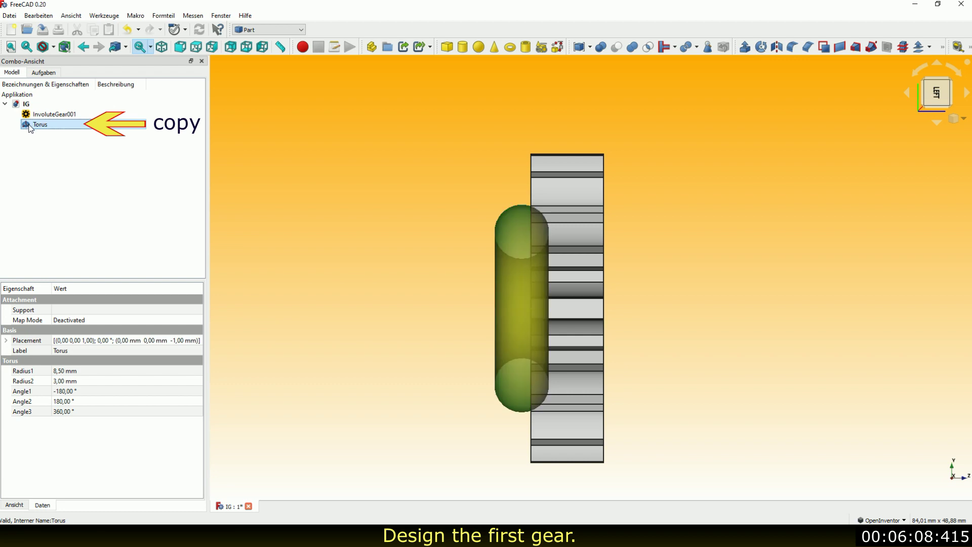
{"action": "key", "text": "ctrl+c"}
{"action": "key", "text": "ctrl+v"}
{"action": "left_click", "coordinate": [38, 135]}
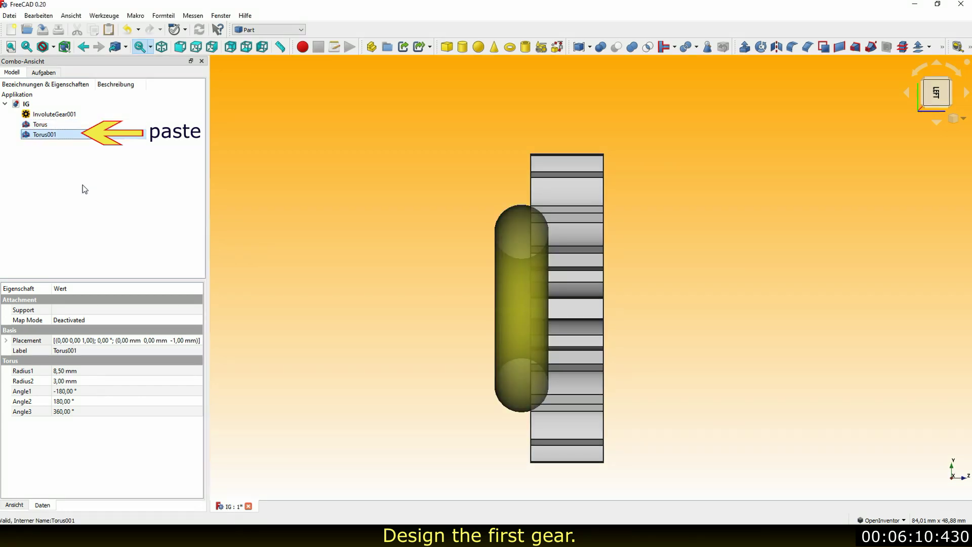
Step: Place Torus001 at Z 9 mm on the gear's opposite face
{"action": "left_click", "coordinate": [201, 340]}
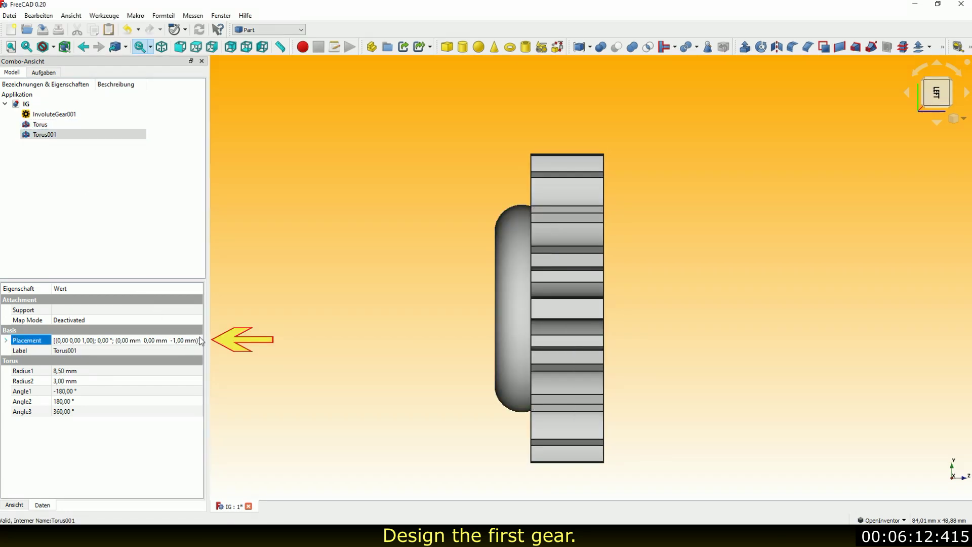
{"action": "left_click", "coordinate": [200, 340]}
{"action": "left_click_drag", "start_coordinate": [61, 151], "coordinate": [35, 150]}
{"action": "type", "text": "9"}
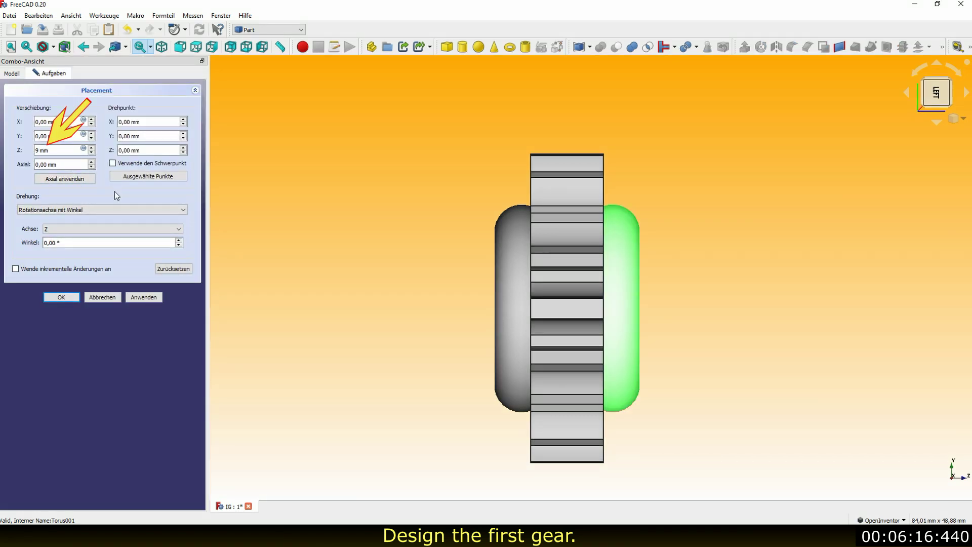
{"action": "left_click", "coordinate": [68, 300]}
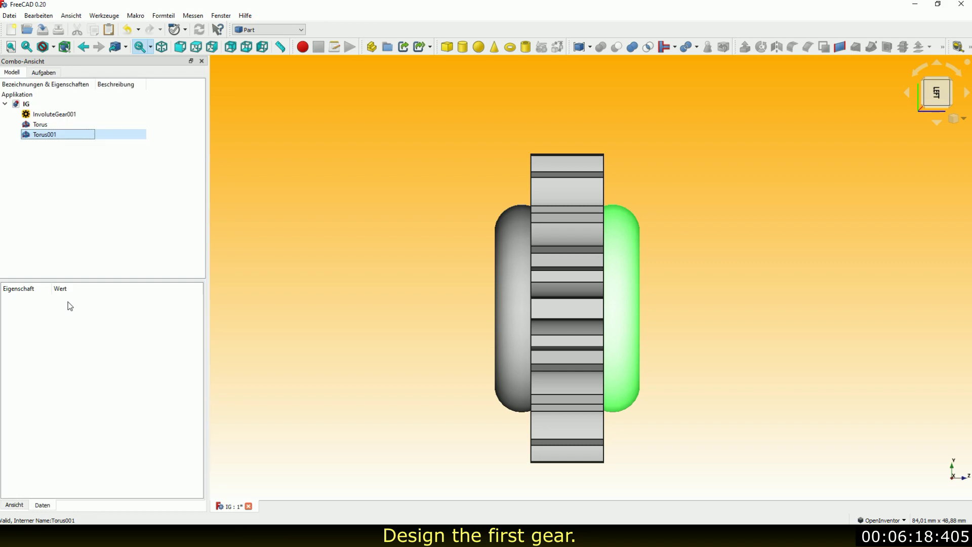
{"action": "left_click", "coordinate": [147, 222]}
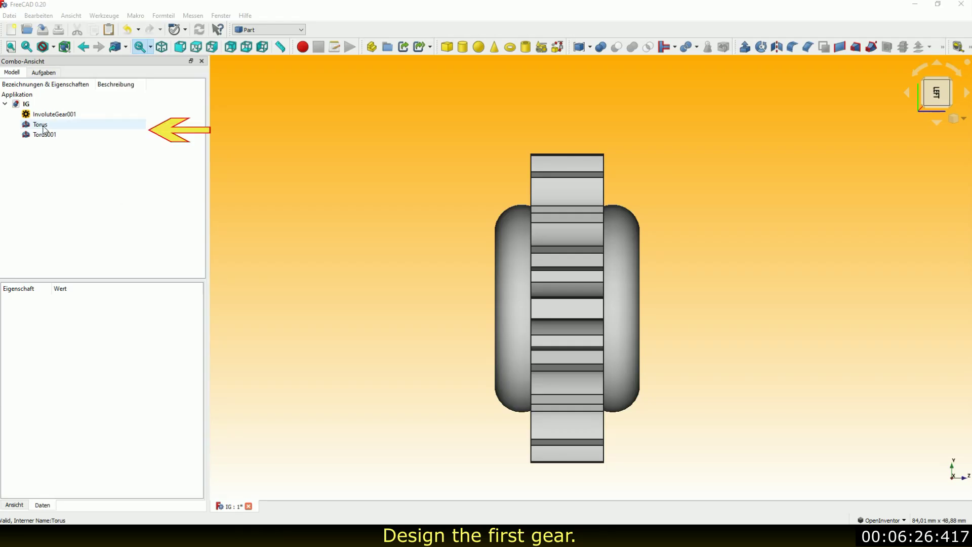
Step: Fuse the two tori into one Fusion shape
{"action": "left_click", "coordinate": [41, 124]}
{"action": "left_click", "coordinate": [42, 135], "text": "ctrl"}
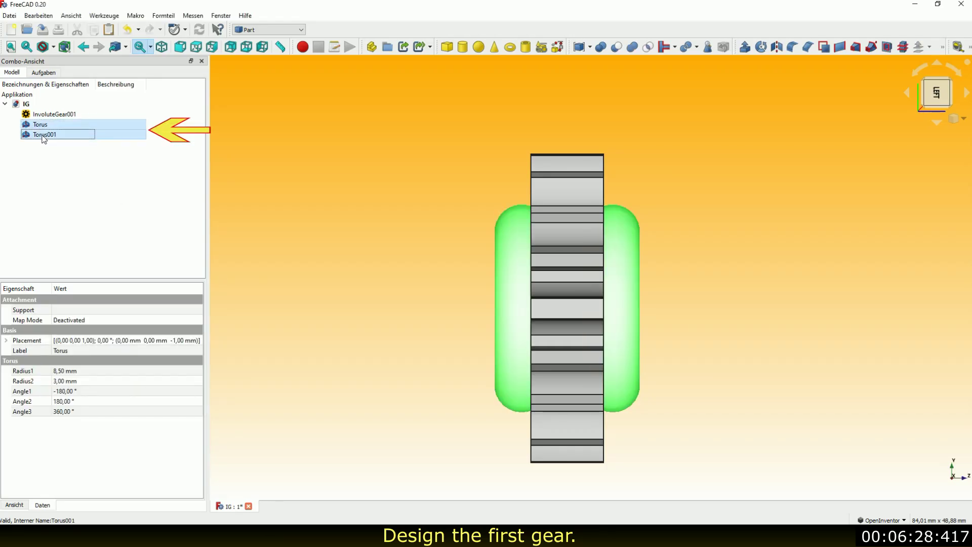
{"action": "left_click", "coordinate": [632, 46]}
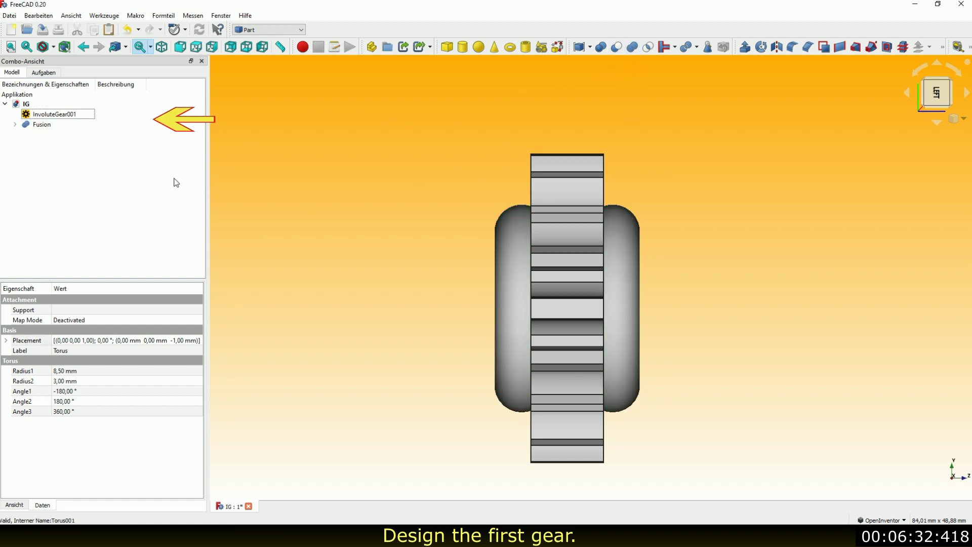
Step: Cut the Fusion from InvoluteGear001 to recess its faces, then add a cylinder
{"action": "left_click", "coordinate": [48, 127], "text": "ctrl"}
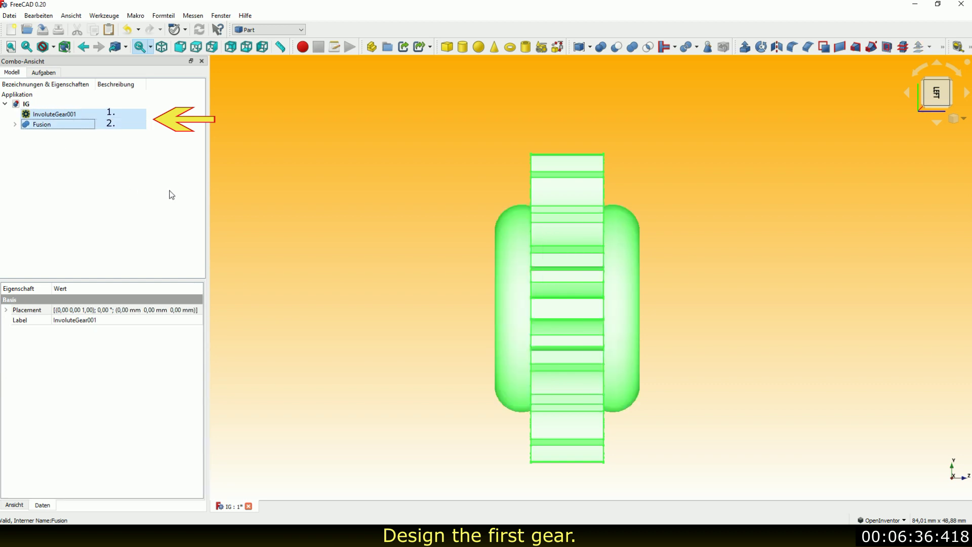
{"action": "left_click", "coordinate": [617, 46]}
{"action": "mouse_move", "coordinate": [673, 179]}
{"action": "left_mouse_down"}
{"action": "mouse_move", "coordinate": [541, 242]}
{"action": "mouse_move", "coordinate": [410, 184]}
{"action": "mouse_move", "coordinate": [606, 326]}
{"action": "mouse_move", "coordinate": [586, 336]}
{"action": "mouse_move", "coordinate": [720, 301]}
{"action": "mouse_move", "coordinate": [773, 265]}
{"action": "mouse_move", "coordinate": [712, 299]}
{"action": "mouse_move", "coordinate": [587, 331]}
{"action": "left_mouse_up"}
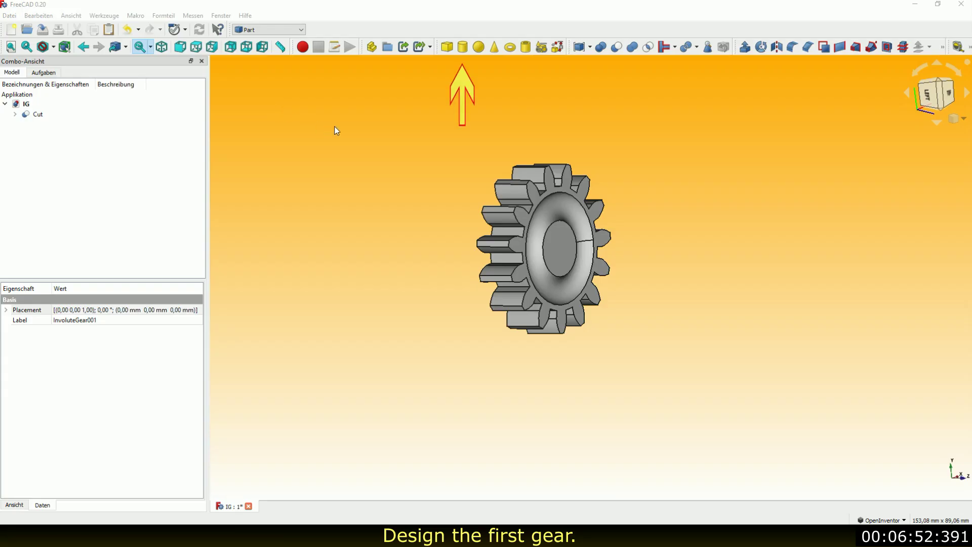
{"action": "left_click", "coordinate": [464, 48]}
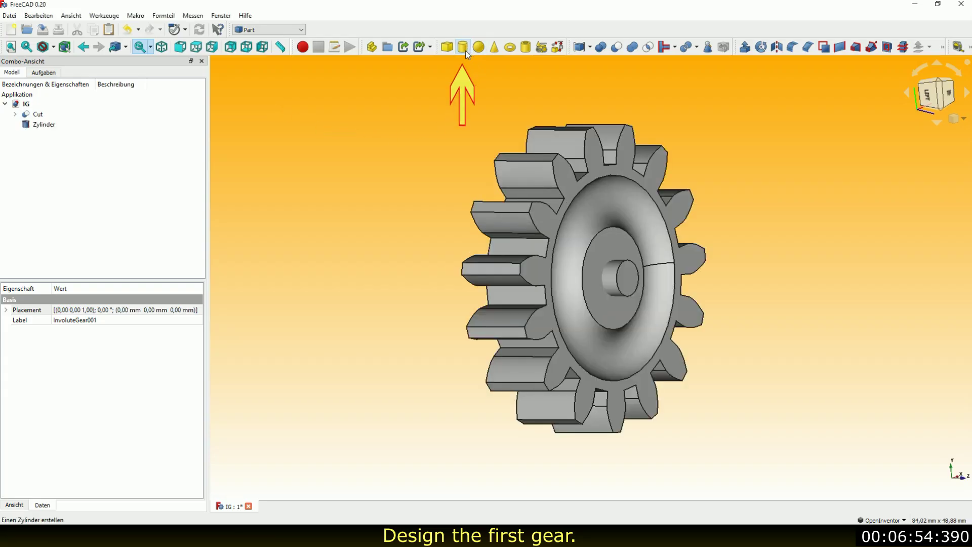
Step: Give the Zylinder a 5 mm radius and 8 mm height
{"action": "left_click", "coordinate": [40, 124]}
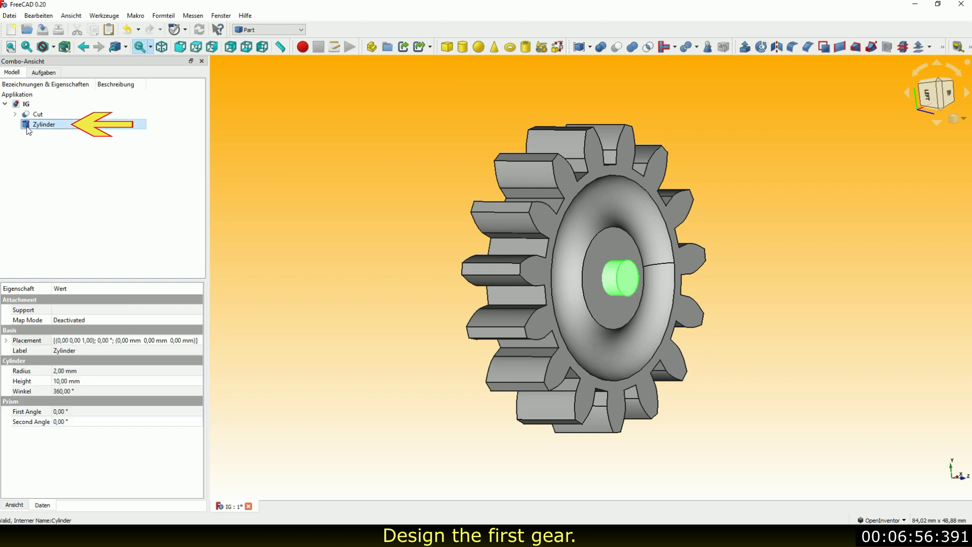
{"action": "left_click", "coordinate": [76, 370]}
{"action": "type", "text": "5"}
{"action": "key", "text": "Tab"}
{"action": "type", "text": "8"}
{"action": "key", "text": "Return"}
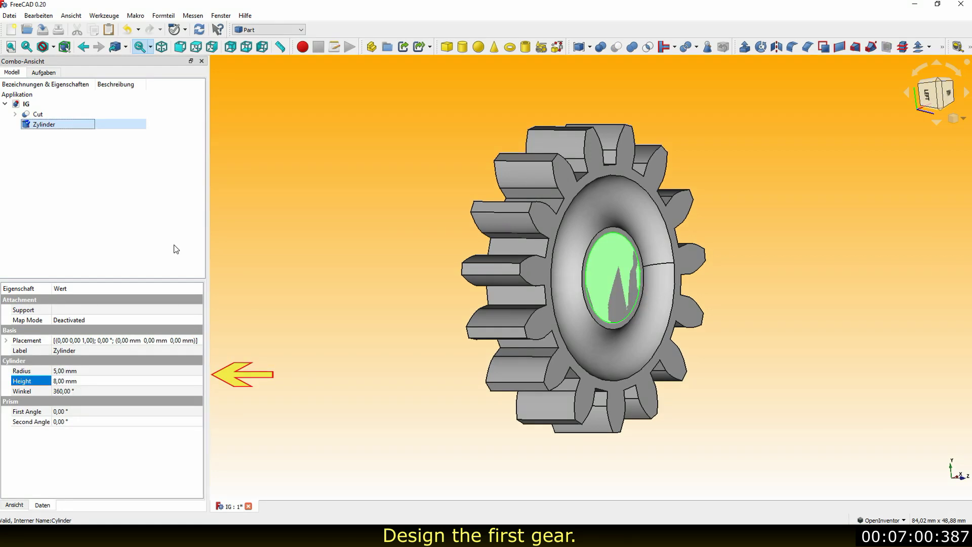
{"action": "left_click", "coordinate": [176, 249]}
{"action": "mouse_move", "coordinate": [512, 317]}
{"action": "left_mouse_down"}
{"action": "mouse_move", "coordinate": [670, 347]}
{"action": "mouse_move", "coordinate": [454, 304]}
{"action": "left_mouse_up"}
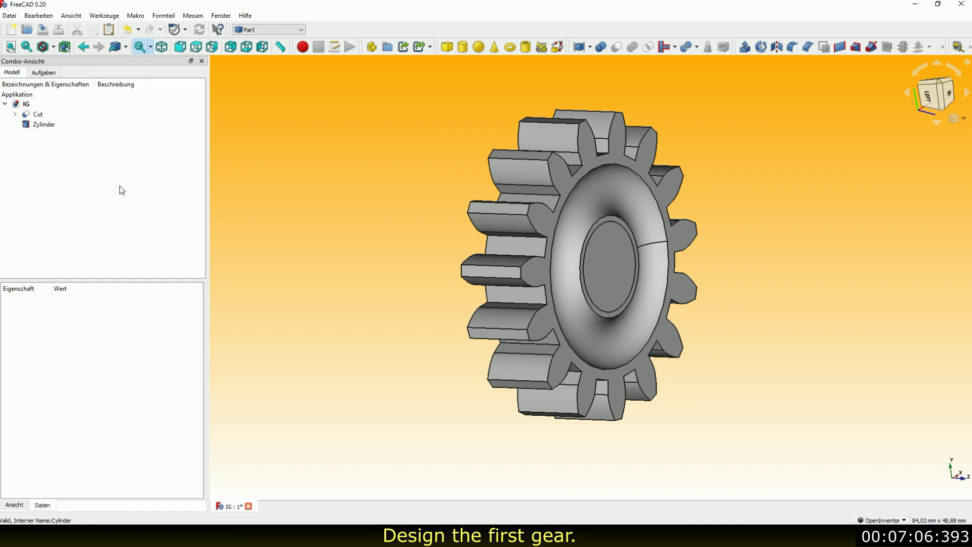
Step: Cut the Zylinder from the gear body Cut to make a central bore
{"action": "left_click", "coordinate": [43, 117]}
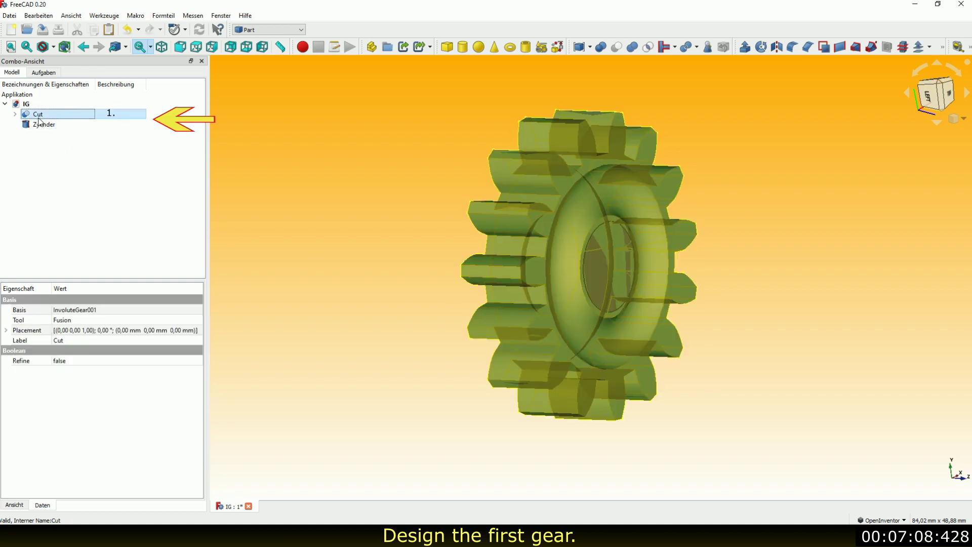
{"action": "left_click", "coordinate": [38, 125], "text": "ctrl"}
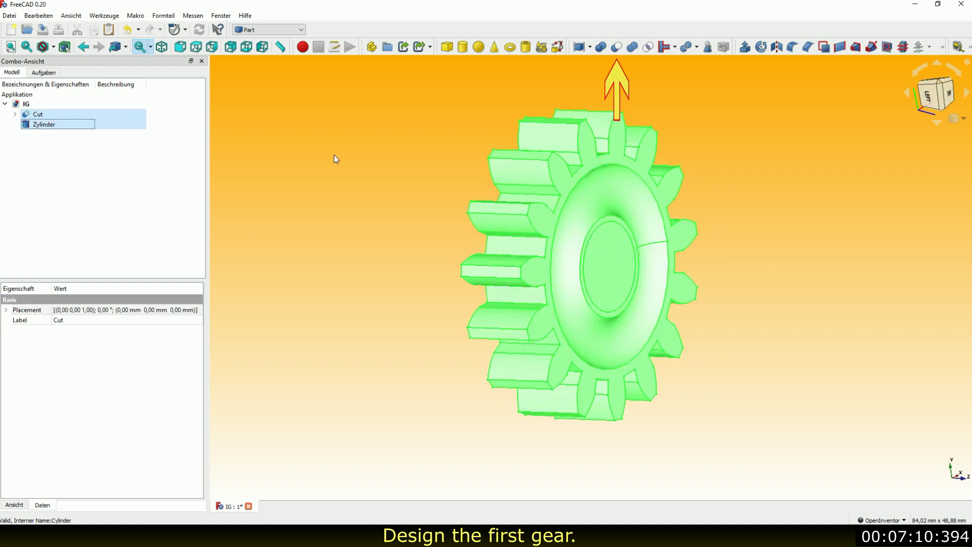
{"action": "left_click", "coordinate": [616, 47]}
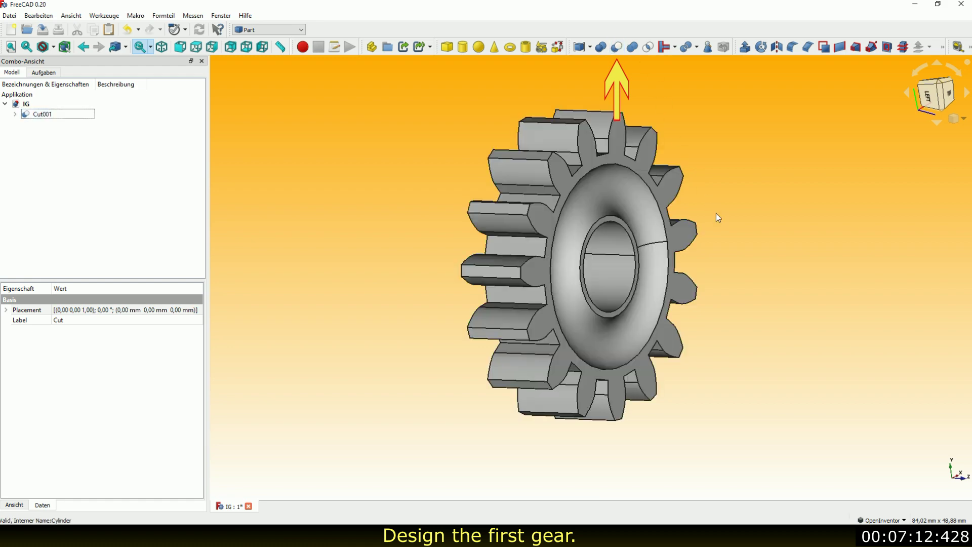
{"action": "mouse_move", "coordinate": [705, 270]}
{"action": "left_mouse_down"}
{"action": "mouse_move", "coordinate": [557, 254]}
{"action": "mouse_move", "coordinate": [903, 296]}
{"action": "mouse_move", "coordinate": [705, 285]}
{"action": "mouse_move", "coordinate": [662, 267]}
{"action": "left_mouse_up"}
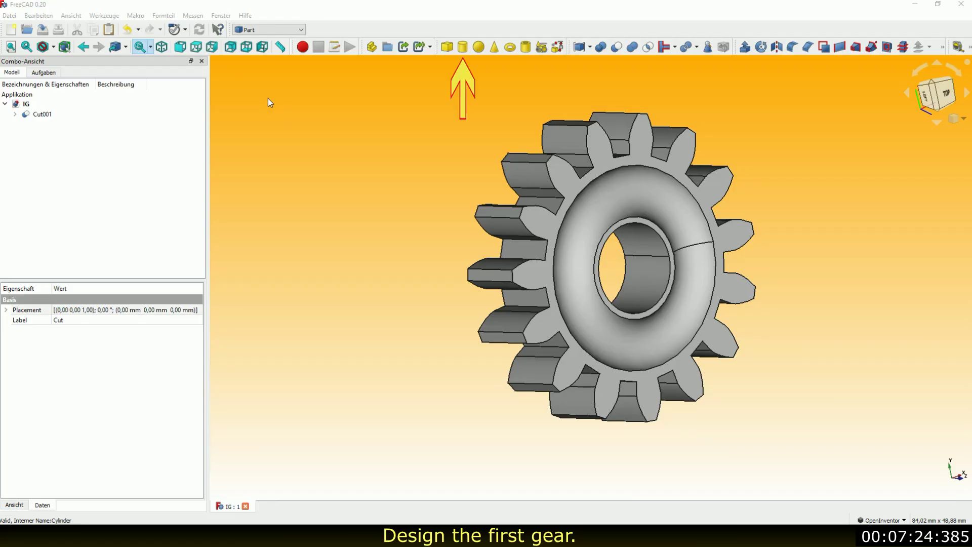
Step: Add Zylinder001 offset 8,5 mm along Y, then copy and paste it
{"action": "left_click", "coordinate": [464, 51]}
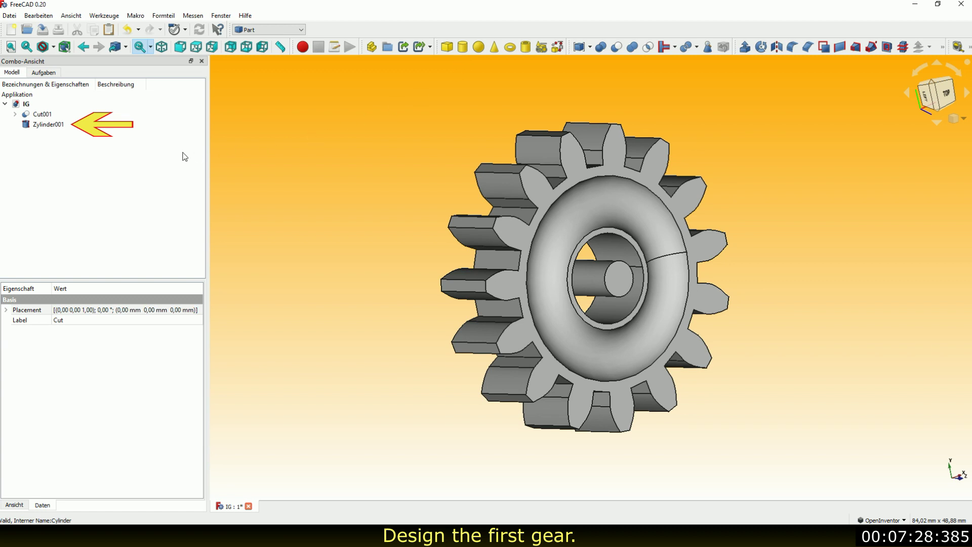
{"action": "left_click", "coordinate": [28, 125]}
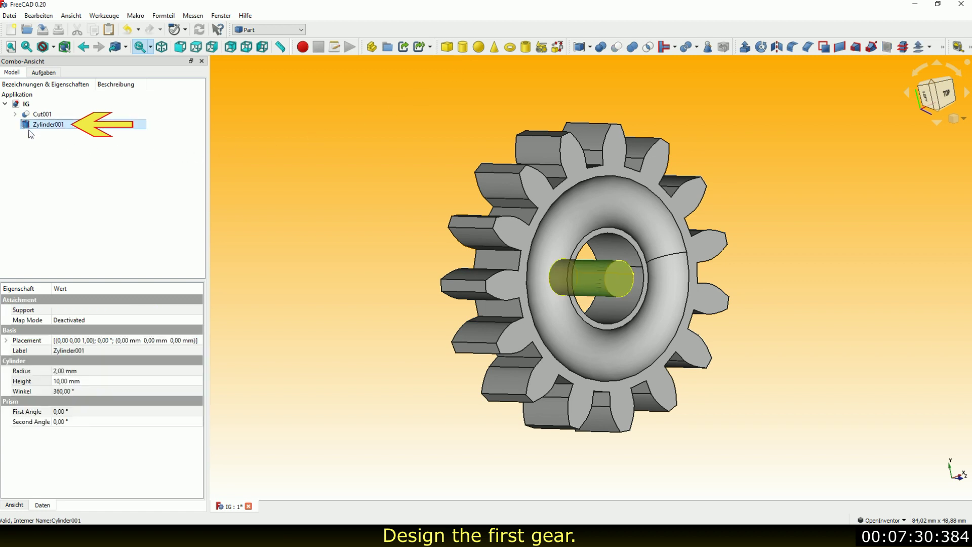
{"action": "left_click", "coordinate": [200, 343]}
{"action": "left_click", "coordinate": [198, 341]}
{"action": "triple_click", "coordinate": [56, 136]}
{"action": "type", "text": "8,5"}
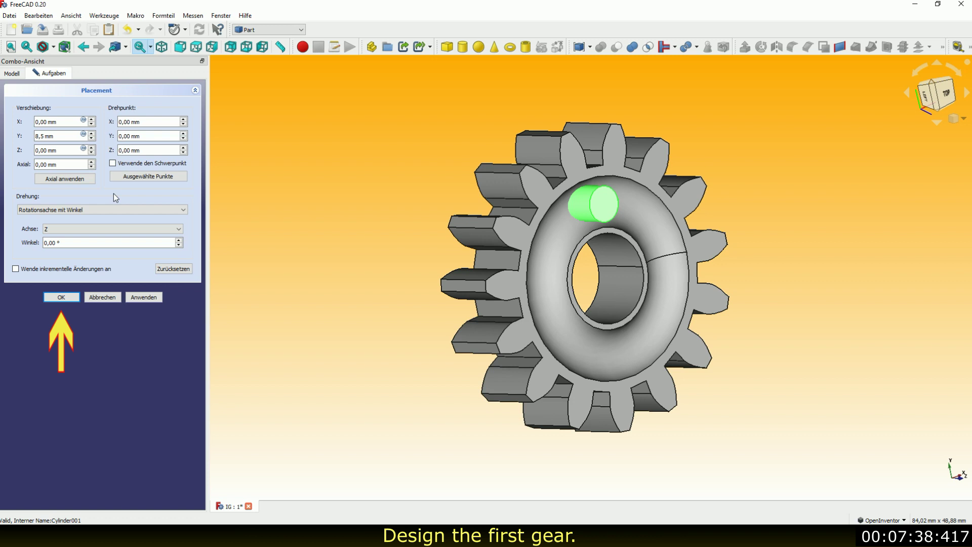
{"action": "left_click", "coordinate": [65, 298]}
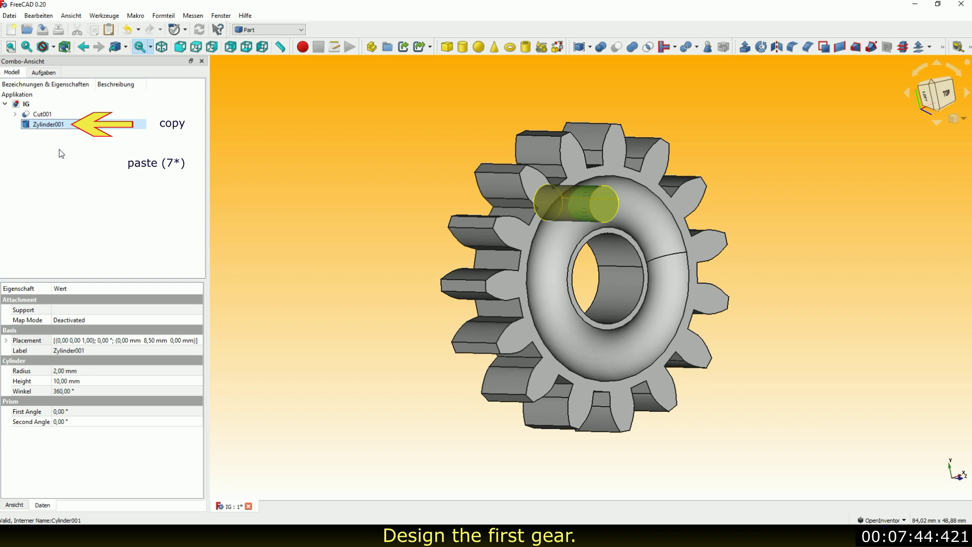
{"action": "key", "text": "ctrl+c"}
{"action": "key", "text": "ctrl+v"}
{"action": "key", "text": "ctrl+v"}
{"action": "key", "text": "ctrl+v"}
{"action": "key", "text": "ctrl+v"}
{"action": "key", "text": "ctrl+v"}
{"action": "key", "text": "ctrl+v"}
{"action": "key", "text": "ctrl+v"}
Step: Finish positioning the cylinder copies, the last at X -6 mm, Y 6 mm
{"action": "left_click", "coordinate": [167, 245]}
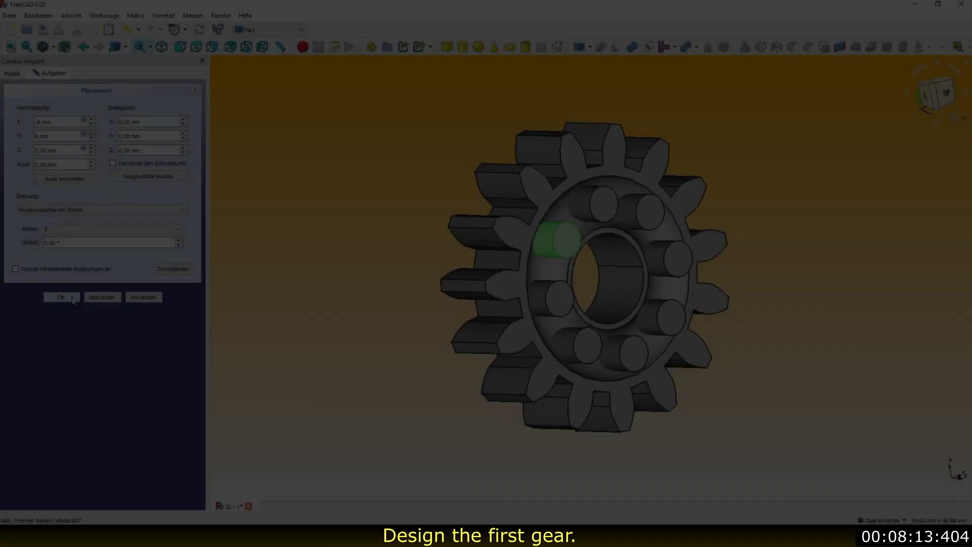
{"action": "left_click", "coordinate": [72, 297]}
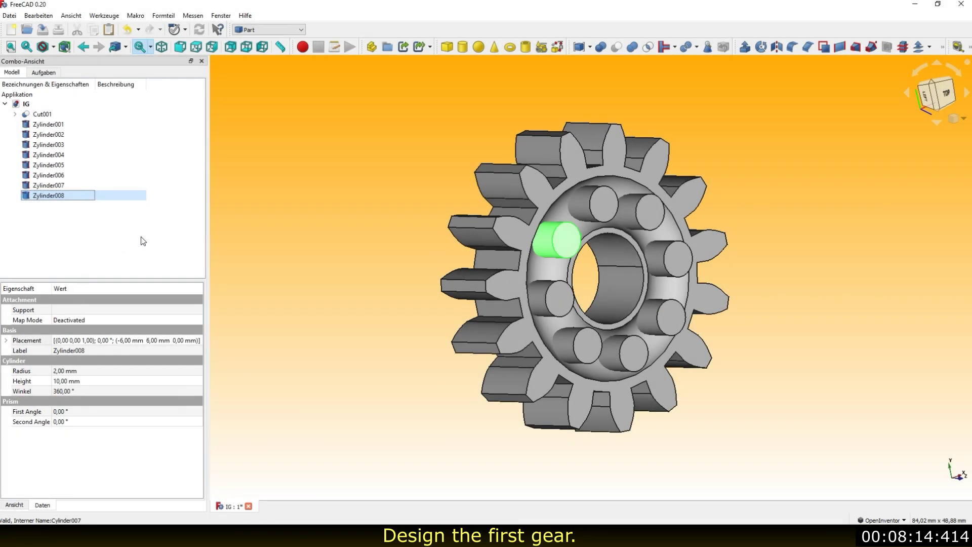
{"action": "left_click", "coordinate": [167, 242]}
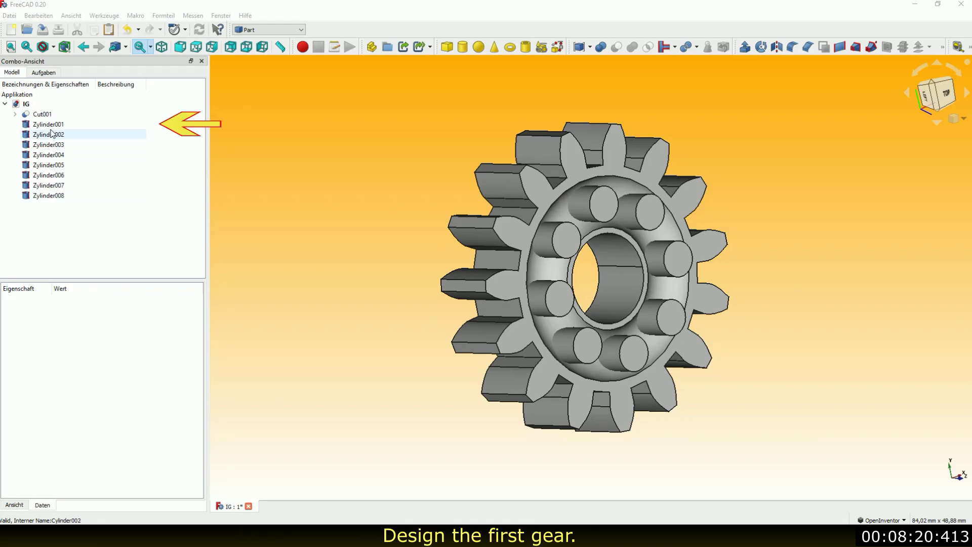
Step: Fuse Zylinder001 through Zylinder008 into Fusion001
{"action": "left_click", "coordinate": [50, 127]}
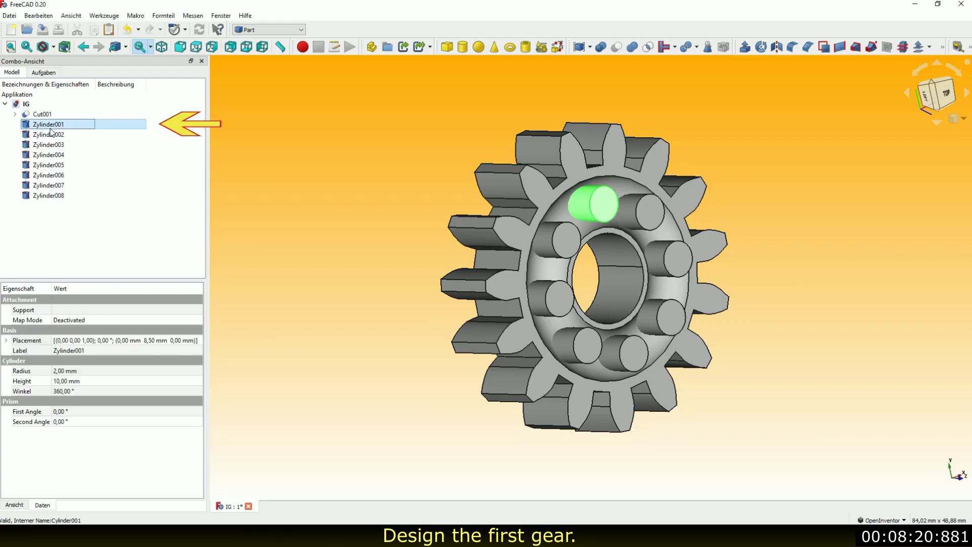
{"action": "left_click", "coordinate": [57, 197], "text": "shift"}
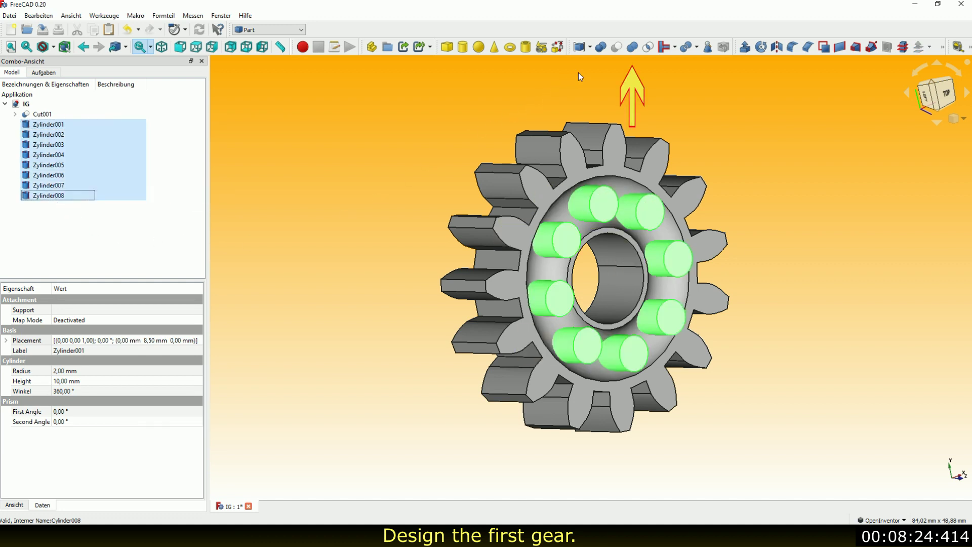
{"action": "left_click", "coordinate": [628, 50]}
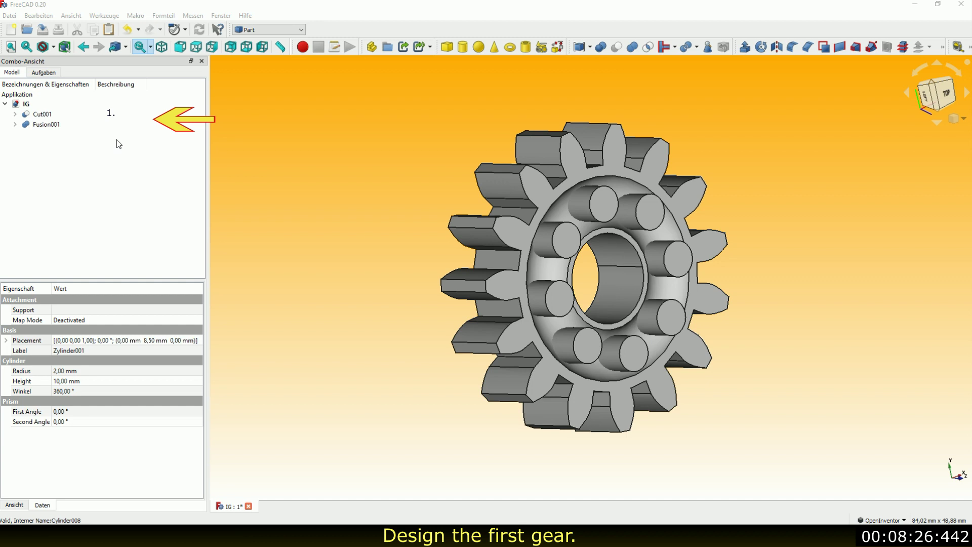
Step: Cut Fusion001 from Cut001 to leave eight holes around the bore
{"action": "left_click", "coordinate": [46, 114]}
{"action": "left_click", "coordinate": [45, 125], "text": "ctrl"}
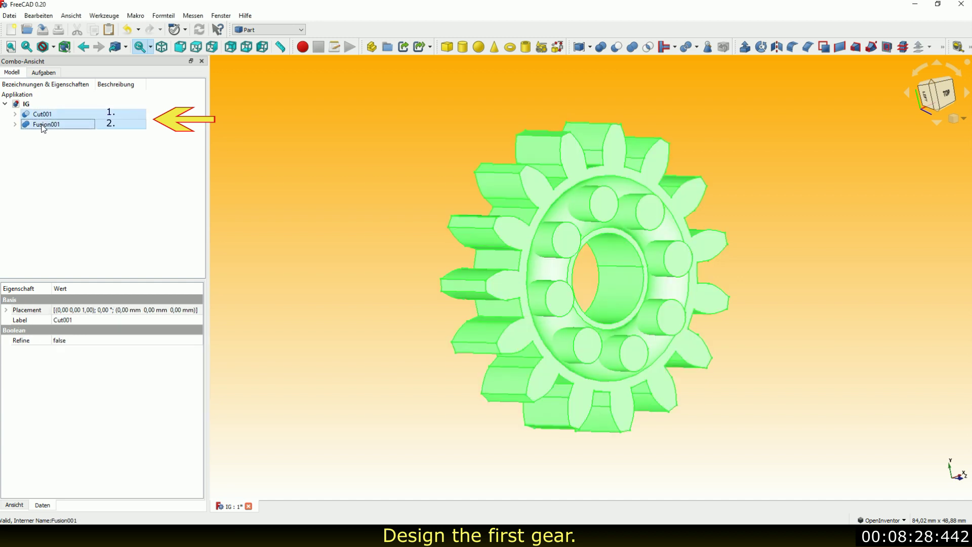
{"action": "left_click", "coordinate": [617, 47]}
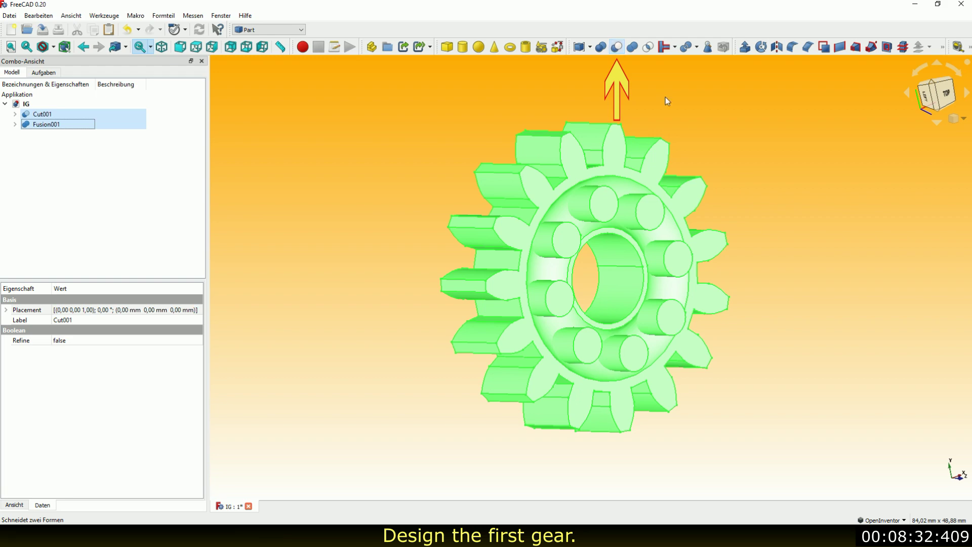
{"action": "mouse_move", "coordinate": [527, 221]}
{"action": "middle_mouse_down"}
{"action": "mouse_move", "coordinate": [794, 349]}
{"action": "mouse_move", "coordinate": [589, 224]}
{"action": "mouse_move", "coordinate": [584, 233]}
{"action": "middle_mouse_up"}
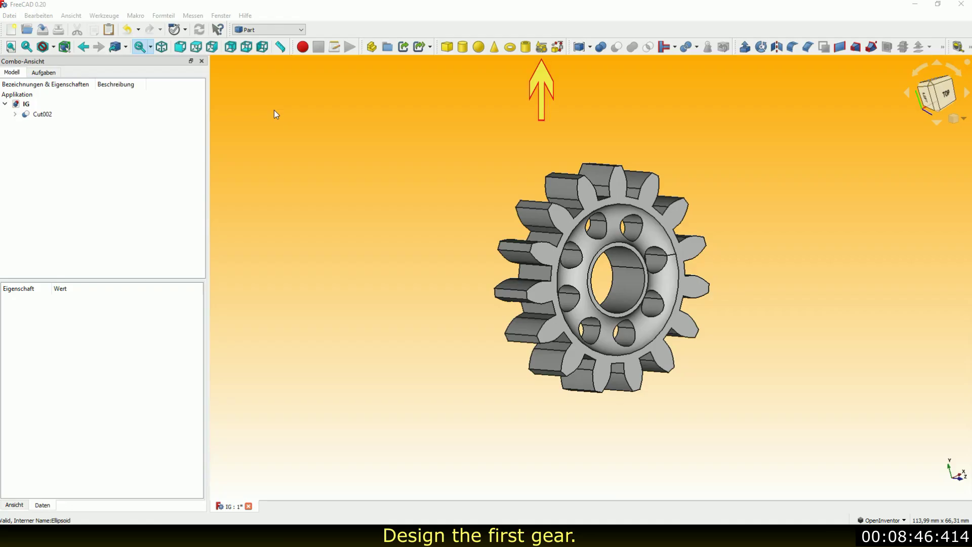
Step: Create an Ellipsoid primitive with radii 5, 23 and 23 mm
{"action": "left_click", "coordinate": [541, 47]}
{"action": "left_click", "coordinate": [190, 135]}
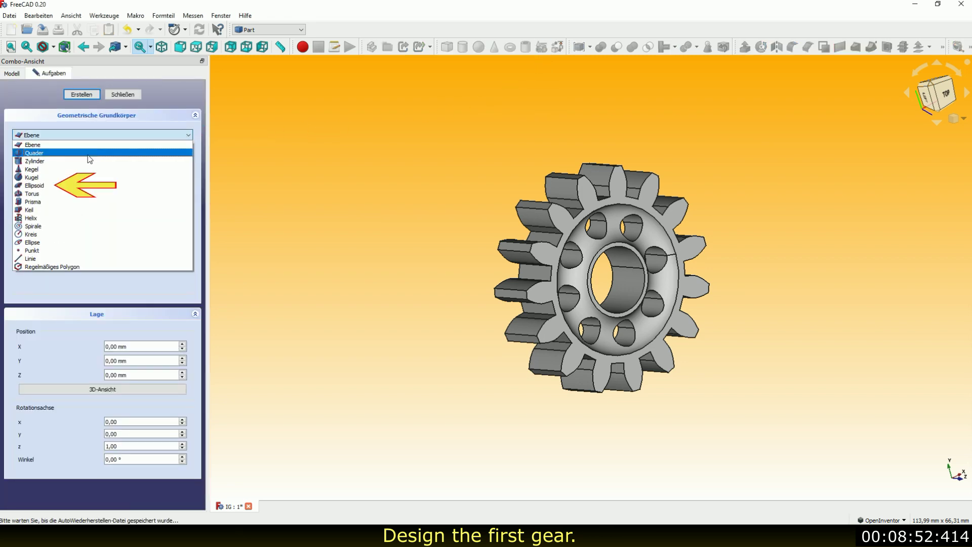
{"action": "left_click", "coordinate": [30, 189]}
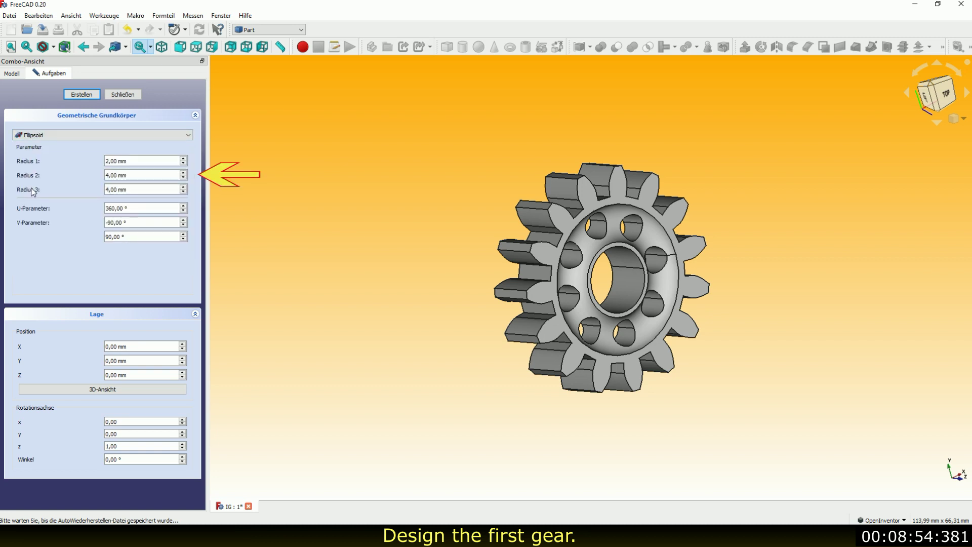
{"action": "left_click_drag", "start_coordinate": [146, 161], "coordinate": [88, 165]}
{"action": "type", "text": "5"}
{"action": "key", "text": "Tab"}
{"action": "type", "text": "23"}
{"action": "left_click", "coordinate": [141, 190]}
{"action": "left_click_drag", "start_coordinate": [108, 191], "coordinate": [103, 195]}
{"action": "type", "text": "23"}
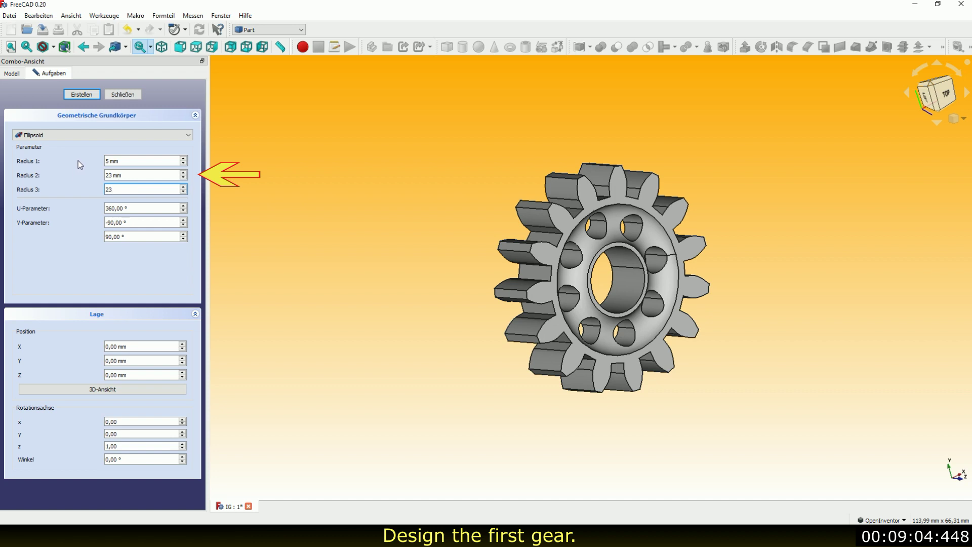
{"action": "left_click", "coordinate": [80, 95]}
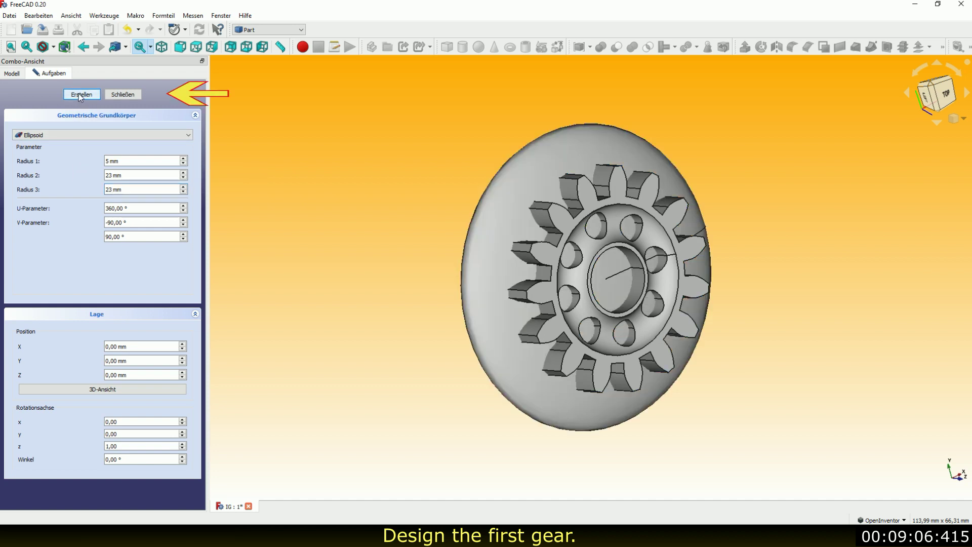
{"action": "left_click", "coordinate": [117, 97]}
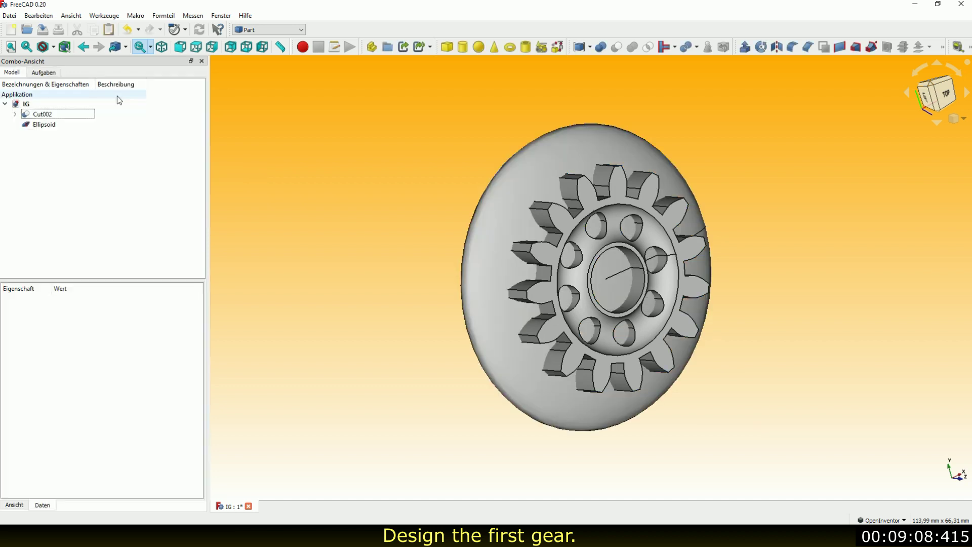
Step: Move the Ellipsoid to Z 4 mm, checking it in a straight side view
{"action": "left_click", "coordinate": [46, 125]}
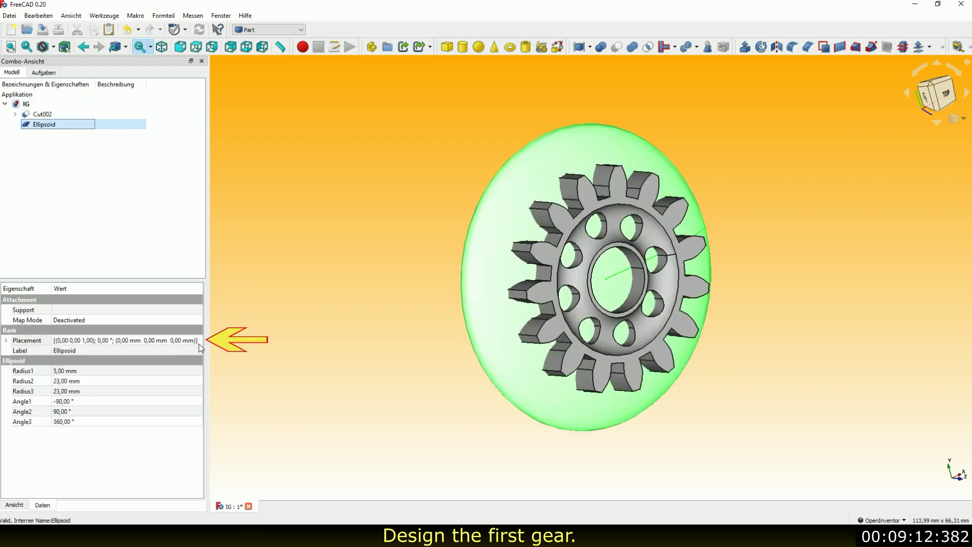
{"action": "left_click", "coordinate": [199, 342]}
{"action": "left_click", "coordinate": [198, 340]}
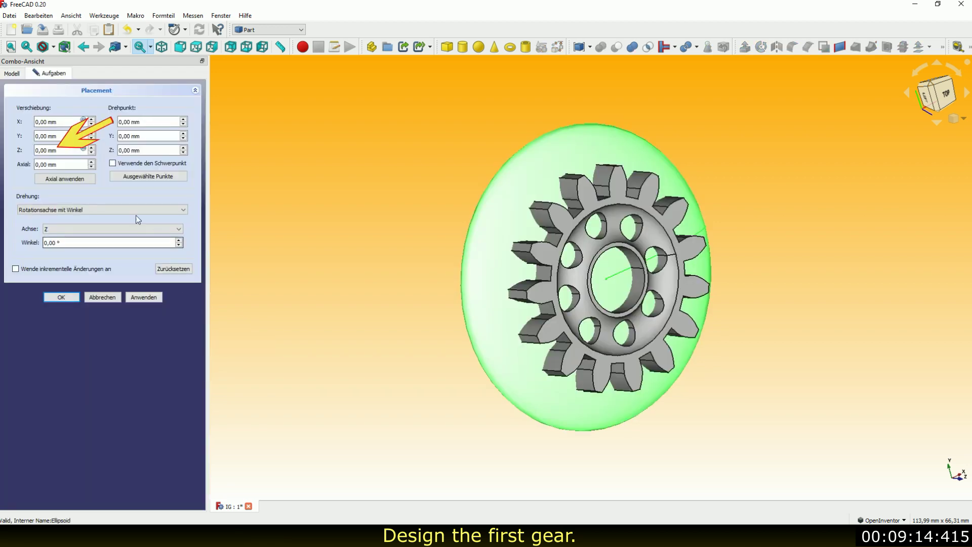
{"action": "left_click", "coordinate": [92, 148]}
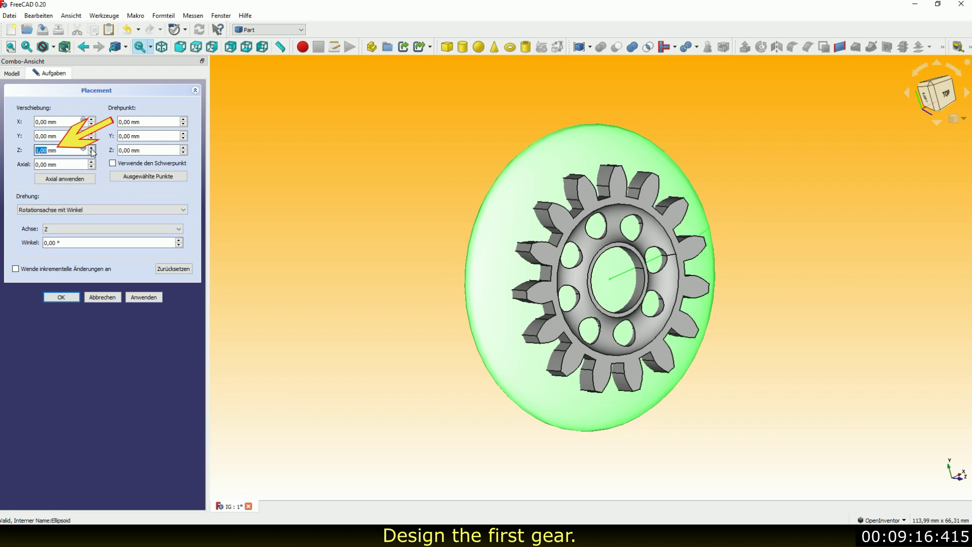
{"action": "left_click", "coordinate": [92, 147]}
{"action": "left_click", "coordinate": [92, 148]}
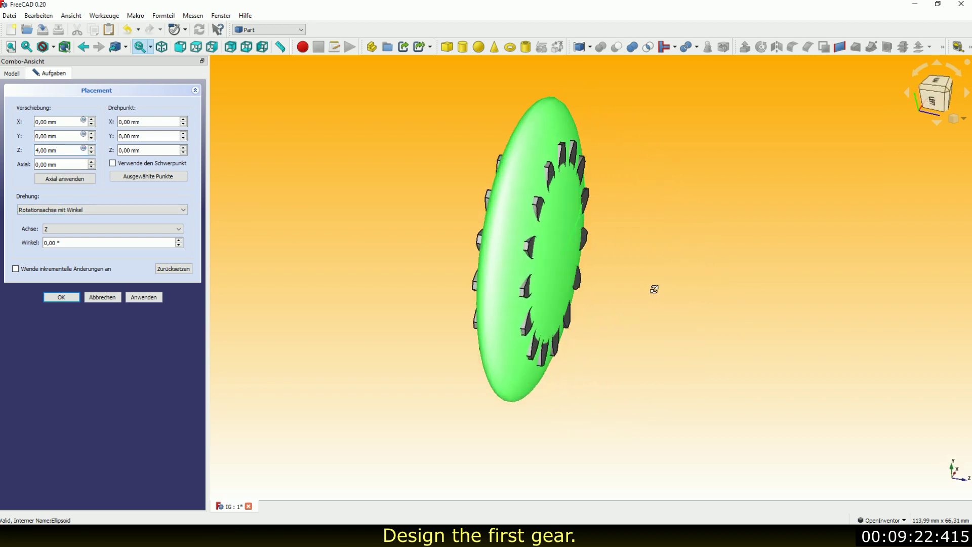
{"action": "left_click_drag", "start_coordinate": [532, 278], "coordinate": [673, 271]}
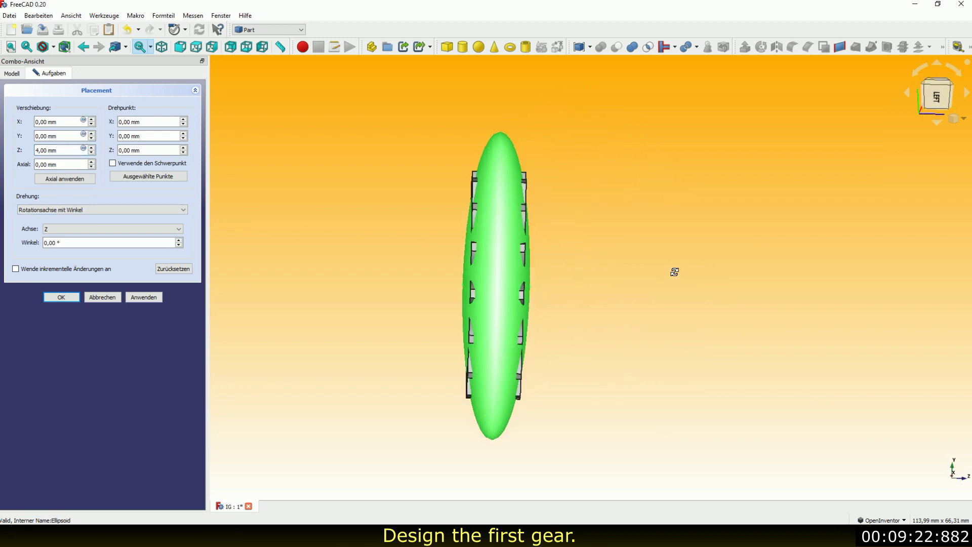
{"action": "left_click", "coordinate": [935, 97]}
{"action": "scroll", "coordinate": [586, 282], "scroll_direction": "up", "scroll_amount": 2}
{"action": "scroll", "coordinate": [586, 282], "scroll_direction": "up", "scroll_amount": 1}
{"action": "scroll", "coordinate": [585, 283], "scroll_direction": "down", "scroll_amount": 1}
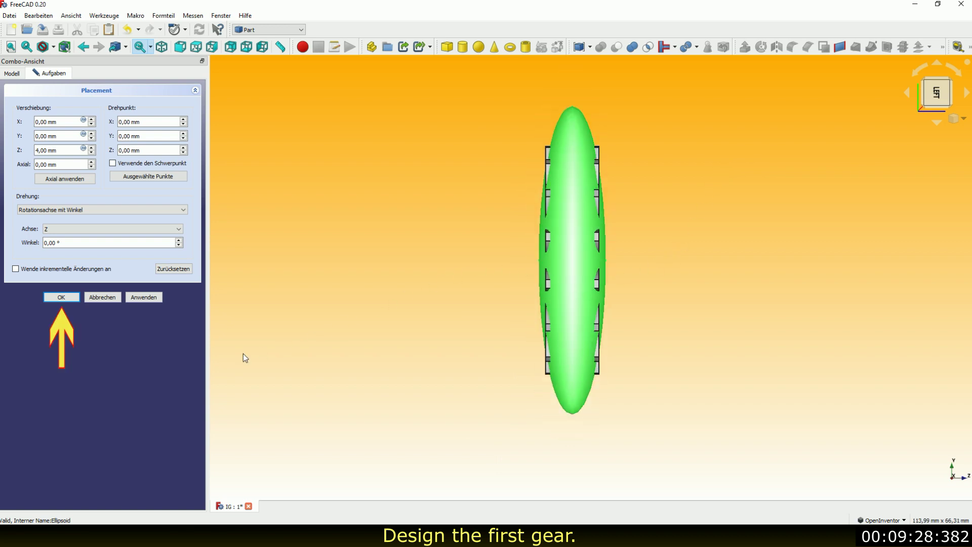
{"action": "left_click", "coordinate": [62, 297]}
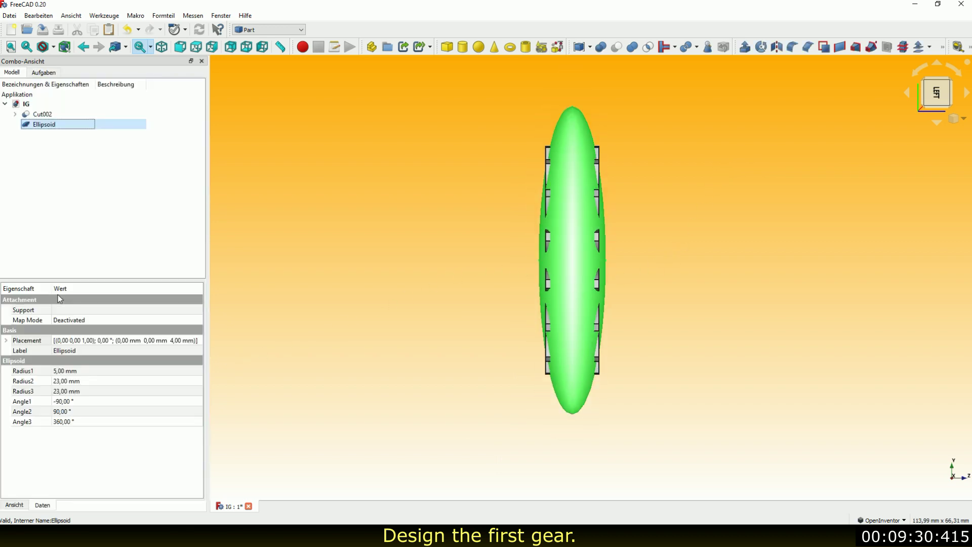
Step: Duplicate the ellipsoid as Ellipsoid001 with Radius1 7 mm, then select both ellipsoids
{"action": "key", "text": "ctrl+c"}
{"action": "key", "text": "ctrl+v"}
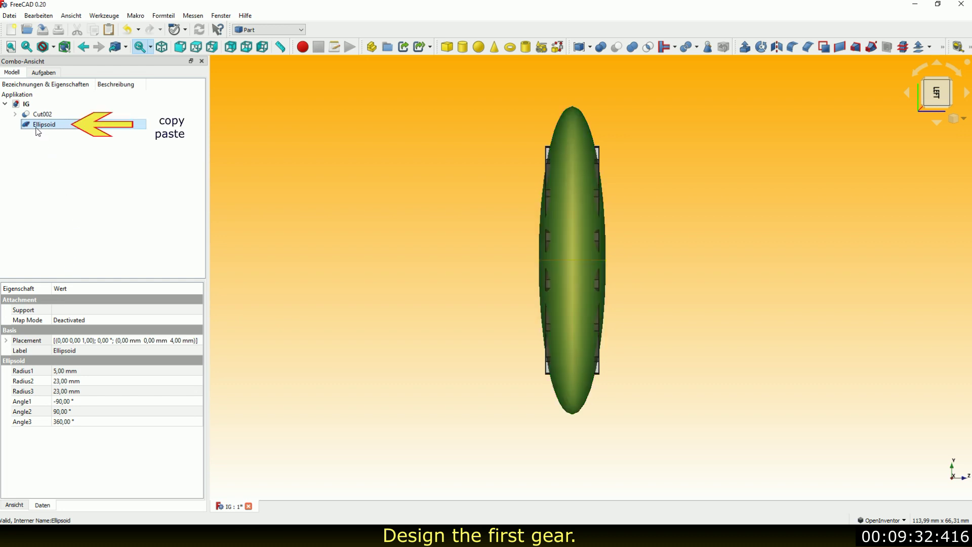
{"action": "key", "text": "ctrl+v"}
{"action": "left_click", "coordinate": [51, 136]}
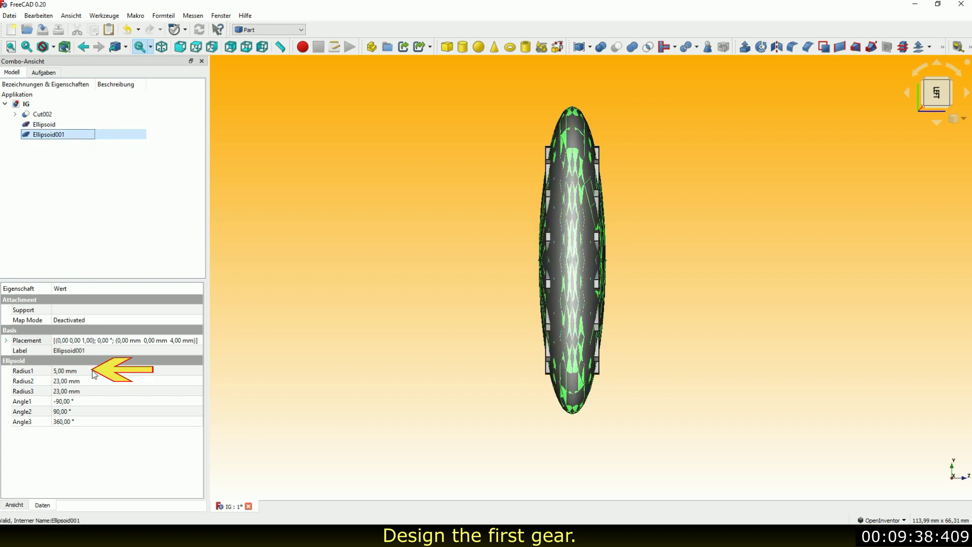
{"action": "left_click", "coordinate": [76, 371]}
{"action": "type", "text": "7"}
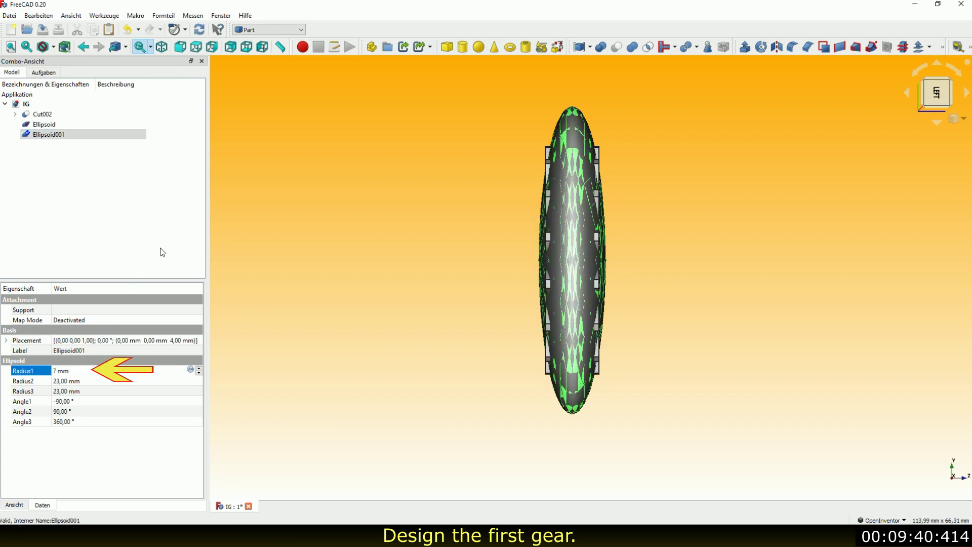
{"action": "left_click", "coordinate": [162, 252]}
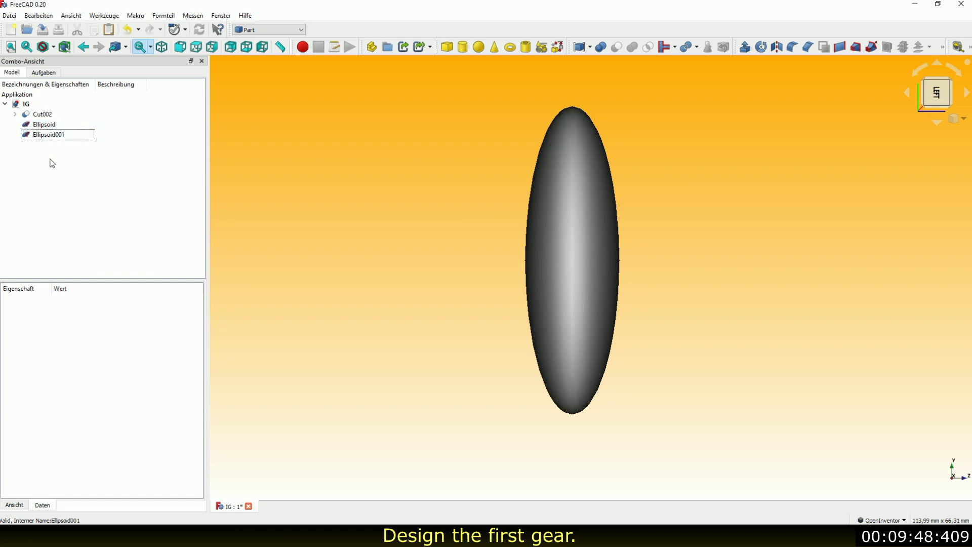
{"action": "left_click", "coordinate": [58, 135]}
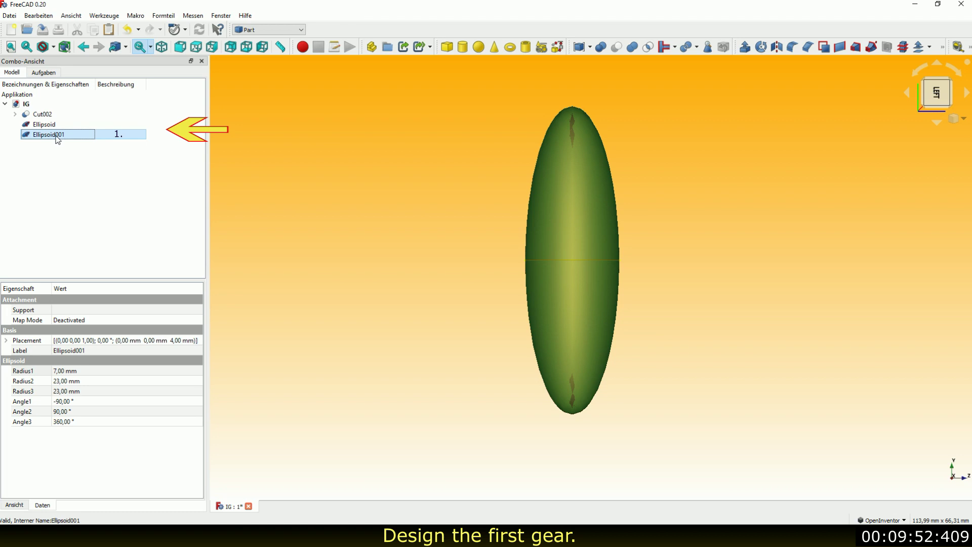
{"action": "left_click", "coordinate": [47, 127], "text": "ctrl"}
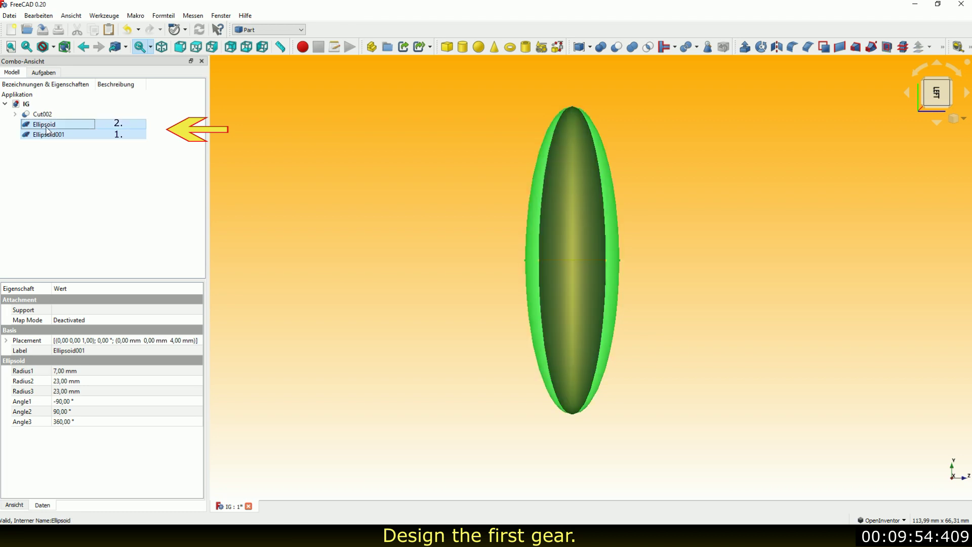
Step: Cut Ellipsoid from Ellipsoid001 to make shell Cut003, then subtract Cut003 from gear Cut002
{"action": "left_click", "coordinate": [617, 47]}
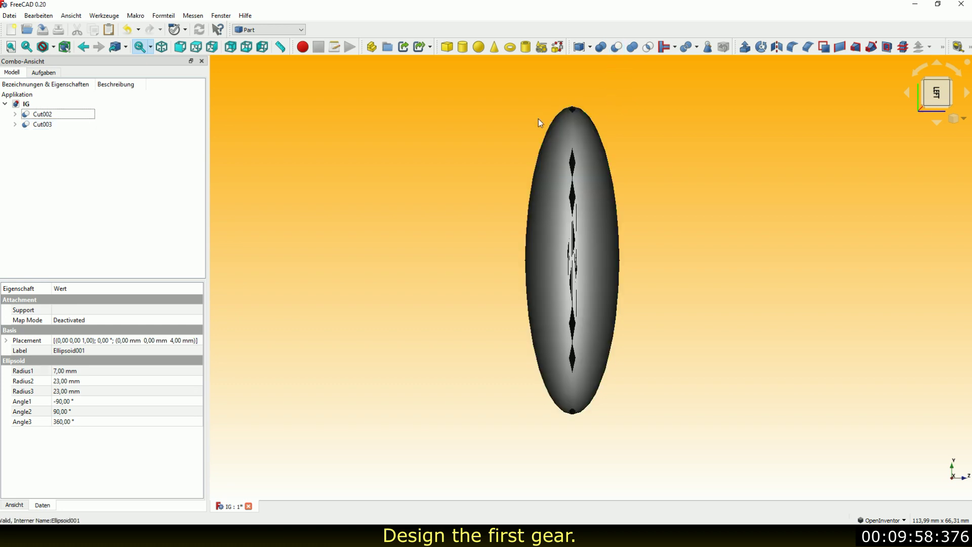
{"action": "left_click", "coordinate": [39, 115]}
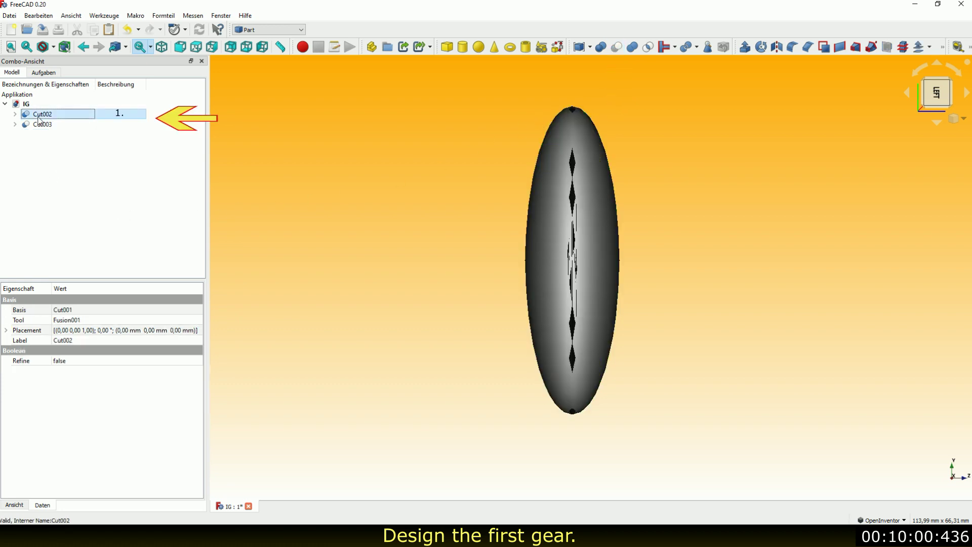
{"action": "left_click", "coordinate": [41, 124], "text": "ctrl"}
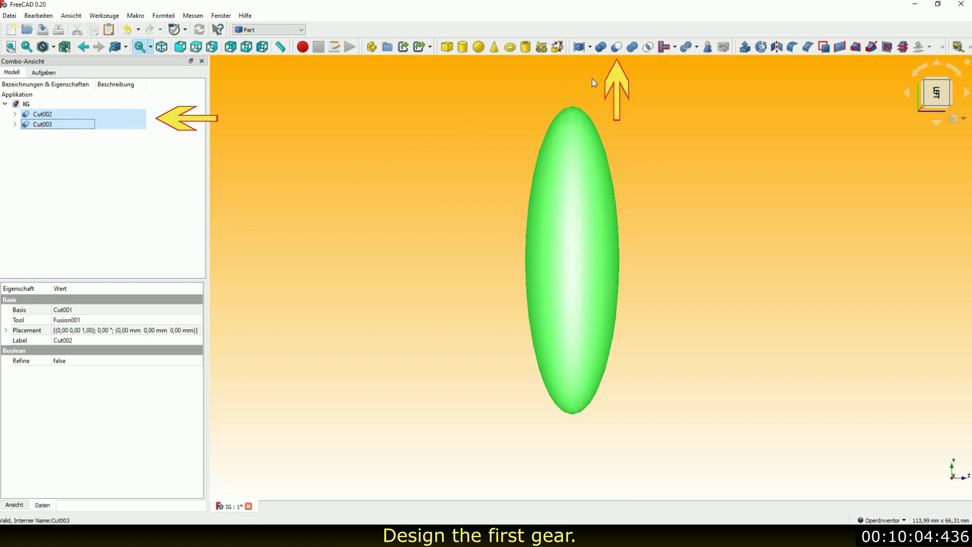
{"action": "left_click", "coordinate": [617, 50]}
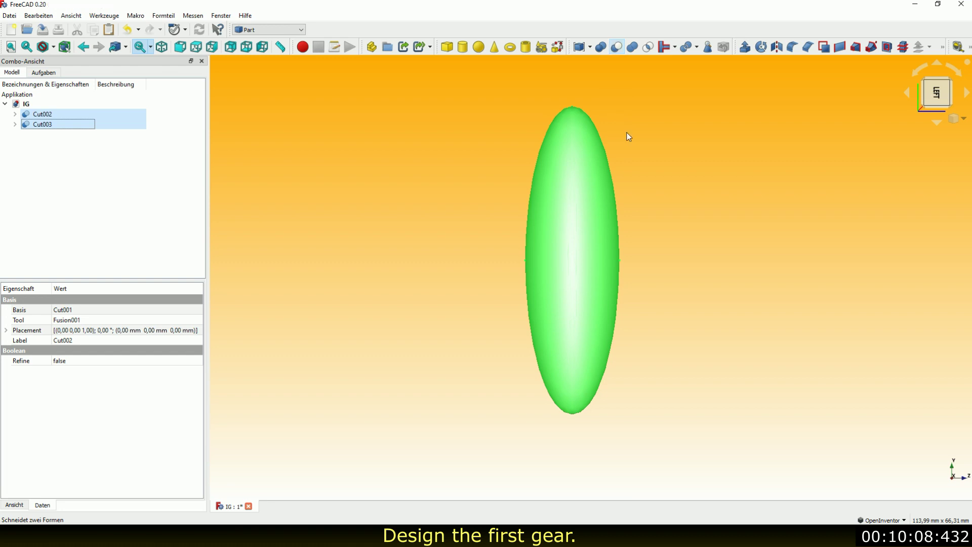
Step: Orbit and zoom around gear Cut004 to inspect its trimmed tooth ends
{"action": "left_click_drag", "start_coordinate": [614, 171], "coordinate": [373, 227]}
{"action": "scroll", "coordinate": [371, 224], "scroll_direction": "down", "scroll_amount": 3}
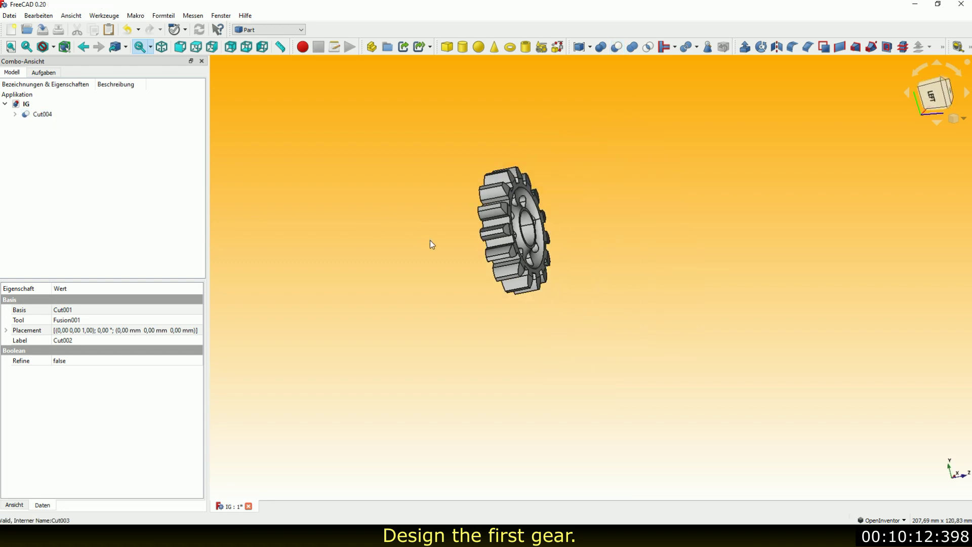
{"action": "mouse_move", "coordinate": [444, 287]}
{"action": "left_mouse_down"}
{"action": "mouse_move", "coordinate": [378, 282]}
{"action": "mouse_move", "coordinate": [651, 243]}
{"action": "mouse_move", "coordinate": [676, 270]}
{"action": "left_mouse_up"}
{"action": "scroll", "coordinate": [582, 168], "scroll_direction": "up", "scroll_amount": 3}
{"action": "scroll", "coordinate": [587, 168], "scroll_direction": "up", "scroll_amount": 1}
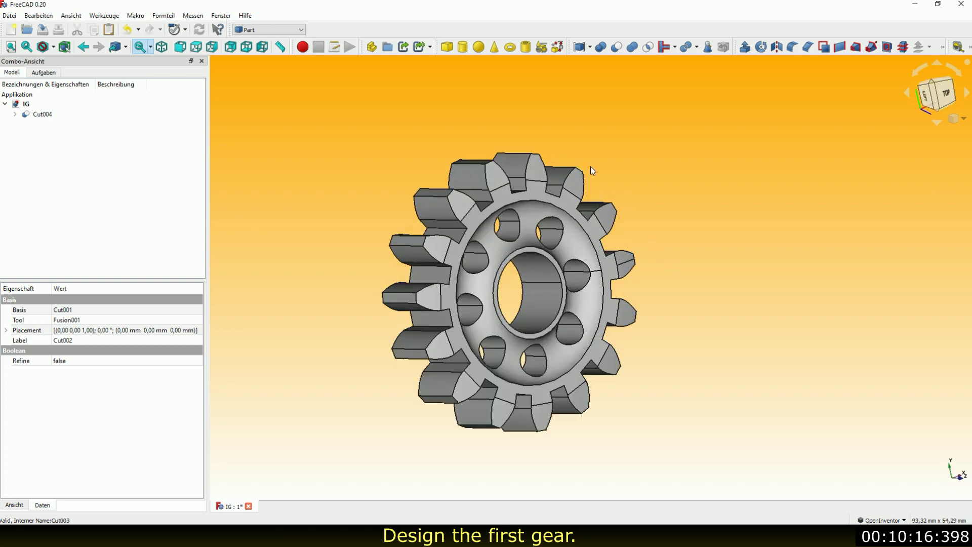
{"action": "mouse_move", "coordinate": [413, 295]}
{"action": "left_mouse_down"}
{"action": "mouse_move", "coordinate": [721, 263]}
{"action": "mouse_move", "coordinate": [683, 281]}
{"action": "mouse_move", "coordinate": [490, 303]}
{"action": "left_mouse_up"}
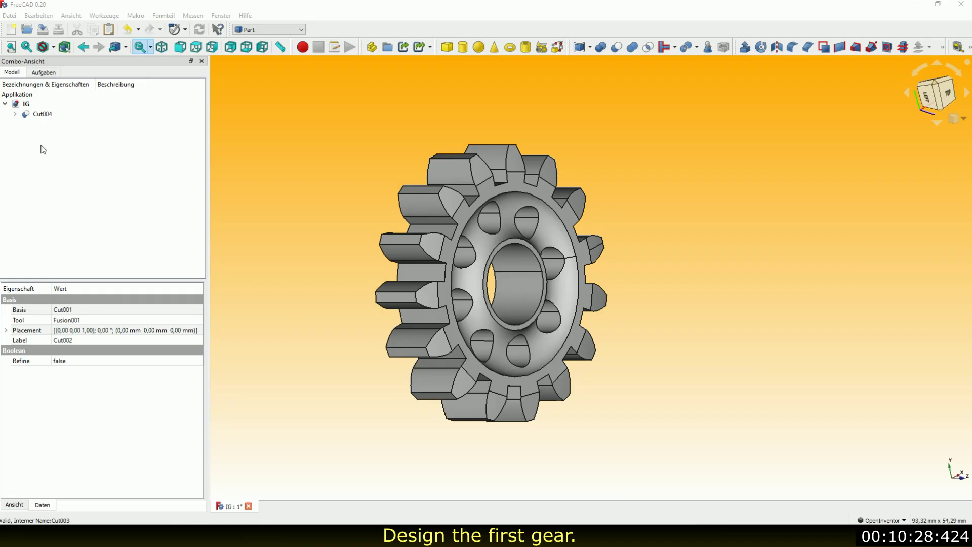
Step: Rename Cut004 to IG001
{"action": "left_click", "coordinate": [41, 114]}
{"action": "key", "text": "F2"}
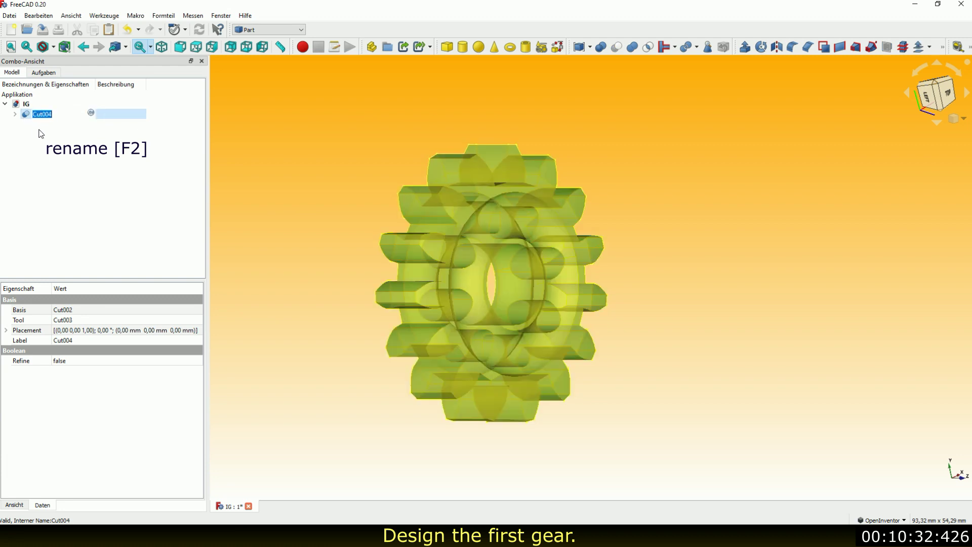
{"action": "type", "text": "IG001"}
{"action": "left_click", "coordinate": [172, 179]}
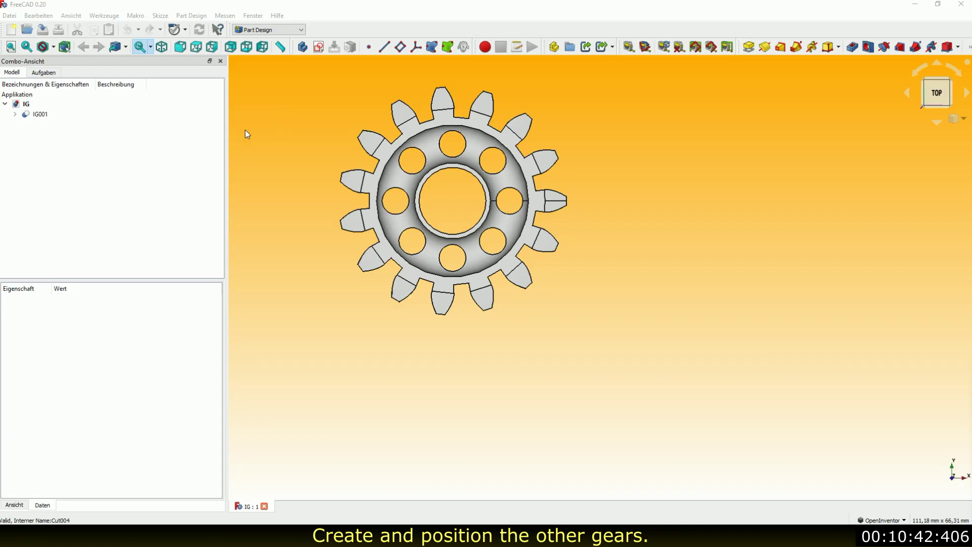
Step: Copy gear IG001 with its dependencies and paste duplicates IG002 and IG003
{"action": "left_click", "coordinate": [58, 118]}
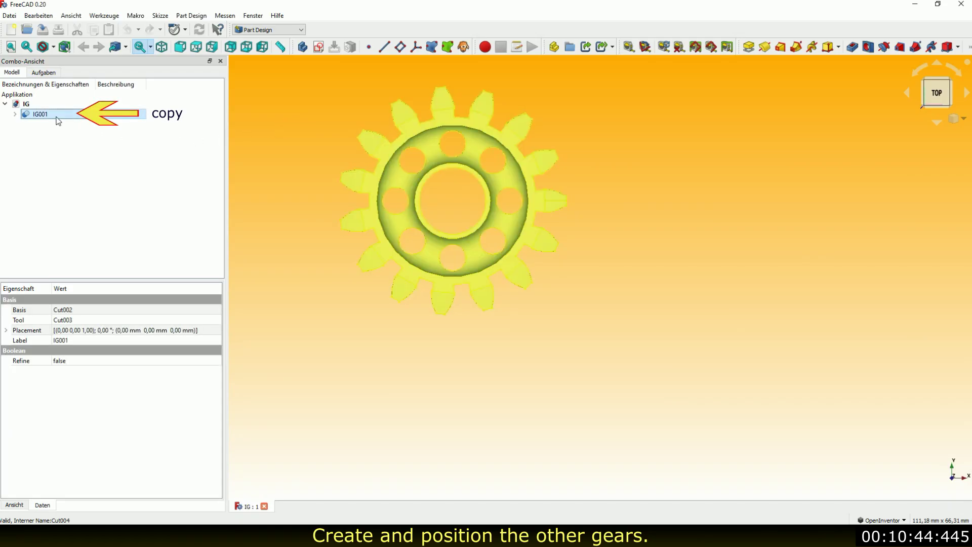
{"action": "key", "text": "ctrl+c"}
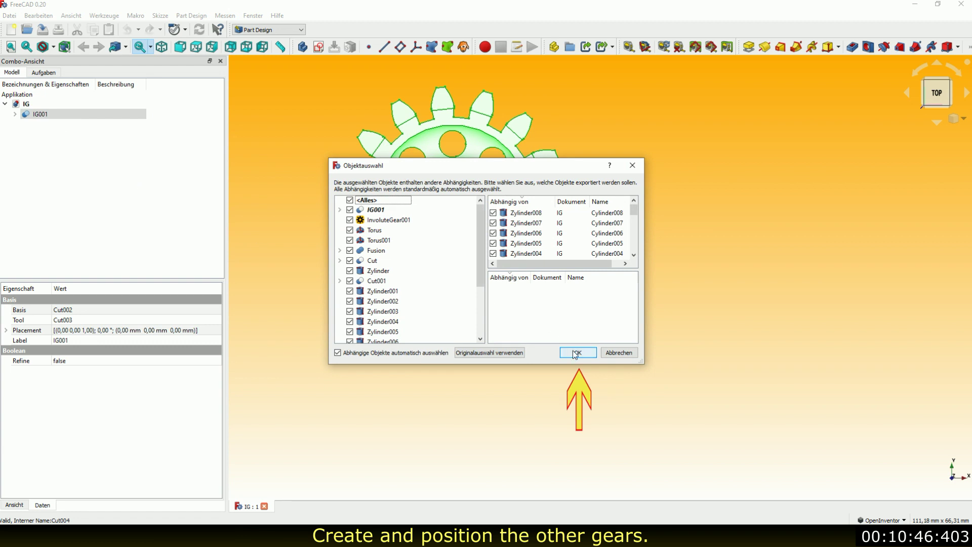
{"action": "left_click", "coordinate": [576, 354]}
{"action": "left_click", "coordinate": [129, 159]}
{"action": "key", "text": "ctrl+v"}
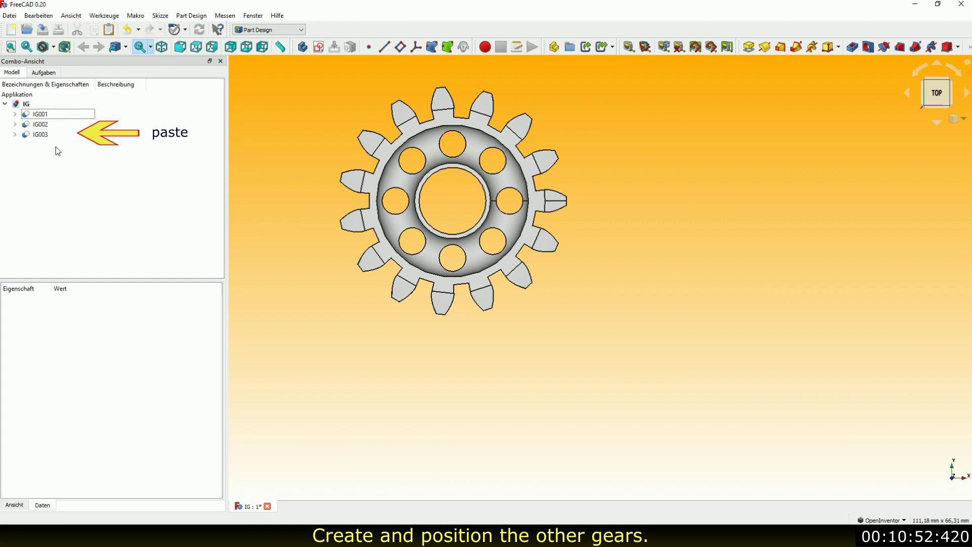
Step: Move IG002 to Placement X = 30 mm beside IG001
{"action": "left_click", "coordinate": [29, 126]}
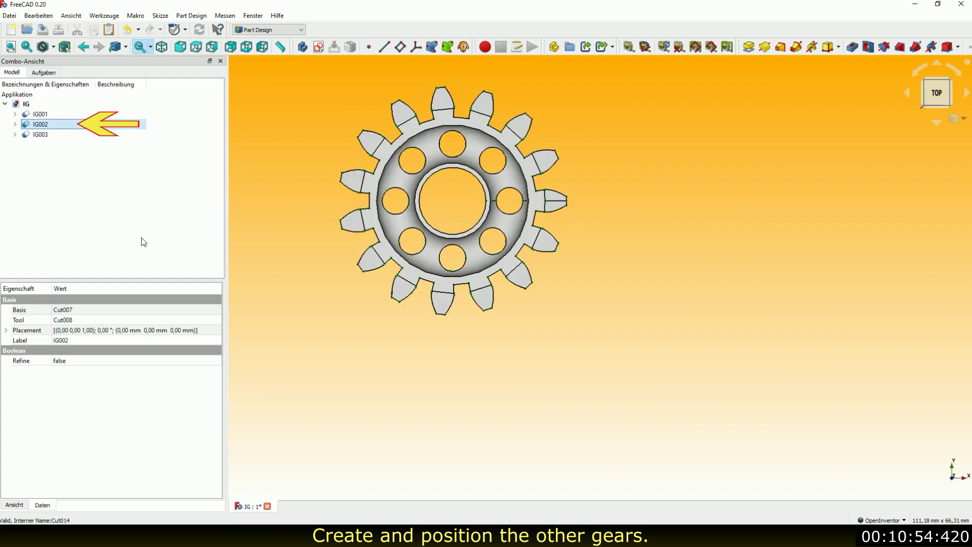
{"action": "left_click", "coordinate": [217, 331]}
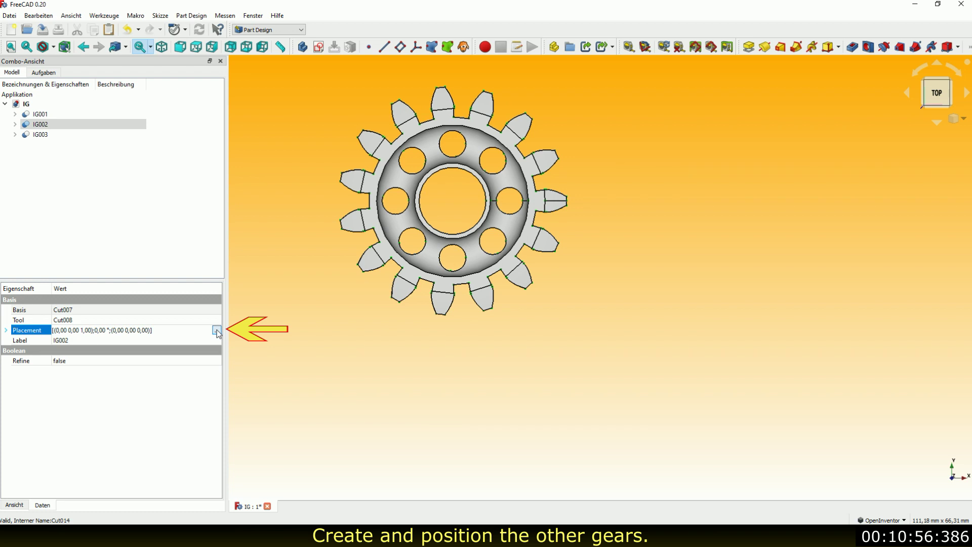
{"action": "left_click", "coordinate": [217, 331]}
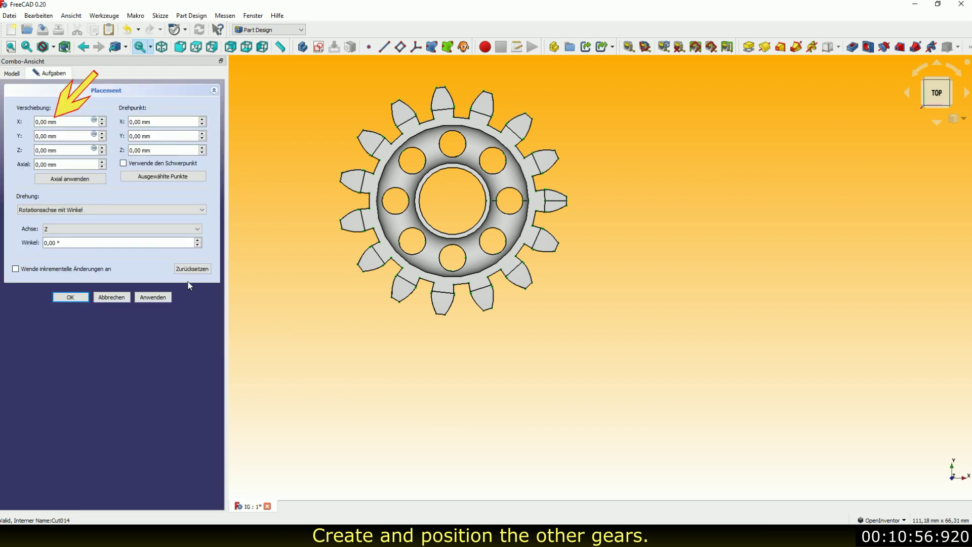
{"action": "left_click", "coordinate": [102, 119]}
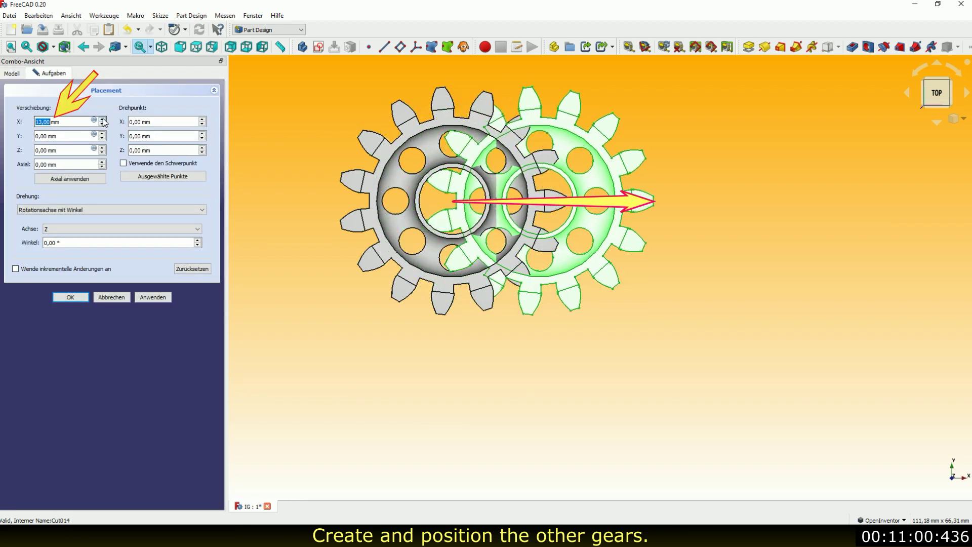
{"action": "left_click_drag", "start_coordinate": [104, 122], "coordinate": [120, 204]}
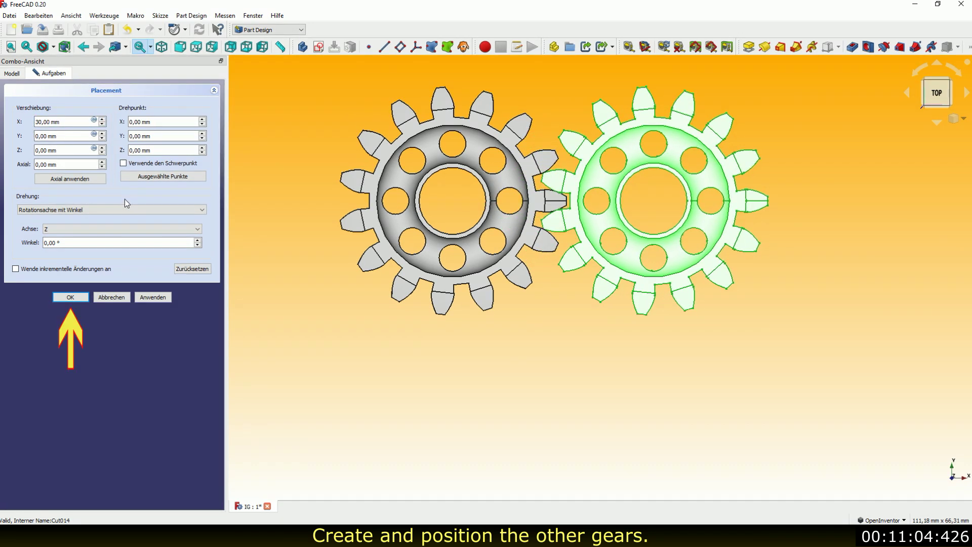
{"action": "left_click", "coordinate": [71, 297]}
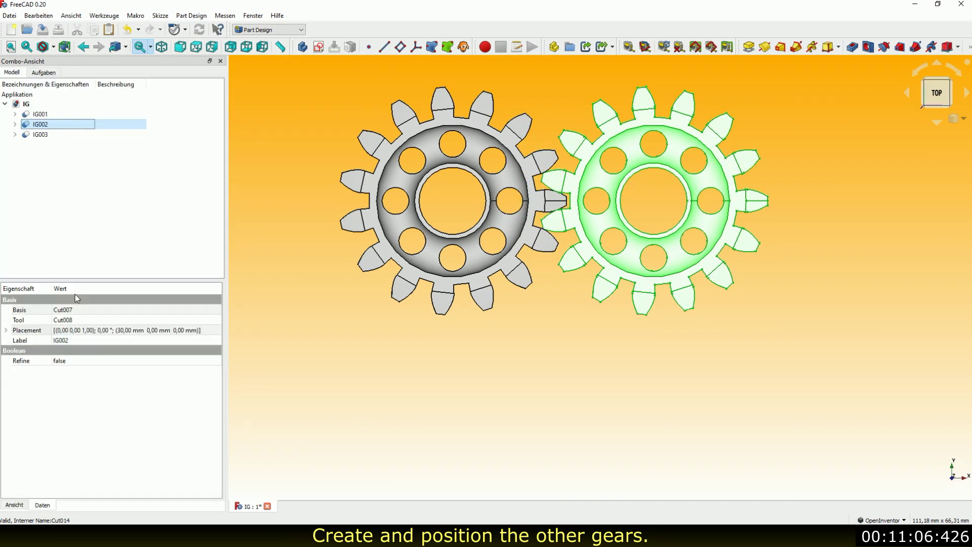
{"action": "left_click", "coordinate": [36, 135]}
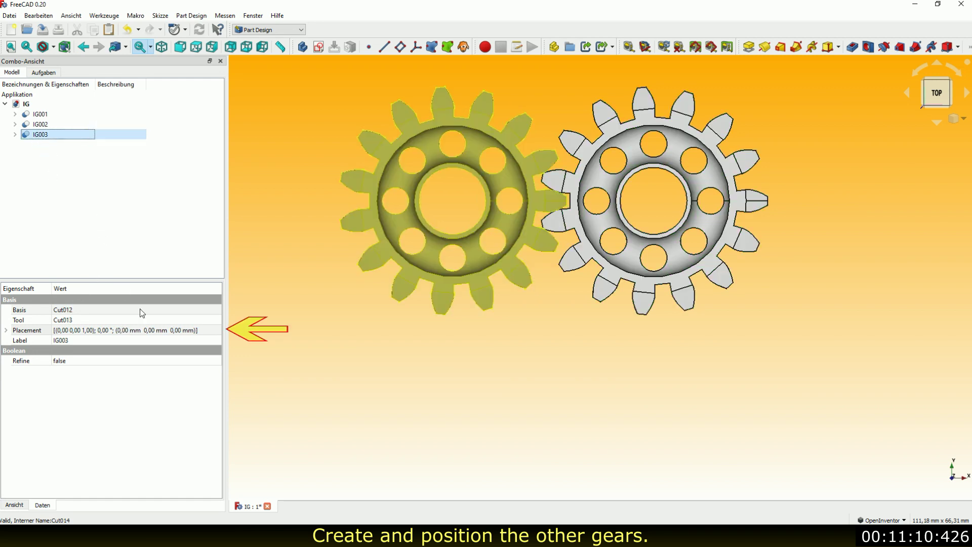
Step: Place IG003 at Y = −30 mm with a 12° rotation about Z
{"action": "left_click", "coordinate": [220, 332]}
{"action": "left_click", "coordinate": [216, 331]}
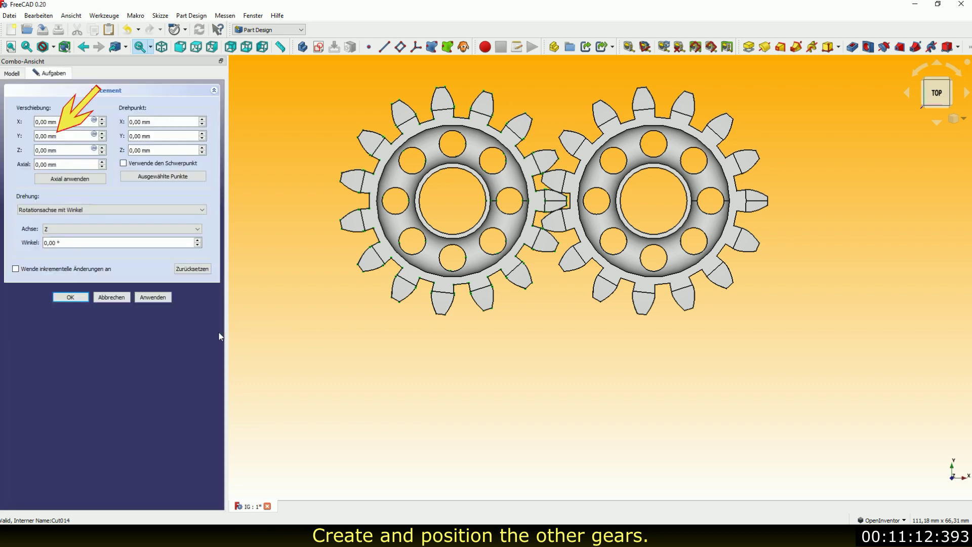
{"action": "left_click", "coordinate": [103, 139]}
{"action": "left_click_drag", "start_coordinate": [103, 139], "coordinate": [102, 139]}
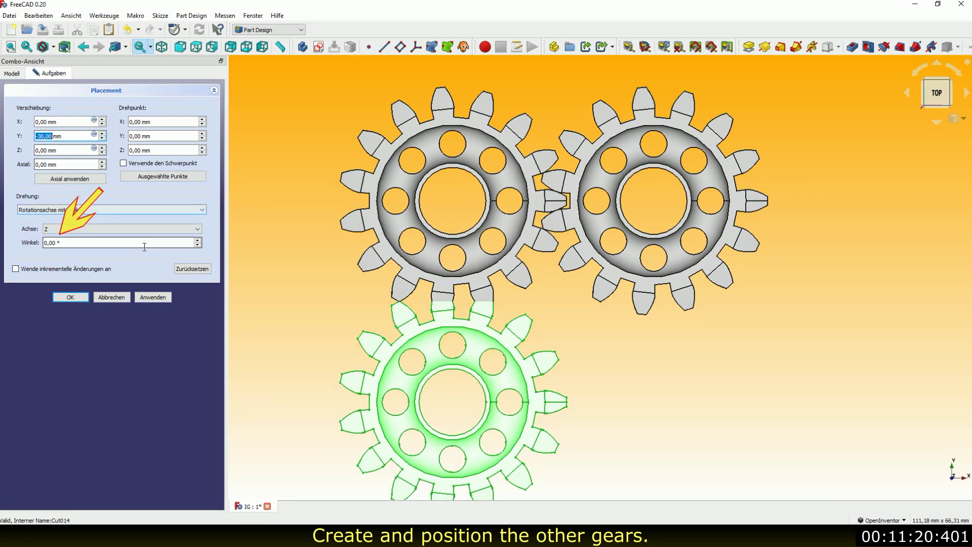
{"action": "left_click_drag", "start_coordinate": [199, 243], "coordinate": [200, 242]}
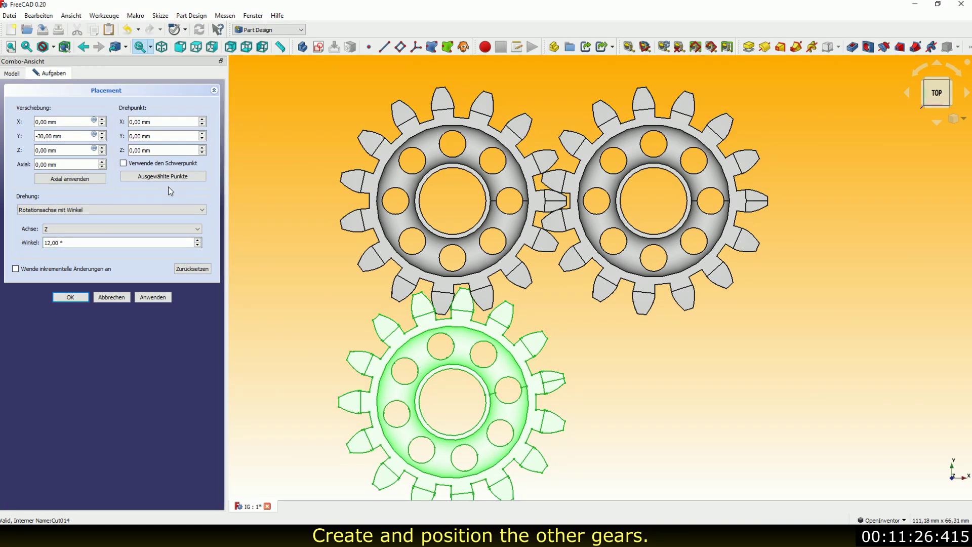
{"action": "left_click", "coordinate": [77, 298]}
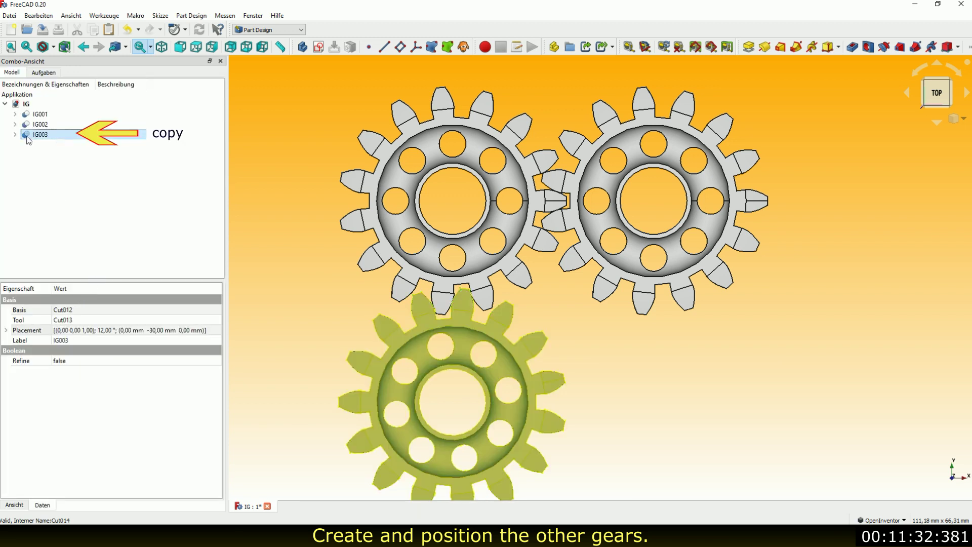
Step: Copy IG003 with its dependencies, paste it as IG004, and fit all gears in view
{"action": "key", "text": "ctrl+c"}
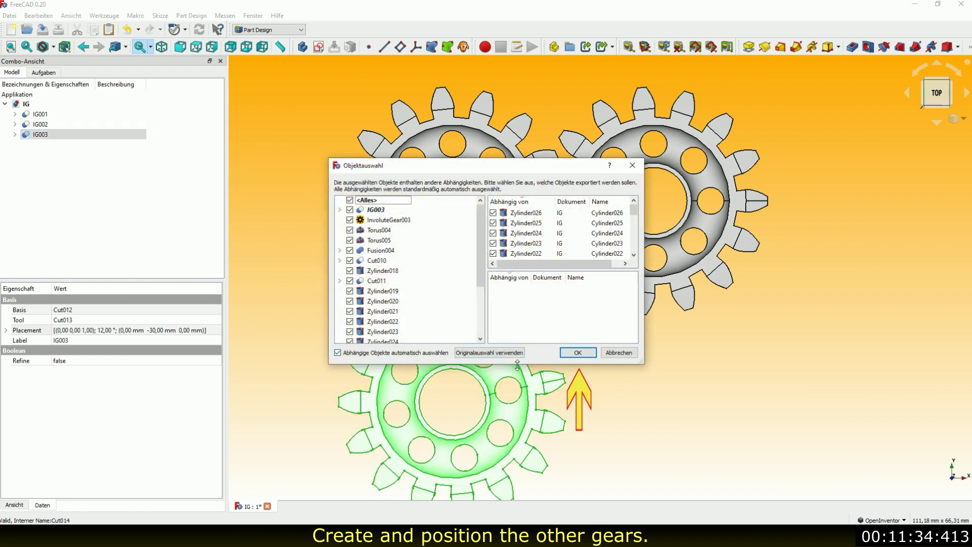
{"action": "left_click", "coordinate": [576, 352]}
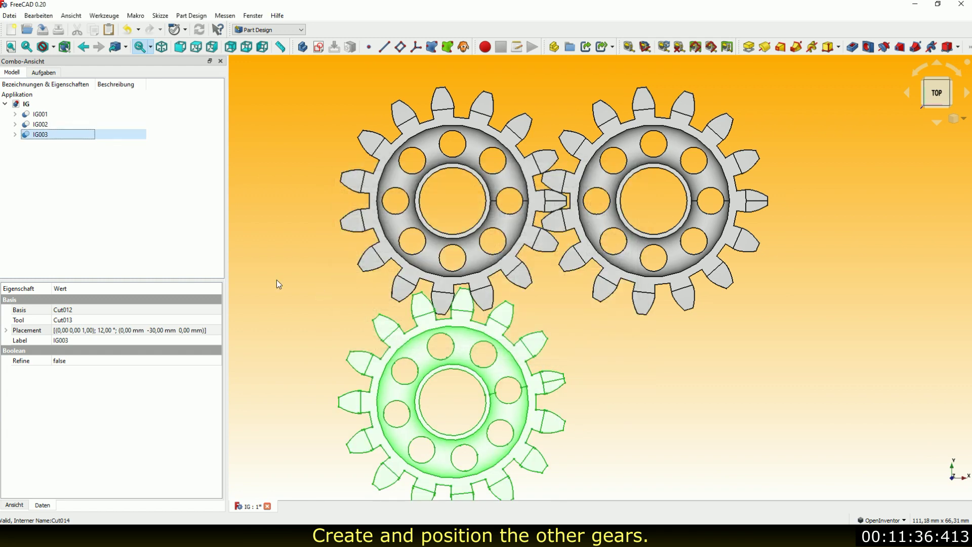
{"action": "left_click", "coordinate": [176, 254]}
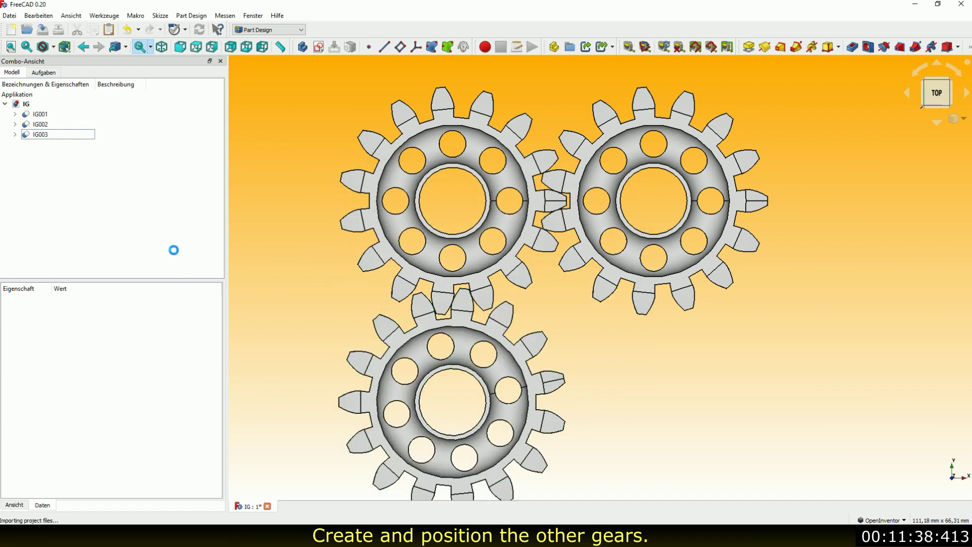
{"action": "key", "text": "ctrl+v"}
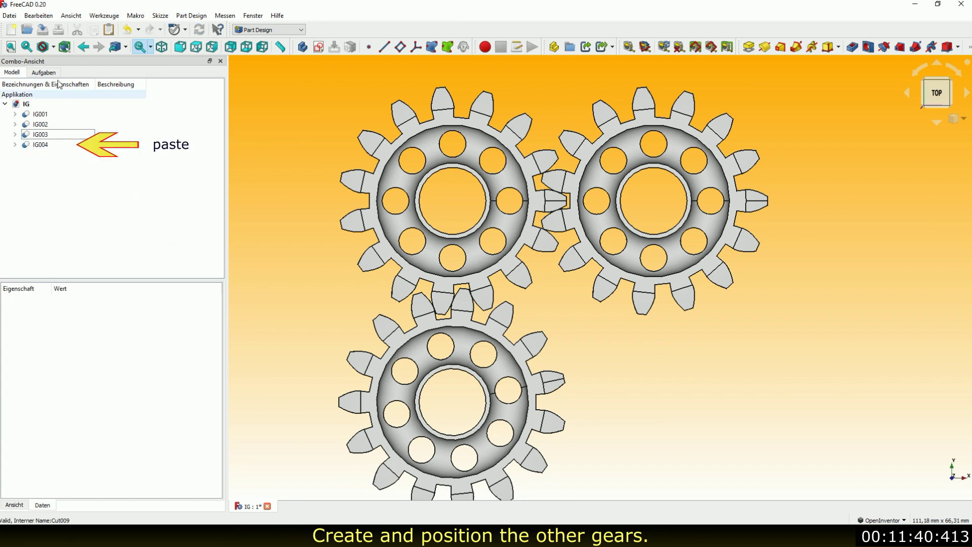
{"action": "left_click", "coordinate": [12, 47]}
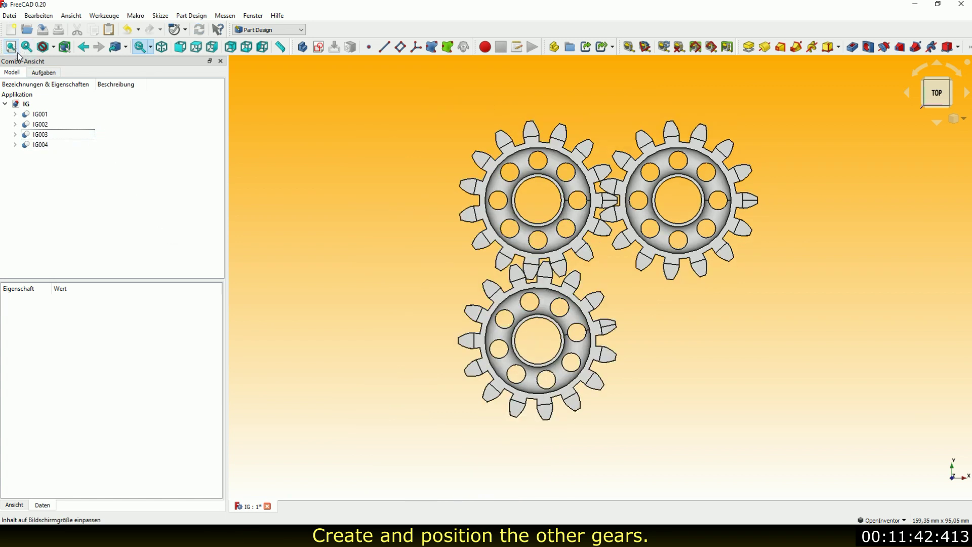
Step: Move IG004 to Placement X = 30 mm, completing the square of four gears
{"action": "left_click", "coordinate": [41, 147]}
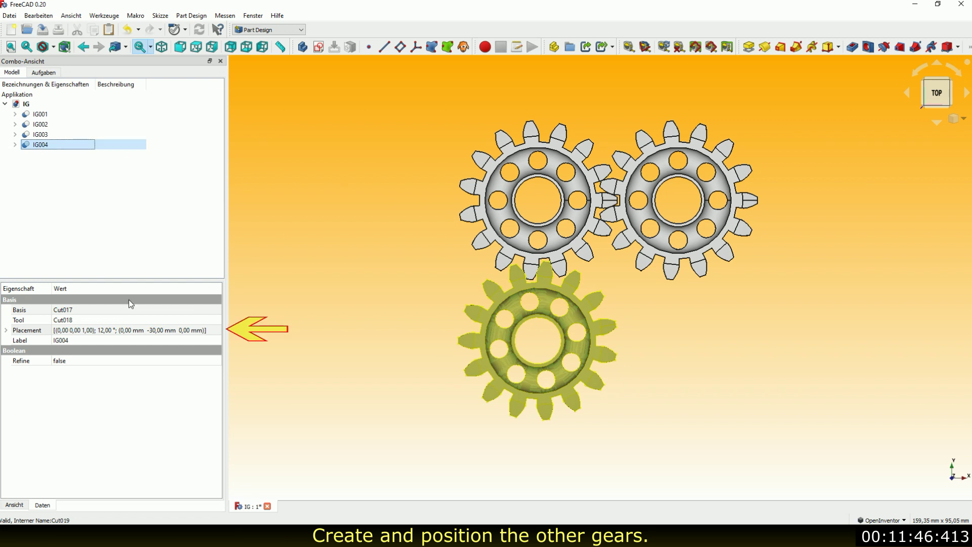
{"action": "left_click", "coordinate": [218, 333]}
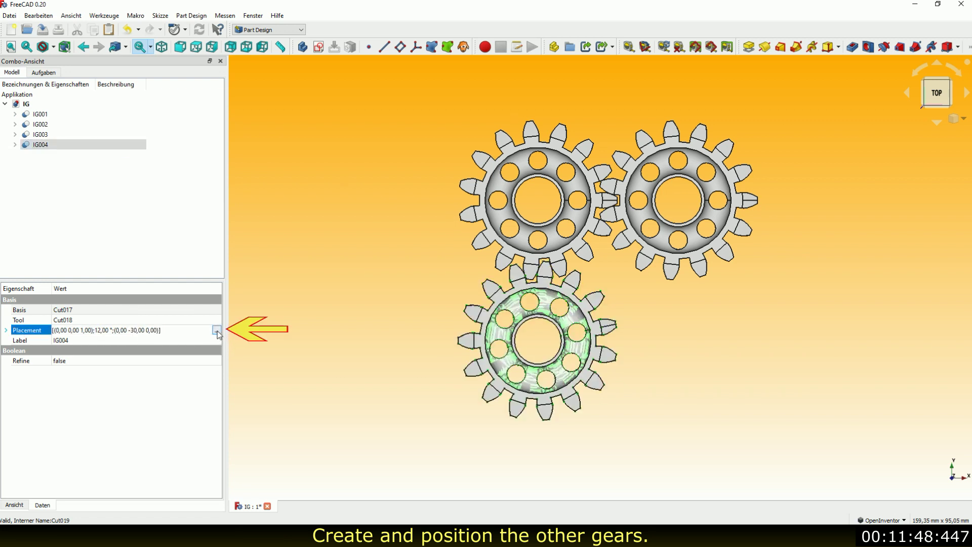
{"action": "left_click", "coordinate": [217, 330]}
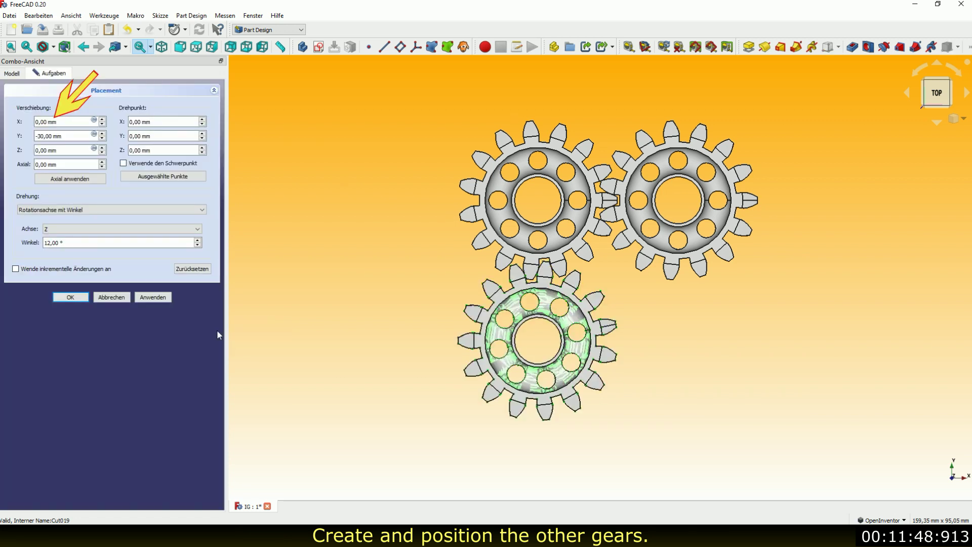
{"action": "left_click", "coordinate": [102, 121]}
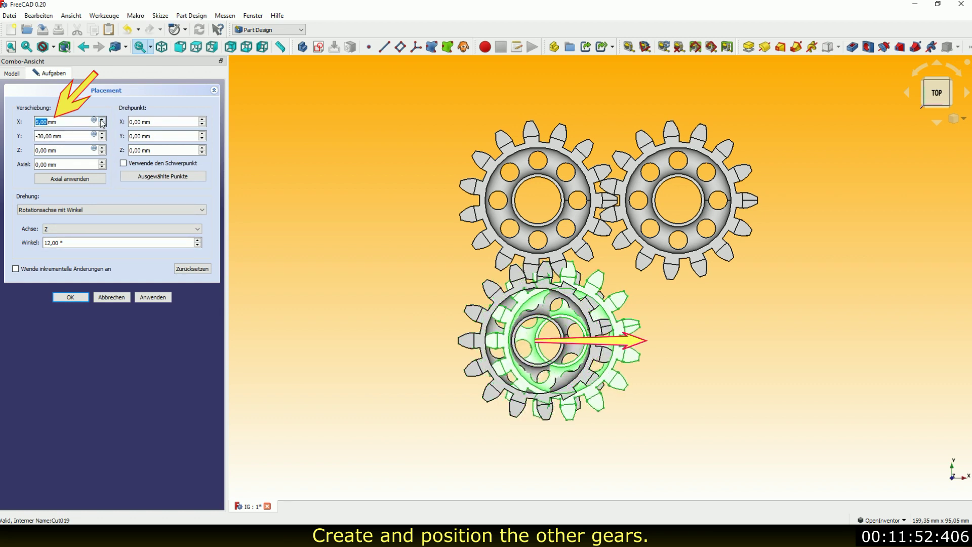
{"action": "left_click", "coordinate": [102, 121]}
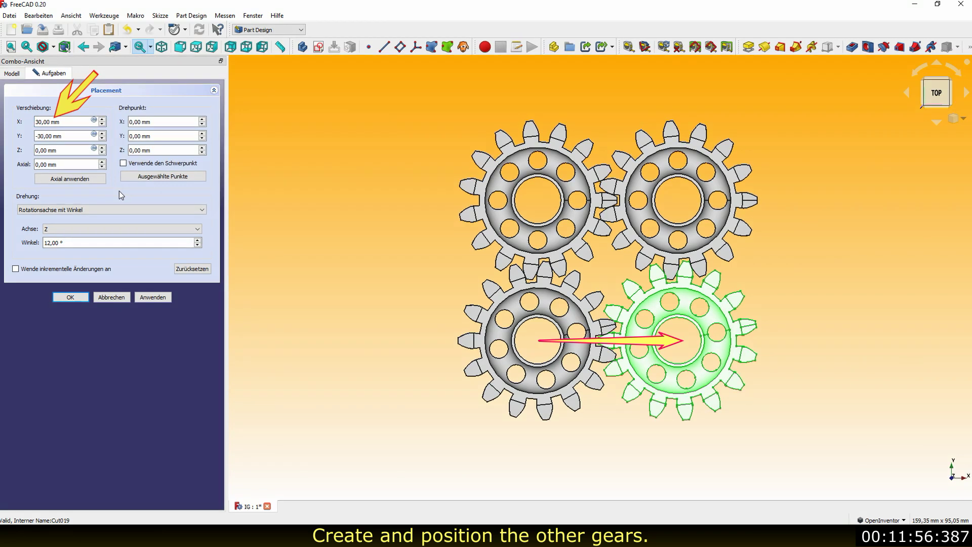
{"action": "left_click", "coordinate": [71, 297]}
{"action": "left_click", "coordinate": [184, 255]}
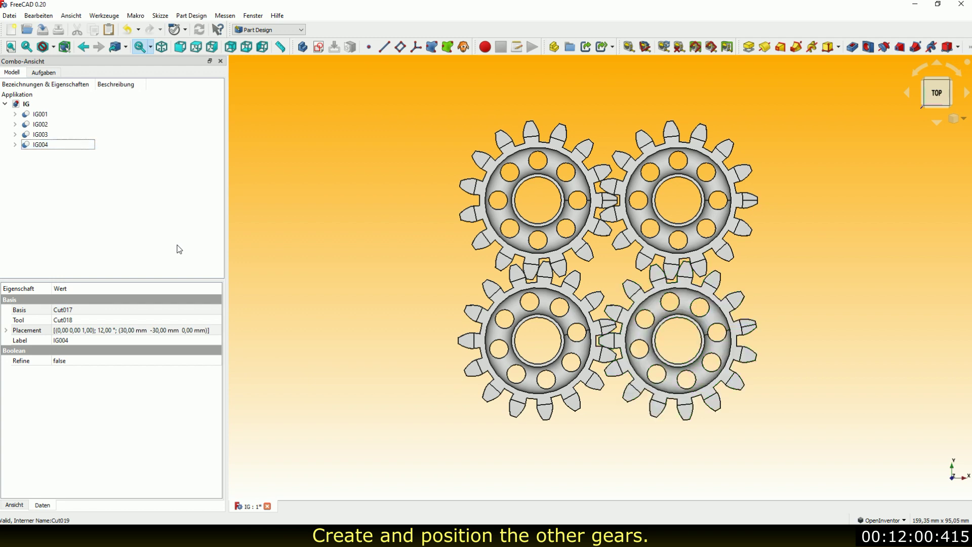
{"action": "scroll", "coordinate": [670, 291], "scroll_direction": "up", "scroll_amount": 1}
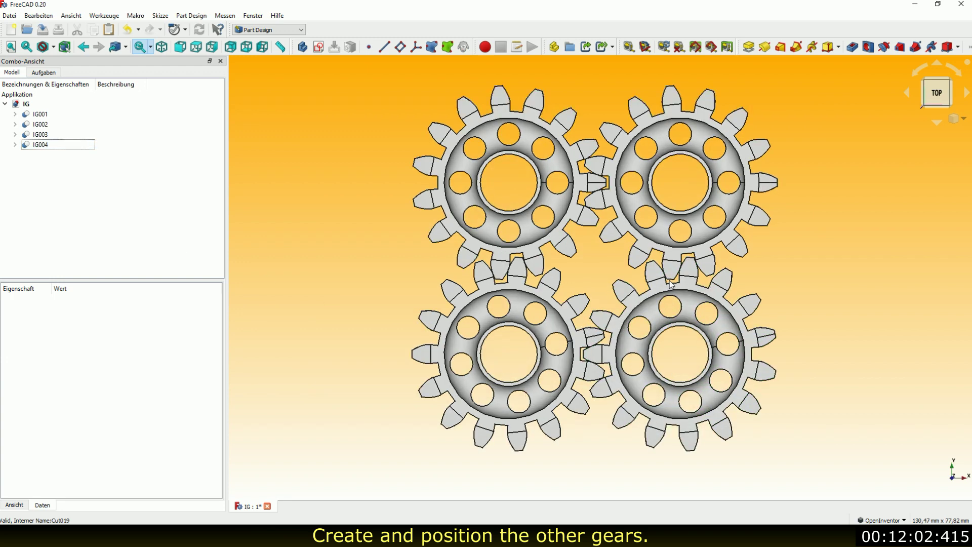
{"action": "scroll", "coordinate": [670, 284], "scroll_direction": "up", "scroll_amount": 1}
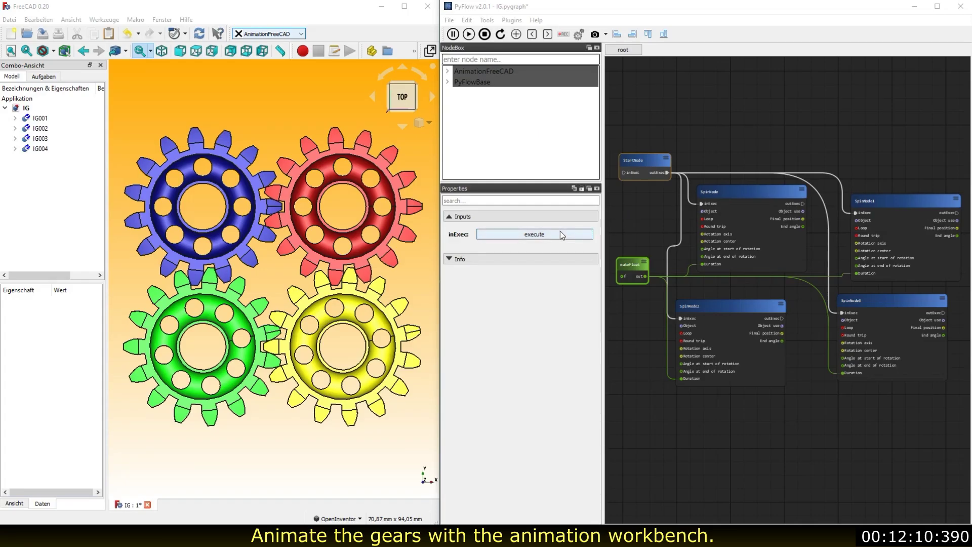
Step: Run the PyFlow gear animation and view the spinning gears from oblique and top angles
{"action": "left_click", "coordinate": [561, 232]}
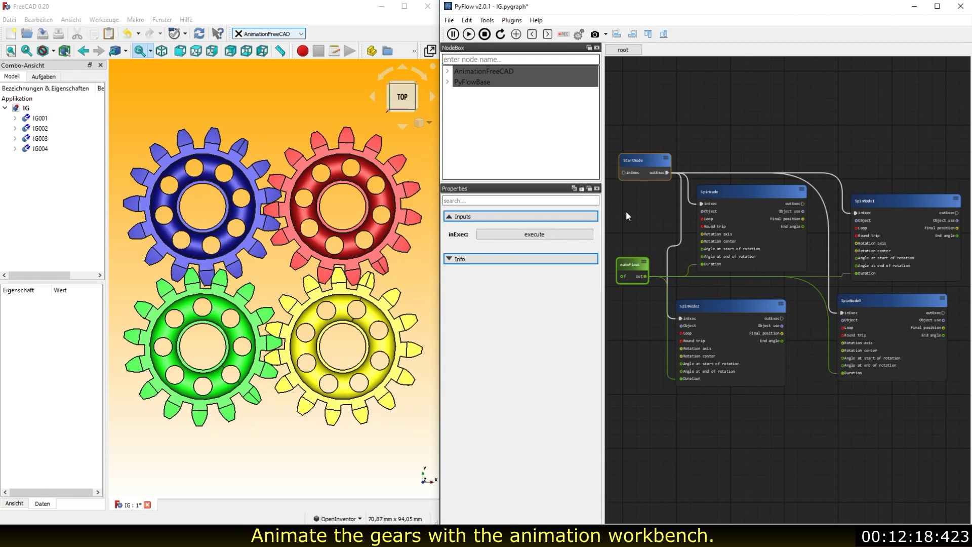
{"action": "left_click", "coordinate": [431, 97]}
{"action": "left_click", "coordinate": [431, 96]}
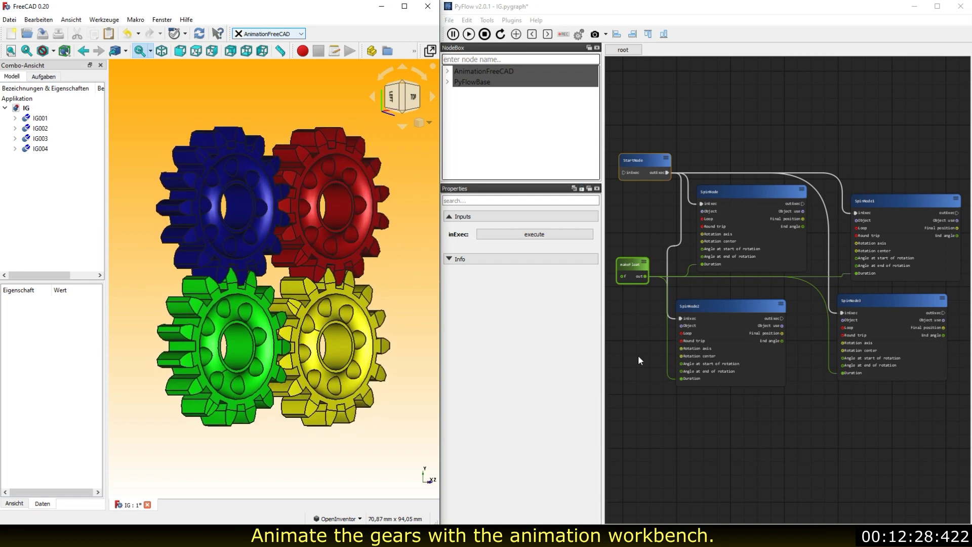
{"action": "left_click", "coordinate": [375, 97]}
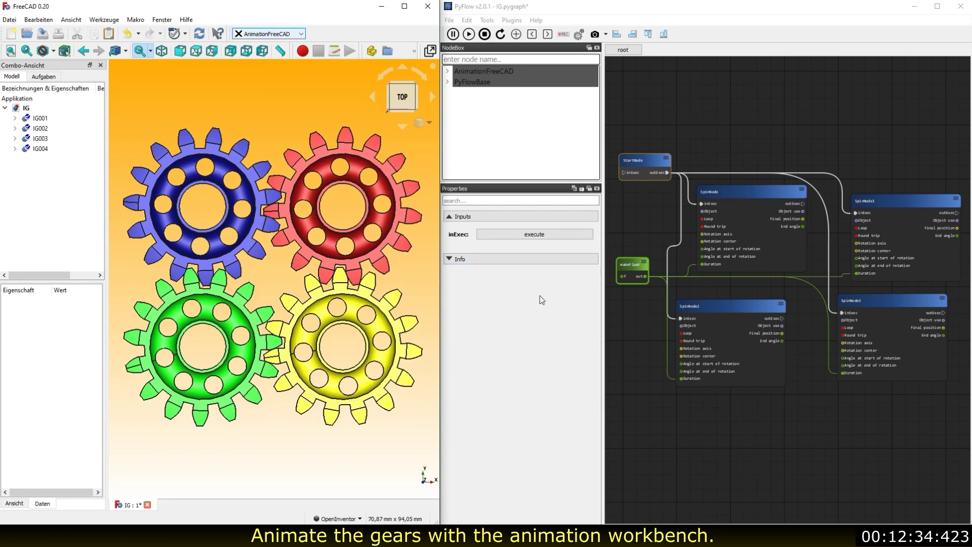
{"action": "left_click", "coordinate": [501, 34]}
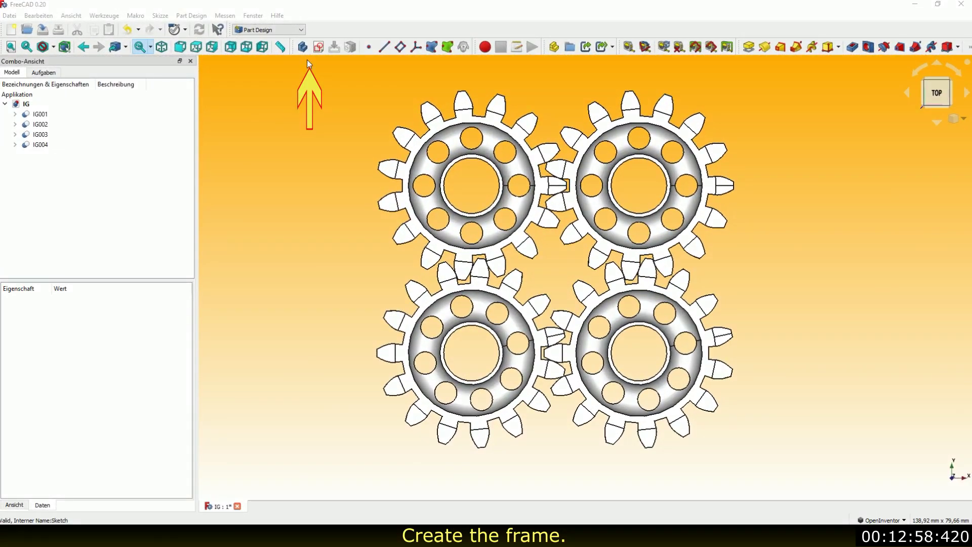
Step: Create a new Body with a frame sketch on the XY plane
{"action": "left_click", "coordinate": [303, 48]}
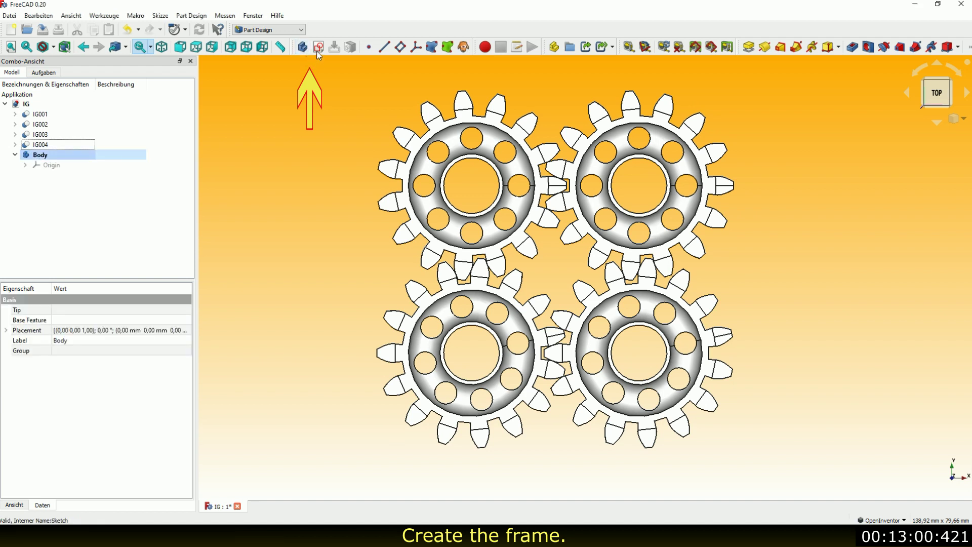
{"action": "left_click", "coordinate": [319, 49]}
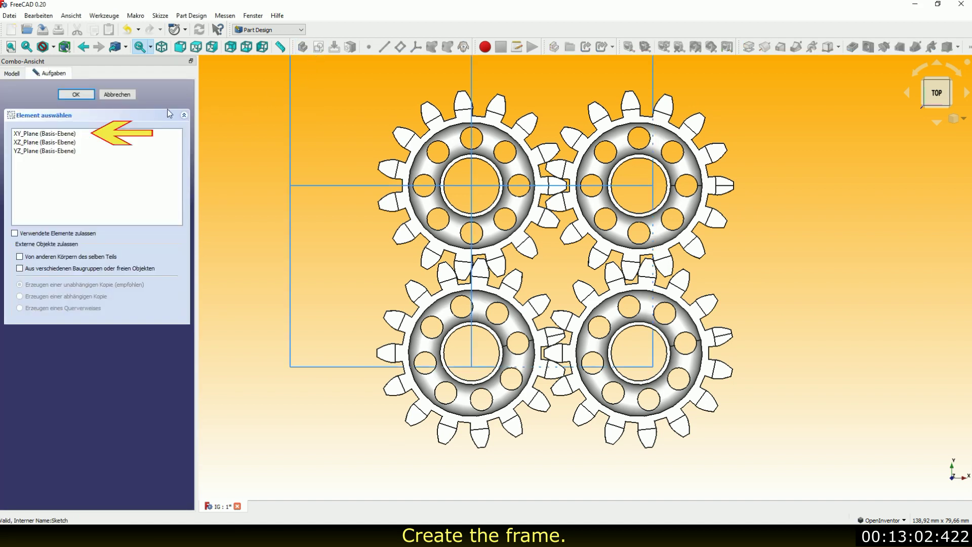
{"action": "left_click", "coordinate": [34, 134]}
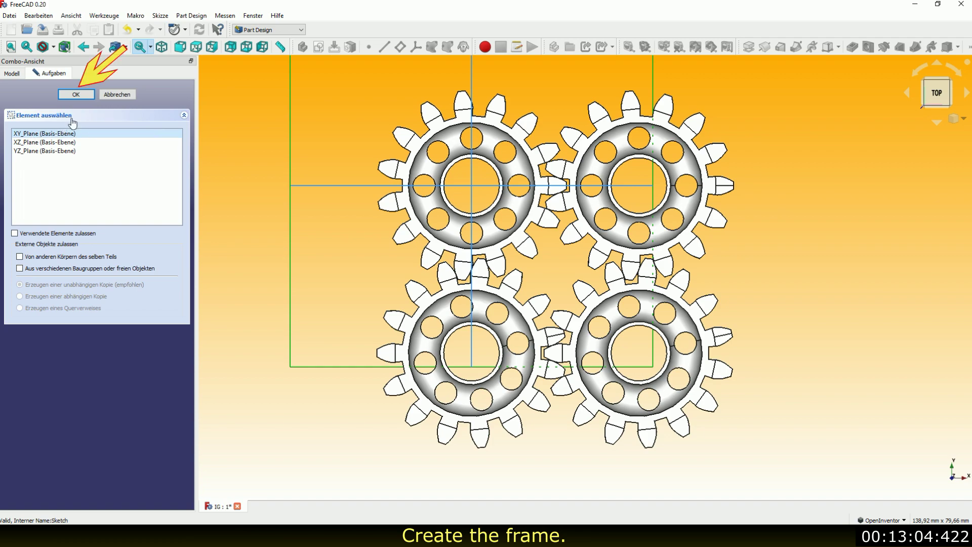
{"action": "left_click", "coordinate": [75, 96]}
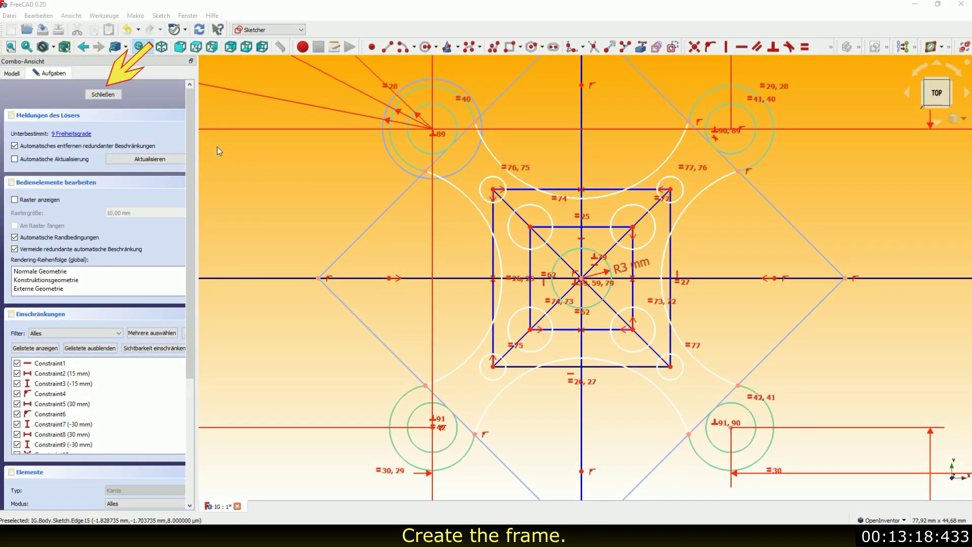
{"action": "left_click", "coordinate": [109, 93]}
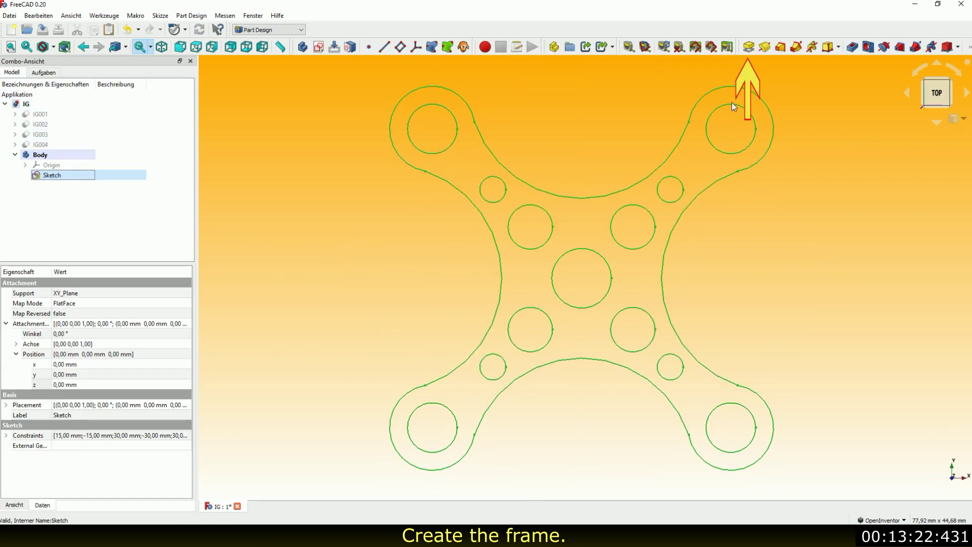
Step: Pad the frame sketch 2 mm into a solid holed plate
{"action": "left_click", "coordinate": [749, 47]}
{"action": "type", "text": "2"}
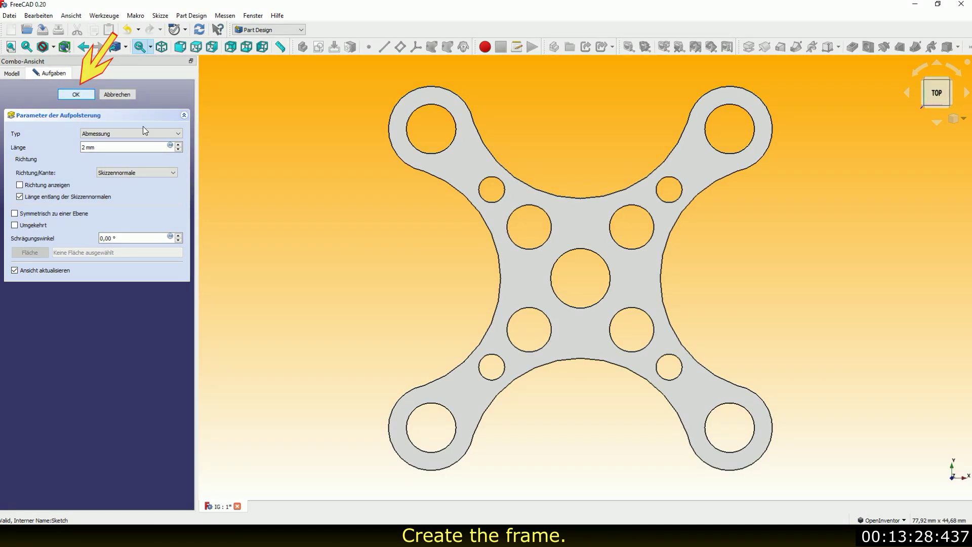
{"action": "left_click", "coordinate": [76, 95]}
{"action": "left_click_drag", "start_coordinate": [575, 298], "coordinate": [641, 218]}
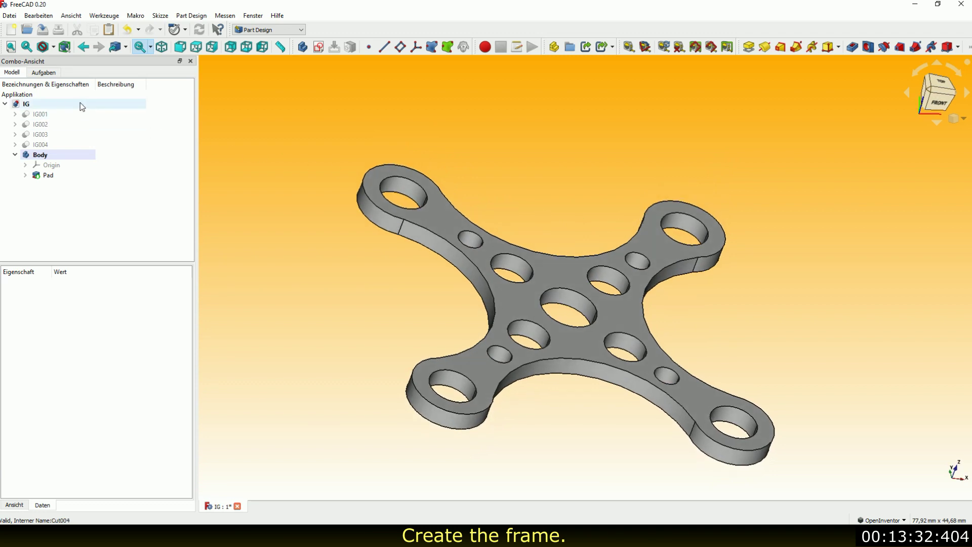
Step: Show gears IG001–IG004 alongside the frame plate
{"action": "left_click", "coordinate": [46, 114]}
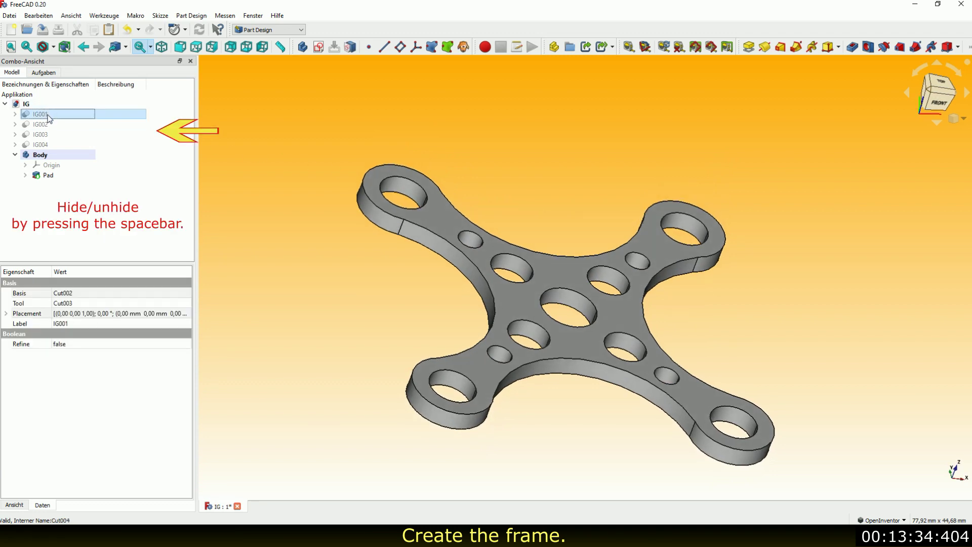
{"action": "left_click", "coordinate": [59, 145], "text": "shift"}
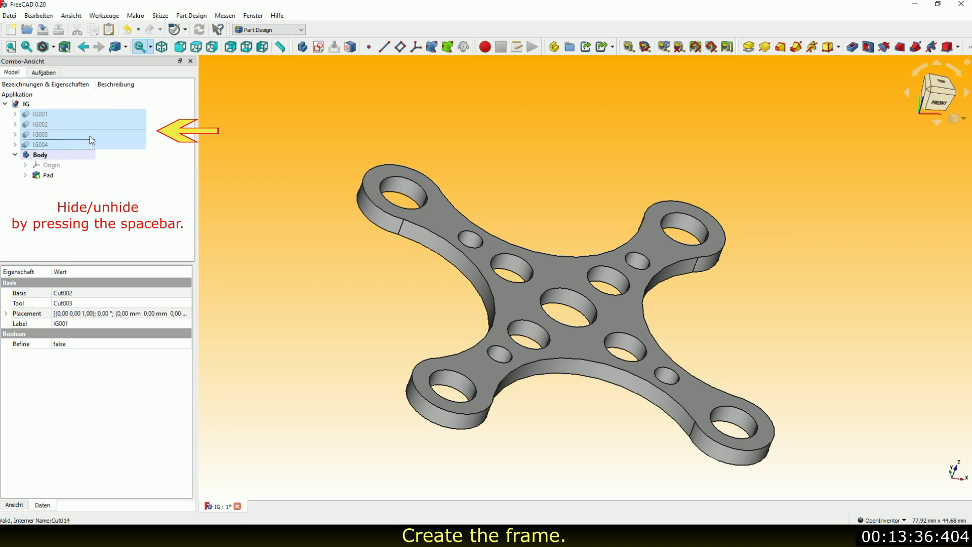
{"action": "key", "text": "space"}
{"action": "key", "text": "space"}
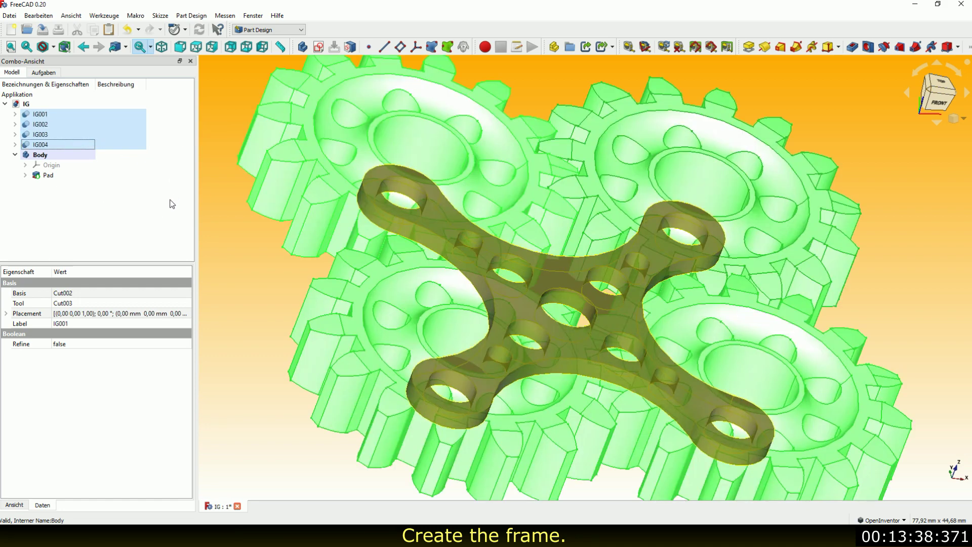
{"action": "left_click_drag", "start_coordinate": [500, 248], "coordinate": [606, 158]}
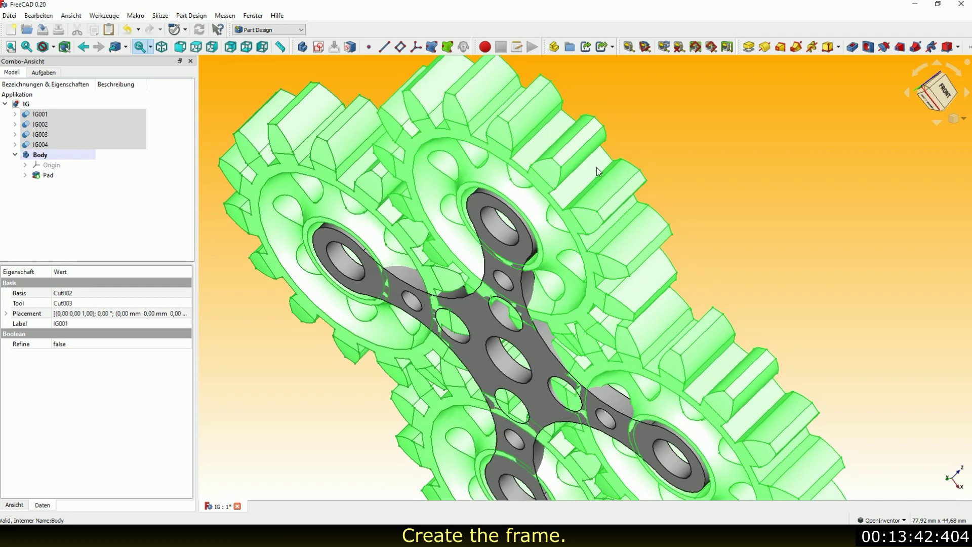
Step: Set the frame sketch's Placement z to -3 mm so the plate sits beneath the gears
{"action": "left_click", "coordinate": [25, 175]}
{"action": "left_click", "coordinate": [49, 185]}
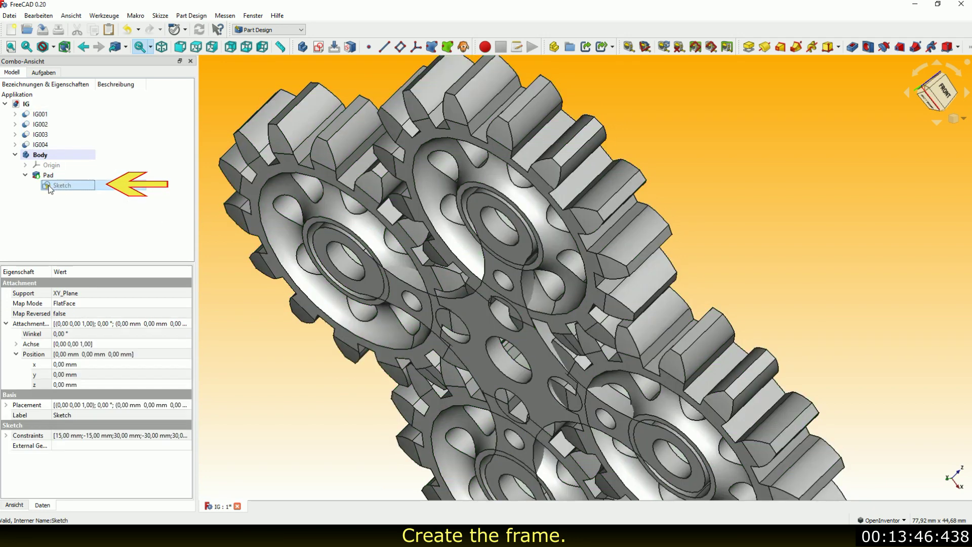
{"action": "key", "text": "space"}
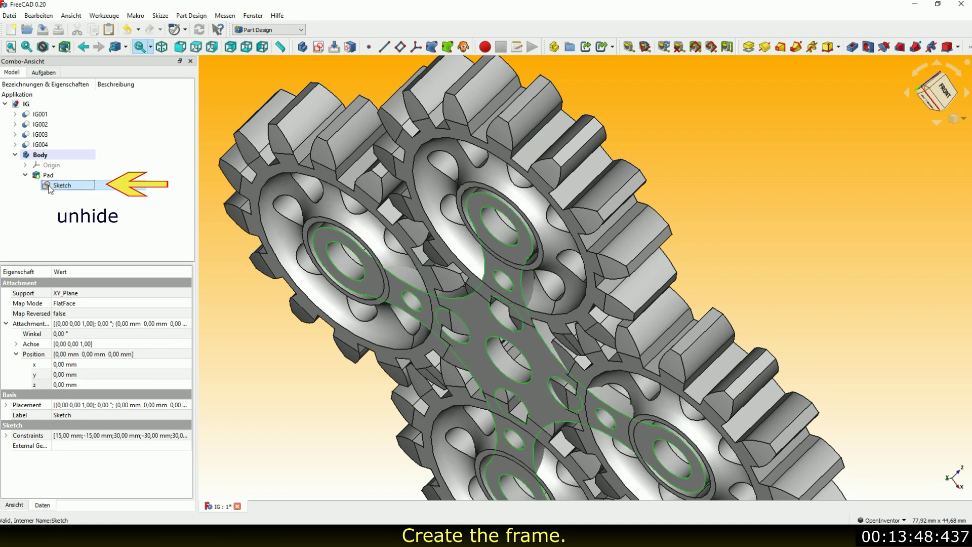
{"action": "left_click", "coordinate": [90, 385]}
{"action": "left_click", "coordinate": [188, 387]}
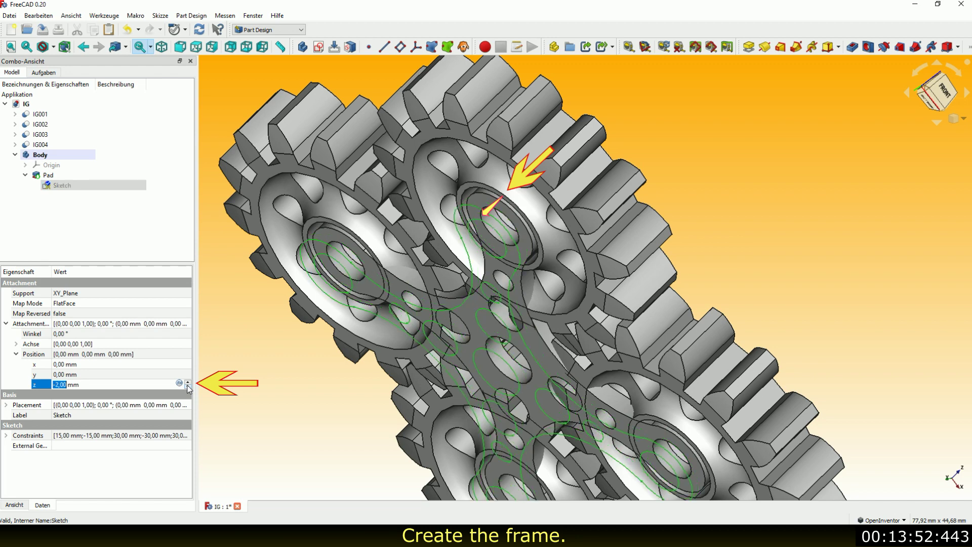
{"action": "left_click", "coordinate": [188, 387]}
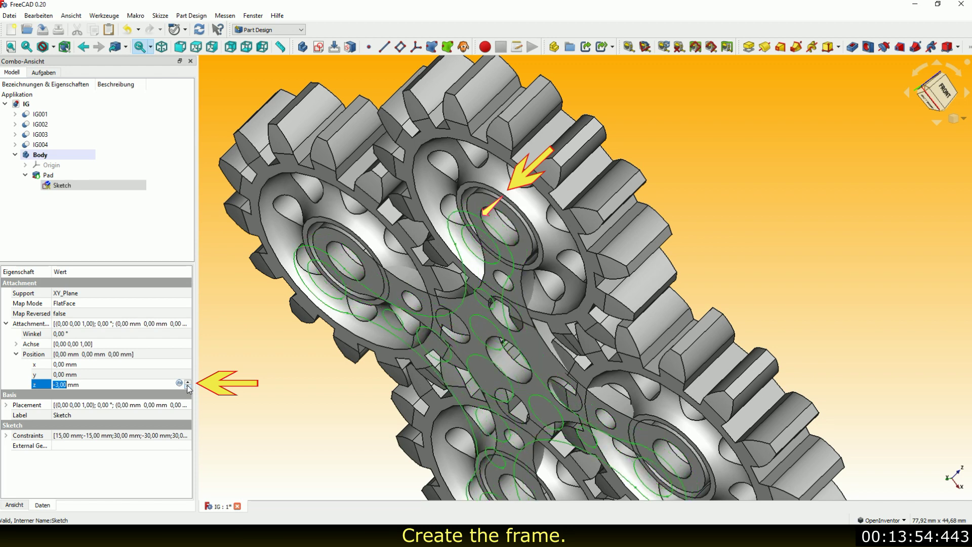
{"action": "left_click", "coordinate": [155, 235]}
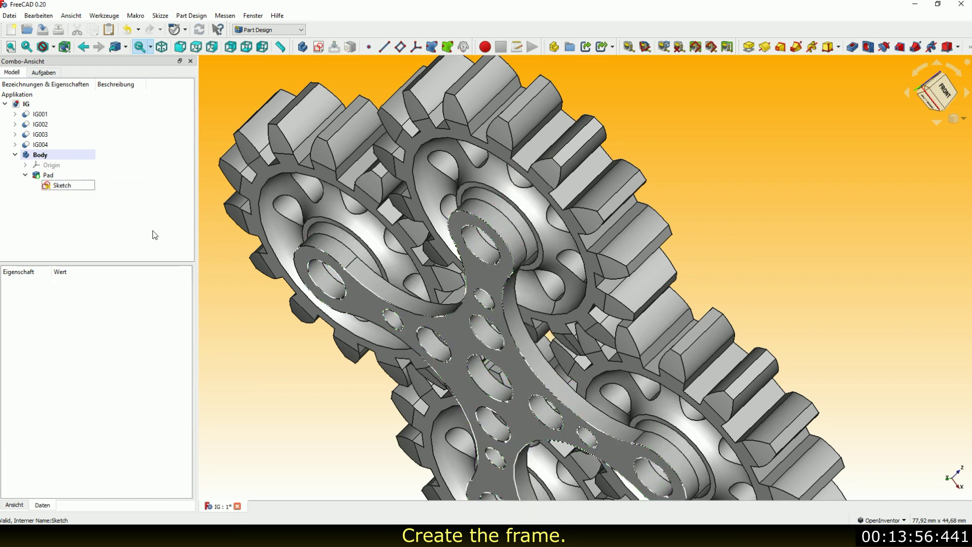
Step: Hide the sketch and gears IG001–IG004, leaving only the frame plate visible
{"action": "left_click", "coordinate": [56, 187]}
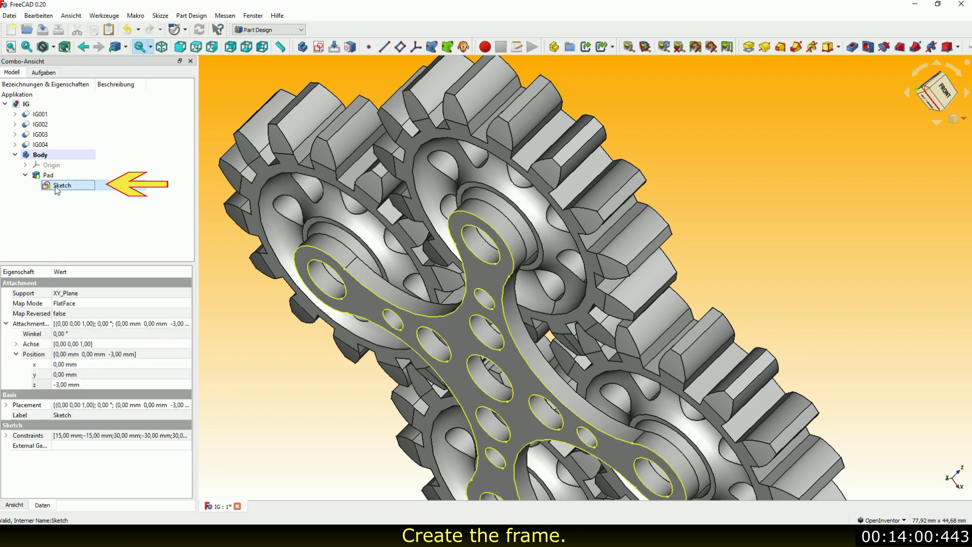
{"action": "key", "text": "space"}
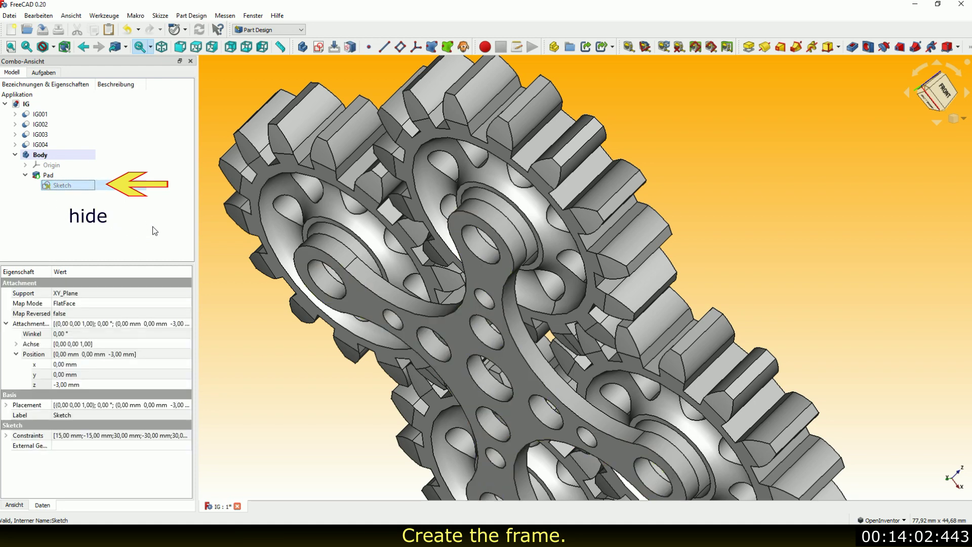
{"action": "left_click", "coordinate": [153, 226]}
{"action": "left_click", "coordinate": [910, 112]}
{"action": "mouse_move", "coordinate": [733, 251]}
{"action": "middle_mouse_down"}
{"action": "mouse_move", "coordinate": [701, 281]}
{"action": "mouse_move", "coordinate": [819, 290]}
{"action": "mouse_move", "coordinate": [549, 277]}
{"action": "middle_mouse_up"}
{"action": "left_click", "coordinate": [40, 114]}
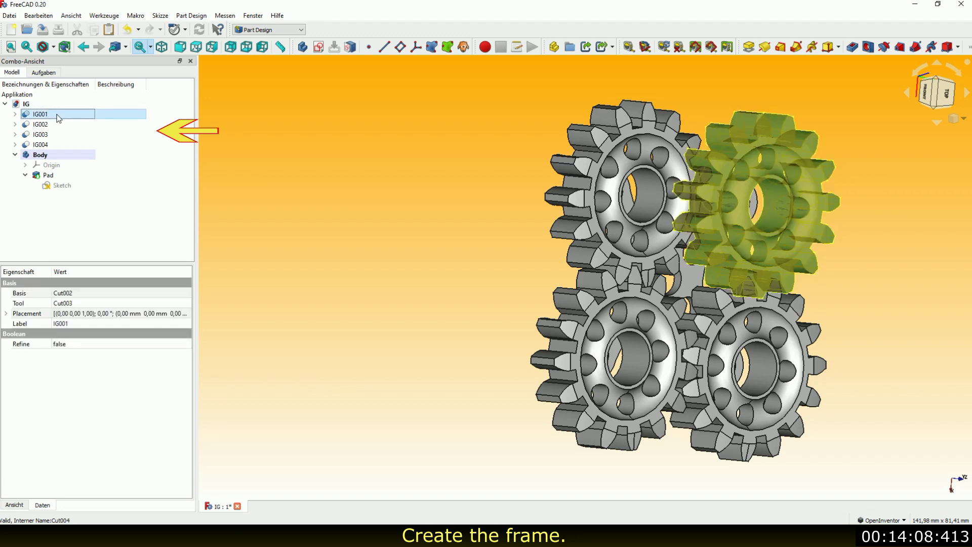
{"action": "left_click", "coordinate": [50, 144], "text": "shift"}
{"action": "key", "text": "space"}
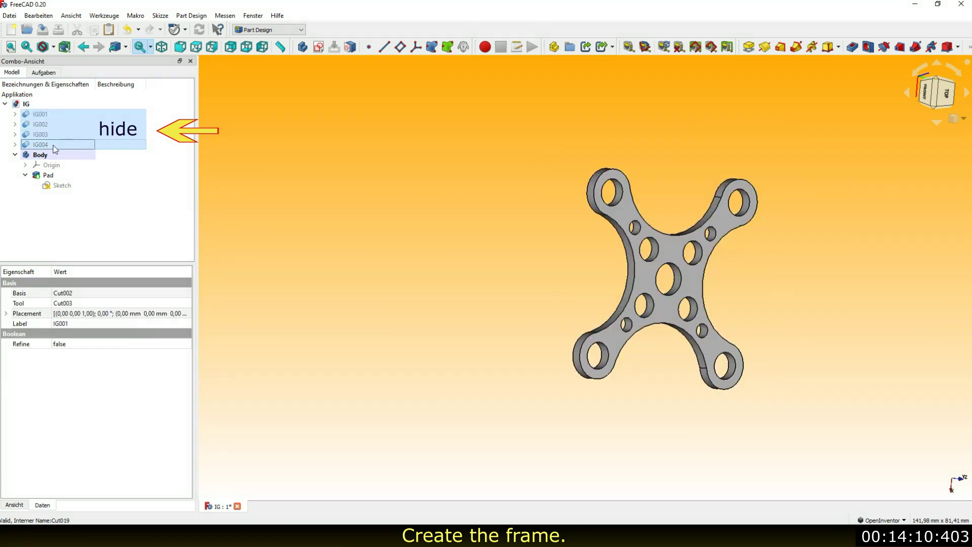
{"action": "left_click", "coordinate": [158, 208]}
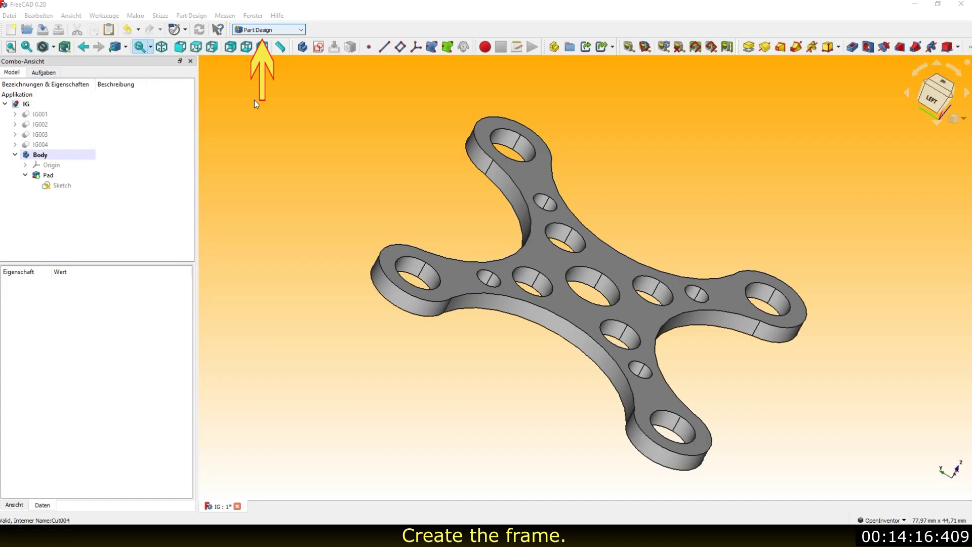
Step: From the Part workbench, apply a 0.5 mm Part Fillet to every edge of the Pad solid
{"action": "left_click", "coordinate": [269, 30]}
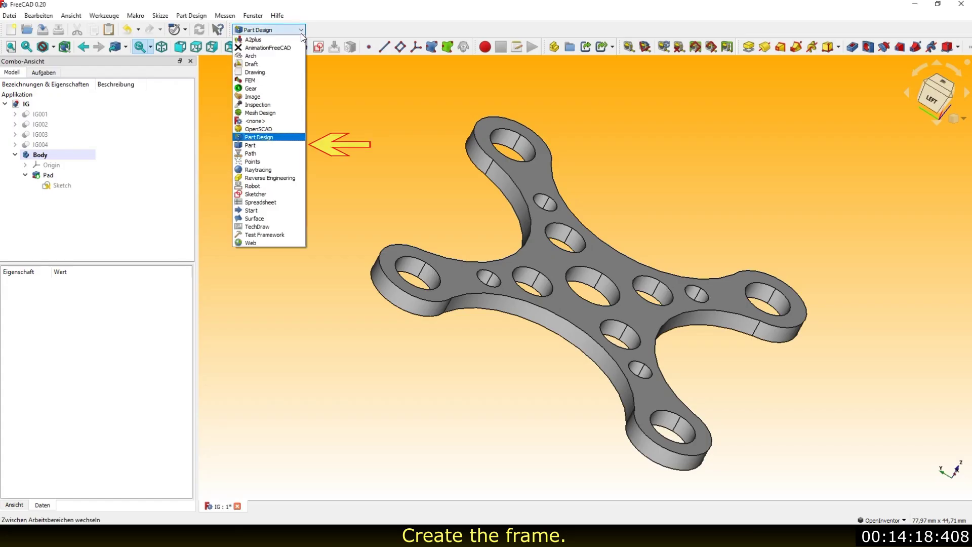
{"action": "left_click", "coordinate": [250, 145]}
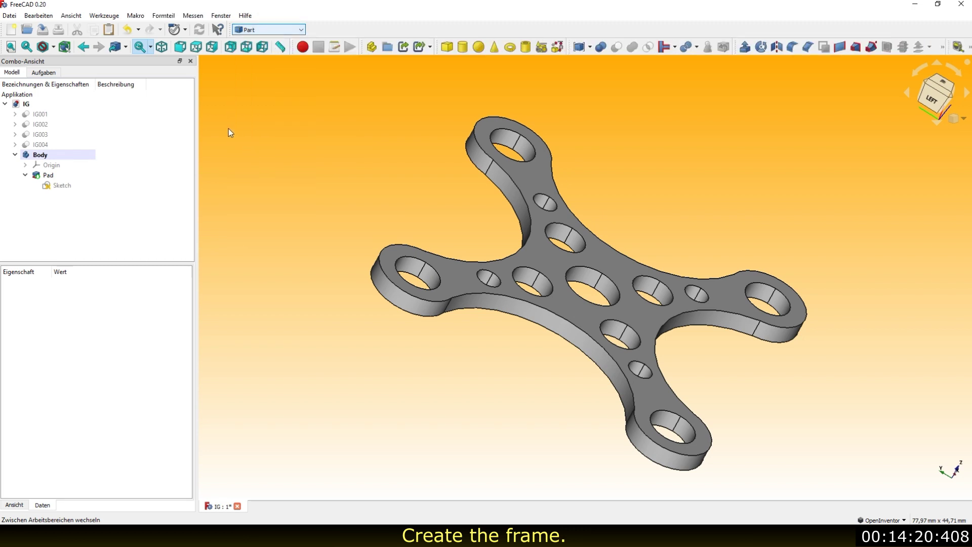
{"action": "left_click", "coordinate": [41, 176]}
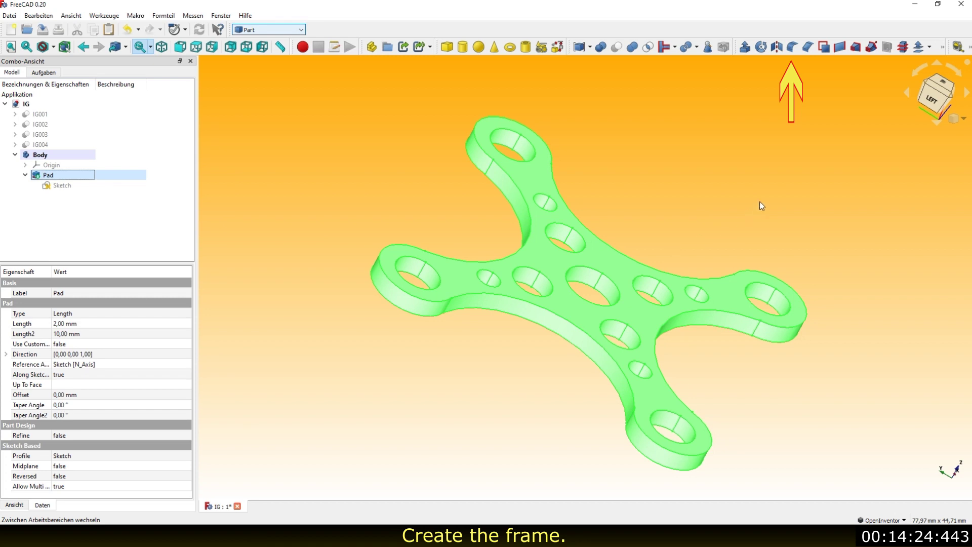
{"action": "left_click", "coordinate": [793, 47]}
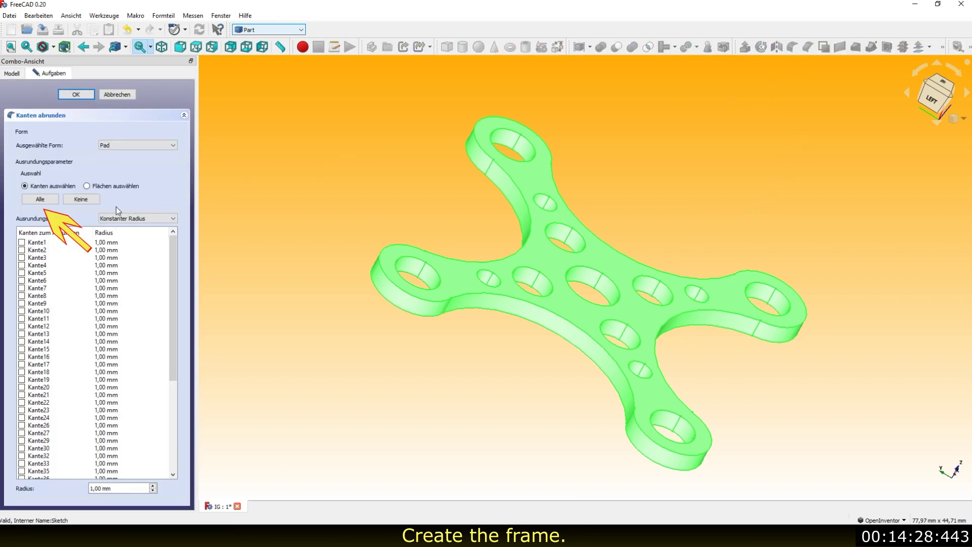
{"action": "left_click", "coordinate": [40, 200]}
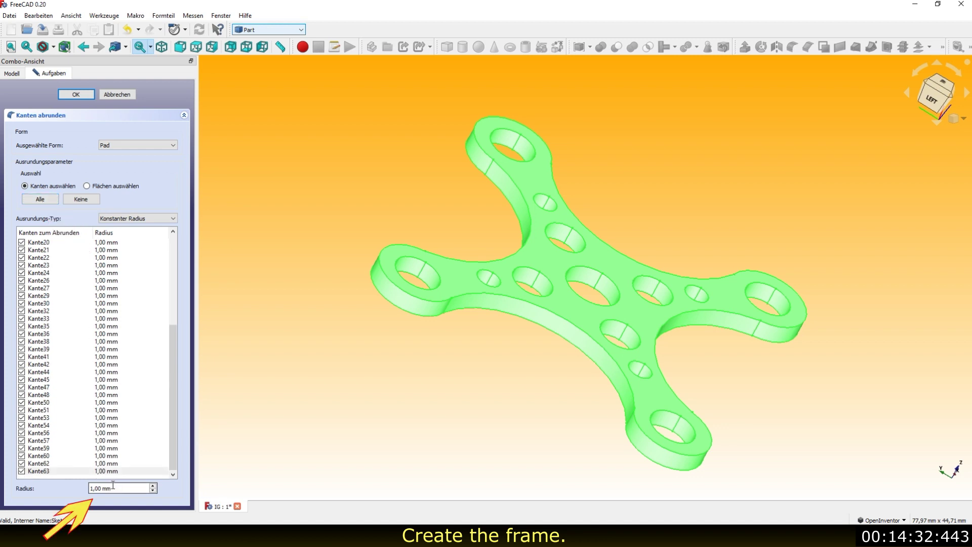
{"action": "left_click_drag", "start_coordinate": [114, 486], "coordinate": [88, 487]}
{"action": "type", "text": "0,5"}
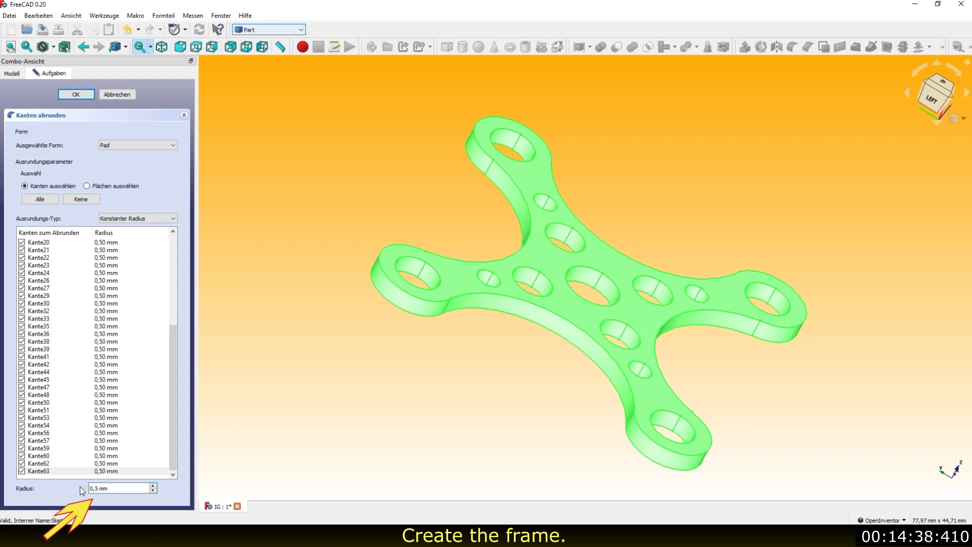
{"action": "left_click", "coordinate": [76, 95]}
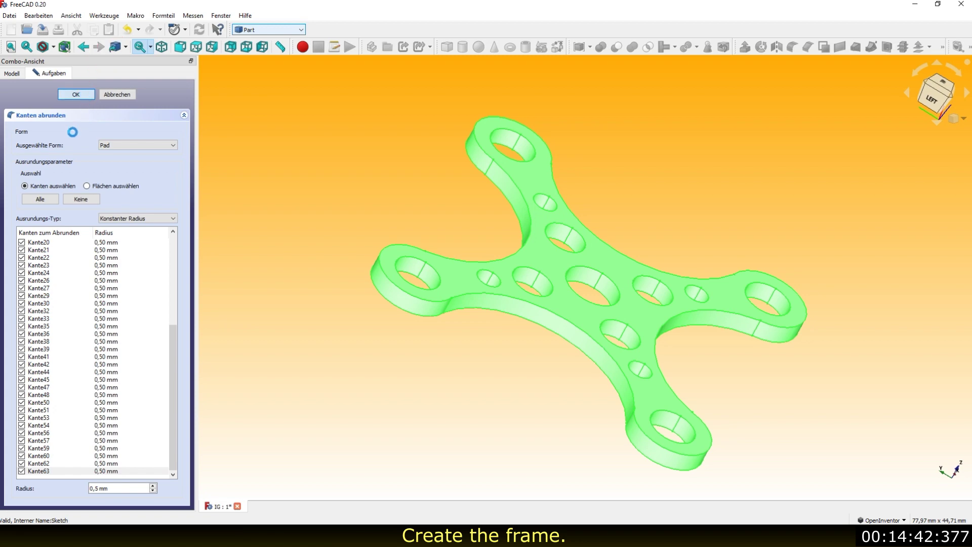
{"action": "mouse_move", "coordinate": [526, 317]}
{"action": "left_mouse_down"}
{"action": "mouse_move", "coordinate": [744, 206]}
{"action": "mouse_move", "coordinate": [646, 301]}
{"action": "mouse_move", "coordinate": [525, 348]}
{"action": "mouse_move", "coordinate": [597, 330]}
{"action": "mouse_move", "coordinate": [542, 322]}
{"action": "left_mouse_up"}
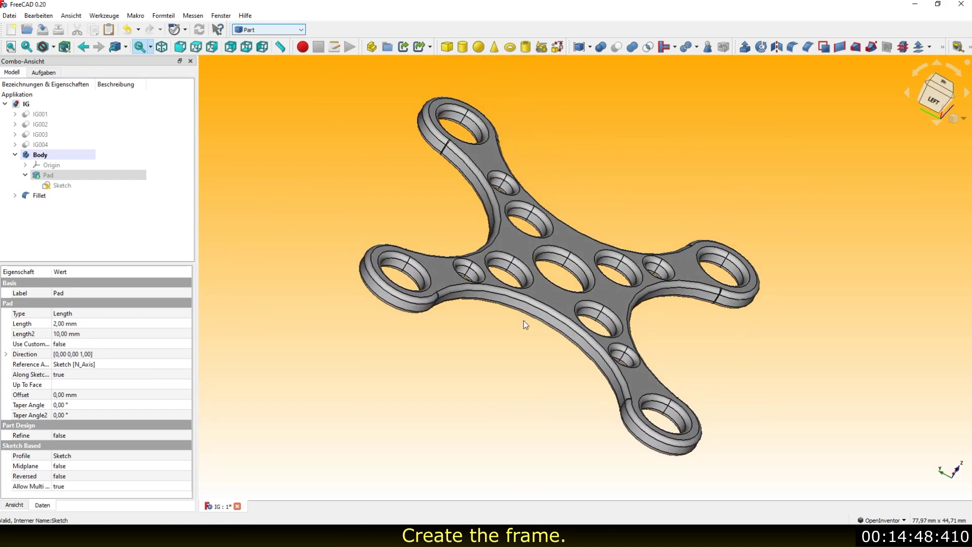
{"action": "left_click", "coordinate": [167, 248]}
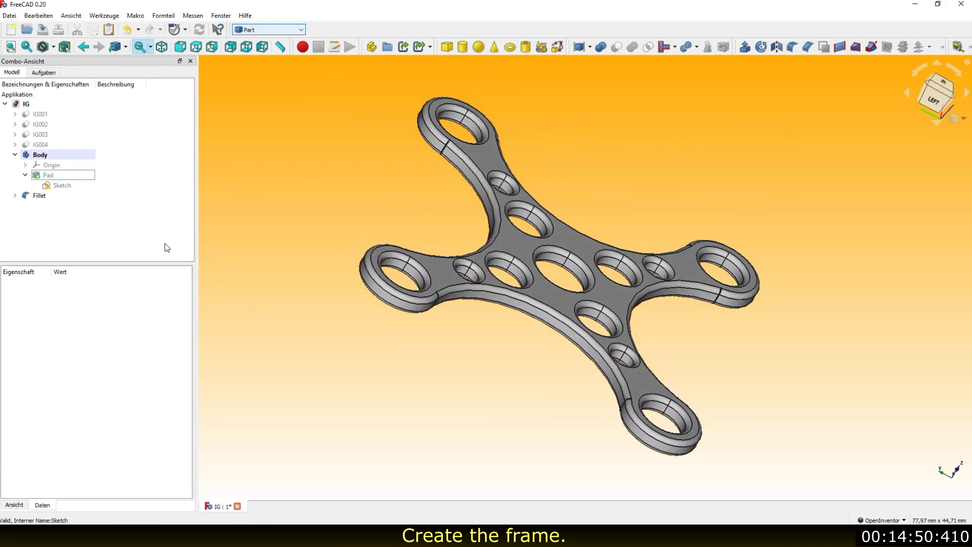
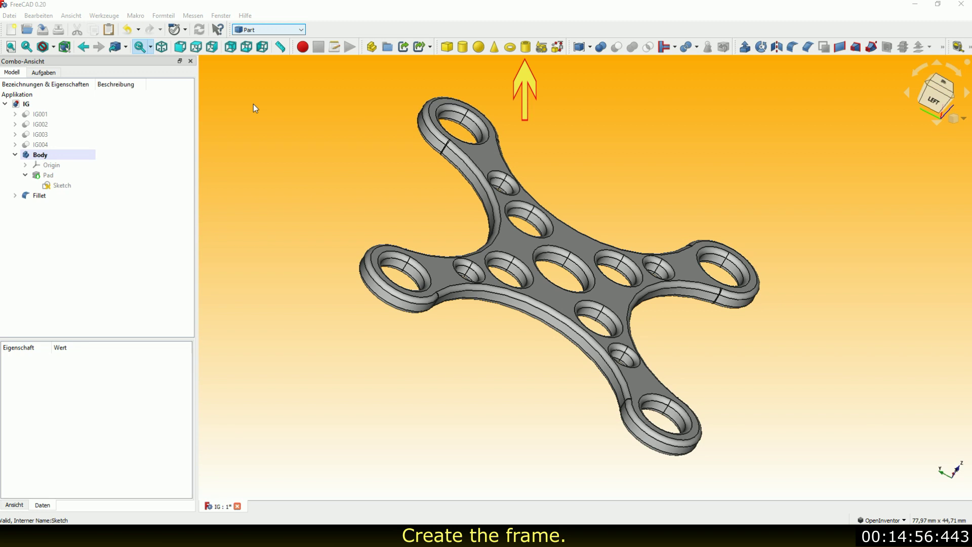
Step: Create a new Part tube primitive and select it in the model tree
{"action": "left_click", "coordinate": [526, 46]}
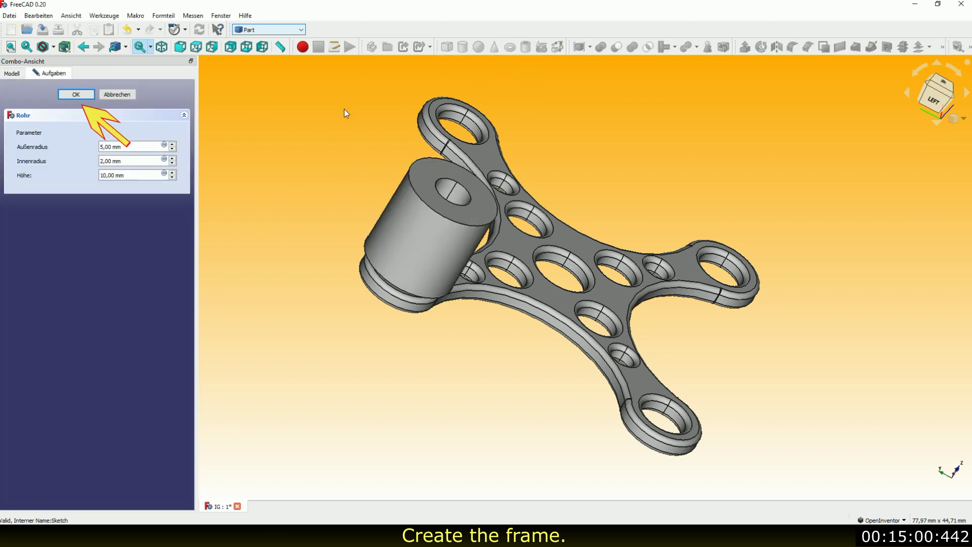
{"action": "left_click", "coordinate": [77, 95]}
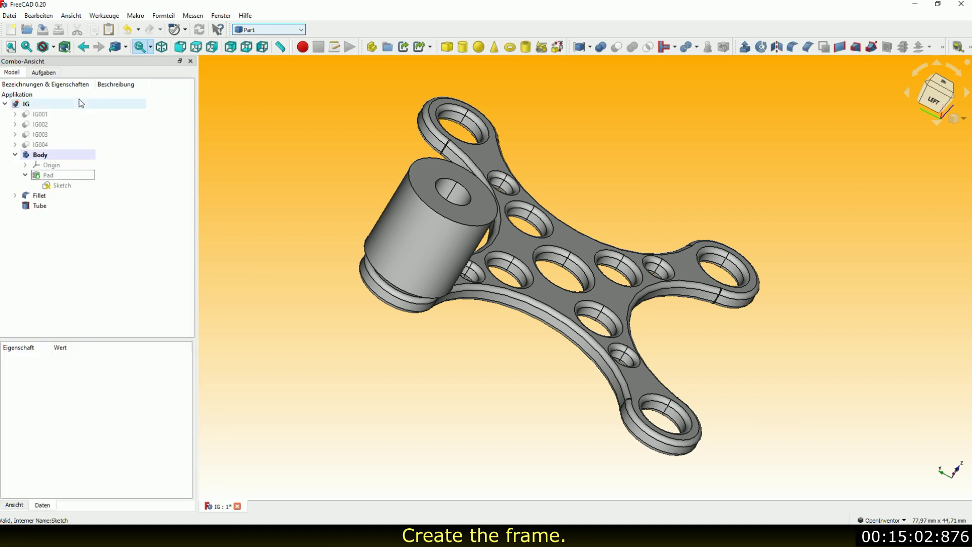
{"action": "left_click", "coordinate": [39, 206]}
Step: Set the tube to Height 2,5, Inner Radius 2,5 and Outer Radius 6,5 mm
{"action": "left_click", "coordinate": [94, 431]}
{"action": "type", "text": "2,5"}
{"action": "key", "text": "Tab"}
{"action": "type", "text": "2,5"}
{"action": "key", "text": "Tab"}
{"action": "type", "text": "6,5"}
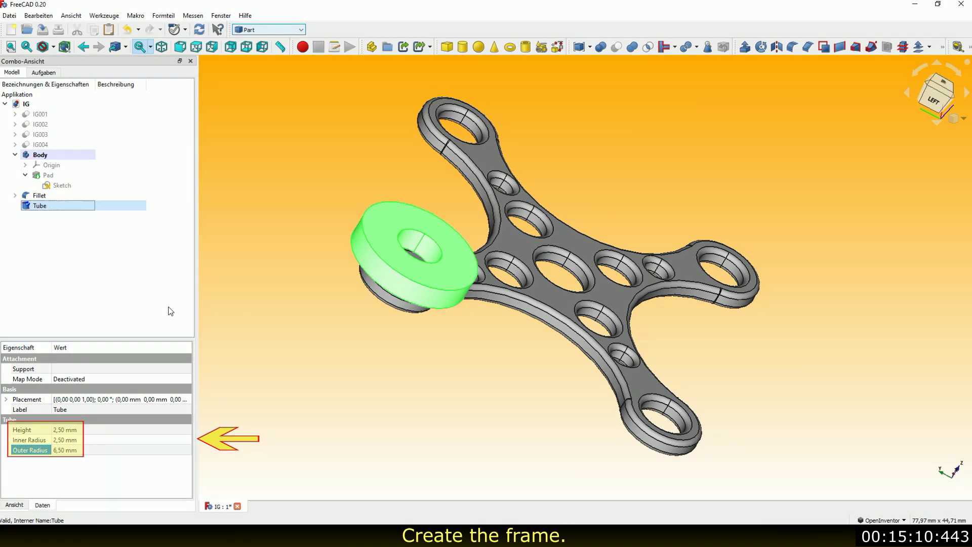
{"action": "left_click", "coordinate": [171, 311]}
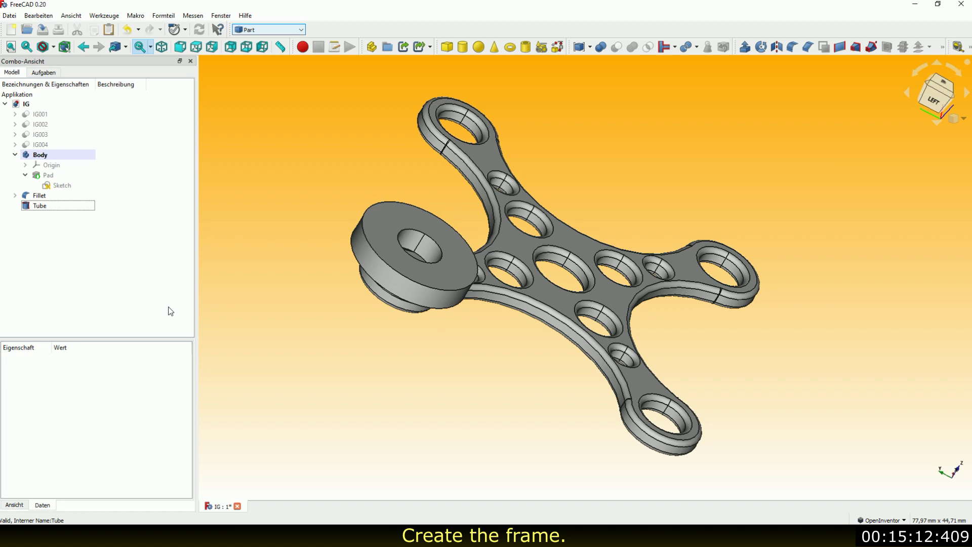
Step: Shift the Tube's placement to Z = -3 mm so the ring sits on the arm end
{"action": "left_click_drag", "start_coordinate": [304, 283], "coordinate": [527, 221]}
{"action": "mouse_move", "coordinate": [573, 244]}
{"action": "left_mouse_down"}
{"action": "mouse_move", "coordinate": [839, 259]}
{"action": "mouse_move", "coordinate": [536, 258]}
{"action": "mouse_move", "coordinate": [345, 234]}
{"action": "left_mouse_up"}
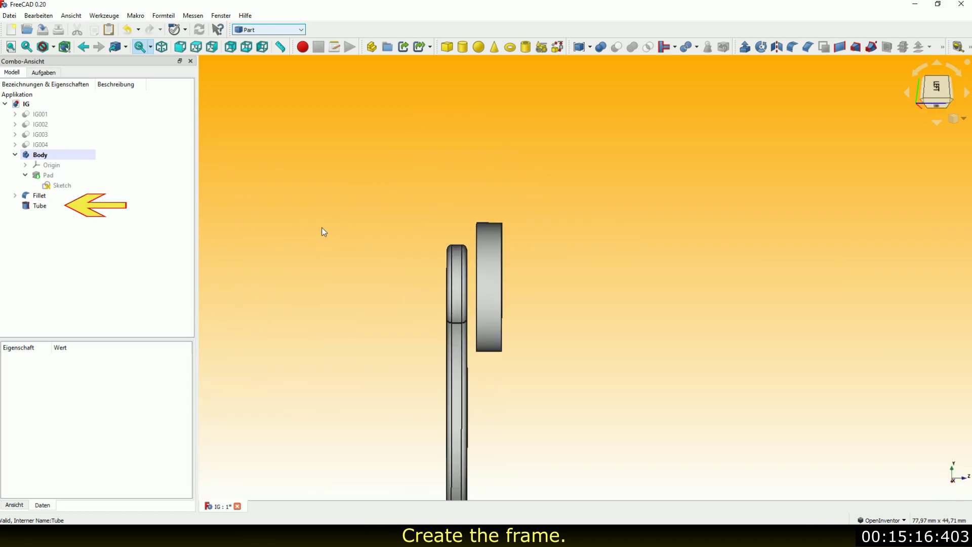
{"action": "left_click", "coordinate": [32, 207]}
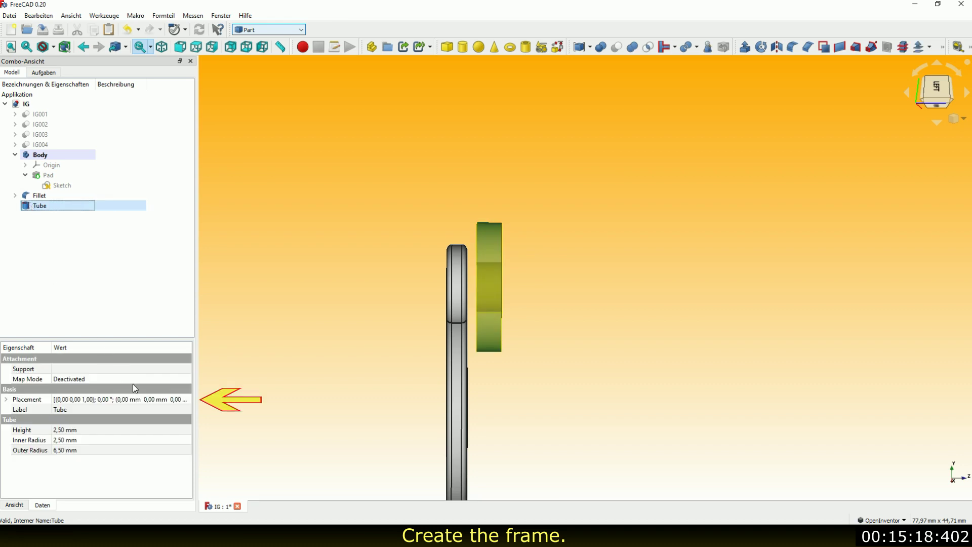
{"action": "left_click", "coordinate": [187, 400]}
{"action": "left_click", "coordinate": [187, 400]}
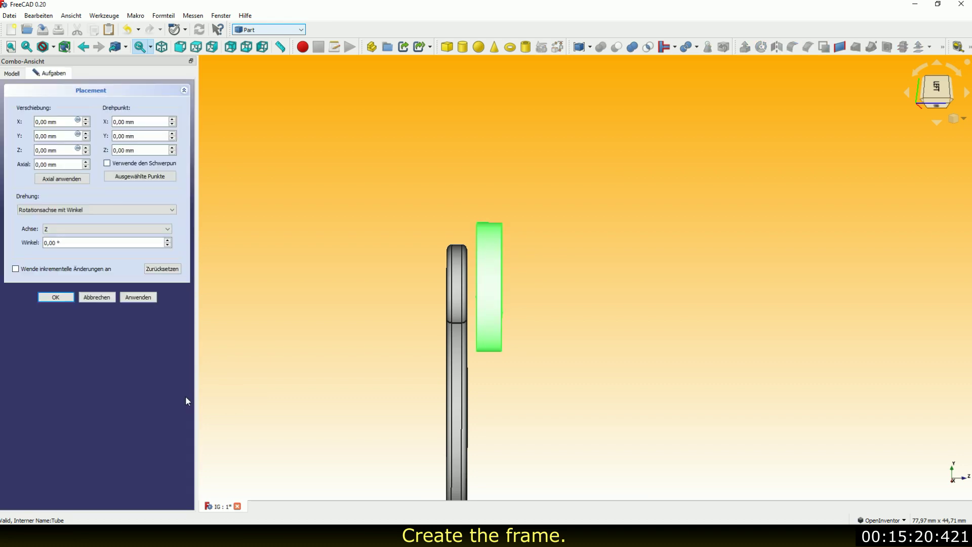
{"action": "left_click", "coordinate": [86, 153]}
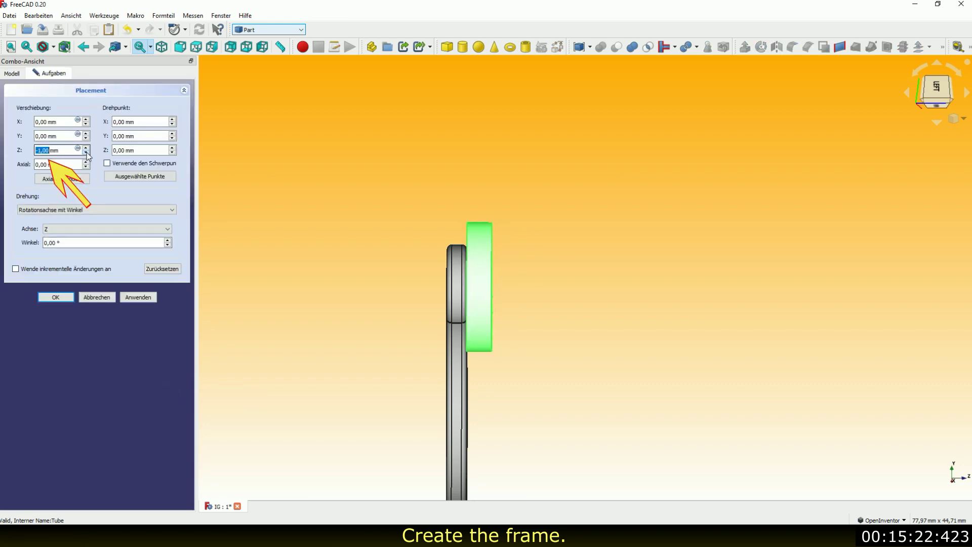
{"action": "left_click", "coordinate": [87, 152]}
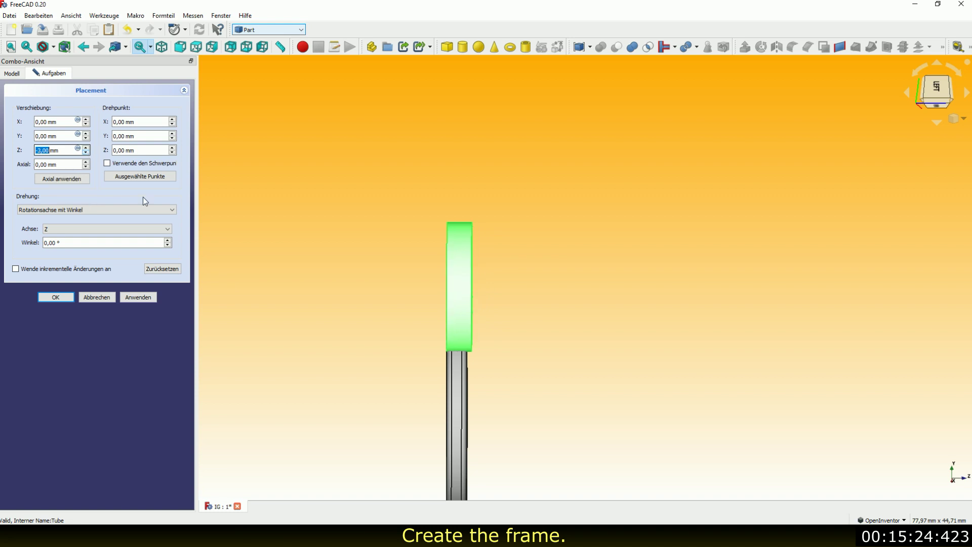
{"action": "scroll", "coordinate": [459, 357], "scroll_direction": "up", "scroll_amount": 3}
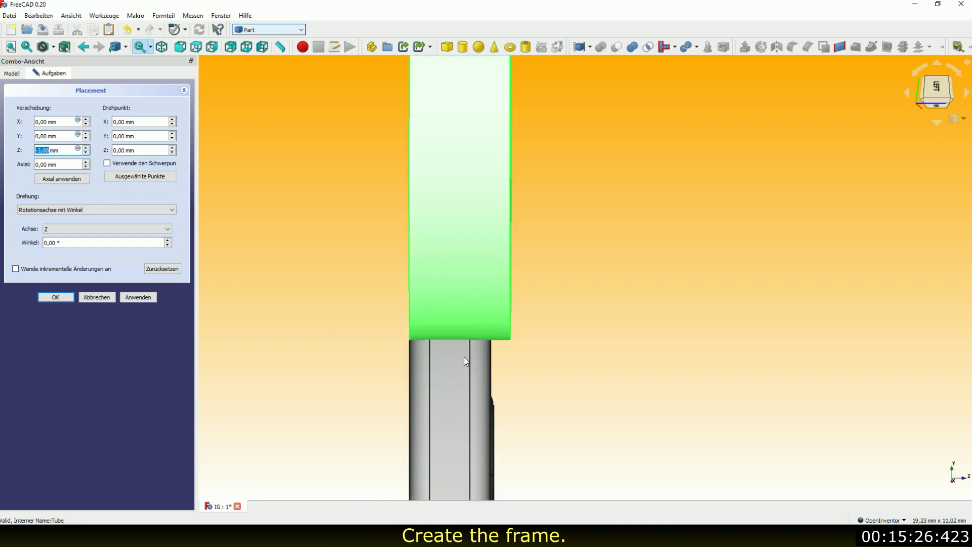
{"action": "scroll", "coordinate": [471, 351], "scroll_direction": "down", "scroll_amount": 3}
{"action": "mouse_move", "coordinate": [499, 291]}
{"action": "left_mouse_down"}
{"action": "mouse_move", "coordinate": [514, 253]}
{"action": "mouse_move", "coordinate": [496, 322]}
{"action": "left_mouse_up"}
{"action": "scroll", "coordinate": [458, 330], "scroll_direction": "up", "scroll_amount": 3}
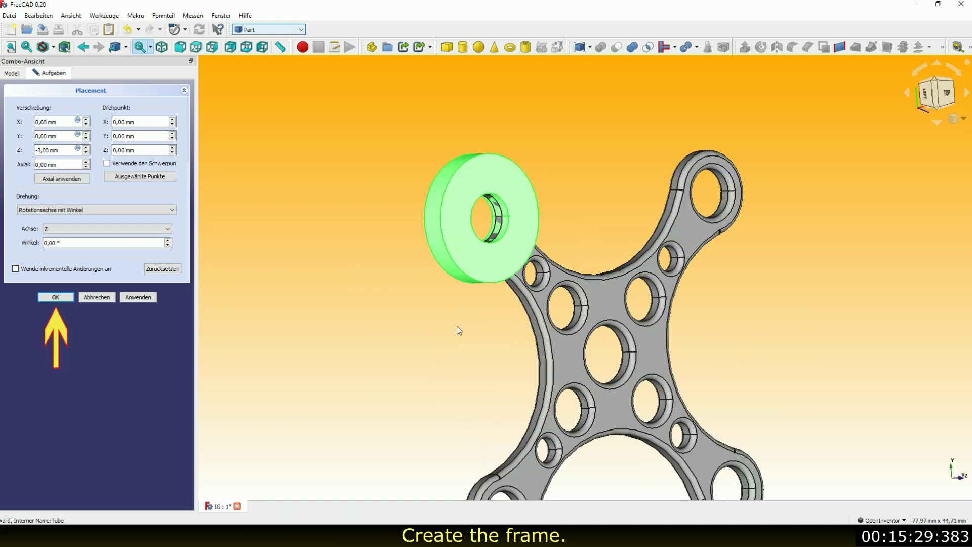
{"action": "left_click", "coordinate": [63, 300]}
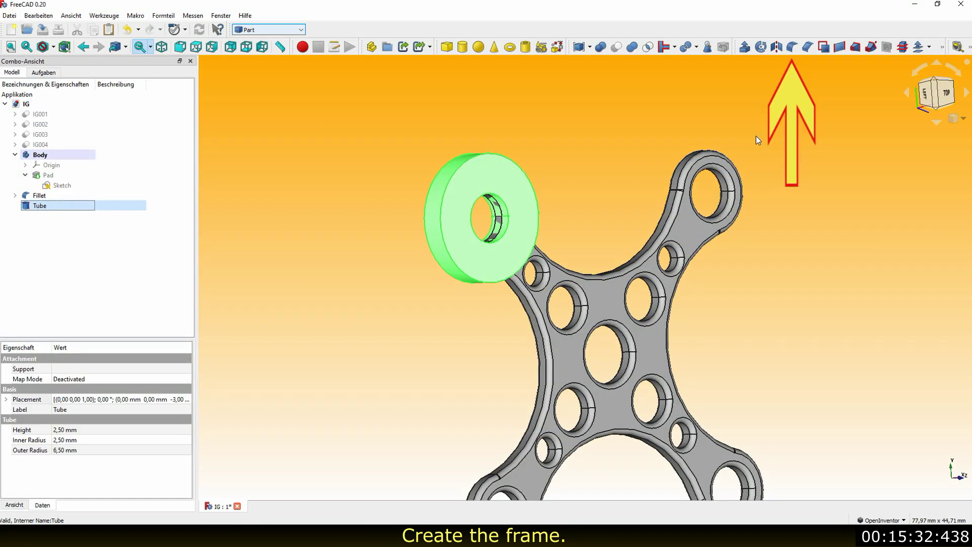
Step: Fillet the ring's Kante1 and Kante3 edges with a 0,5 mm radius
{"action": "left_click", "coordinate": [793, 48]}
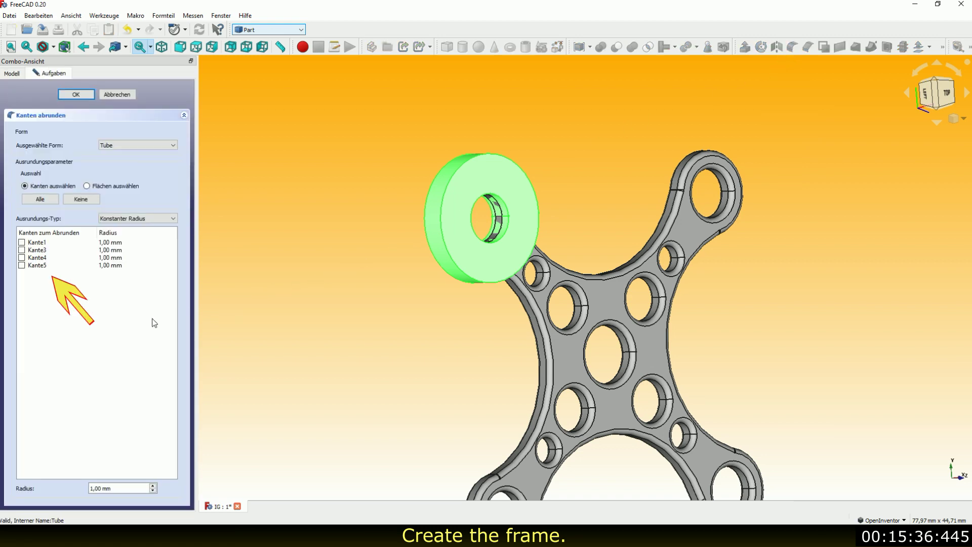
{"action": "left_click", "coordinate": [21, 250]}
{"action": "left_click", "coordinate": [302, 304]}
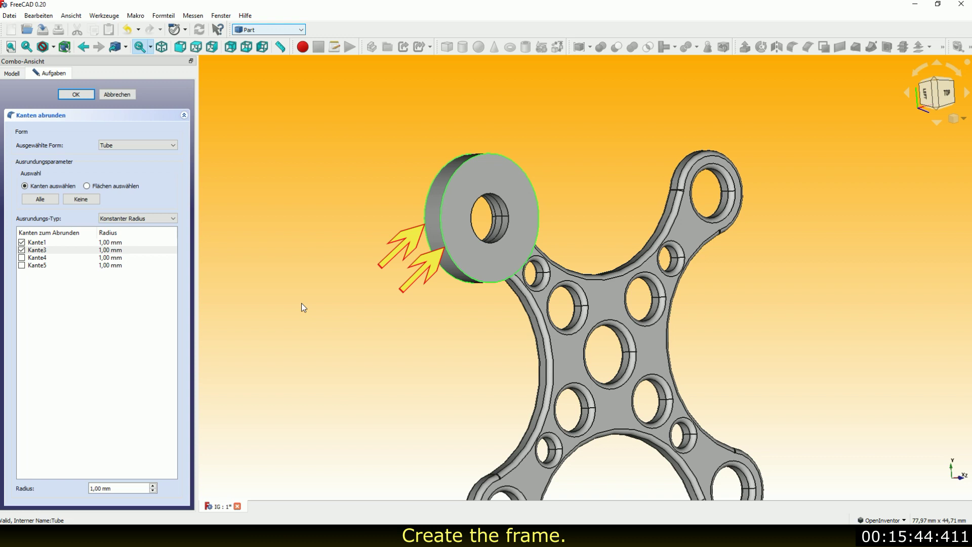
{"action": "left_click_drag", "start_coordinate": [121, 484], "coordinate": [69, 491]}
{"action": "type", "text": "0,5"}
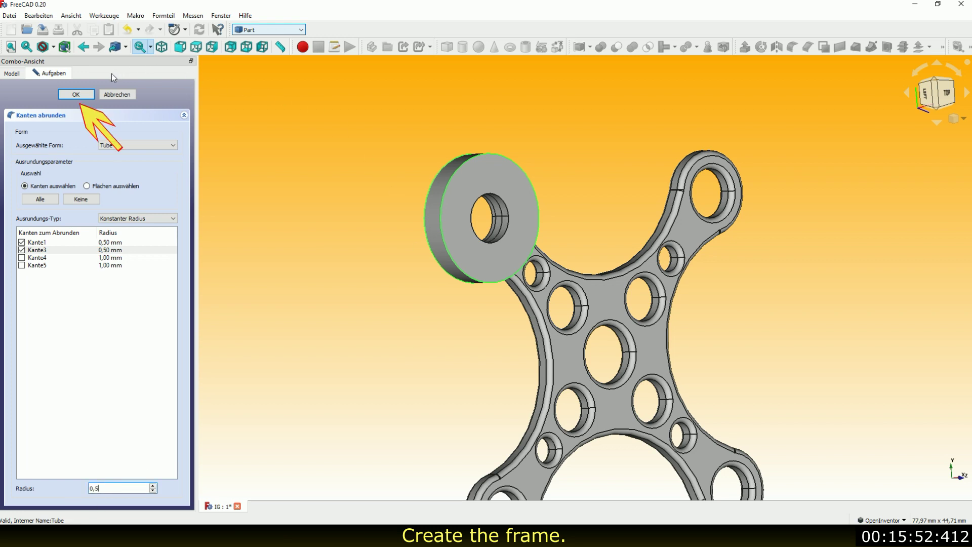
{"action": "left_click", "coordinate": [76, 95]}
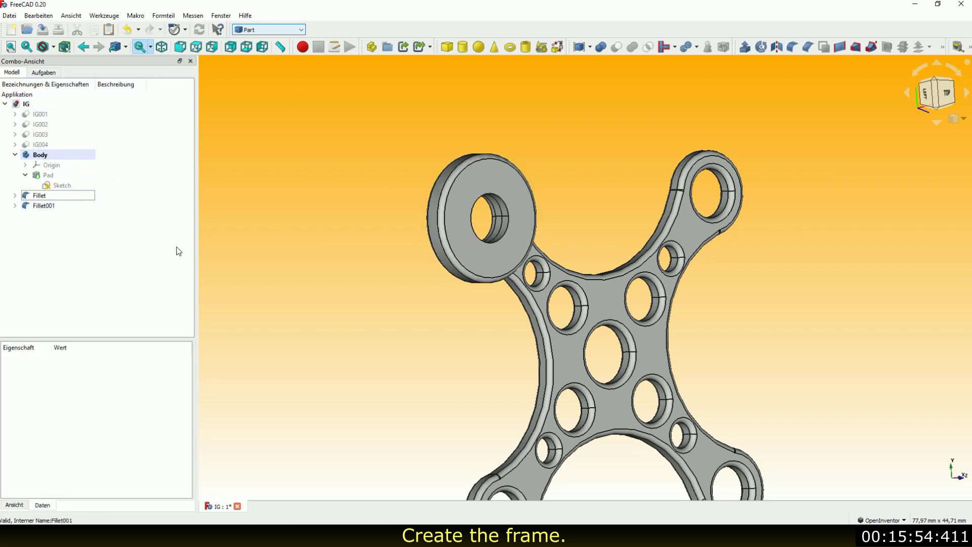
Step: Copy the Tube under Fillet001 into Tube001–Tube003 and make the copies visible
{"action": "mouse_move", "coordinate": [503, 305]}
{"action": "left_mouse_down"}
{"action": "mouse_move", "coordinate": [743, 182]}
{"action": "mouse_move", "coordinate": [493, 271]}
{"action": "left_mouse_up"}
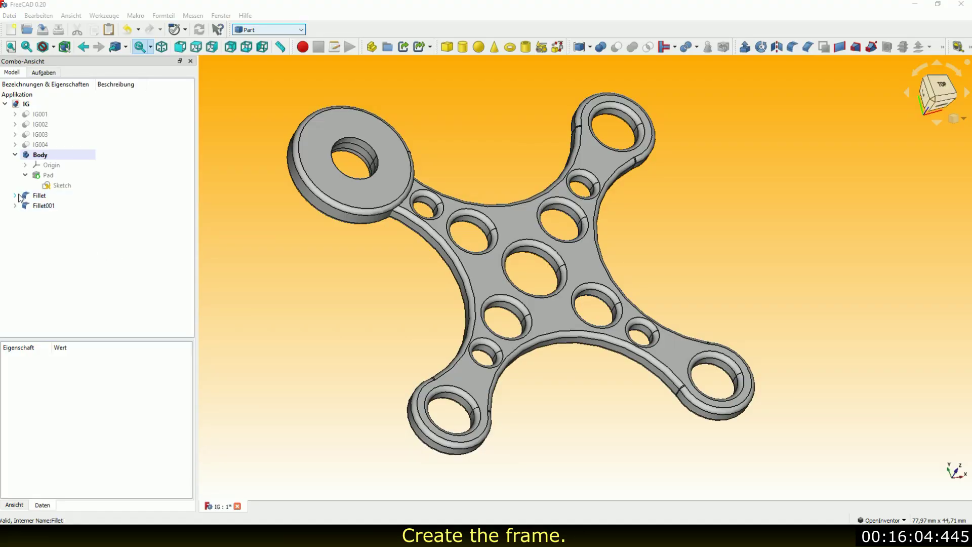
{"action": "left_click", "coordinate": [15, 195]}
{"action": "left_click", "coordinate": [15, 215]}
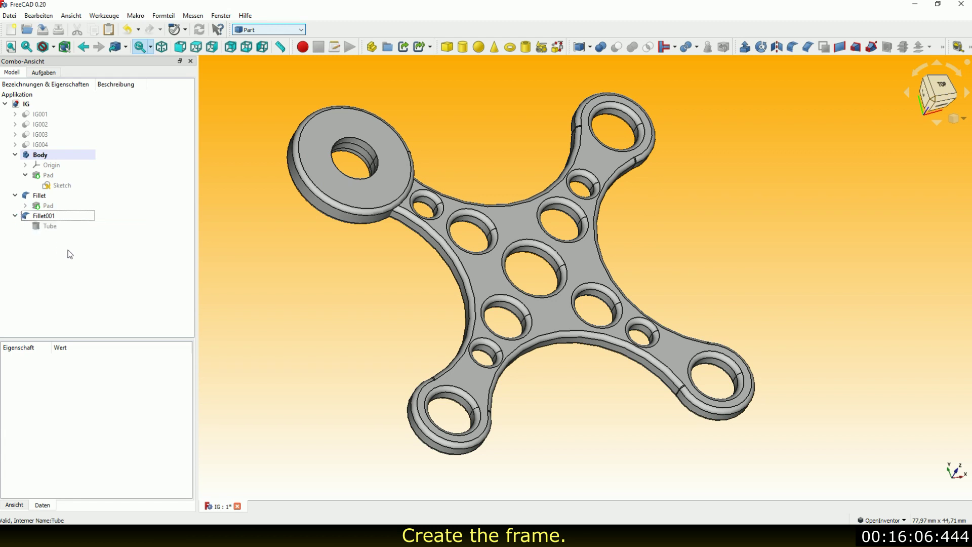
{"action": "left_click", "coordinate": [50, 226]}
{"action": "key", "text": "ctrl+c"}
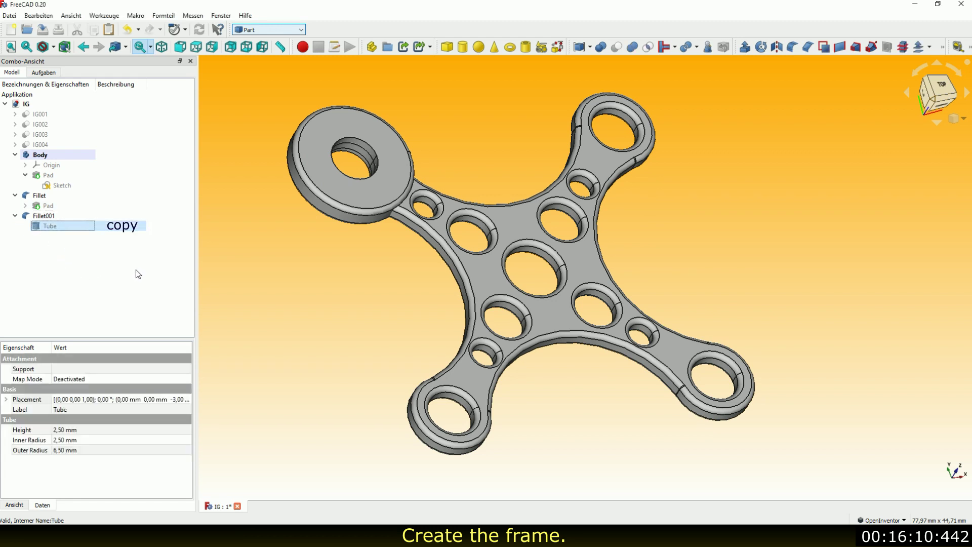
{"action": "key", "text": "ctrl+v"}
{"action": "key", "text": "ctrl+v"}
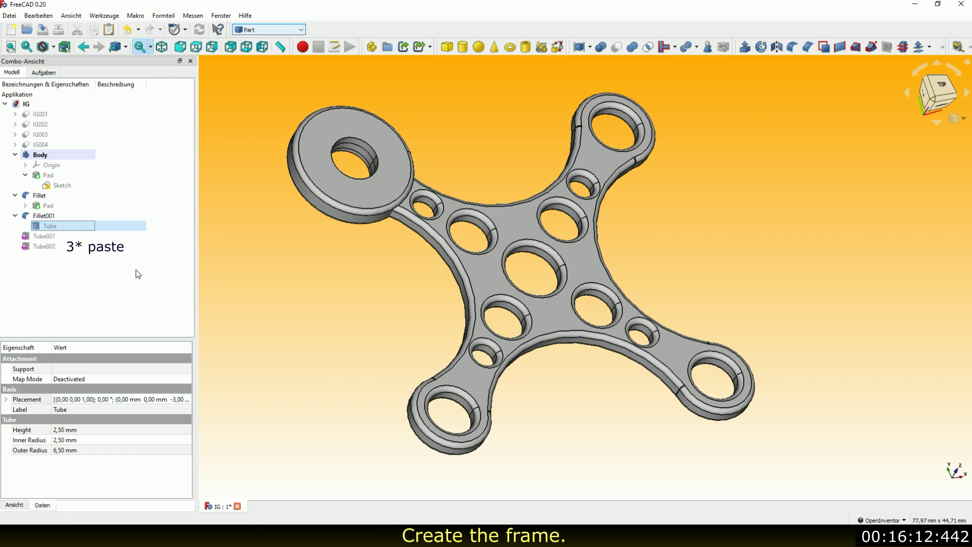
{"action": "key", "text": "ctrl+v"}
{"action": "left_click", "coordinate": [44, 236]}
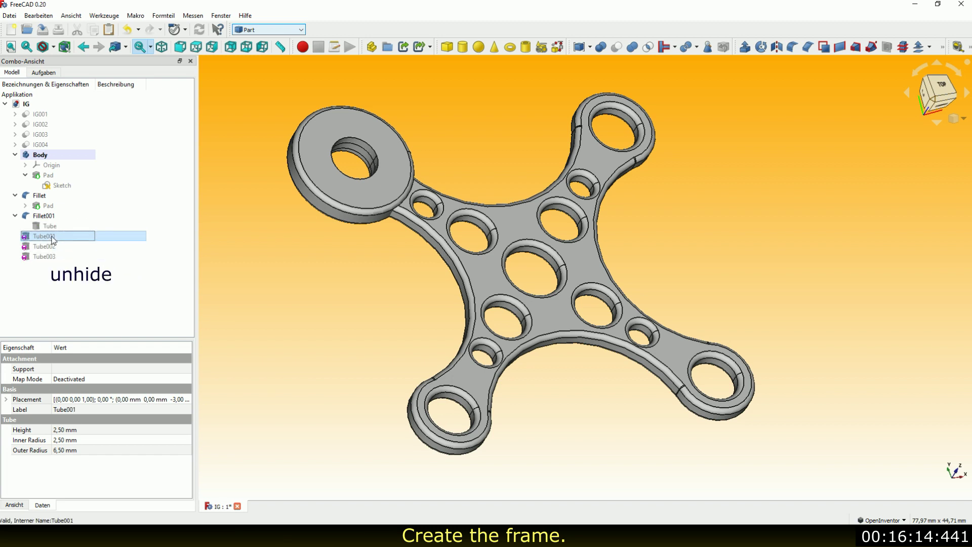
{"action": "left_click", "coordinate": [51, 256], "text": "shift"}
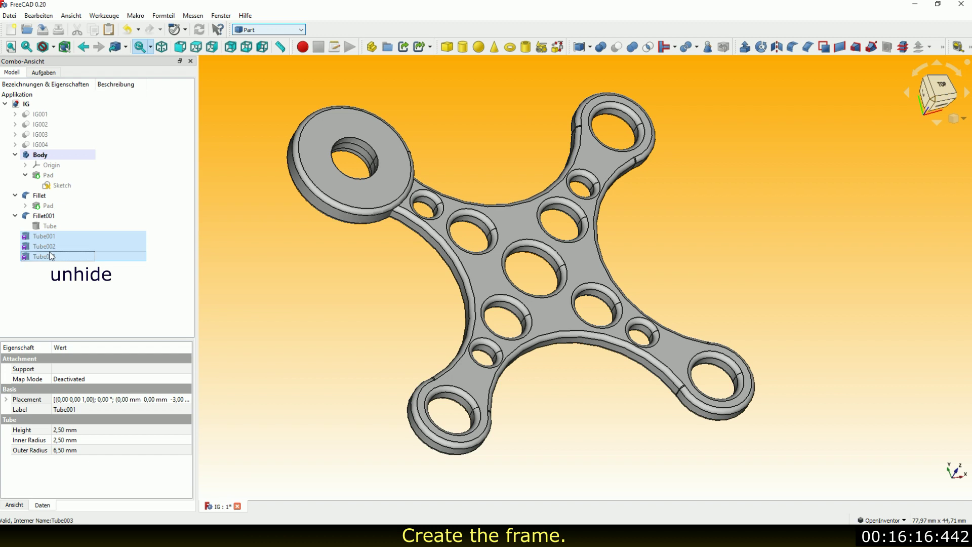
{"action": "key", "text": "space"}
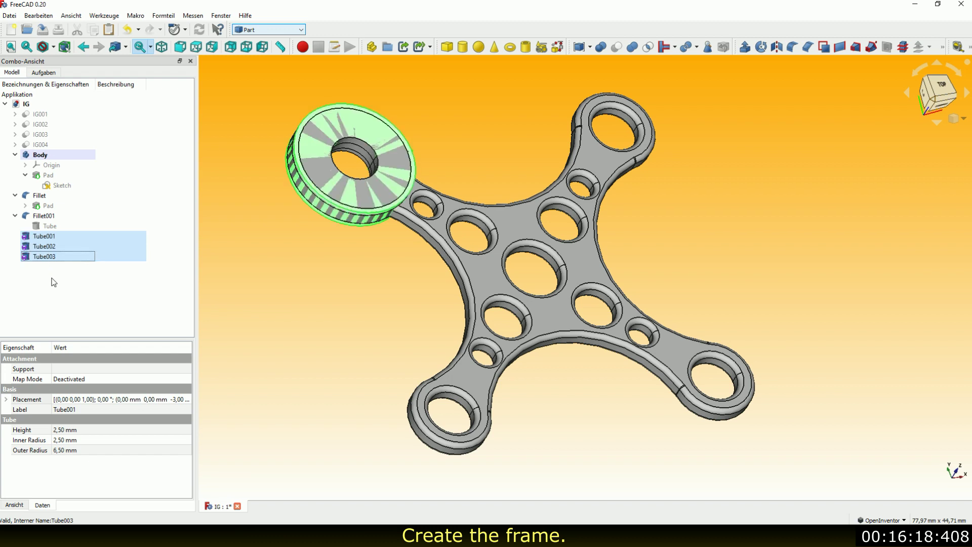
Step: Place the three tube copies on the remaining arm ends via their Placement settings
{"action": "left_click", "coordinate": [46, 236]}
{"action": "left_click", "coordinate": [45, 257]}
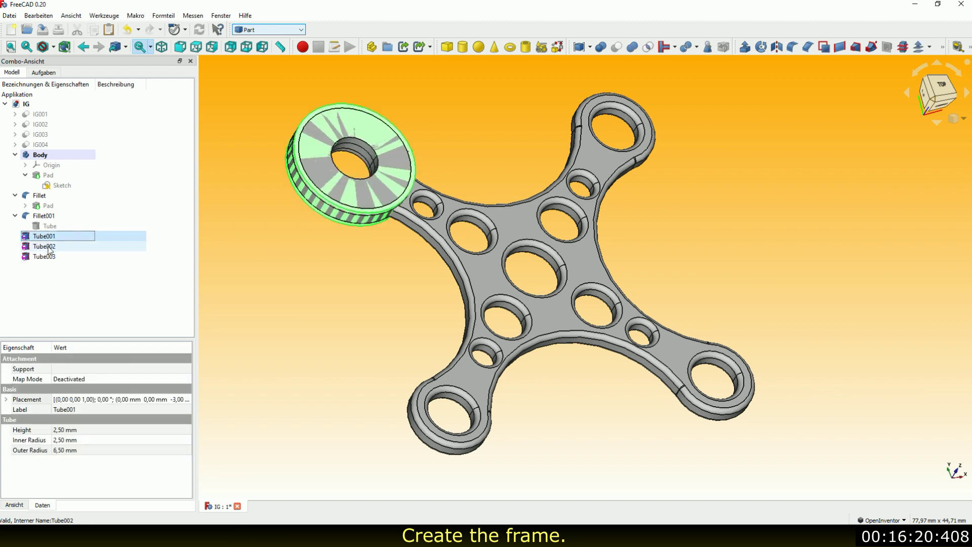
{"action": "left_click", "coordinate": [86, 120]}
{"action": "left_click", "coordinate": [56, 297]}
{"action": "left_click", "coordinate": [43, 245]}
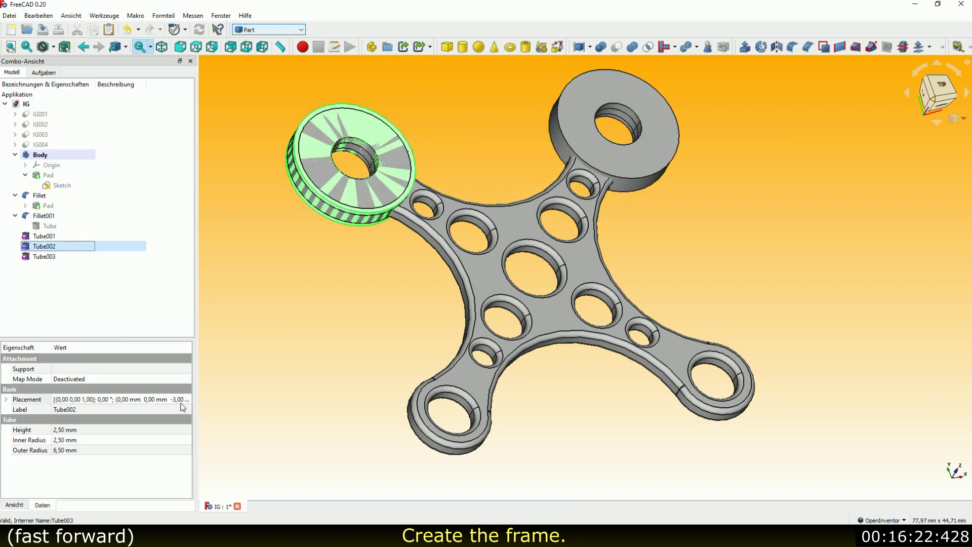
{"action": "type", "text": "-30"}
{"action": "left_click", "coordinate": [55, 298]}
{"action": "left_click", "coordinate": [43, 256]}
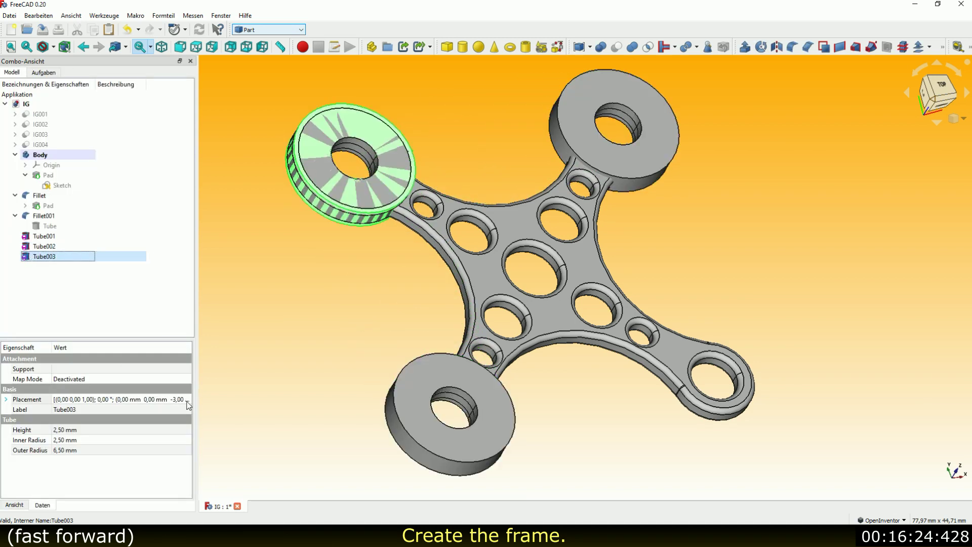
{"action": "type", "text": "30-8-30"}
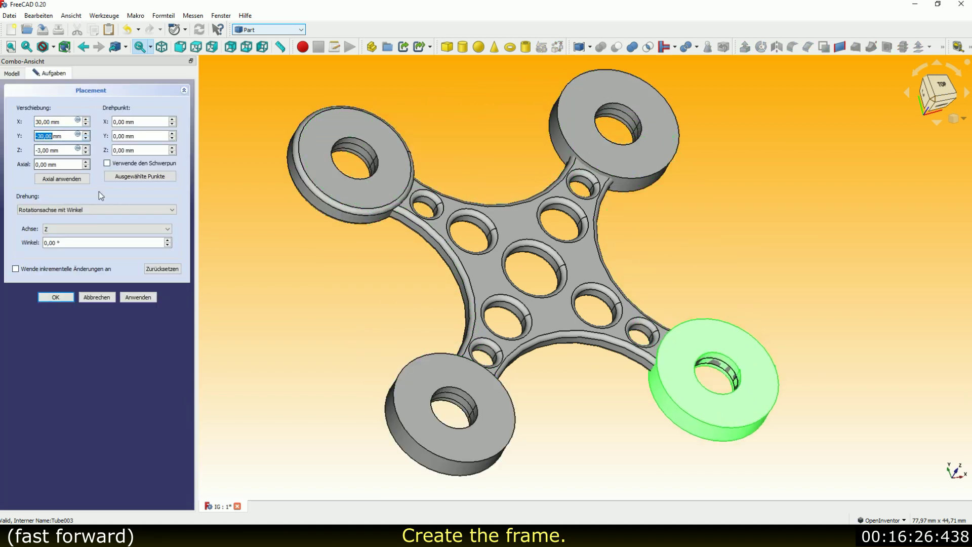
{"action": "left_click", "coordinate": [56, 297]}
Step: Round the edges of Tube001 and Tube002 with 0,5 mm fillets
{"action": "left_click", "coordinate": [792, 47]}
{"action": "left_click", "coordinate": [676, 137]}
{"action": "triple_click", "coordinate": [119, 489]}
{"action": "type", "text": "0,5"}
{"action": "left_click", "coordinate": [76, 95]}
{"action": "left_click", "coordinate": [44, 236]}
{"action": "left_click", "coordinate": [792, 47]}
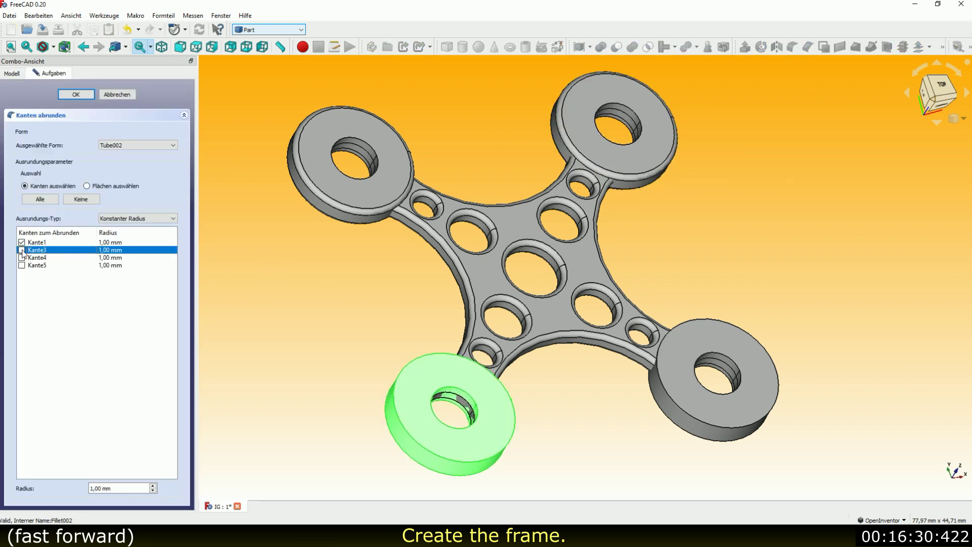
{"action": "left_click", "coordinate": [23, 254]}
{"action": "triple_click", "coordinate": [119, 488]}
{"action": "type", "text": "0,5"}
{"action": "left_click", "coordinate": [76, 94]}
Step: Round Tube003's Kante1 and Kante3 edges with a 0,5 mm fillet
{"action": "left_click", "coordinate": [44, 236]}
{"action": "left_click", "coordinate": [792, 47]}
{"action": "left_click", "coordinate": [22, 242]}
{"action": "left_click", "coordinate": [22, 249]}
{"action": "triple_click", "coordinate": [119, 489]}
{"action": "type", "text": "0"}
{"action": "left_click", "coordinate": [152, 293]}
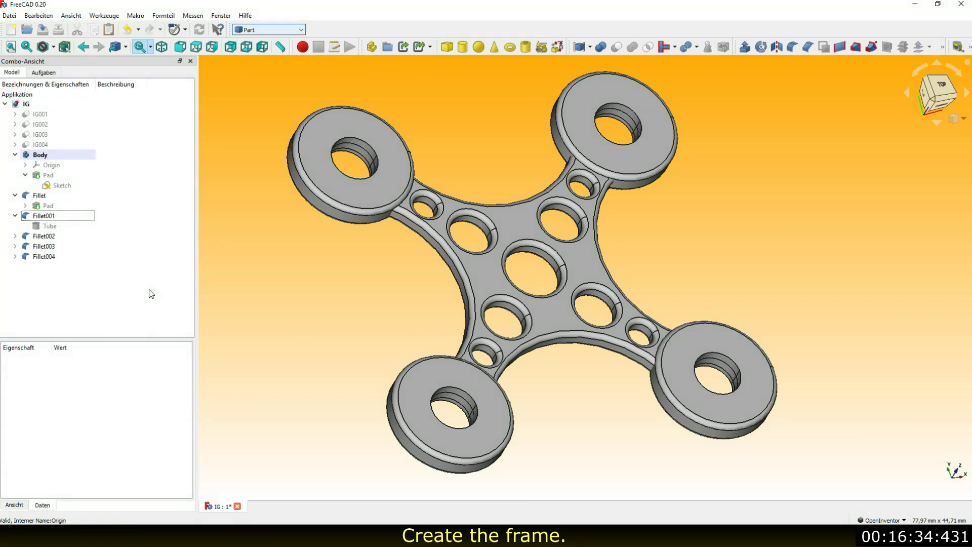
Step: Expand Fillet002–Fillet004 to confirm they are built on Tube001–Tube003, then inspect Fillet
{"action": "left_click", "coordinate": [16, 236]}
{"action": "left_click", "coordinate": [15, 257]}
{"action": "left_click", "coordinate": [15, 277]}
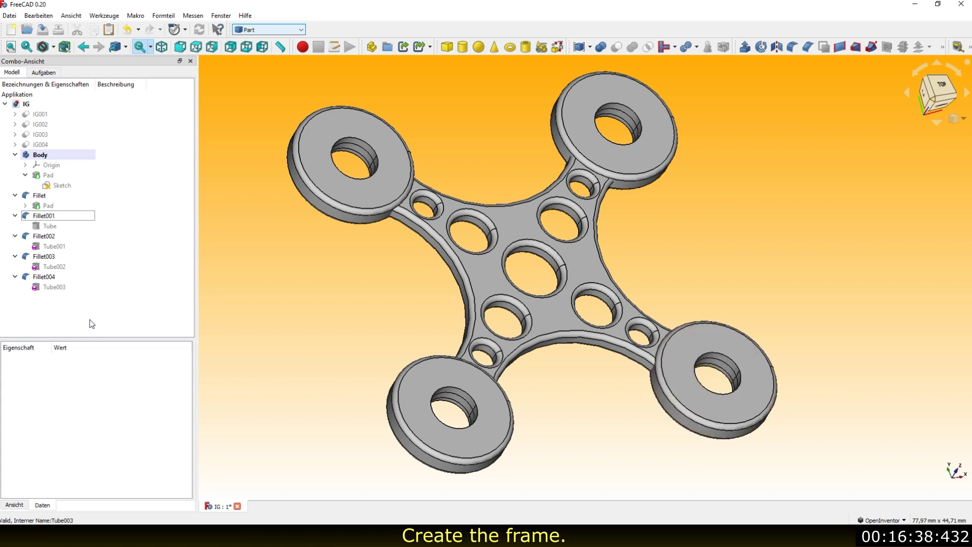
{"action": "left_click", "coordinate": [37, 196]}
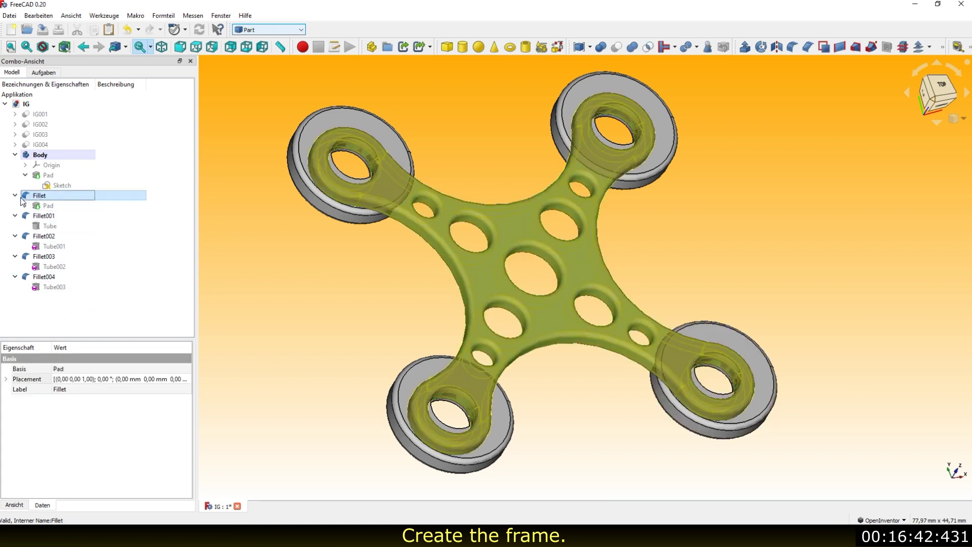
Step: Collapse Fillet through Fillet004 and the Body in the model tree
{"action": "left_click", "coordinate": [15, 195]}
{"action": "left_click", "coordinate": [15, 206]}
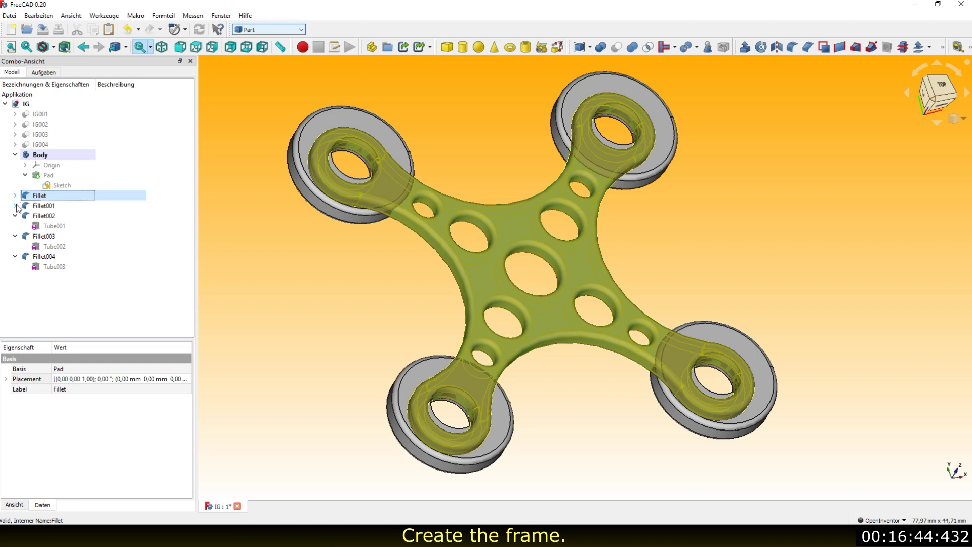
{"action": "left_click", "coordinate": [15, 226]}
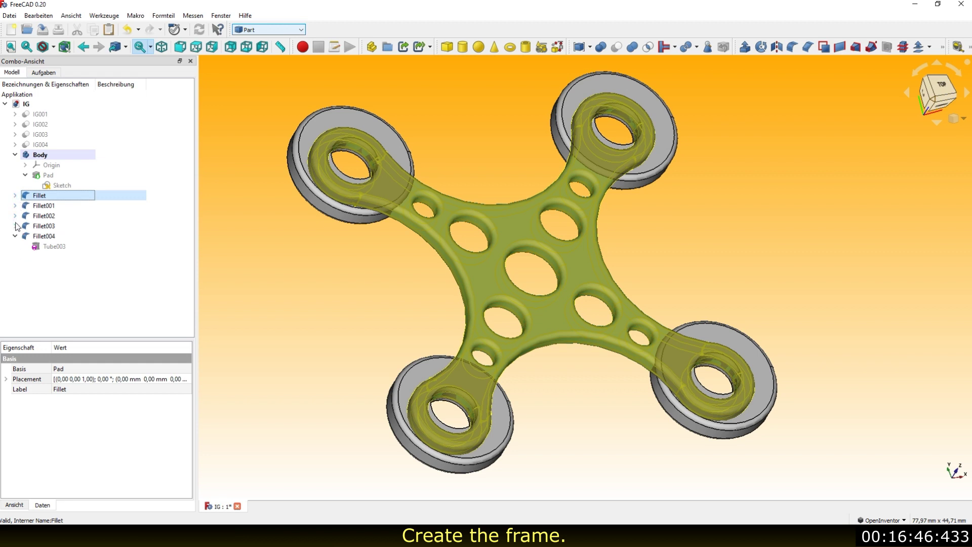
{"action": "left_click", "coordinate": [16, 236]}
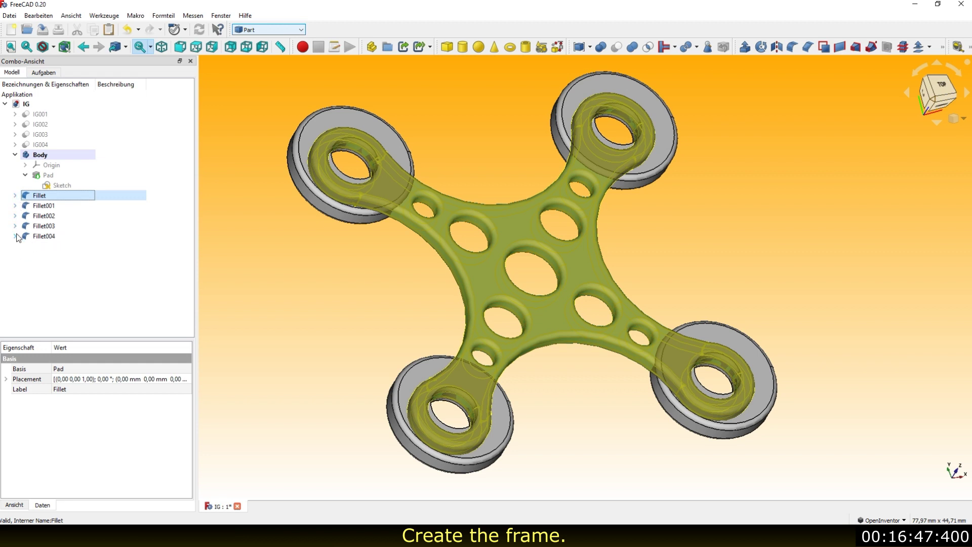
{"action": "left_click", "coordinate": [172, 301]}
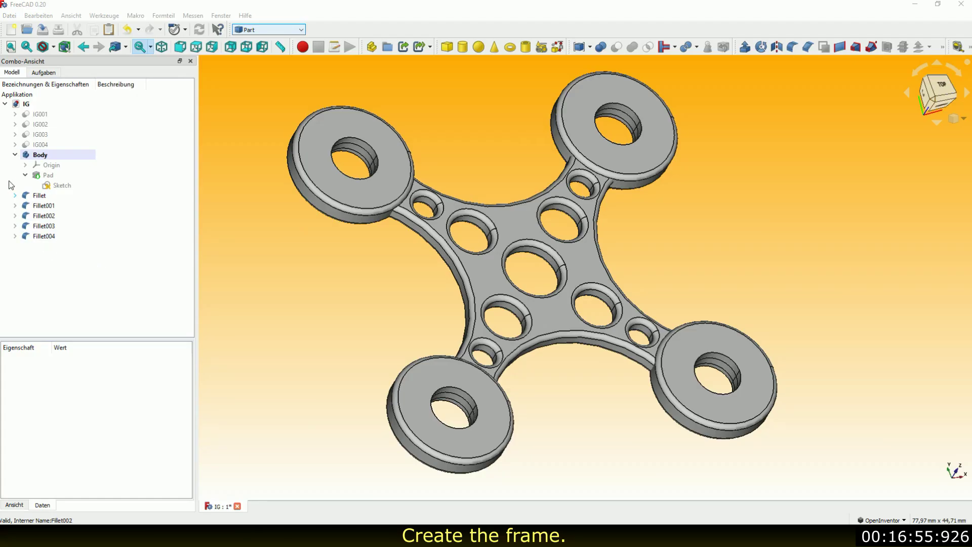
{"action": "left_click", "coordinate": [15, 155]}
Step: Union Fillet001–Fillet004 into one fused ring shape, Fusion008
{"action": "left_click", "coordinate": [37, 174]}
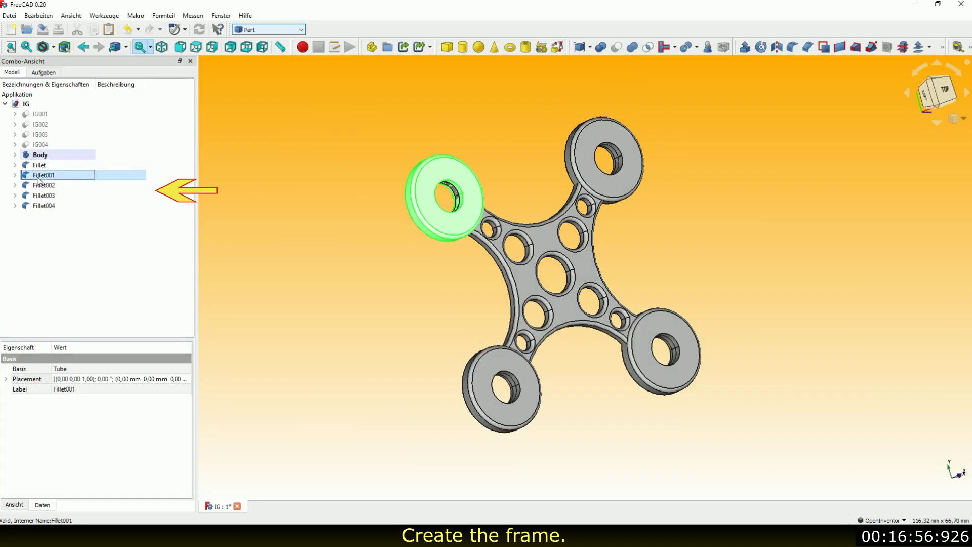
{"action": "left_click", "coordinate": [41, 206], "text": "shift"}
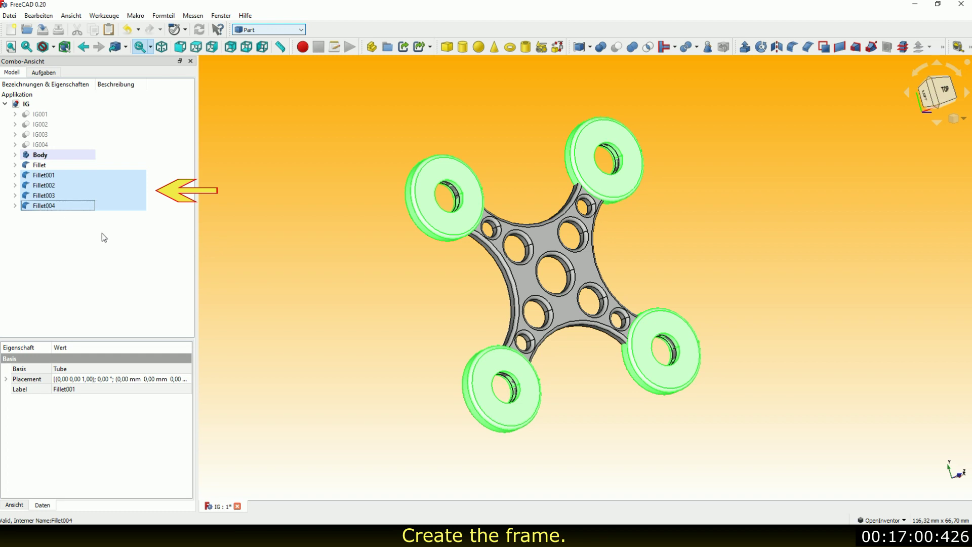
{"action": "left_click", "coordinate": [632, 47]}
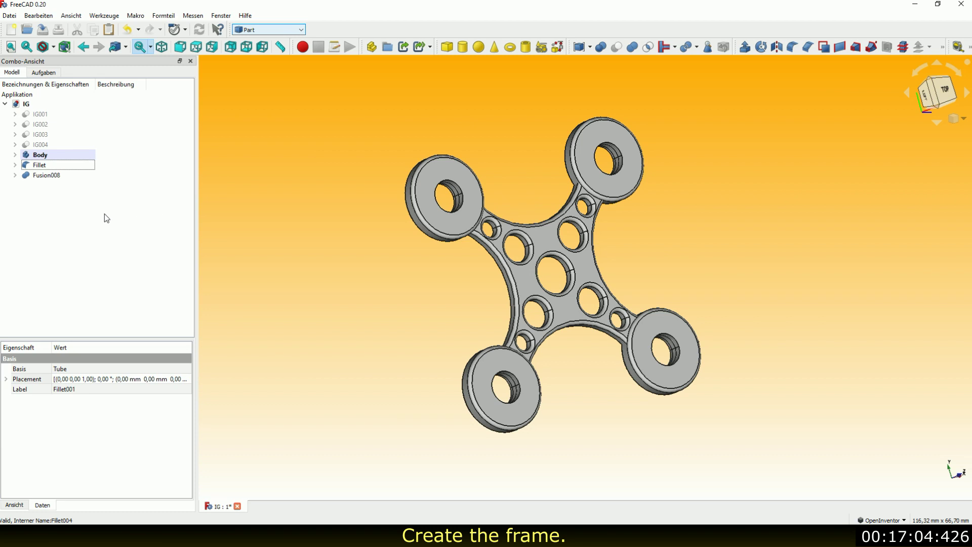
Step: Union the frame Fillet with Fusion008 into the single solid Fusion009
{"action": "left_click", "coordinate": [39, 165]}
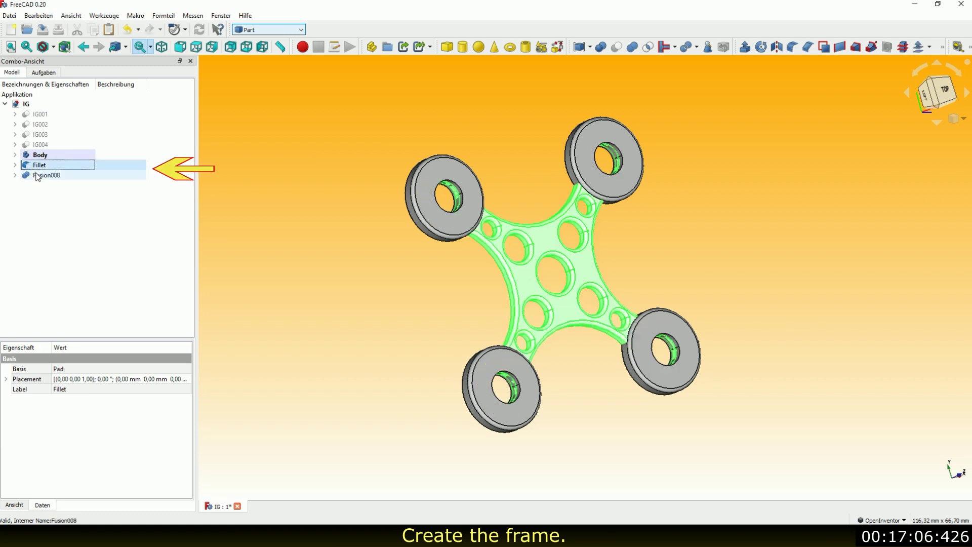
{"action": "left_click", "coordinate": [39, 176], "text": "ctrl"}
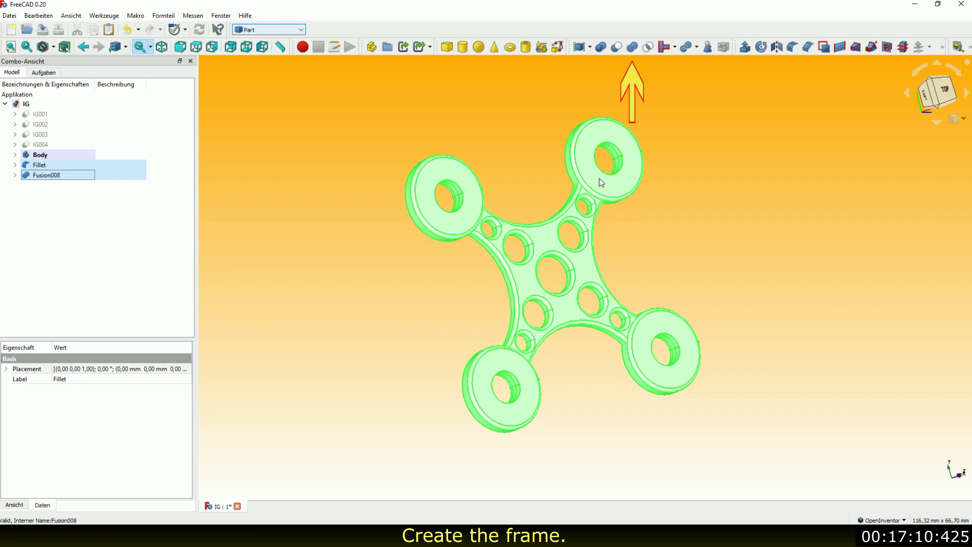
{"action": "left_click", "coordinate": [632, 47]}
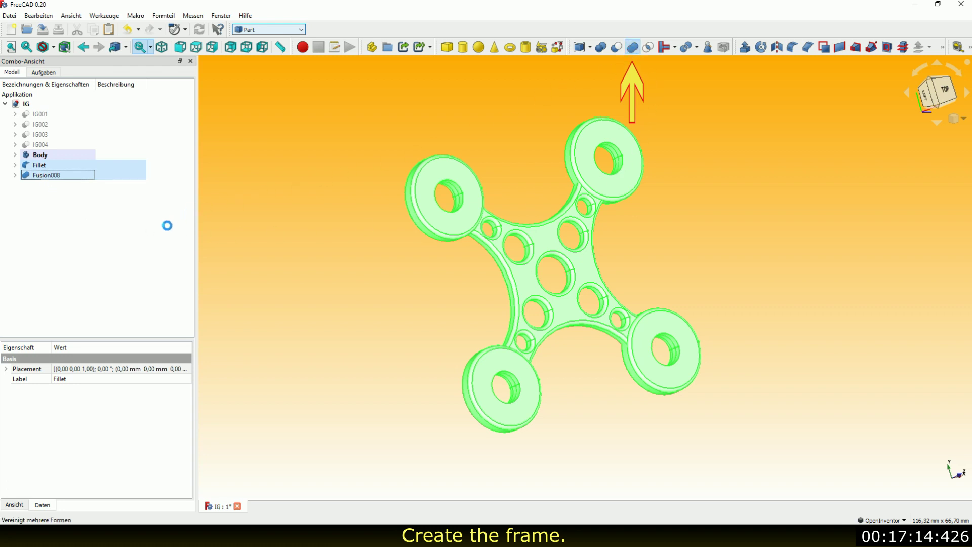
{"action": "left_click_drag", "start_coordinate": [499, 315], "coordinate": [649, 232]}
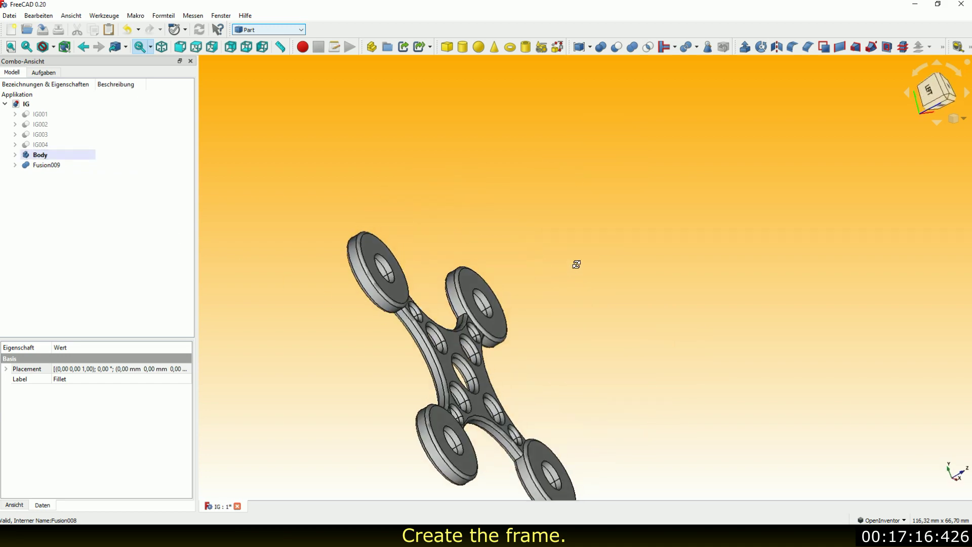
{"action": "left_click_drag", "start_coordinate": [649, 232], "coordinate": [510, 321]}
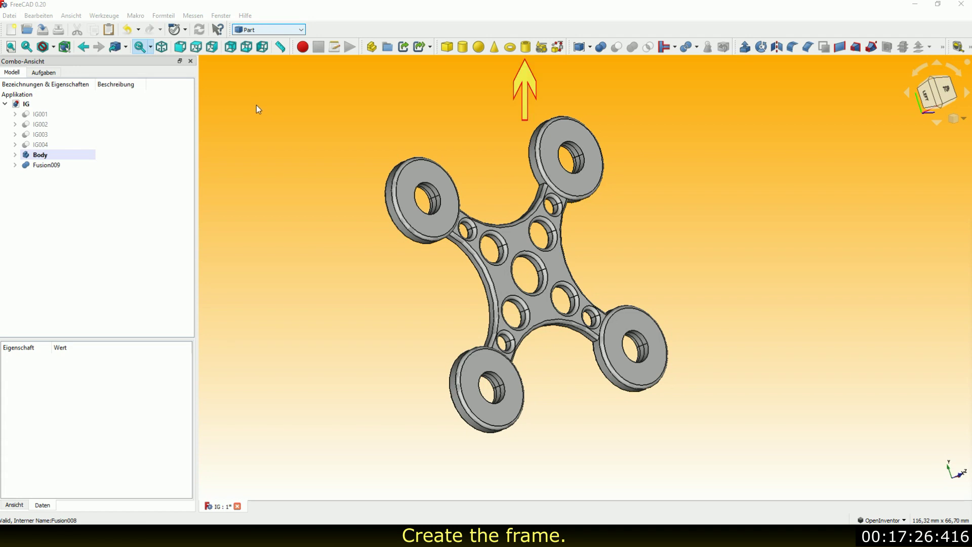
Step: Create a new Part tube, Tube004, and select it in the tree
{"action": "left_click", "coordinate": [526, 46]}
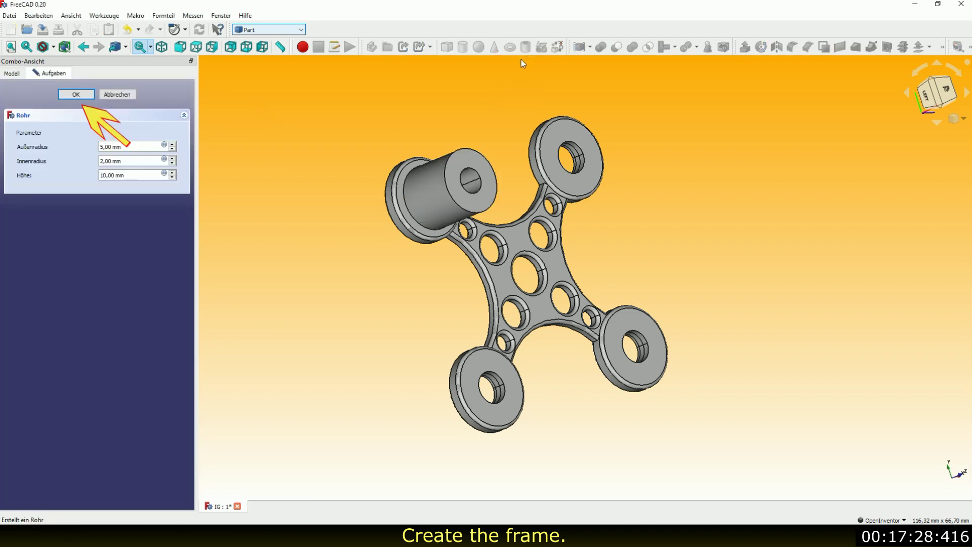
{"action": "left_click", "coordinate": [76, 94]}
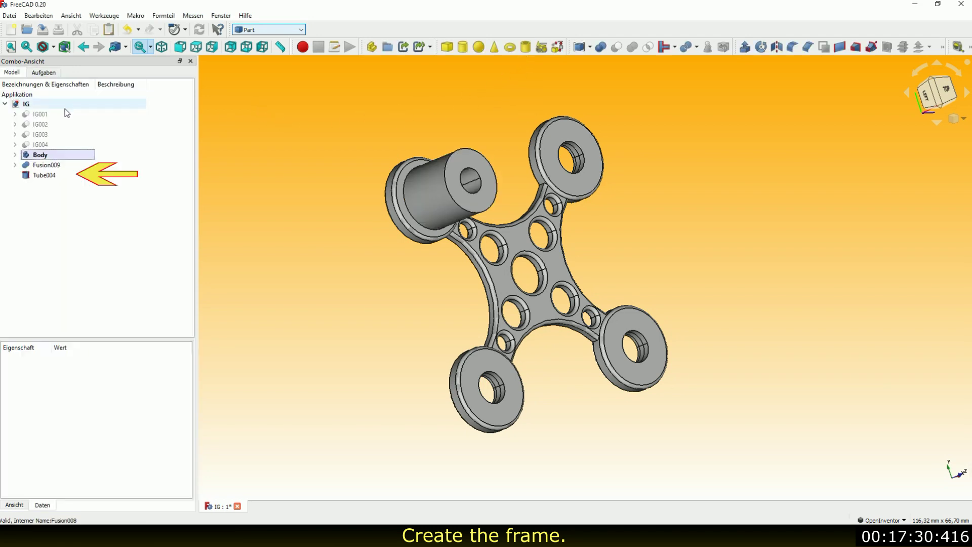
{"action": "left_click", "coordinate": [31, 176]}
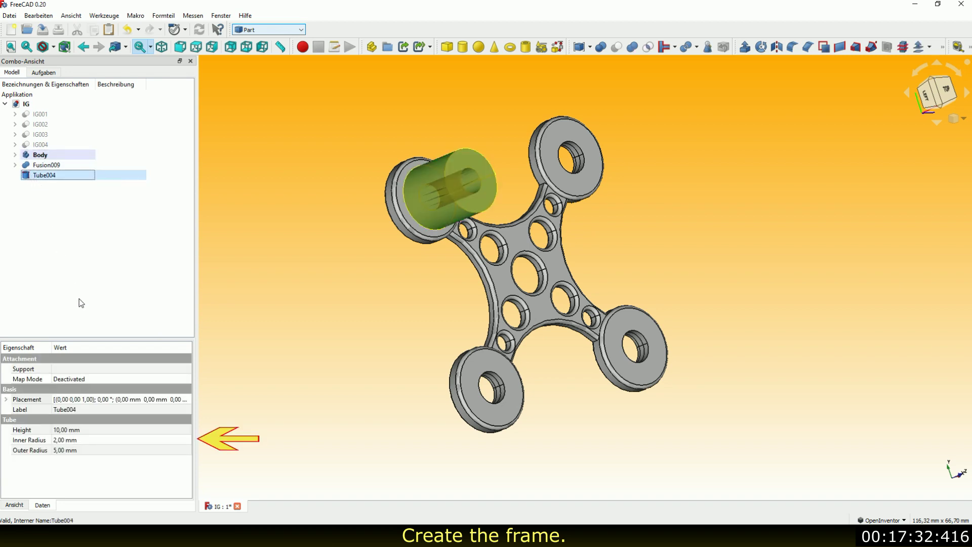
Step: Size Tube004 to 7 mm height, 2,5 mm inner and 4,3 mm outer radius
{"action": "left_click", "coordinate": [99, 429]}
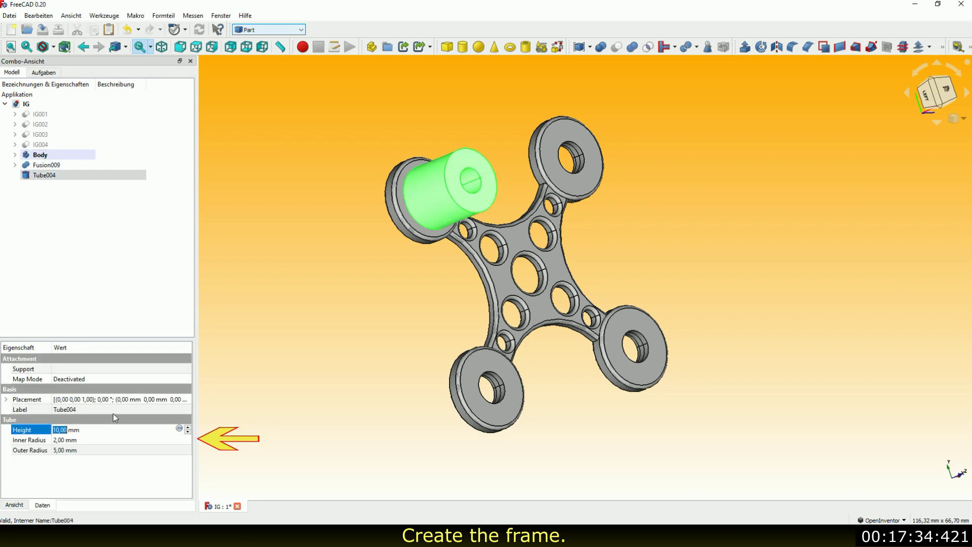
{"action": "type", "text": "7"}
{"action": "key", "text": "Tab"}
{"action": "type", "text": "2,5"}
{"action": "key", "text": "Tab"}
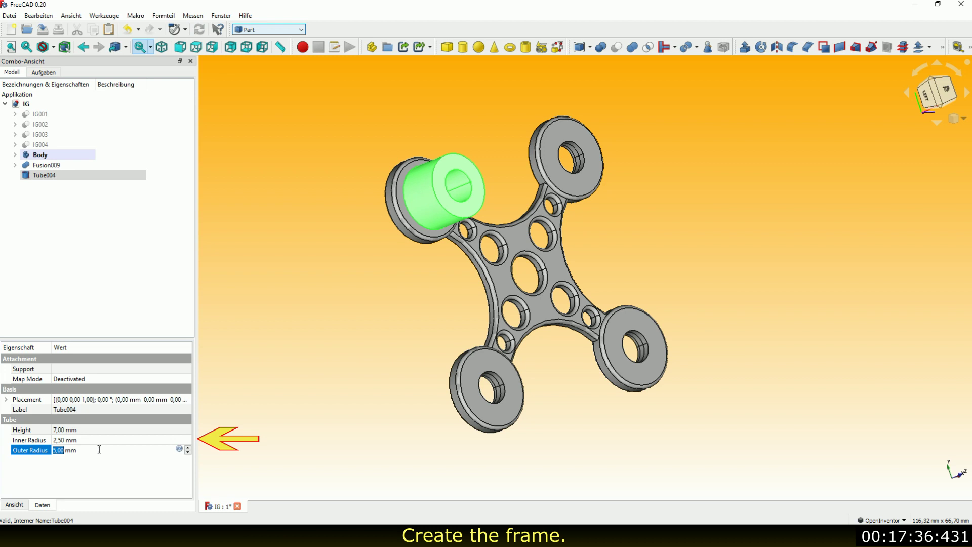
{"action": "type", "text": "4,3"}
{"action": "key", "text": "Return"}
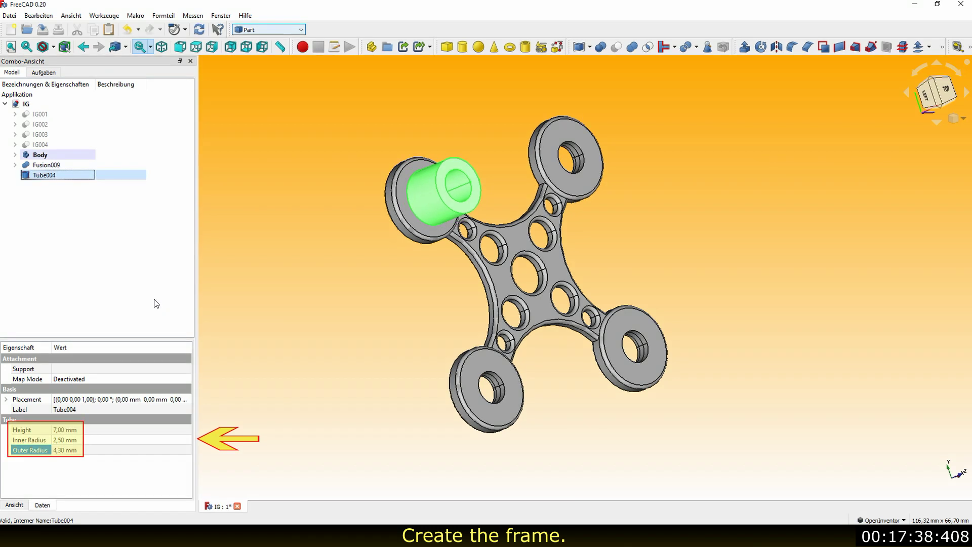
{"action": "left_click", "coordinate": [157, 304]}
{"action": "left_click_drag", "start_coordinate": [387, 229], "coordinate": [806, 280]}
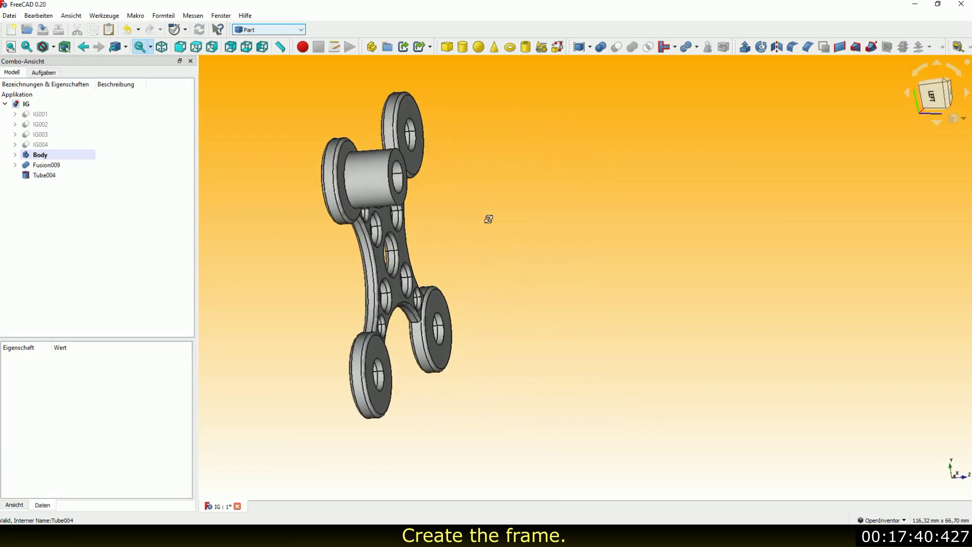
{"action": "scroll", "coordinate": [521, 195], "scroll_direction": "up", "scroll_amount": 5}
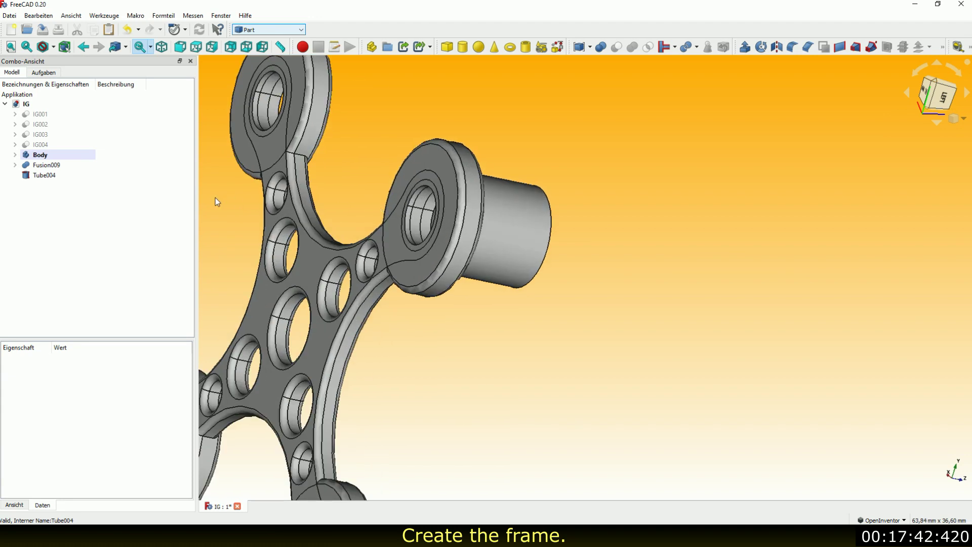
{"action": "left_click", "coordinate": [42, 178]}
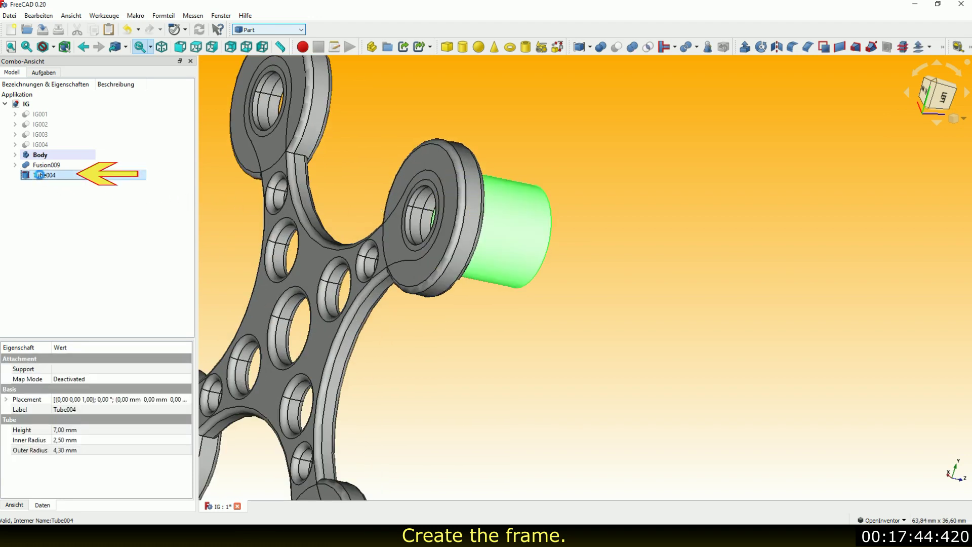
Step: Lower the Tube004 peg to Z = -3,00 mm so it sits inside the end ring
{"action": "right_click", "coordinate": [42, 178]}
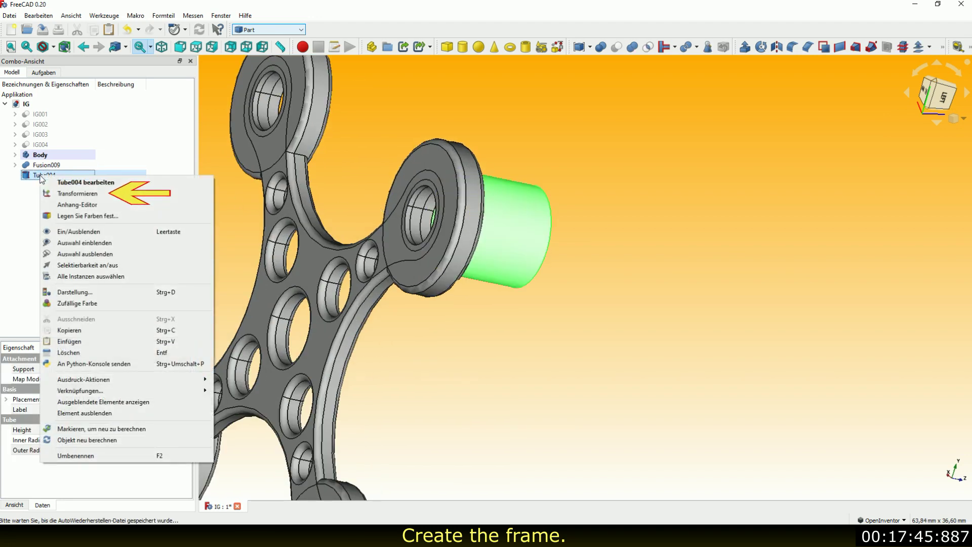
{"action": "left_click", "coordinate": [63, 194]}
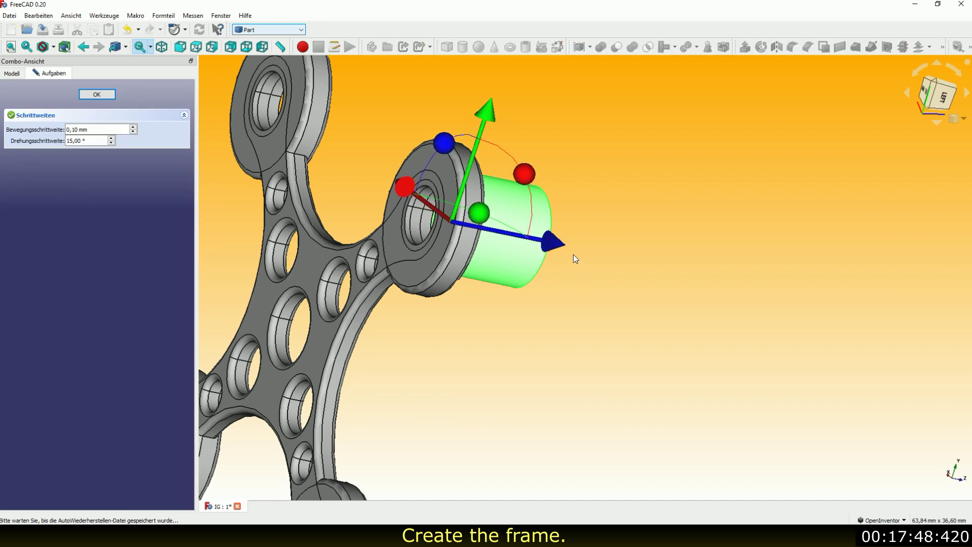
{"action": "left_click_drag", "start_coordinate": [559, 245], "coordinate": [527, 244]}
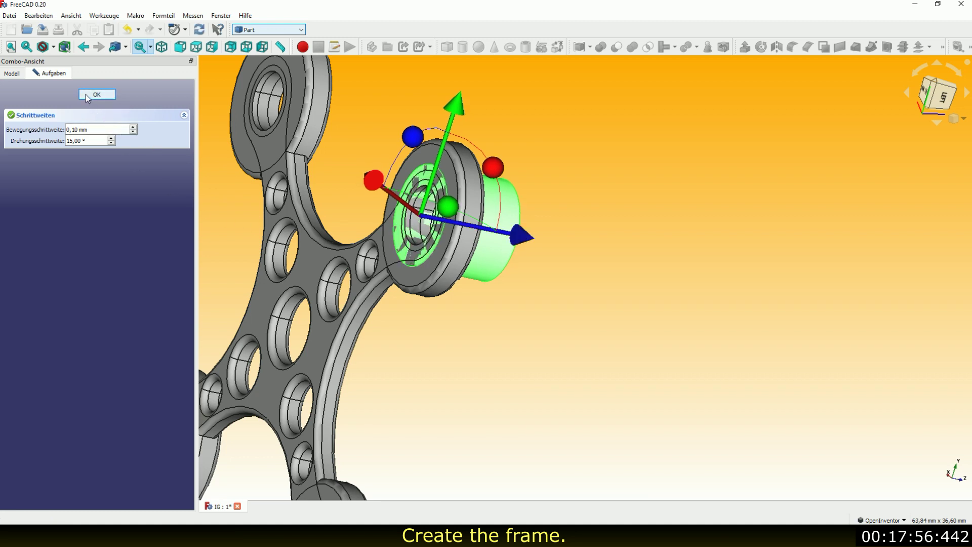
{"action": "left_click", "coordinate": [87, 96]}
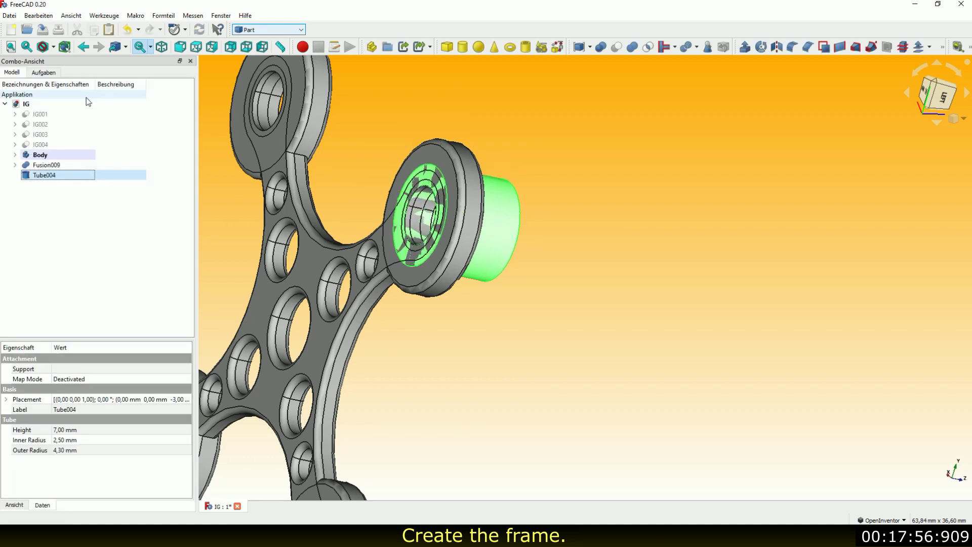
{"action": "left_click", "coordinate": [184, 401]}
{"action": "left_click", "coordinate": [185, 401]}
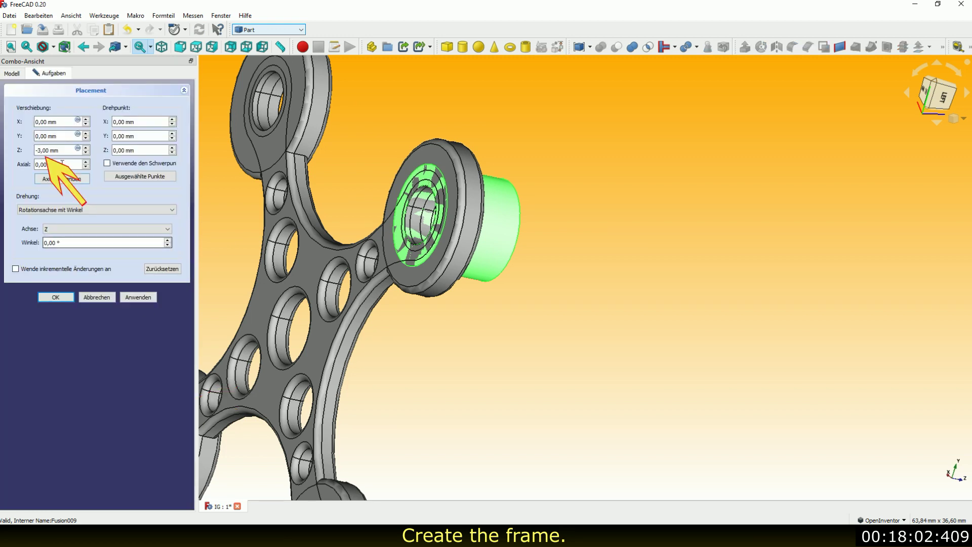
{"action": "left_click", "coordinate": [55, 297]}
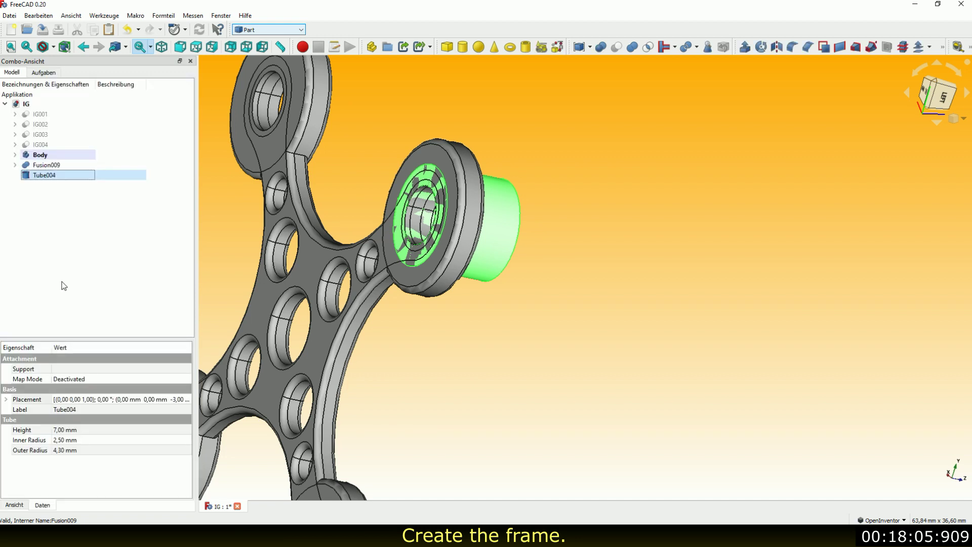
{"action": "left_click", "coordinate": [154, 224]}
Step: Fillet the Tube004 peg's outer and inner top edges with a 0,5 mm radius
{"action": "middle_click_drag", "start_coordinate": [479, 201], "coordinate": [269, 208]}
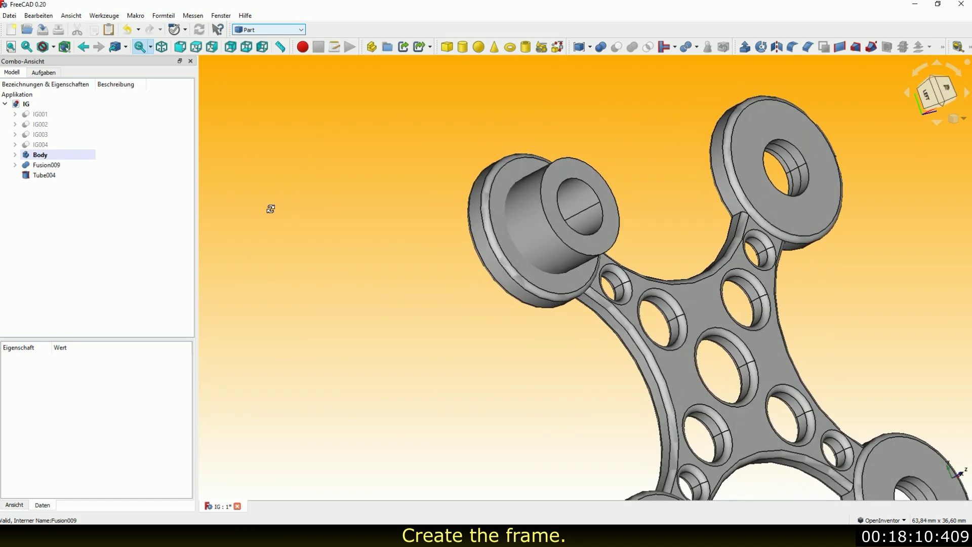
{"action": "scroll", "coordinate": [324, 186], "scroll_direction": "down", "scroll_amount": 2}
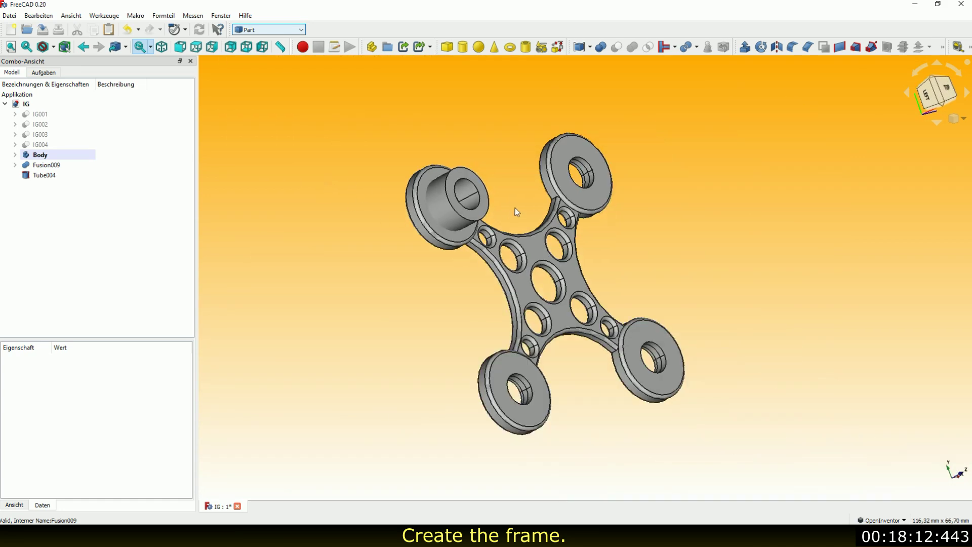
{"action": "scroll", "coordinate": [538, 200], "scroll_direction": "up", "scroll_amount": 1}
{"action": "scroll", "coordinate": [538, 200], "scroll_direction": "up", "scroll_amount": 1}
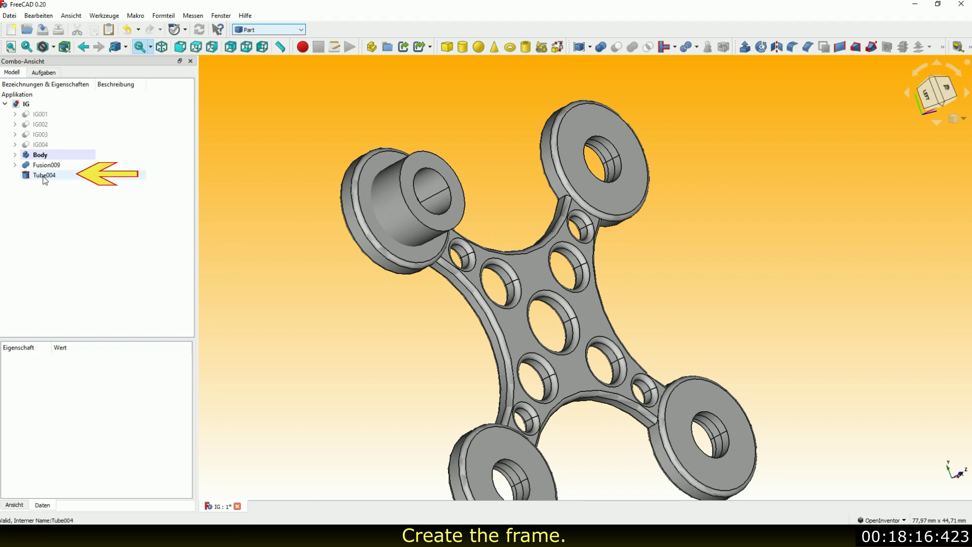
{"action": "left_click", "coordinate": [44, 177]}
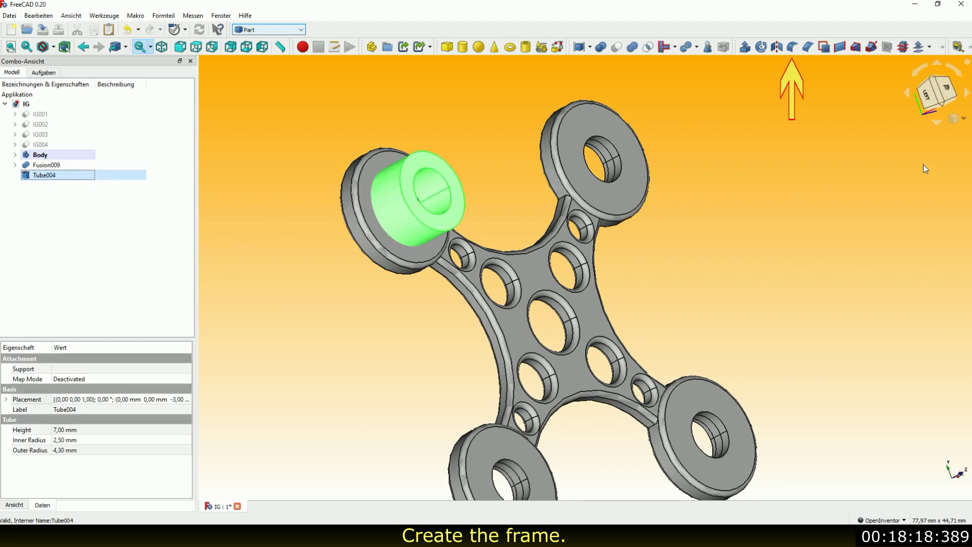
{"action": "left_click", "coordinate": [792, 46]}
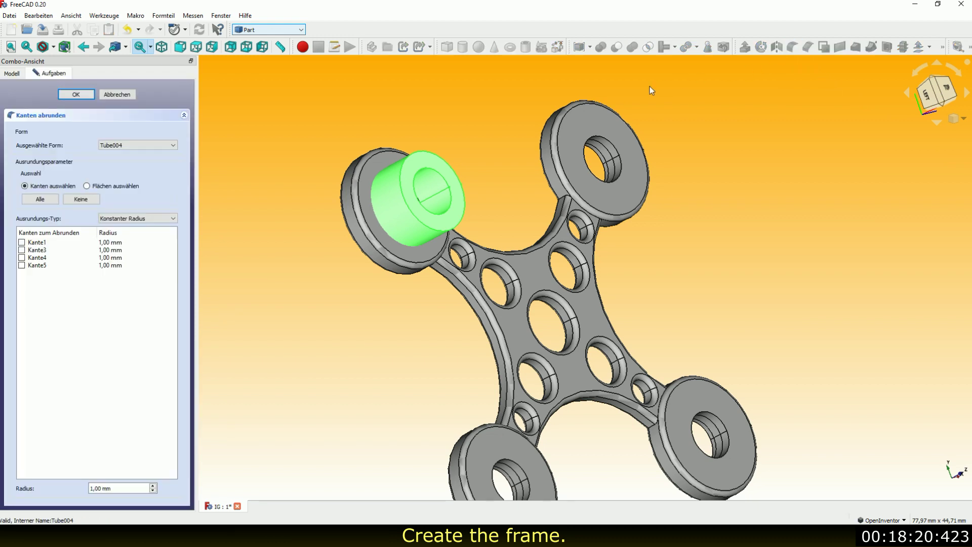
{"action": "left_click", "coordinate": [474, 160]}
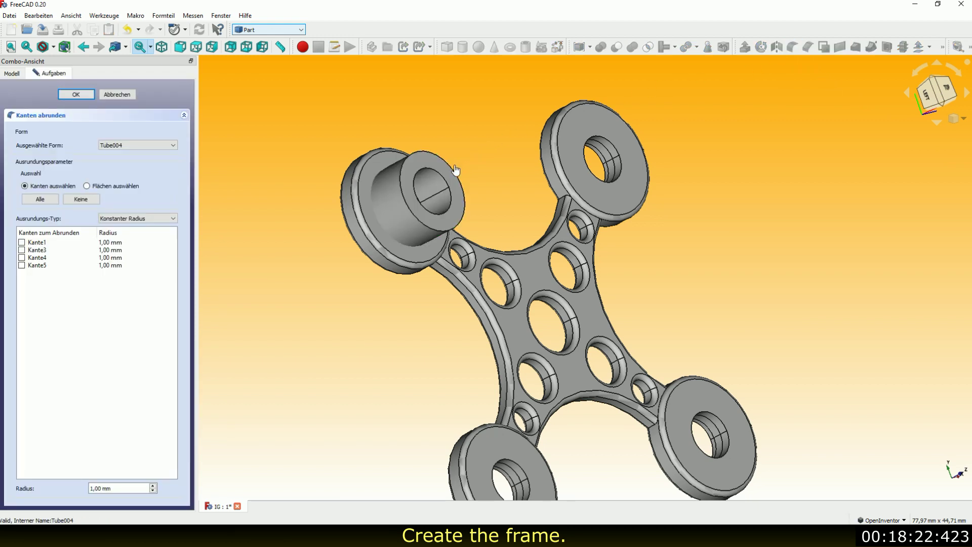
{"action": "left_click", "coordinate": [452, 166]}
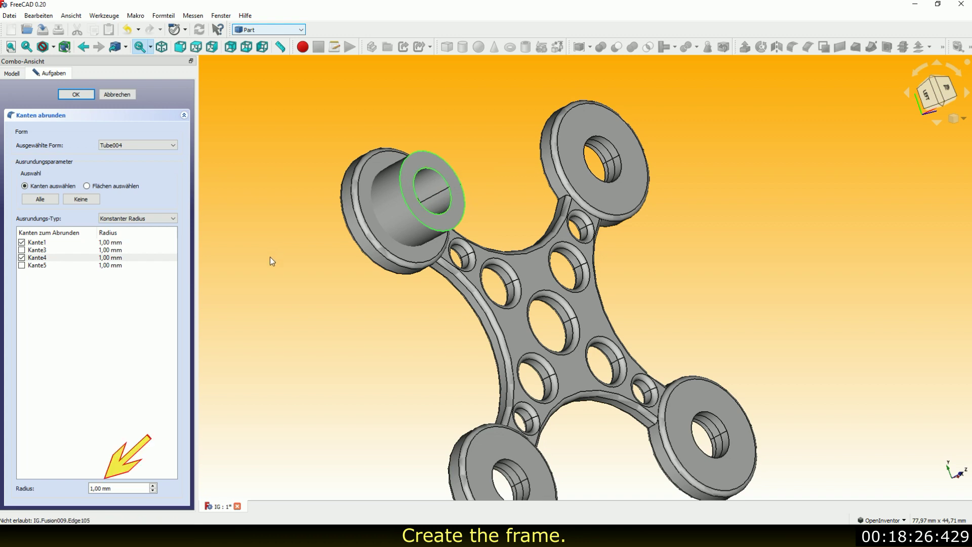
{"action": "left_click_drag", "start_coordinate": [131, 488], "coordinate": [75, 474]}
{"action": "type", "text": "0"}
{"action": "left_click", "coordinate": [76, 94]}
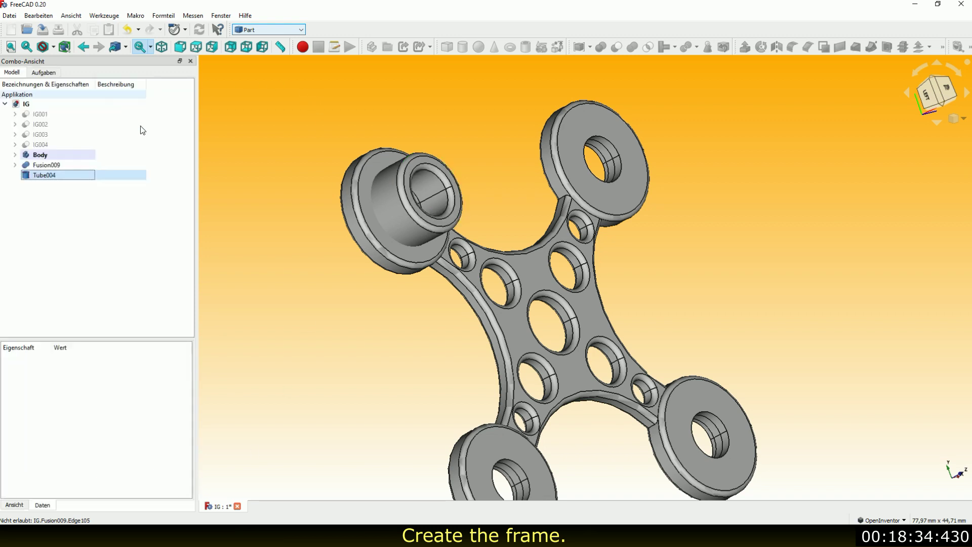
Step: Paste copies of the Tube004 peg from inside Fillet005 as Tube005–Tube007
{"action": "scroll", "coordinate": [350, 228], "scroll_direction": "down", "scroll_amount": 2}
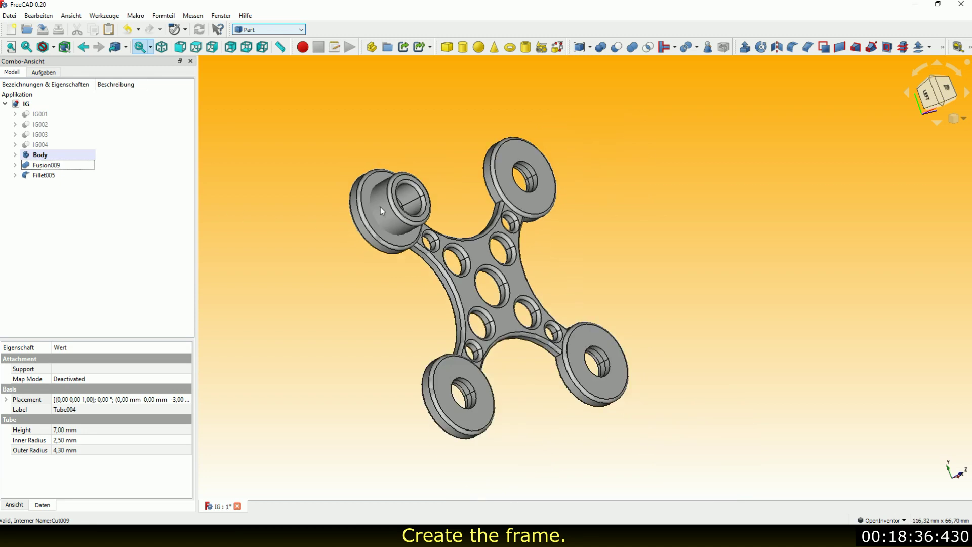
{"action": "mouse_move", "coordinate": [381, 207]}
{"action": "left_mouse_down"}
{"action": "mouse_move", "coordinate": [340, 275]}
{"action": "mouse_move", "coordinate": [427, 257]}
{"action": "mouse_move", "coordinate": [562, 260]}
{"action": "mouse_move", "coordinate": [755, 244]}
{"action": "mouse_move", "coordinate": [718, 256]}
{"action": "mouse_move", "coordinate": [495, 213]}
{"action": "mouse_move", "coordinate": [398, 242]}
{"action": "left_mouse_up"}
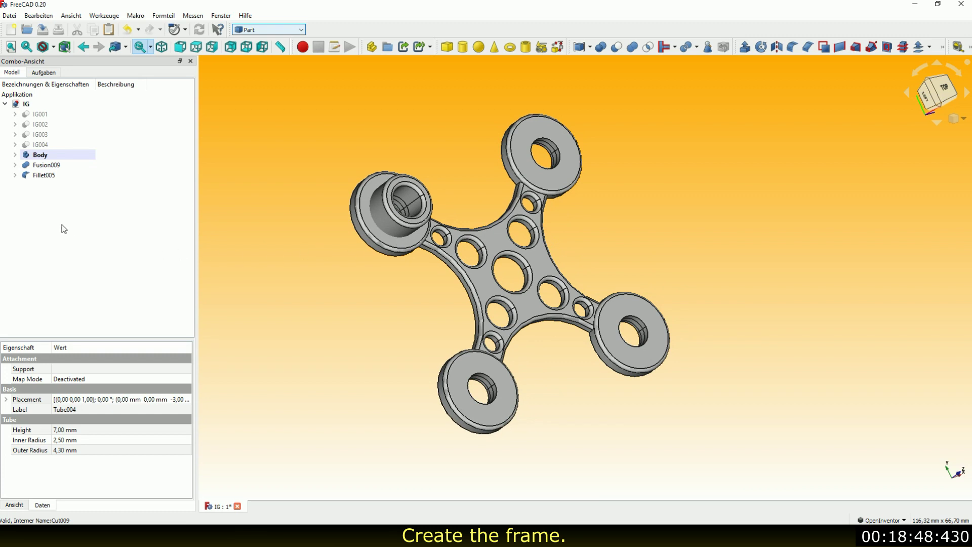
{"action": "left_click", "coordinate": [15, 175]}
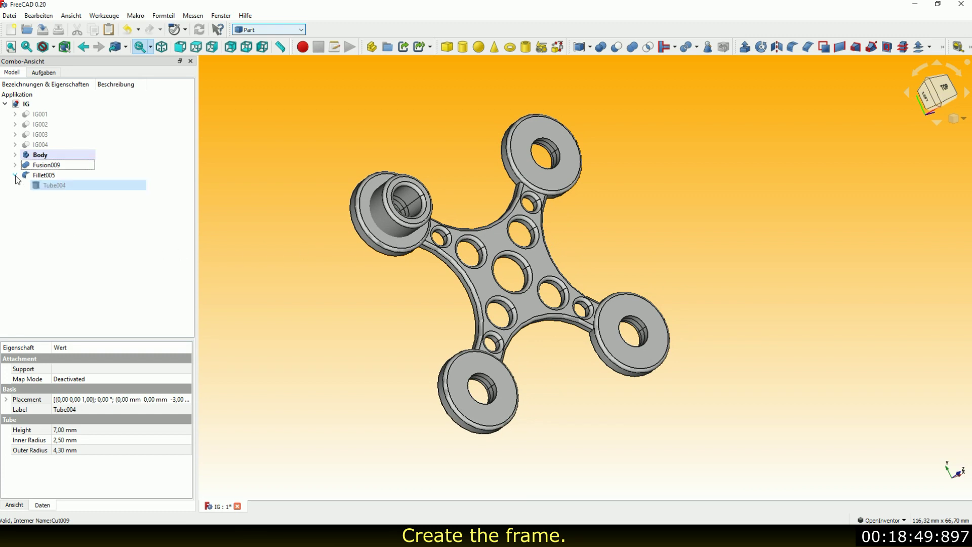
{"action": "left_click", "coordinate": [40, 186]}
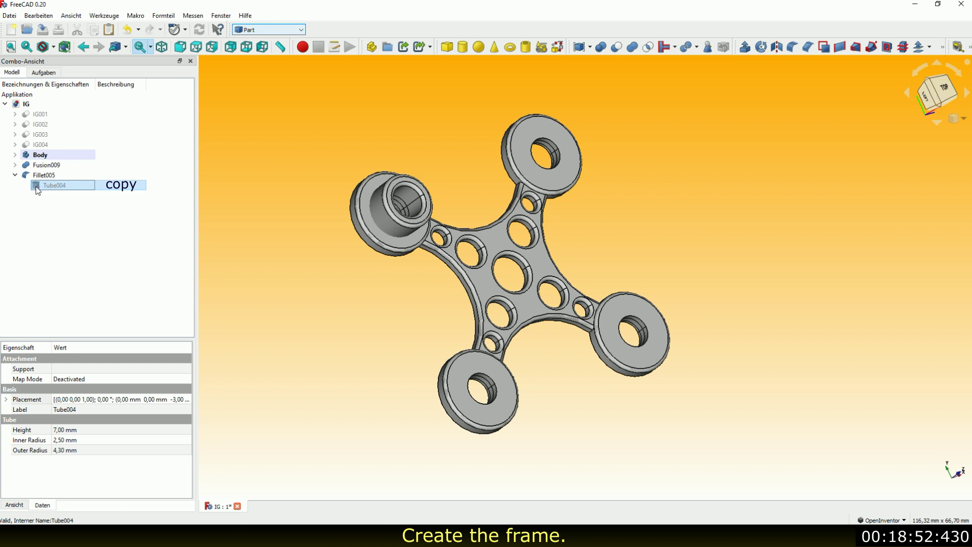
{"action": "key", "text": "ctrl+v"}
{"action": "key", "text": "ctrl+v"}
{"action": "key", "text": "ctrl+v"}
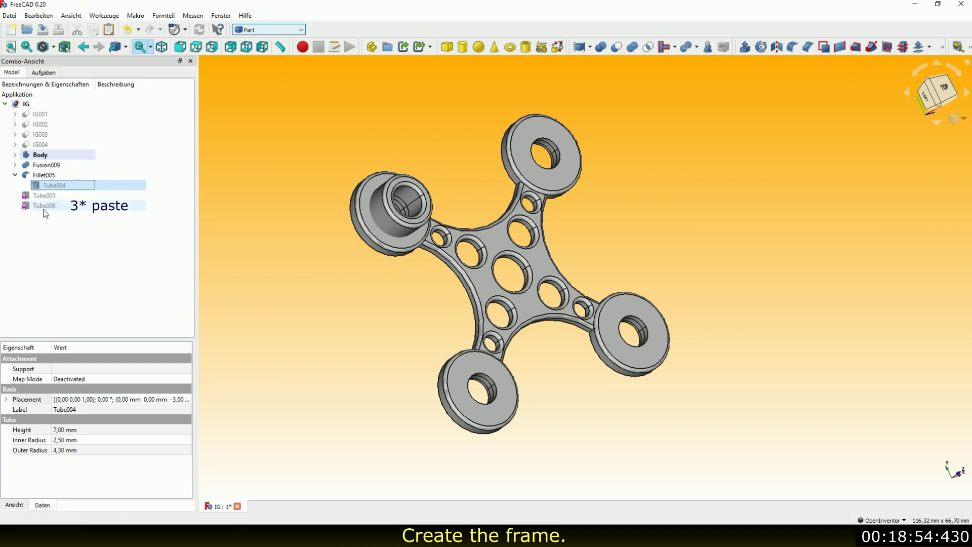
Step: Make the Tube005, Tube006 and Tube007 peg copies visible
{"action": "left_click", "coordinate": [45, 196]}
{"action": "key", "text": "space"}
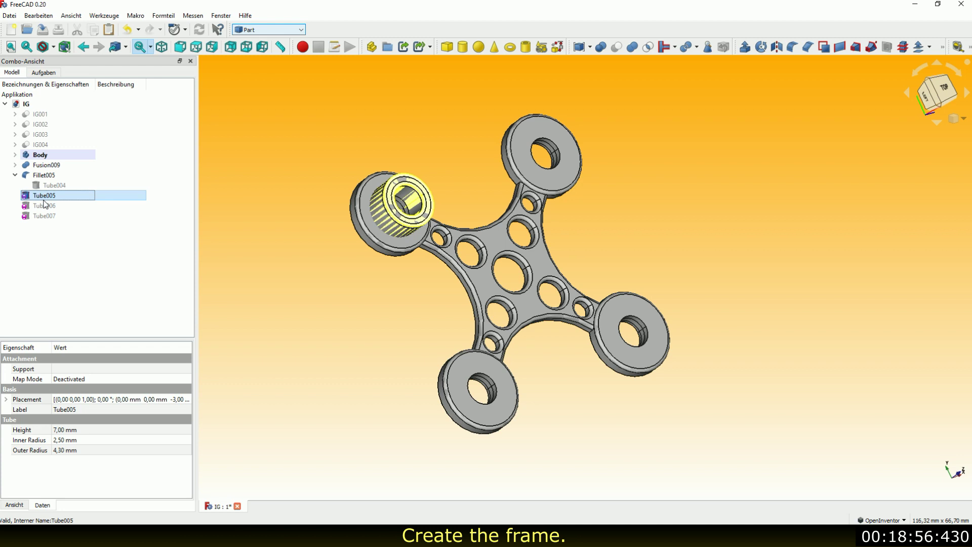
{"action": "left_click", "coordinate": [43, 206]}
{"action": "key", "text": "space"}
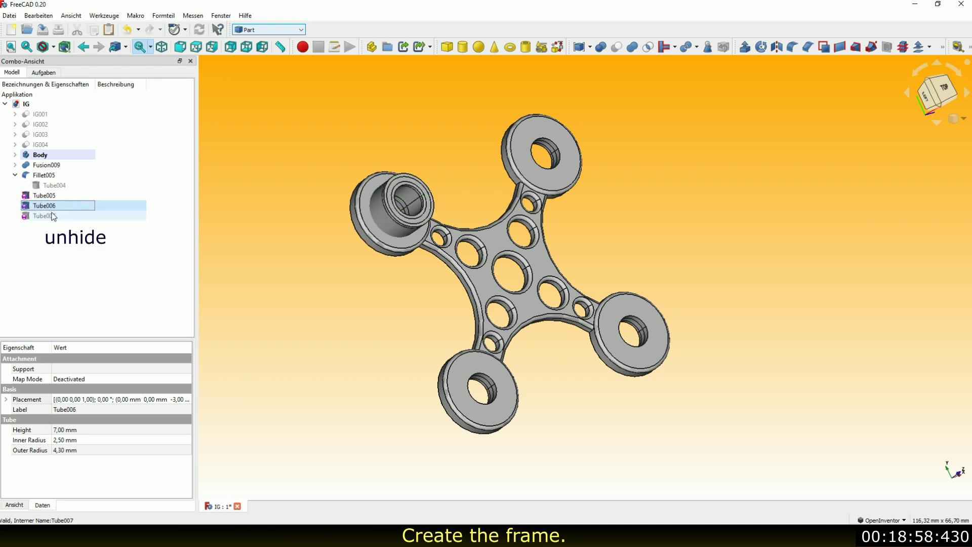
{"action": "left_click", "coordinate": [44, 216]}
{"action": "key", "text": "space"}
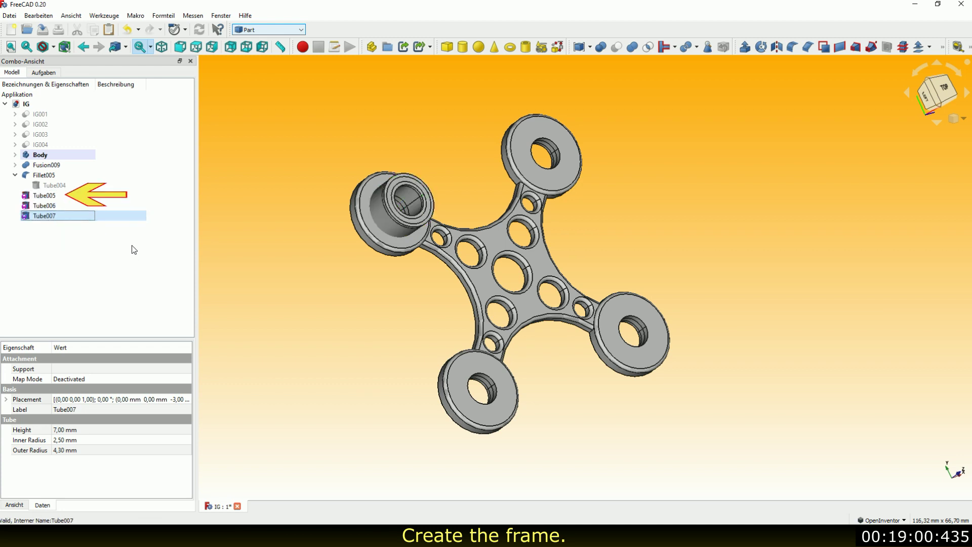
Step: Select Tube005 and its Placement property
{"action": "left_click", "coordinate": [130, 245]}
{"action": "left_click", "coordinate": [52, 199]}
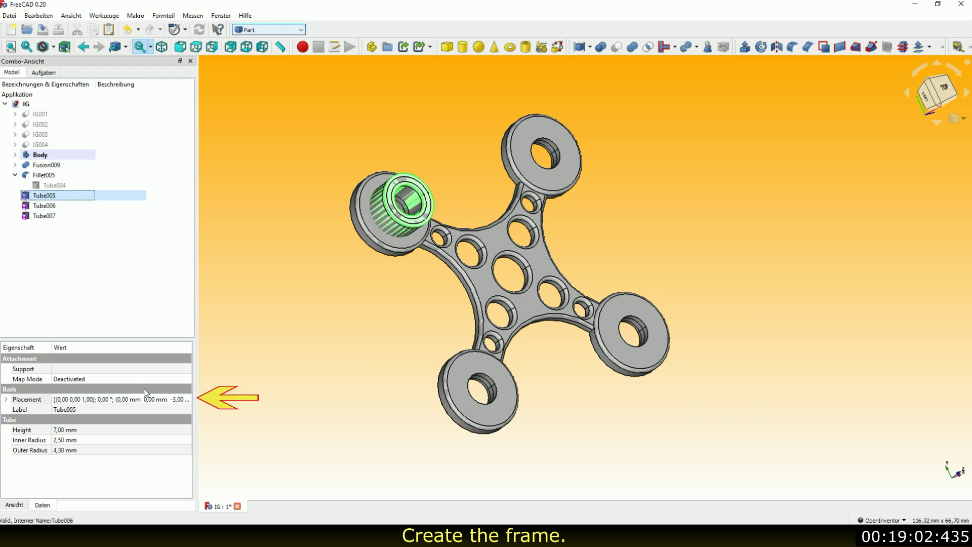
{"action": "left_click", "coordinate": [186, 400]}
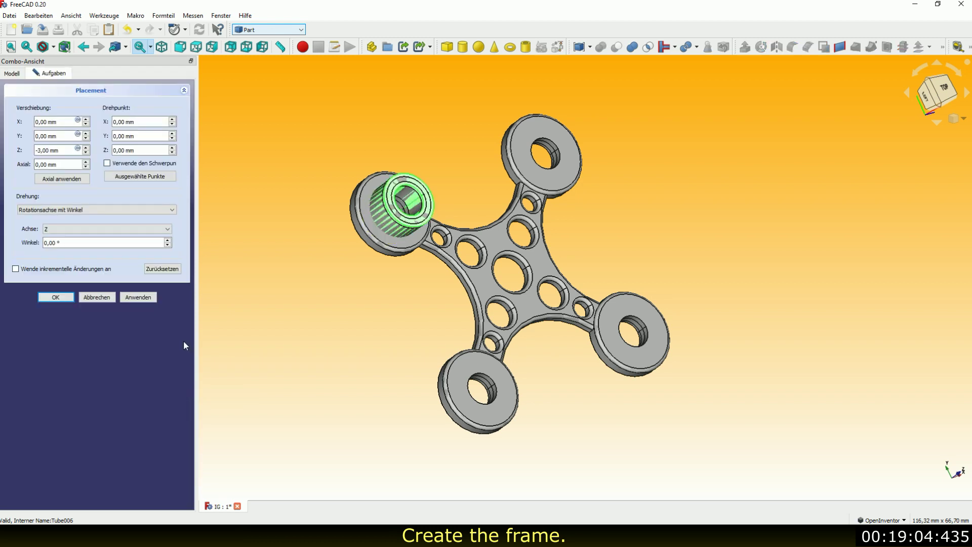
Step: Enter 29 in the first copy's placement, then move Tube007 to X 0, Y -30
{"action": "left_click", "coordinate": [56, 122]}
{"action": "type", "text": "29"}
{"action": "left_click", "coordinate": [55, 297]}
{"action": "left_click", "coordinate": [31, 202]}
{"action": "double_click", "coordinate": [186, 400]}
{"action": "type", "text": "0"}
{"action": "key", "text": "Tab"}
{"action": "type", "text": "-30"}
{"action": "left_click", "coordinate": [55, 297]}
Step: Move the remaining peg copy to X 30, Y -9
{"action": "left_click", "coordinate": [44, 216]}
{"action": "double_click", "coordinate": [186, 400]}
{"action": "type", "text": "30"}
{"action": "key", "text": "Tab"}
{"action": "type", "text": "-9"}
{"action": "left_click", "coordinate": [56, 297]}
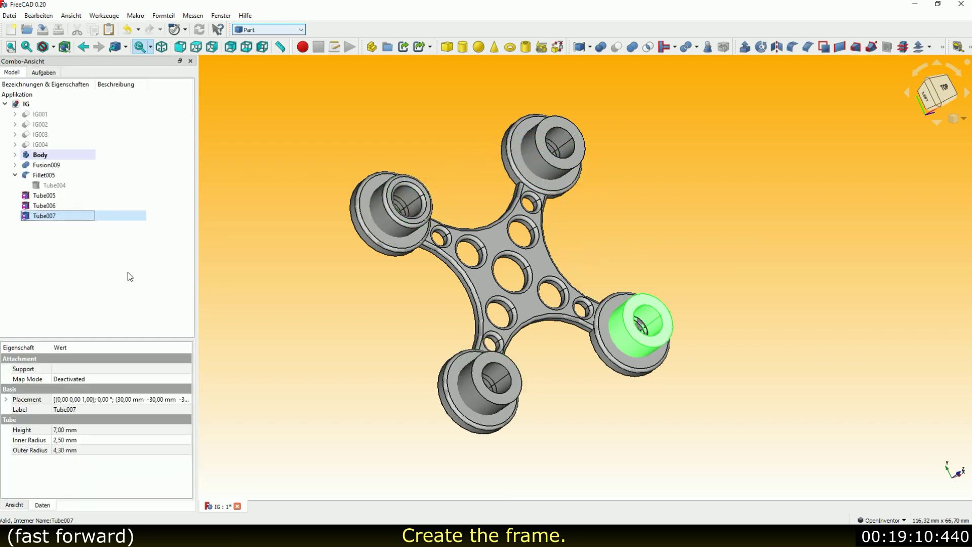
Step: Fillet the top edges of the Tube005 and Tube006 copies
{"action": "left_click", "coordinate": [792, 47]}
{"action": "left_click", "coordinate": [21, 242]}
{"action": "left_click", "coordinate": [76, 94]}
{"action": "left_click", "coordinate": [31, 202]}
{"action": "left_click", "coordinate": [792, 47]}
{"action": "left_click", "coordinate": [22, 257]}
{"action": "left_click", "coordinate": [91, 488]}
{"action": "left_click", "coordinate": [76, 94]}
Step: Fillet Tube007's outer and inner top edges, then expand Fillet007 and Fillet008
{"action": "left_click", "coordinate": [30, 197]}
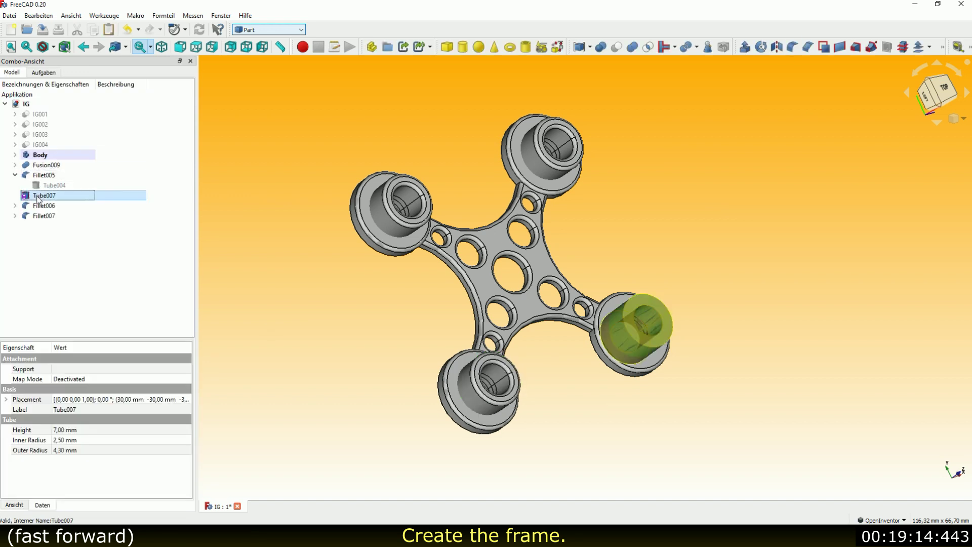
{"action": "left_click", "coordinate": [793, 47]}
{"action": "left_click", "coordinate": [22, 242]}
{"action": "left_click", "coordinate": [21, 257]}
{"action": "left_click", "coordinate": [76, 94]}
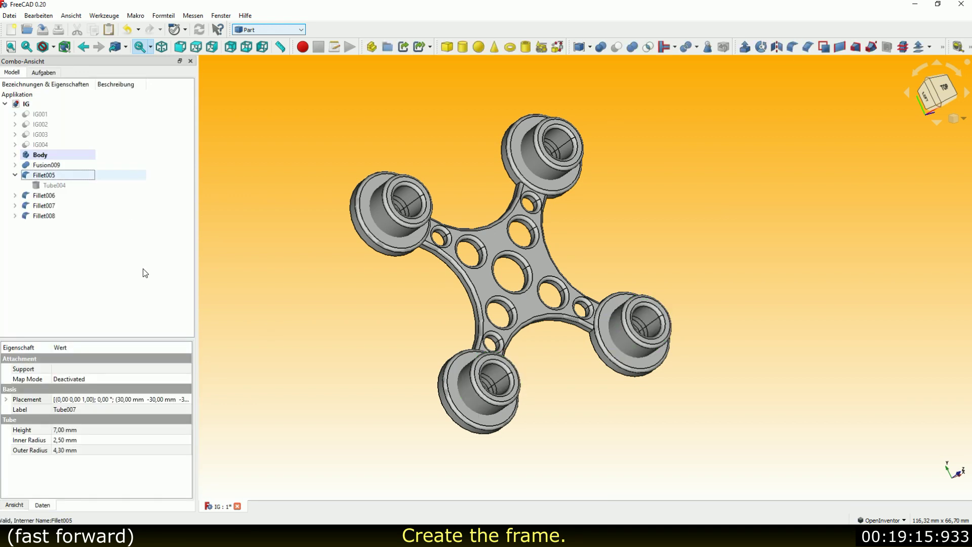
{"action": "left_click", "coordinate": [15, 216]}
{"action": "left_click", "coordinate": [15, 236]}
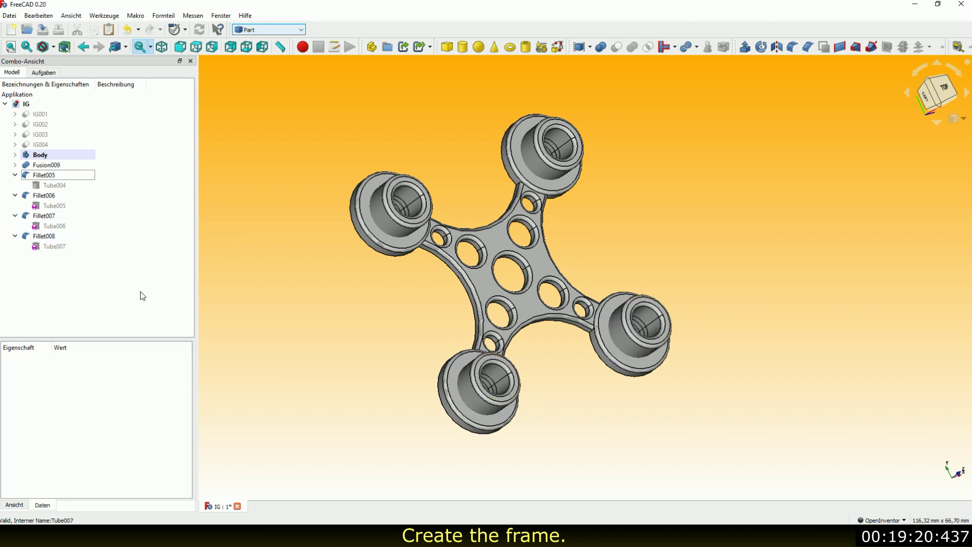
Step: Fuse the four rounded pegs Fillet005–Fillet008 into Fusion010
{"action": "left_click", "coordinate": [42, 176]}
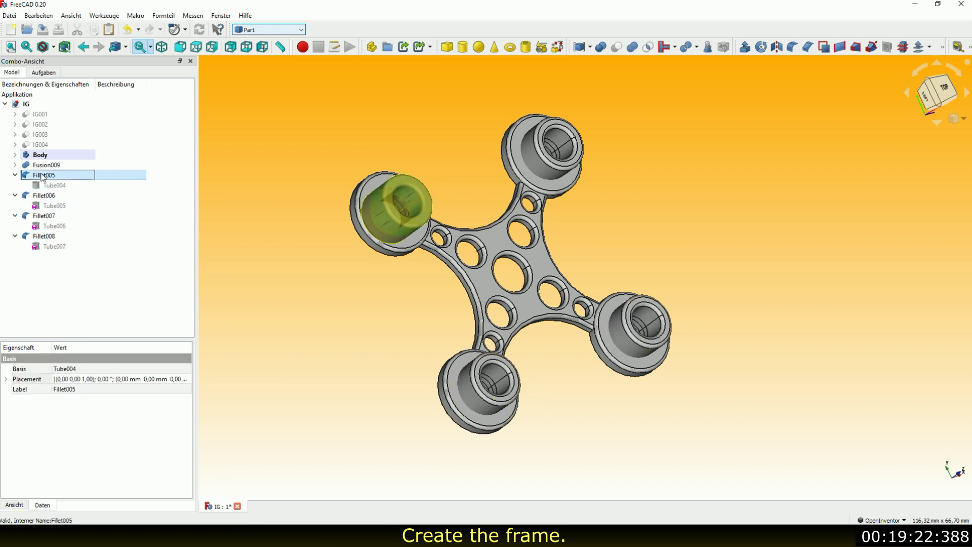
{"action": "left_click", "coordinate": [15, 175]}
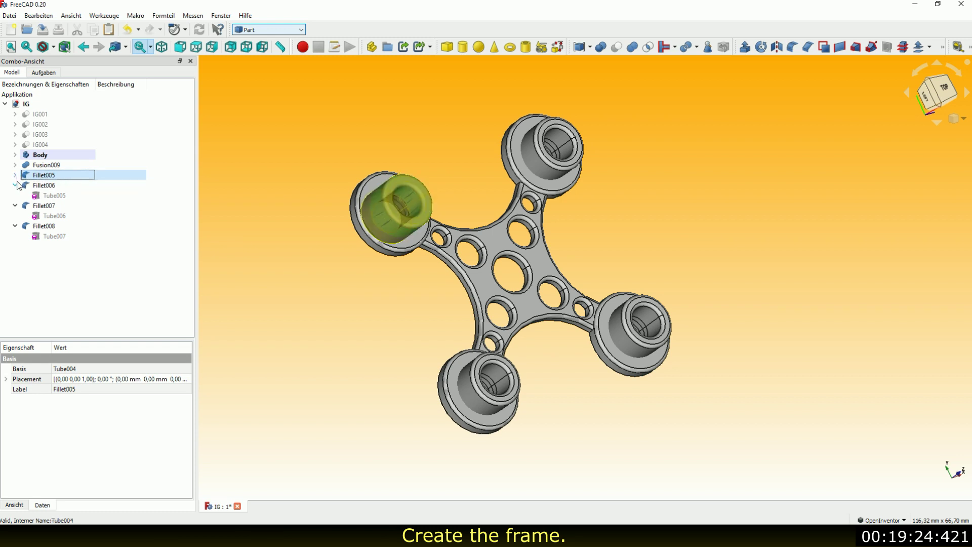
{"action": "left_click", "coordinate": [15, 185]}
{"action": "left_click", "coordinate": [15, 206]}
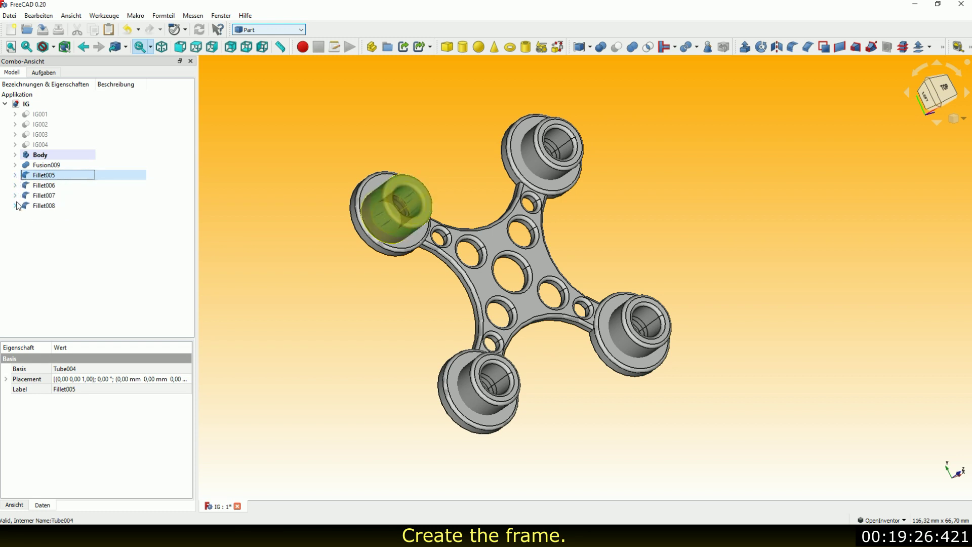
{"action": "left_click", "coordinate": [47, 207], "text": "shift"}
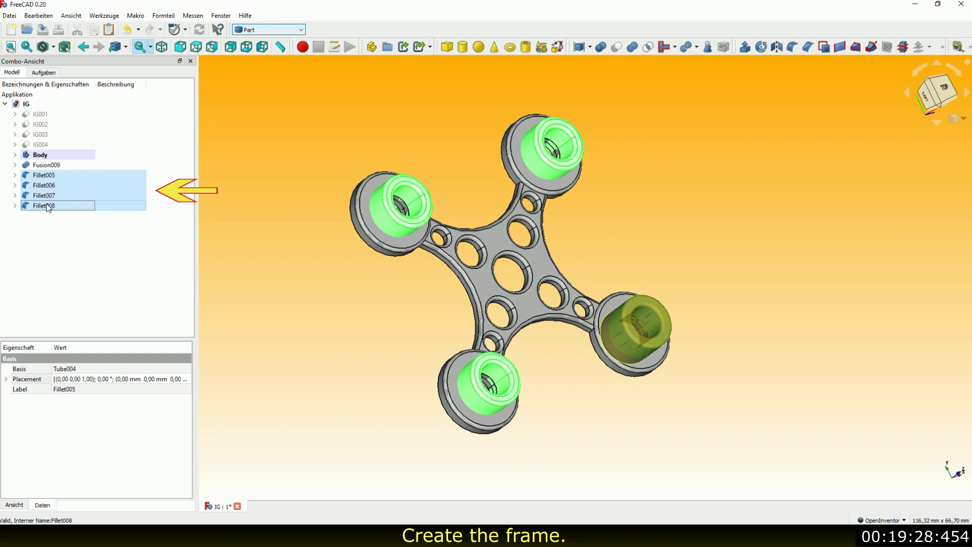
{"action": "left_click", "coordinate": [632, 47]}
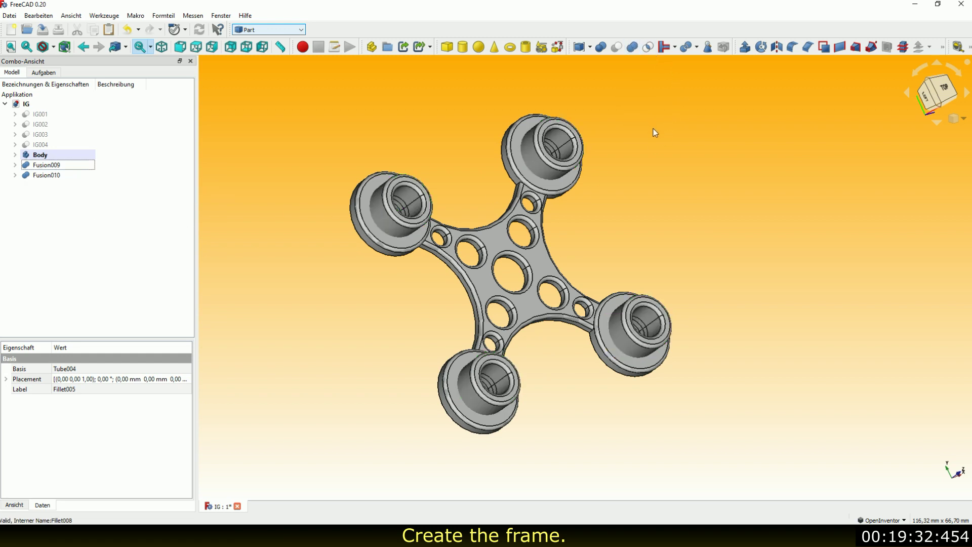
Step: Union the frame Fusion009 with the pegs Fusion010 into one solid
{"action": "left_click", "coordinate": [46, 165]}
{"action": "left_click", "coordinate": [32, 175], "text": "shift"}
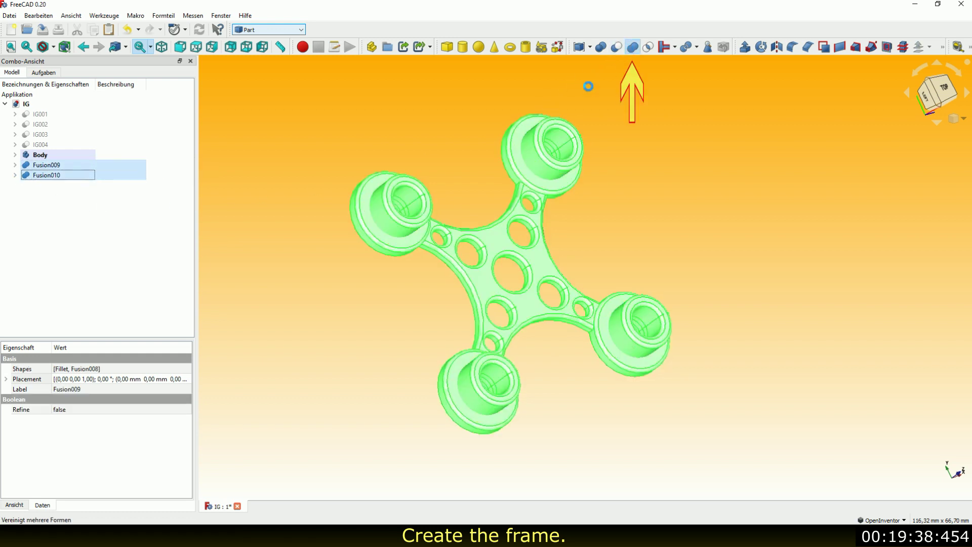
{"action": "left_click", "coordinate": [632, 46]}
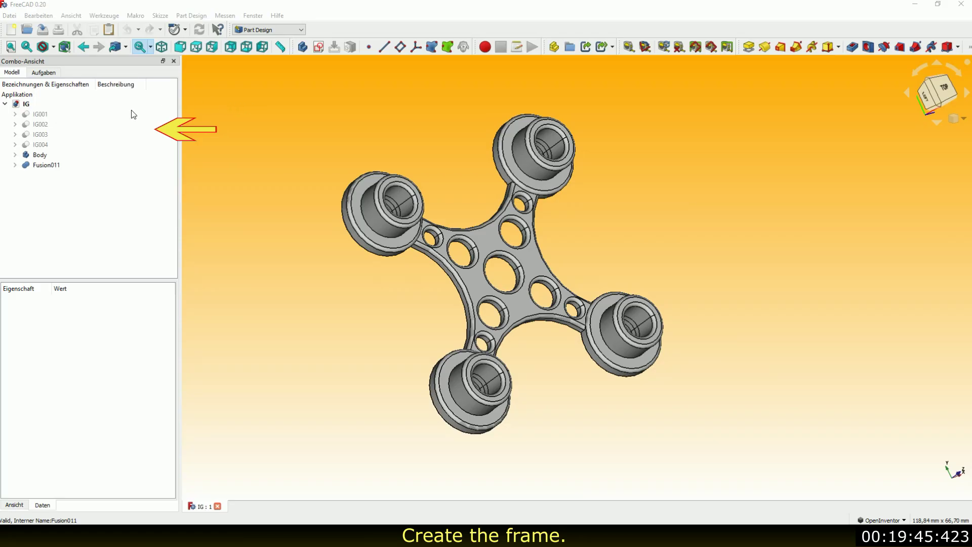
Step: Unhide the four gears IG001–IG004
{"action": "left_click", "coordinate": [44, 115]}
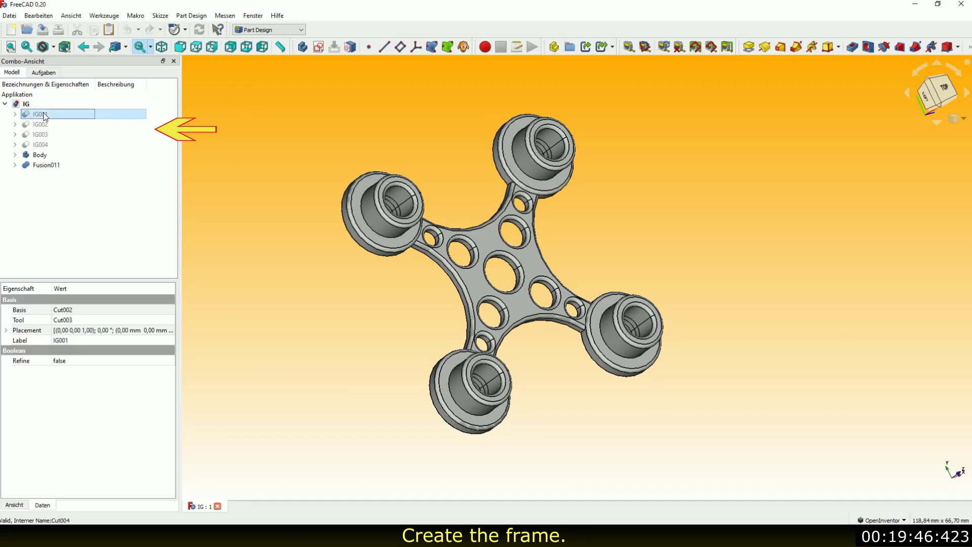
{"action": "left_click_drag", "start_coordinate": [44, 115], "coordinate": [39, 146]}
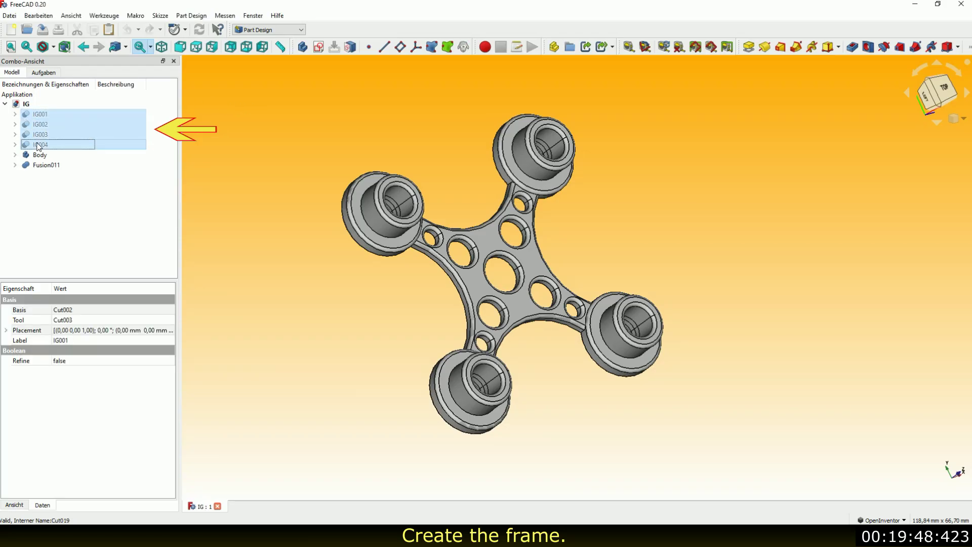
{"action": "key", "text": "space"}
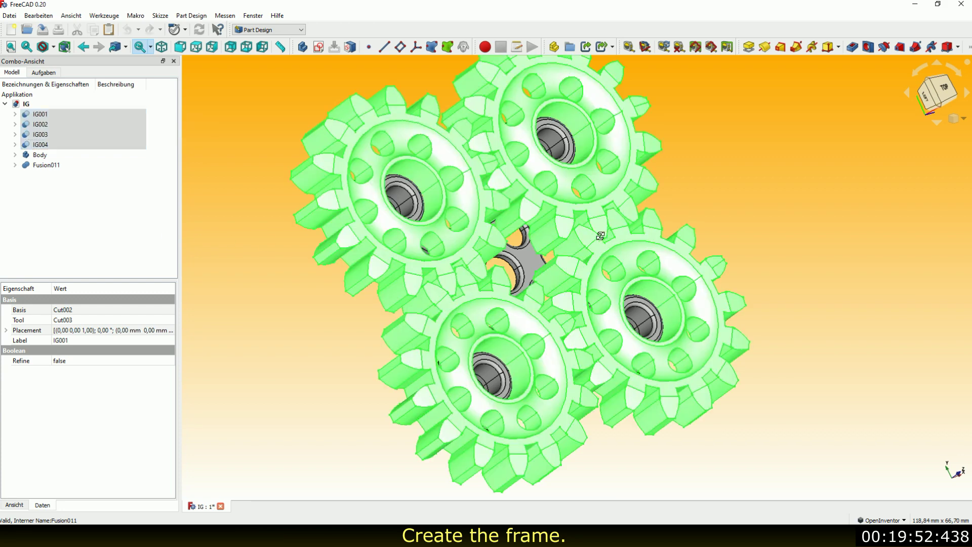
Step: Inspect the gears from a top view, then tilt to see their depth
{"action": "middle_click_drag", "start_coordinate": [604, 219], "coordinate": [531, 269]}
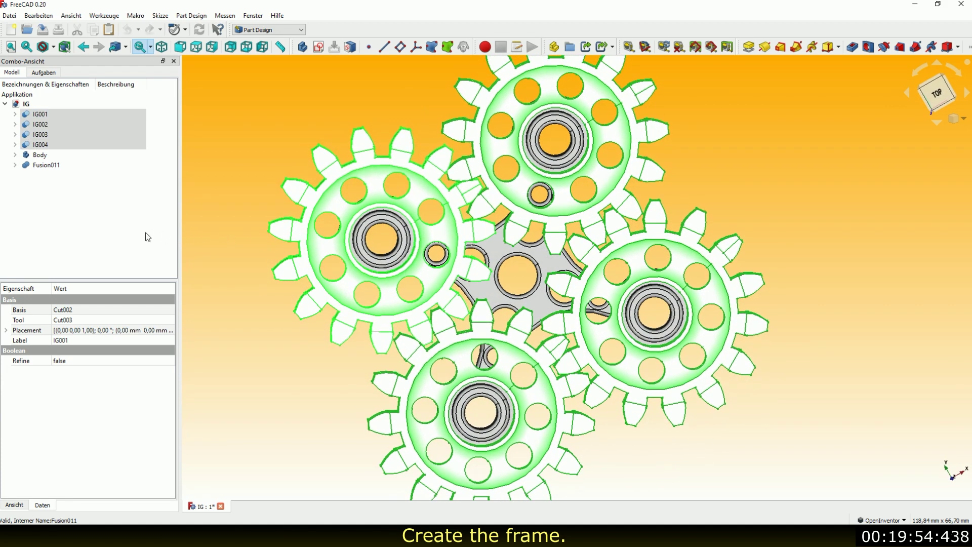
{"action": "left_click", "coordinate": [148, 237]}
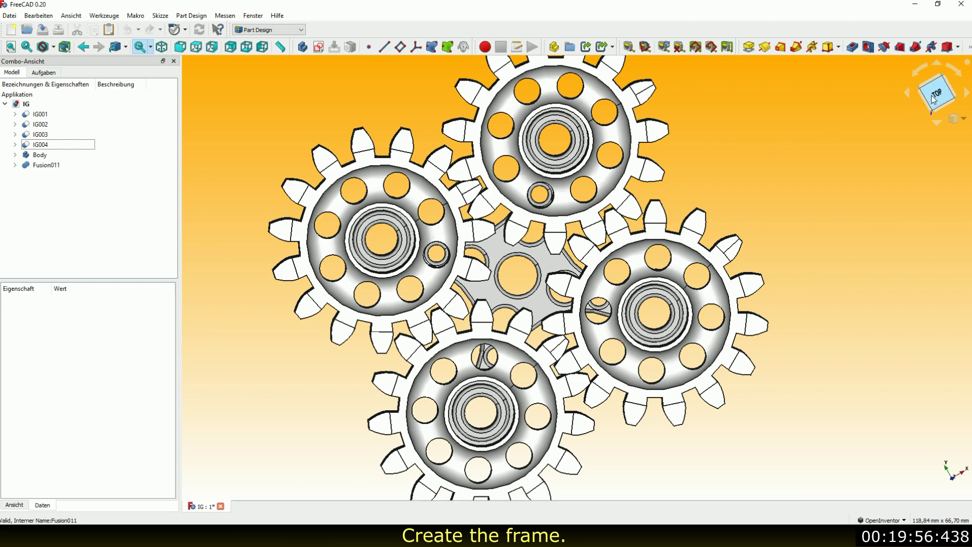
{"action": "left_click", "coordinate": [935, 98]}
{"action": "scroll", "coordinate": [420, 130], "scroll_direction": "up", "scroll_amount": 3}
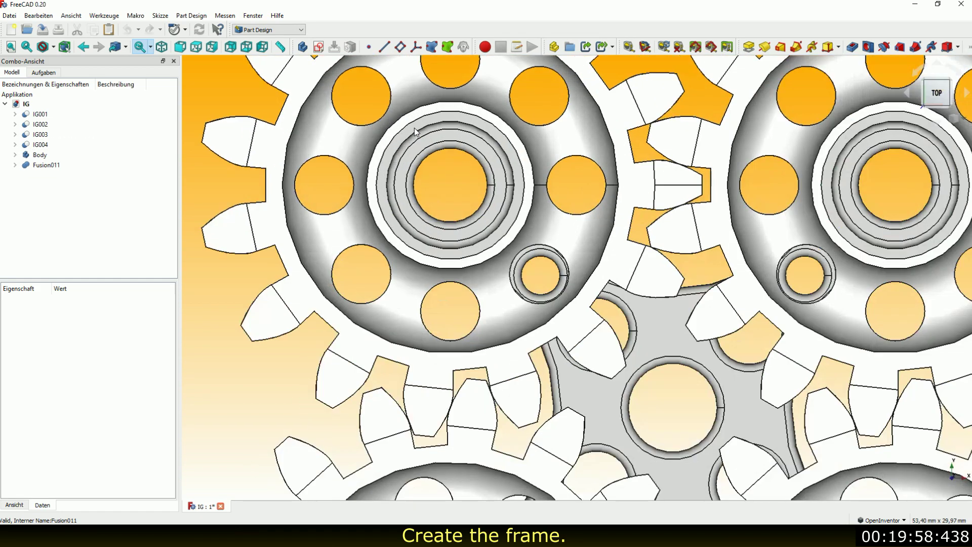
{"action": "scroll", "coordinate": [414, 127], "scroll_direction": "up", "scroll_amount": 2}
{"action": "mouse_move", "coordinate": [509, 174]}
{"action": "left_mouse_down"}
{"action": "mouse_move", "coordinate": [468, 192]}
{"action": "mouse_move", "coordinate": [480, 245]}
{"action": "mouse_move", "coordinate": [581, 256]}
{"action": "mouse_move", "coordinate": [686, 241]}
{"action": "left_mouse_up"}
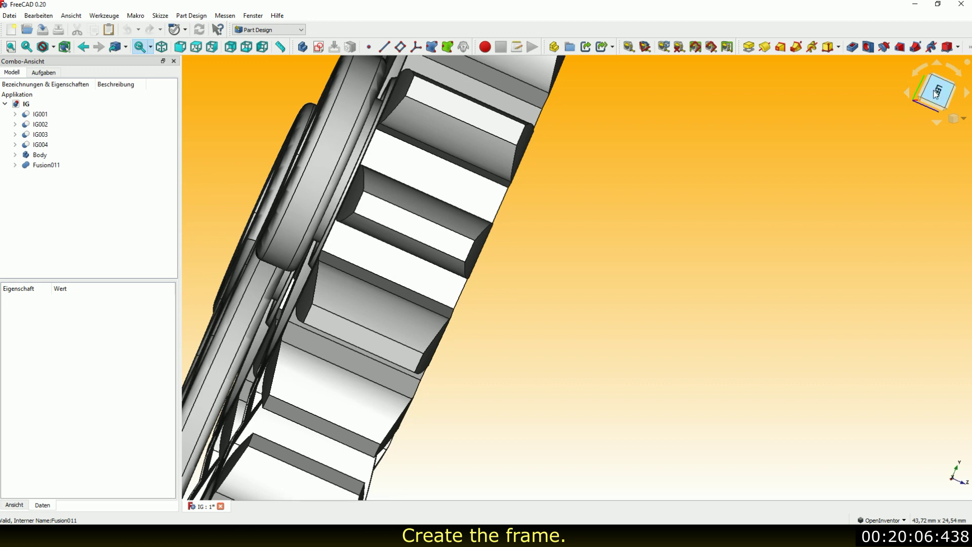
Step: From a side view, set gears IG001–IG004 to 74 transparency via Darstellung
{"action": "left_click", "coordinate": [931, 93]}
{"action": "scroll", "coordinate": [638, 106], "scroll_direction": "down", "scroll_amount": 3}
{"action": "scroll", "coordinate": [629, 104], "scroll_direction": "down", "scroll_amount": 3}
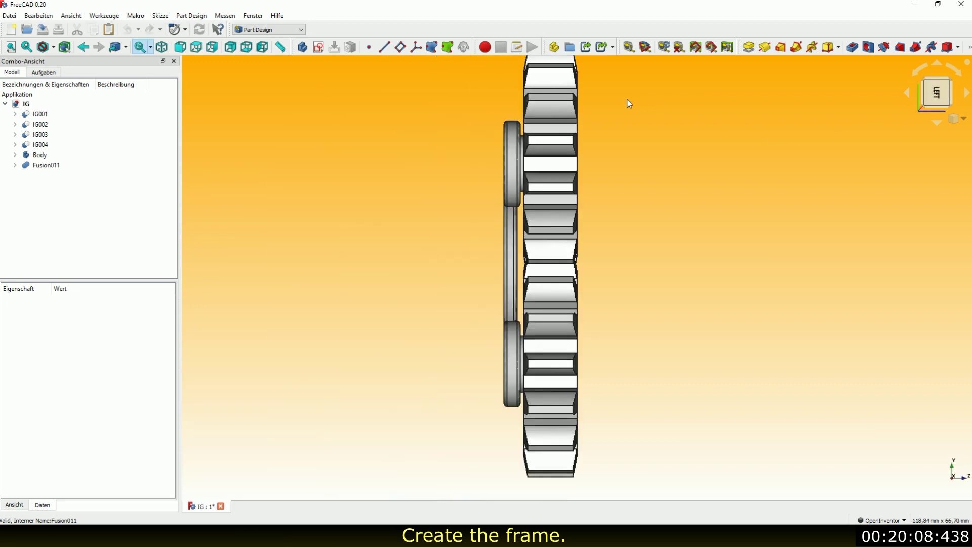
{"action": "scroll", "coordinate": [371, 248], "scroll_direction": "down", "scroll_amount": 1}
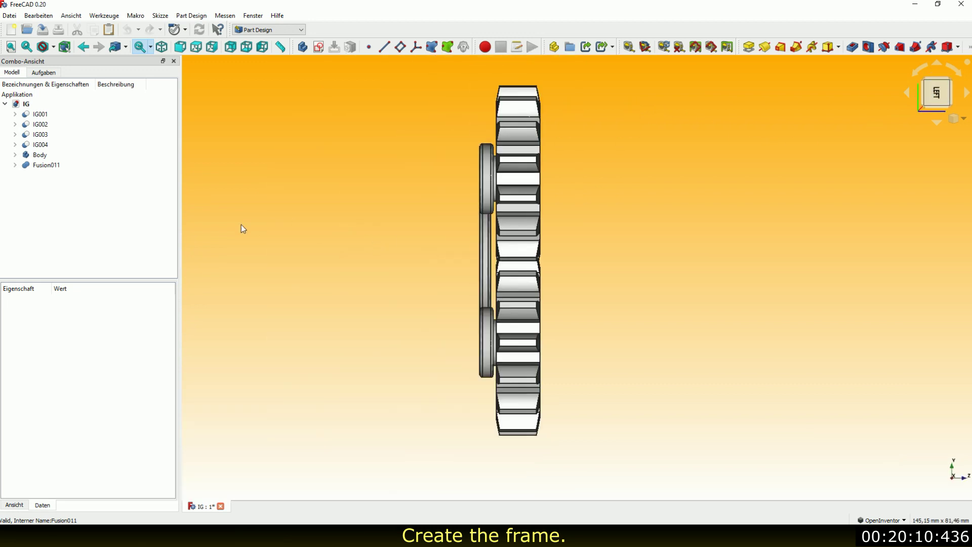
{"action": "left_click", "coordinate": [53, 114]}
{"action": "left_click", "coordinate": [49, 147], "text": "shift"}
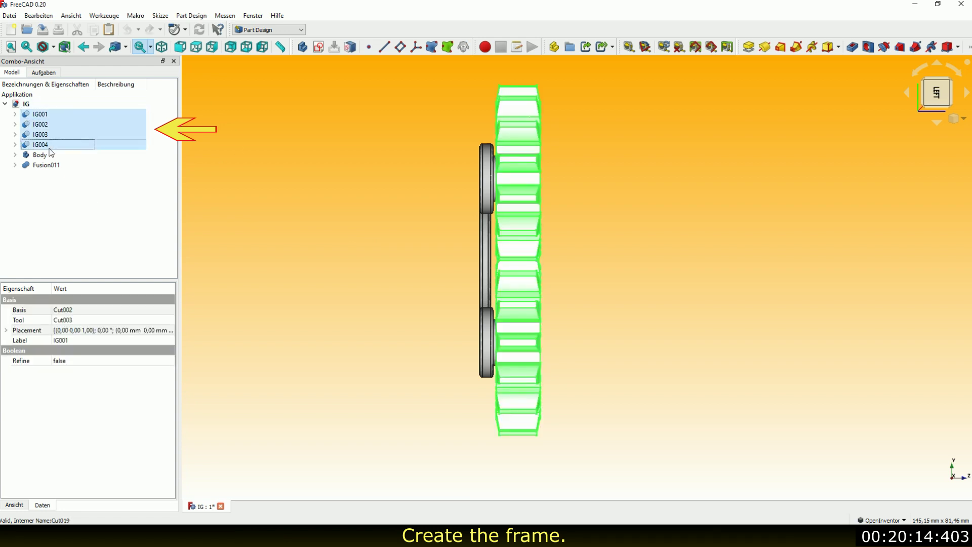
{"action": "right_click", "coordinate": [49, 148]}
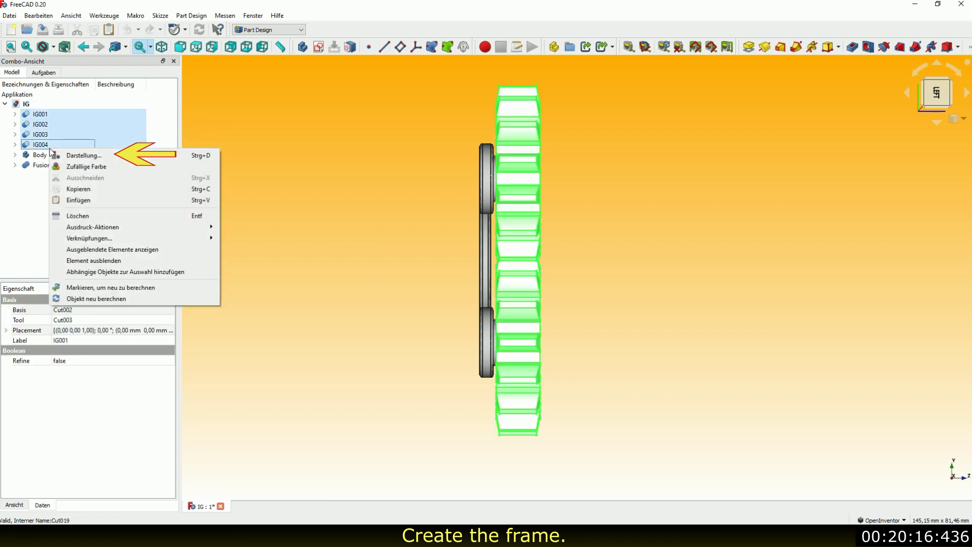
{"action": "left_click", "coordinate": [74, 157]}
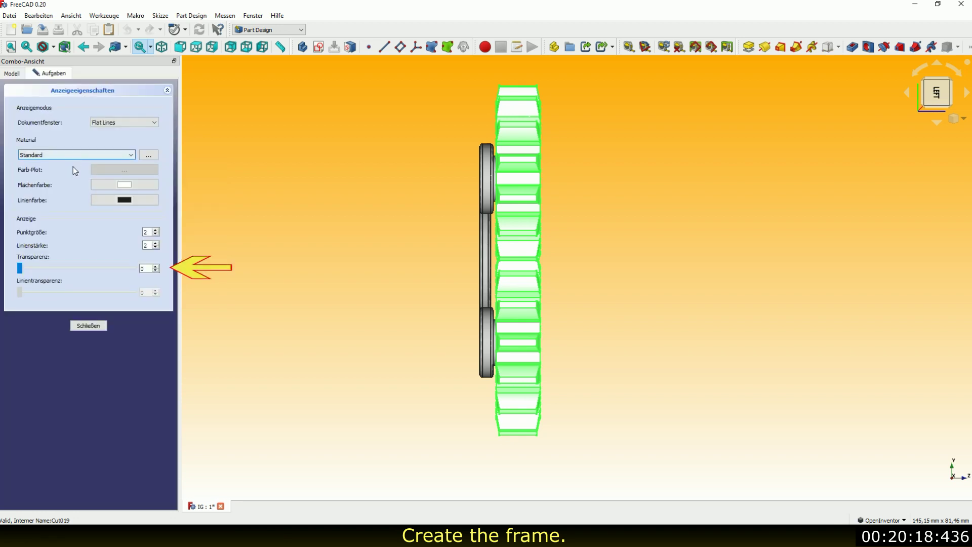
{"action": "left_click_drag", "start_coordinate": [21, 267], "coordinate": [86, 274]}
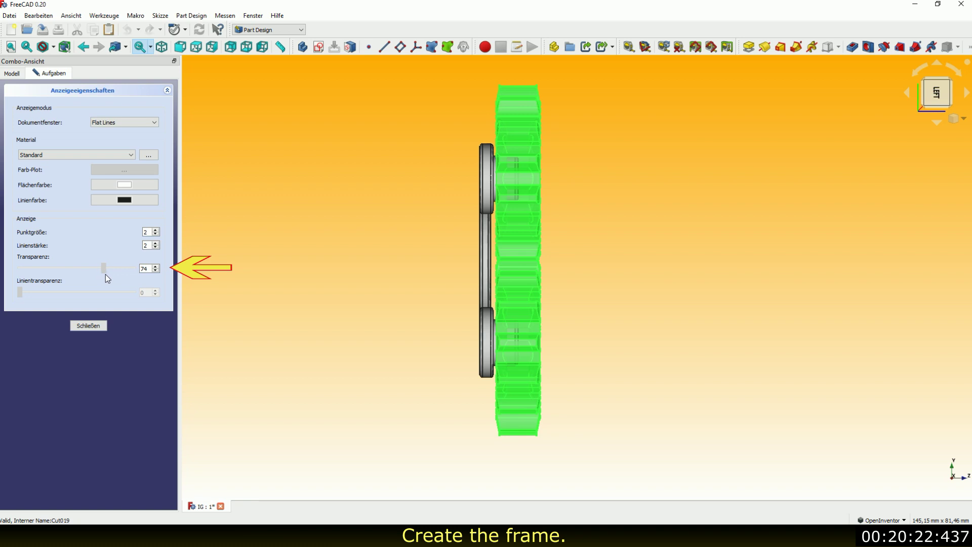
{"action": "left_click", "coordinate": [89, 325]}
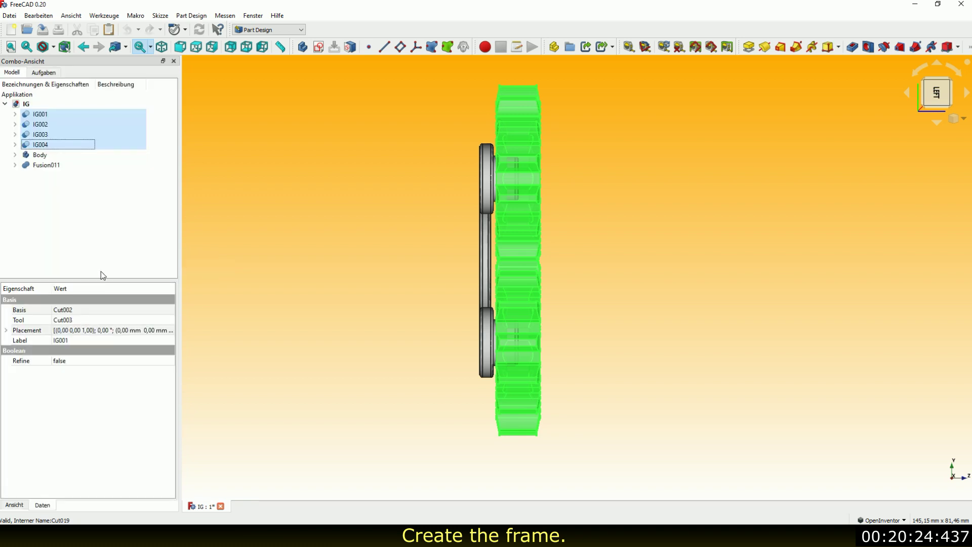
{"action": "left_click", "coordinate": [174, 243]}
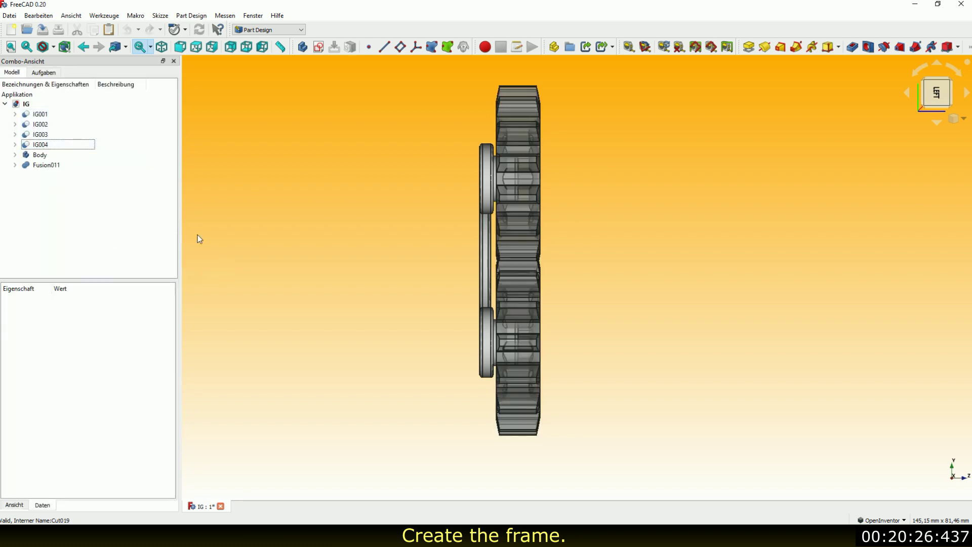
{"action": "scroll", "coordinate": [550, 183], "scroll_direction": "up", "scroll_amount": 1}
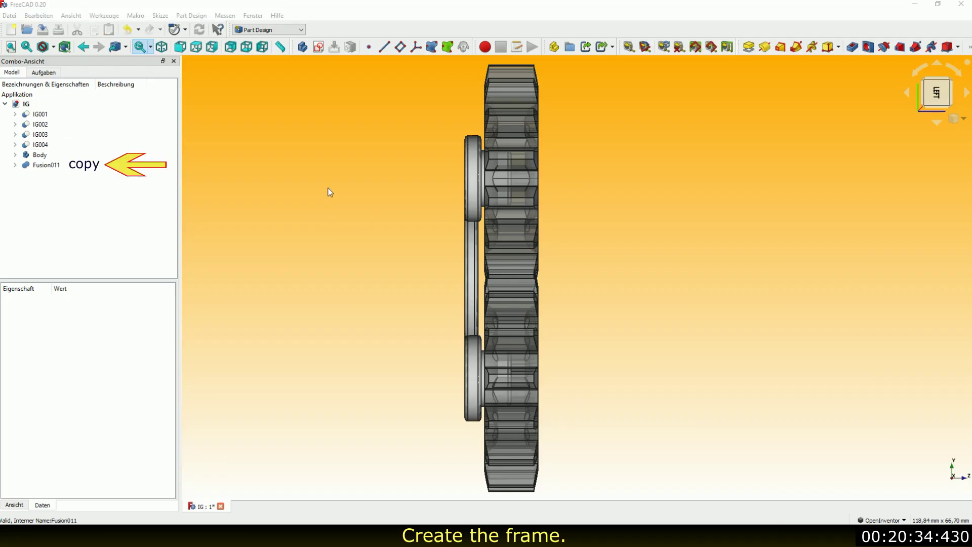
Step: Copy the frame Fusion011 with its dependencies, excluding XY_Plane
{"action": "left_click", "coordinate": [39, 166]}
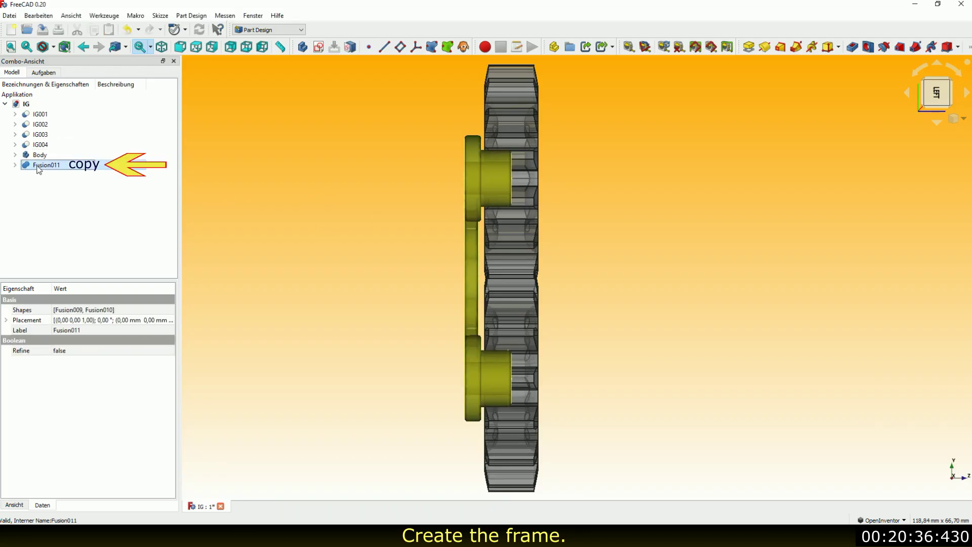
{"action": "key", "text": "ctrl+c"}
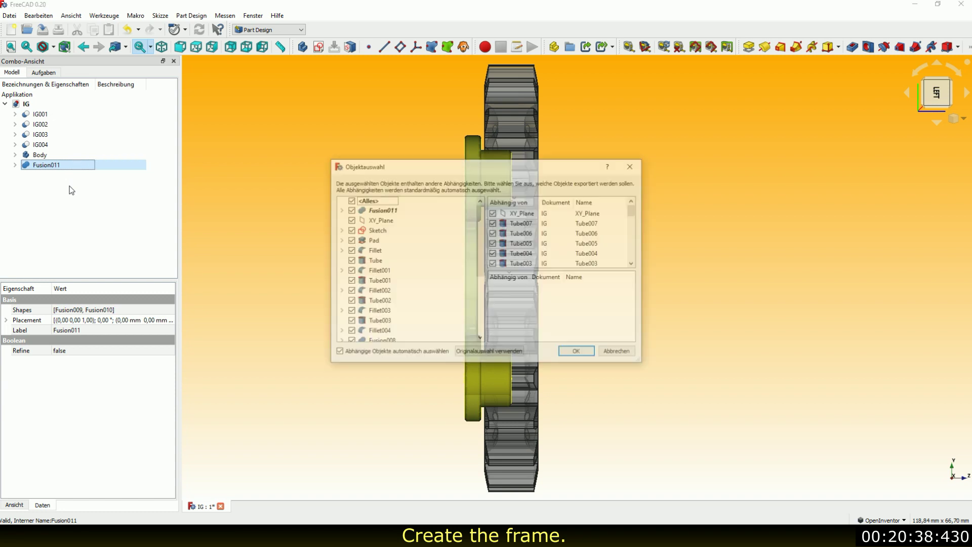
{"action": "left_click", "coordinate": [493, 213]}
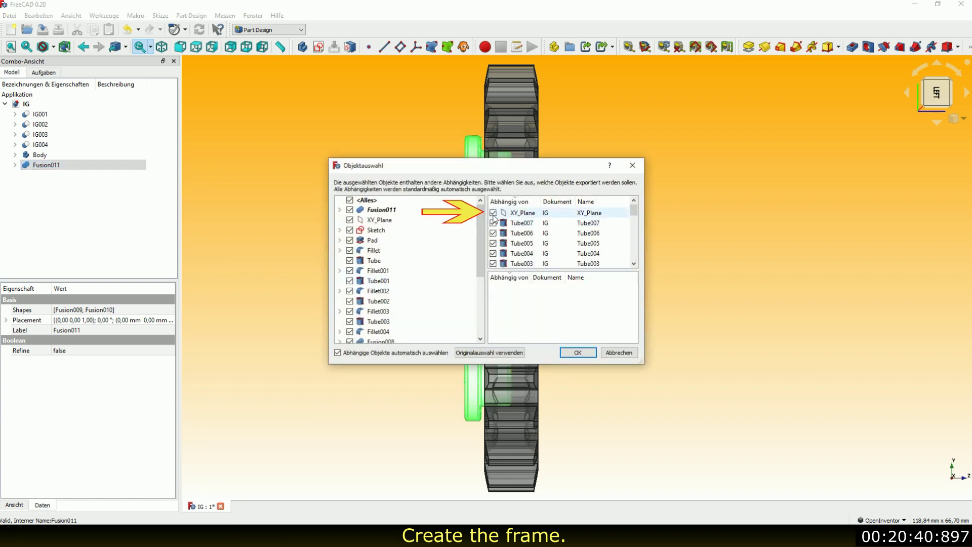
{"action": "left_click", "coordinate": [591, 354]}
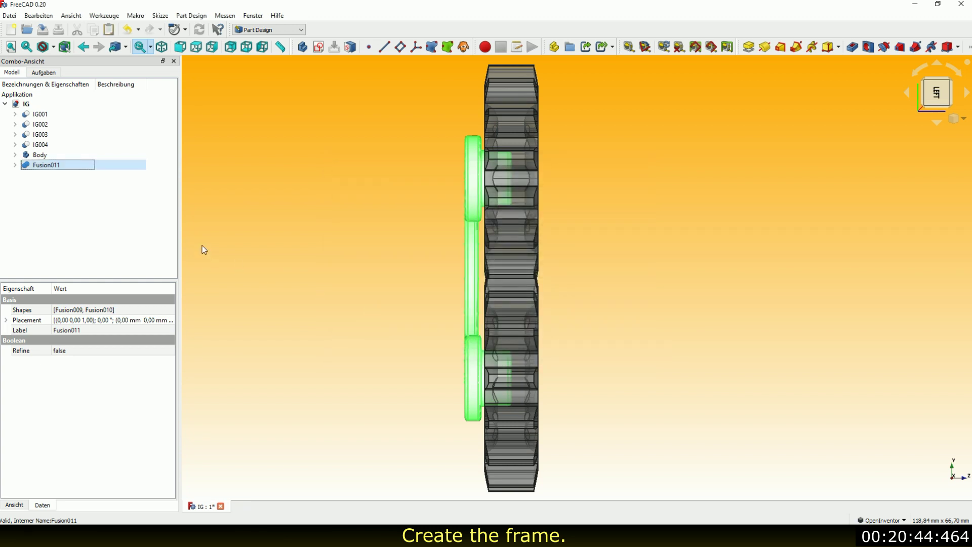
Step: Paste the frame copy as Fusion015 and select its Placement property
{"action": "left_click", "coordinate": [166, 207]}
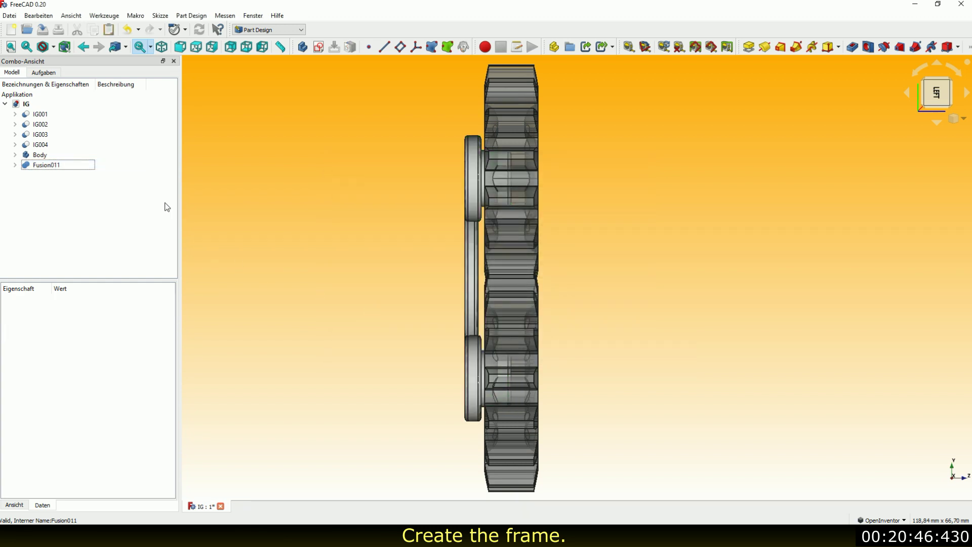
{"action": "key", "text": "ctrl+v"}
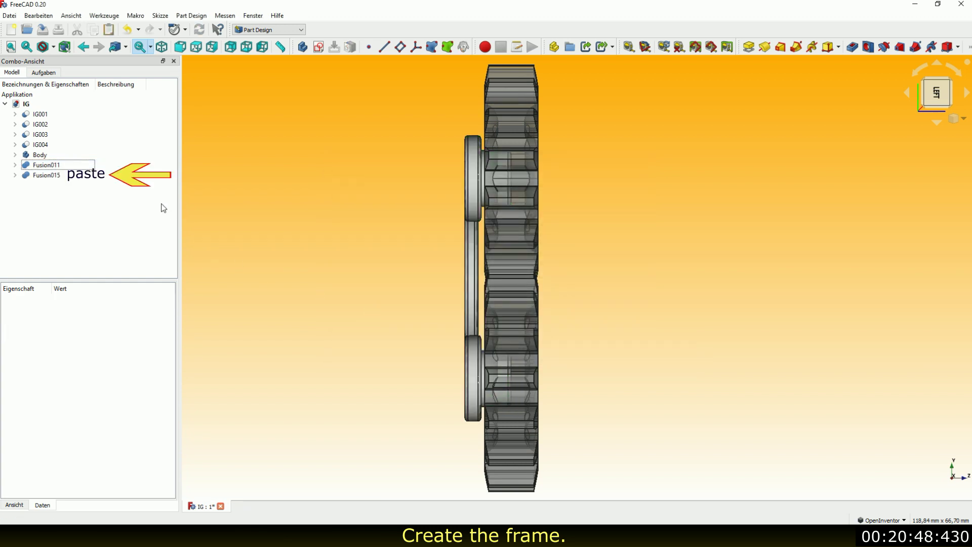
{"action": "left_click", "coordinate": [26, 177]}
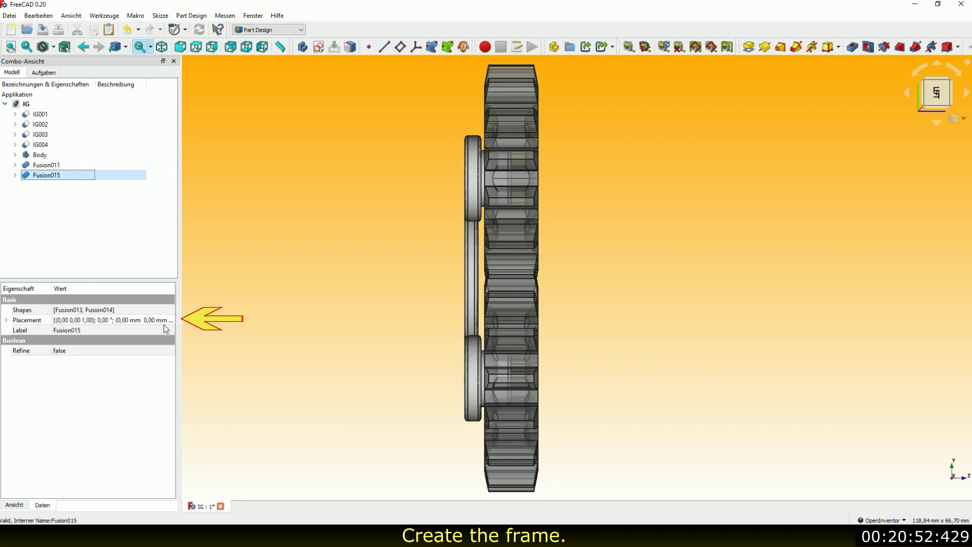
{"action": "left_click", "coordinate": [173, 323]}
Step: Rotate Fusion015 180° about the X axis in the Placement editor
{"action": "left_click", "coordinate": [170, 321]}
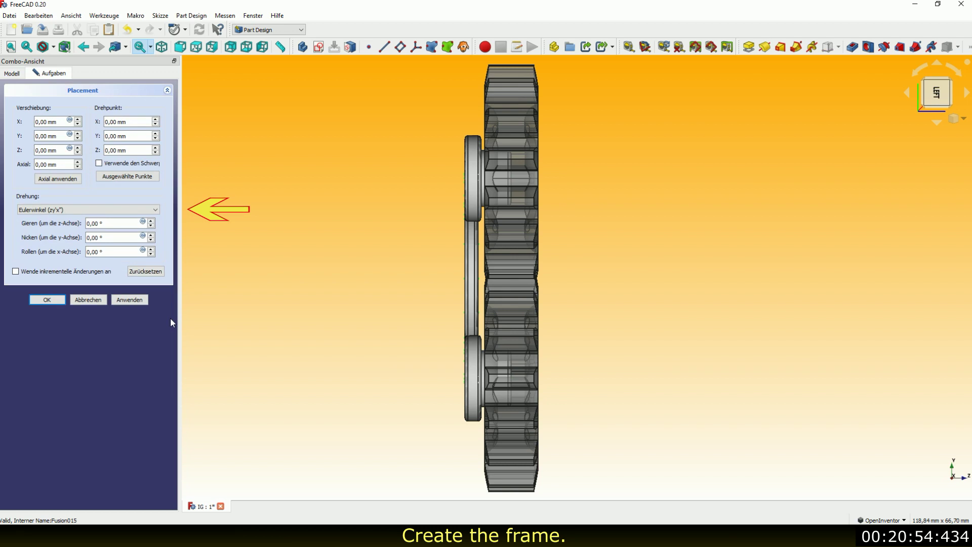
{"action": "left_click", "coordinate": [154, 210]}
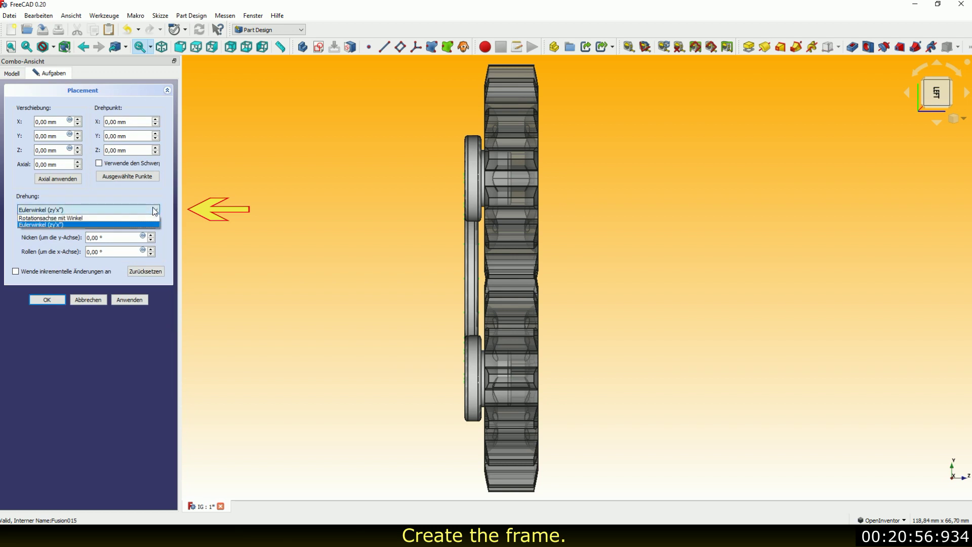
{"action": "left_click", "coordinate": [87, 218]}
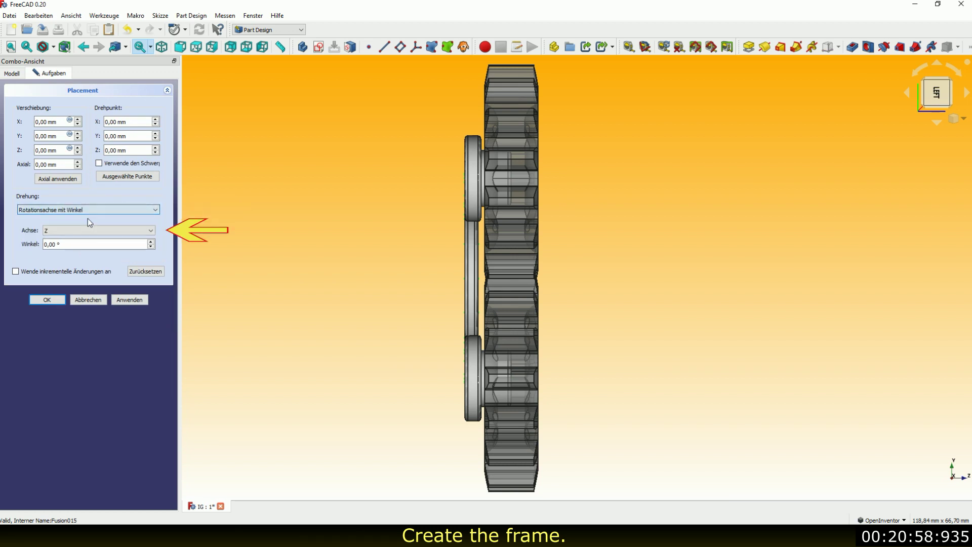
{"action": "left_click", "coordinate": [151, 233]}
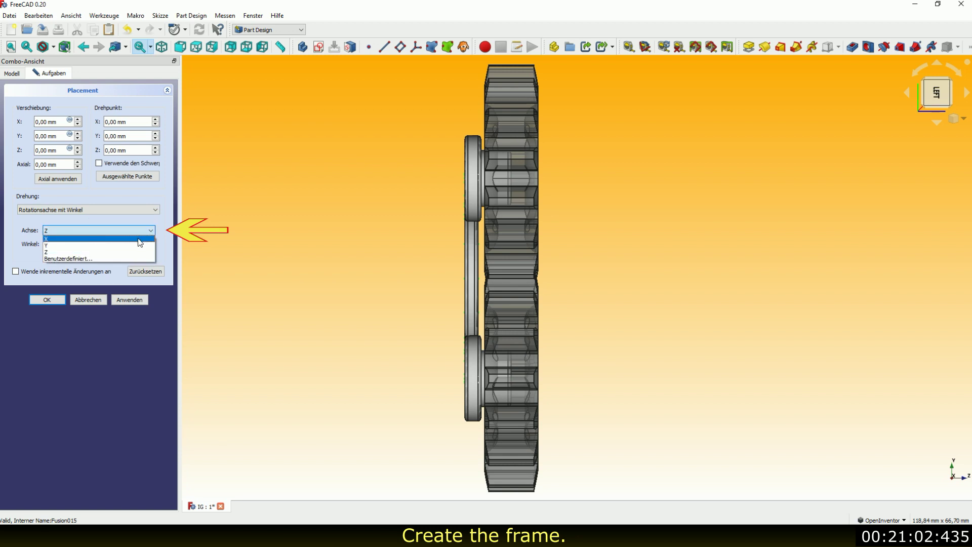
{"action": "left_click", "coordinate": [144, 239]}
{"action": "left_click", "coordinate": [151, 242]}
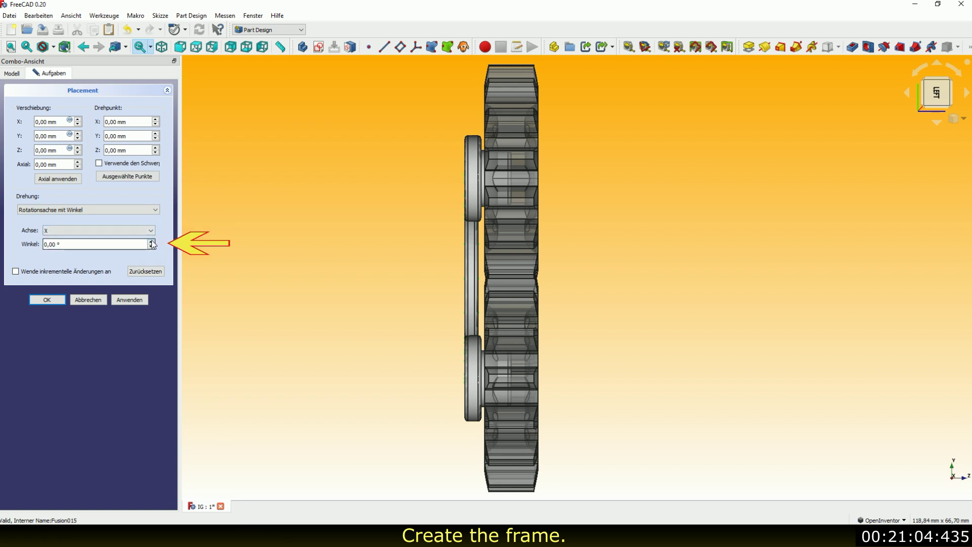
{"action": "left_click_drag", "start_coordinate": [151, 242], "coordinate": [151, 245]}
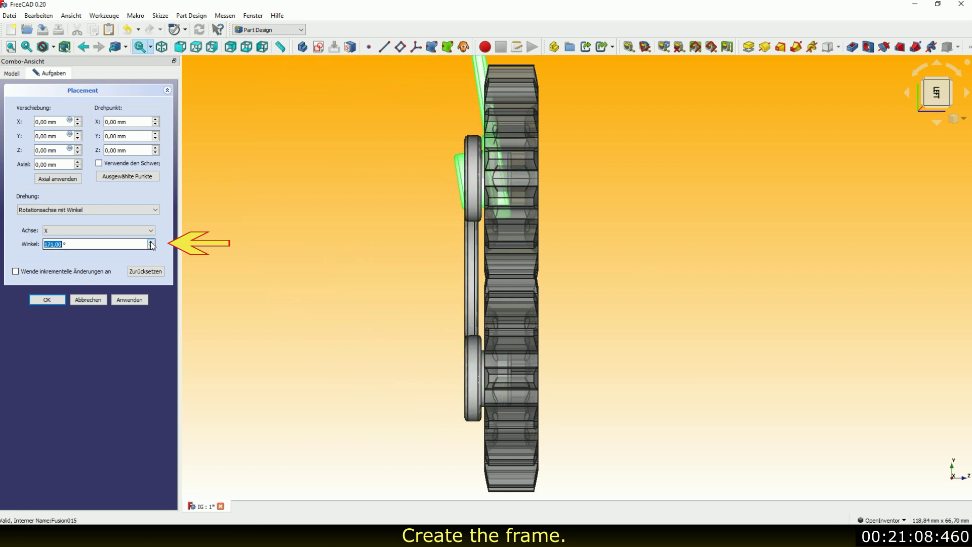
{"action": "left_click", "coordinate": [151, 242]}
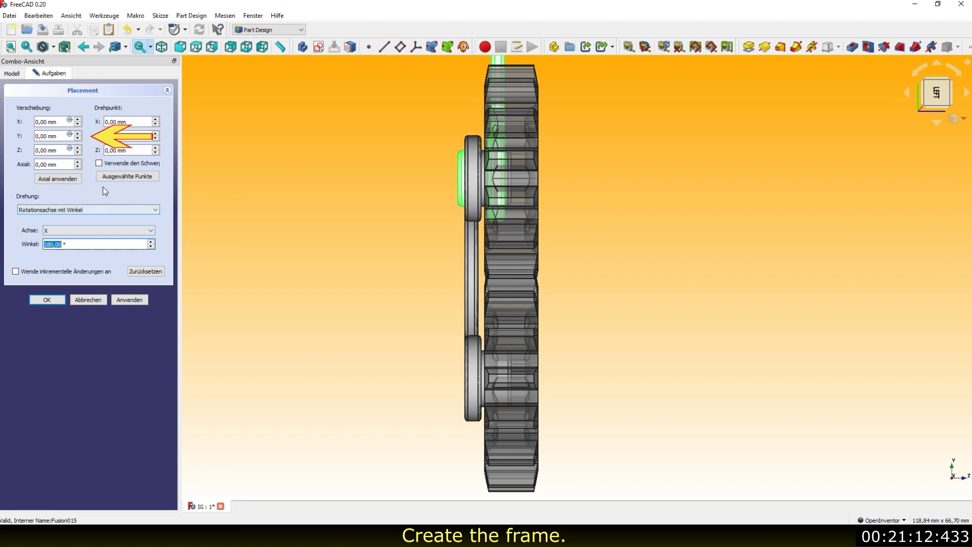
Step: Lower the copy's Y translation to -30 mm
{"action": "left_click", "coordinate": [77, 139]}
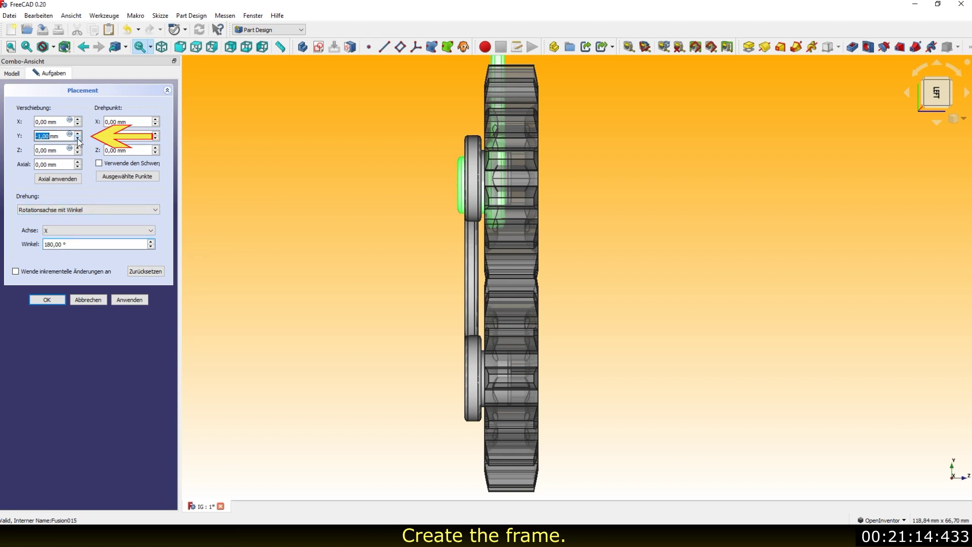
{"action": "left_click", "coordinate": [78, 138]}
{"action": "left_click", "coordinate": [77, 139]}
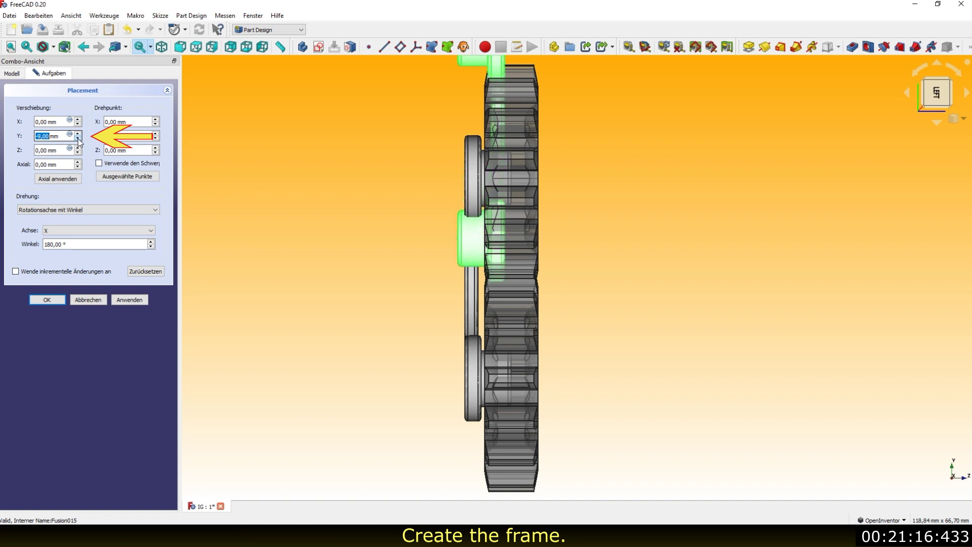
{"action": "left_click", "coordinate": [78, 139]}
{"action": "left_click", "coordinate": [77, 138]}
{"action": "left_click", "coordinate": [77, 139]}
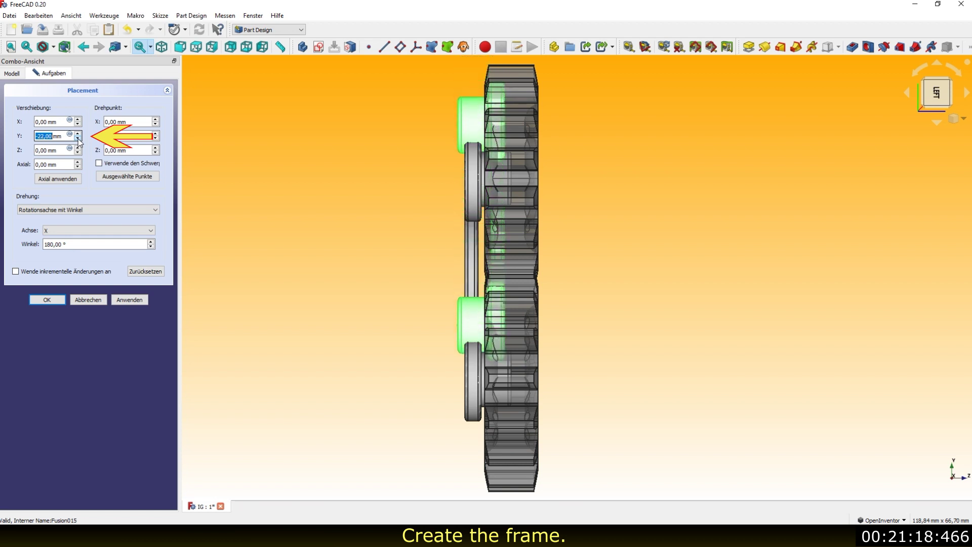
{"action": "left_click", "coordinate": [78, 139]}
{"action": "left_click", "coordinate": [78, 139]}
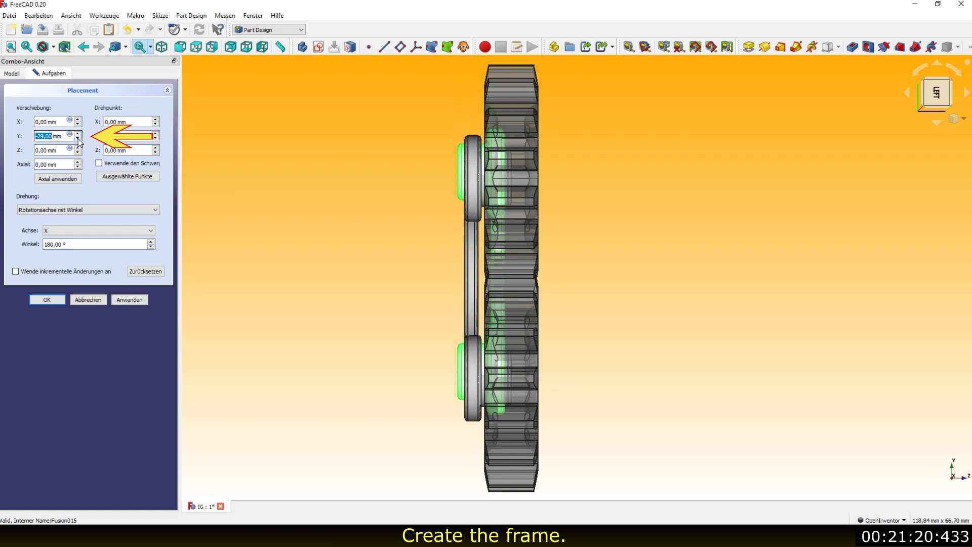
{"action": "left_click", "coordinate": [77, 138]}
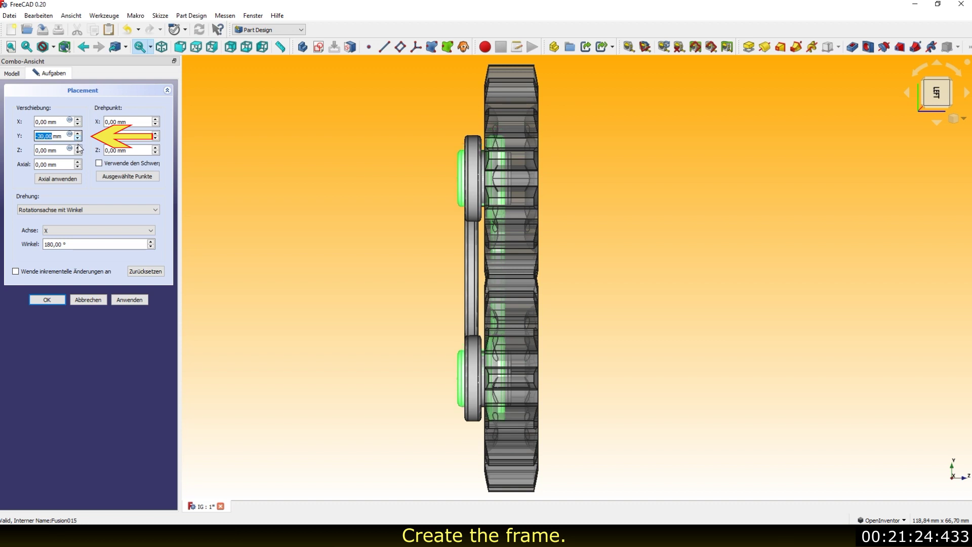
Step: Raise the copy's Z translation to 8 mm and apply the placement
{"action": "left_click", "coordinate": [77, 148]}
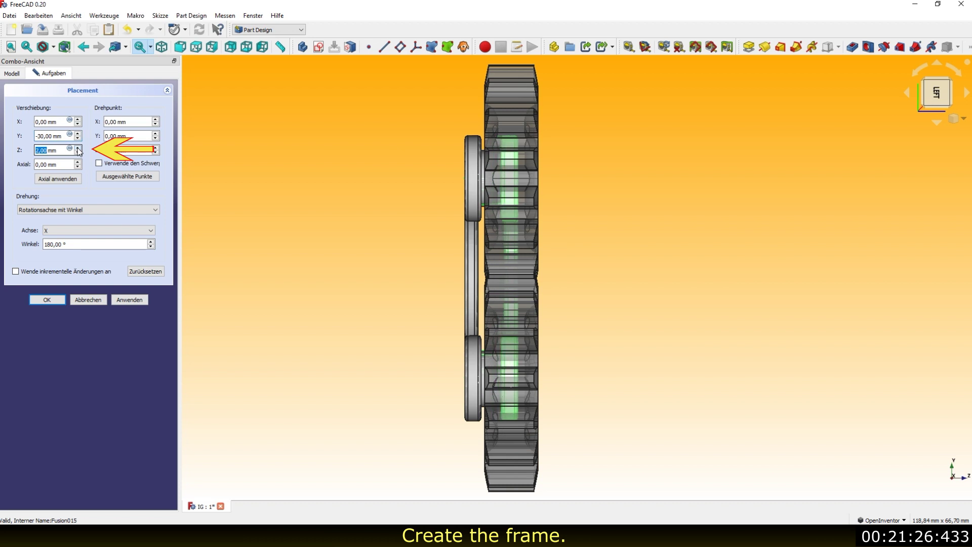
{"action": "left_click", "coordinate": [78, 148]}
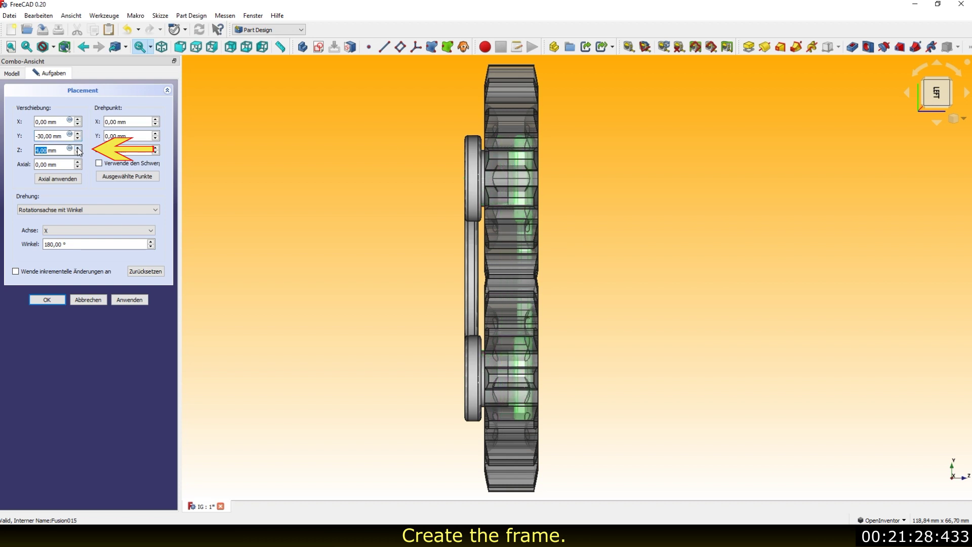
{"action": "left_click", "coordinate": [78, 148]}
{"action": "left_click", "coordinate": [78, 148]}
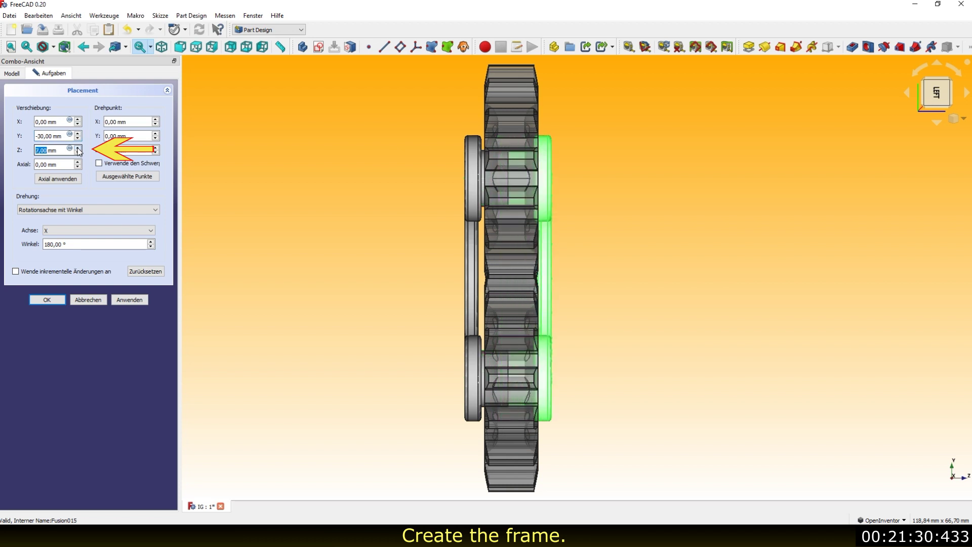
{"action": "left_click", "coordinate": [77, 148]}
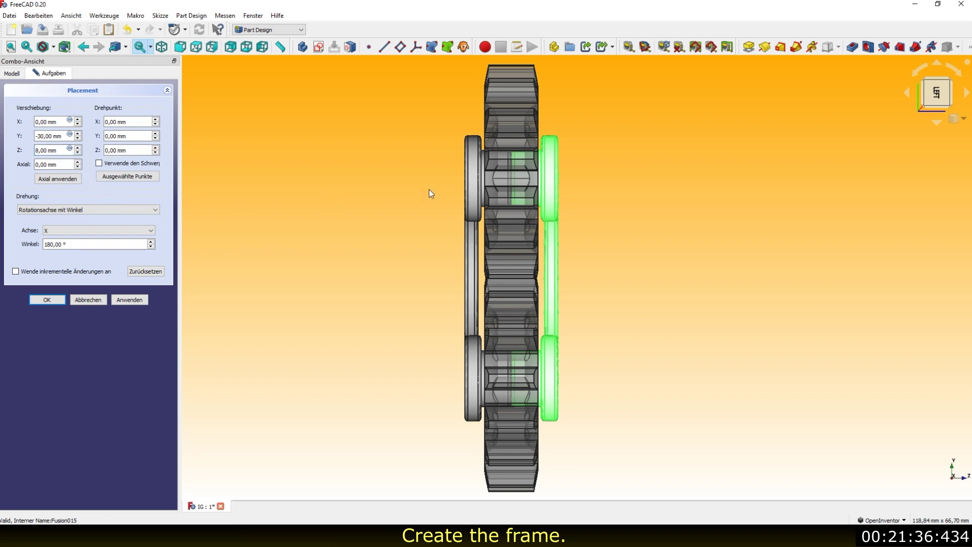
{"action": "scroll", "coordinate": [523, 145], "scroll_direction": "up", "scroll_amount": 2}
{"action": "scroll", "coordinate": [523, 145], "scroll_direction": "up", "scroll_amount": 2}
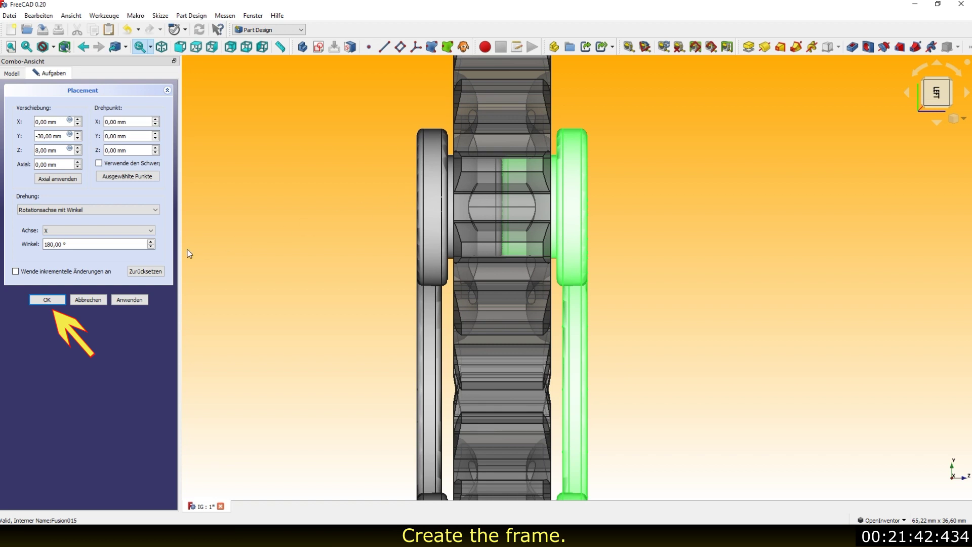
{"action": "left_click", "coordinate": [50, 301]}
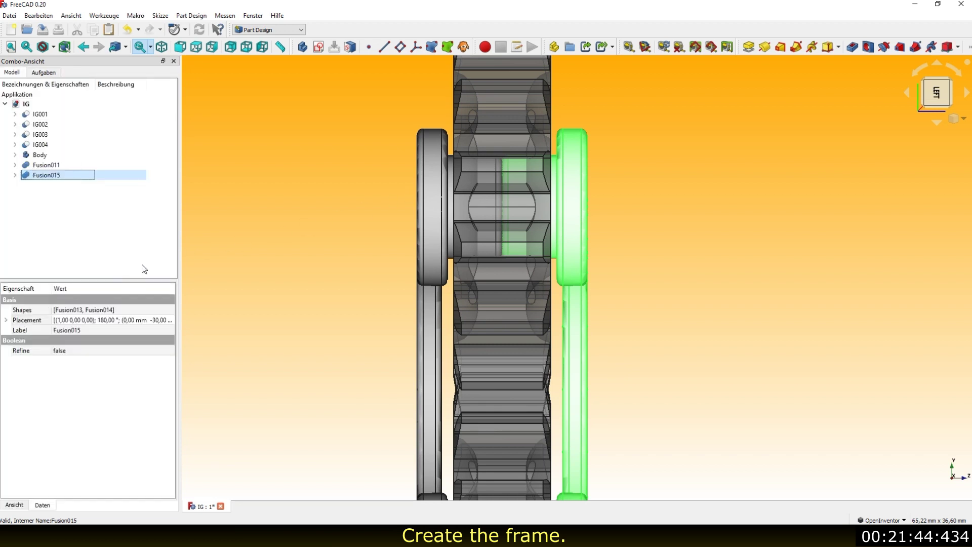
{"action": "left_click", "coordinate": [163, 243]}
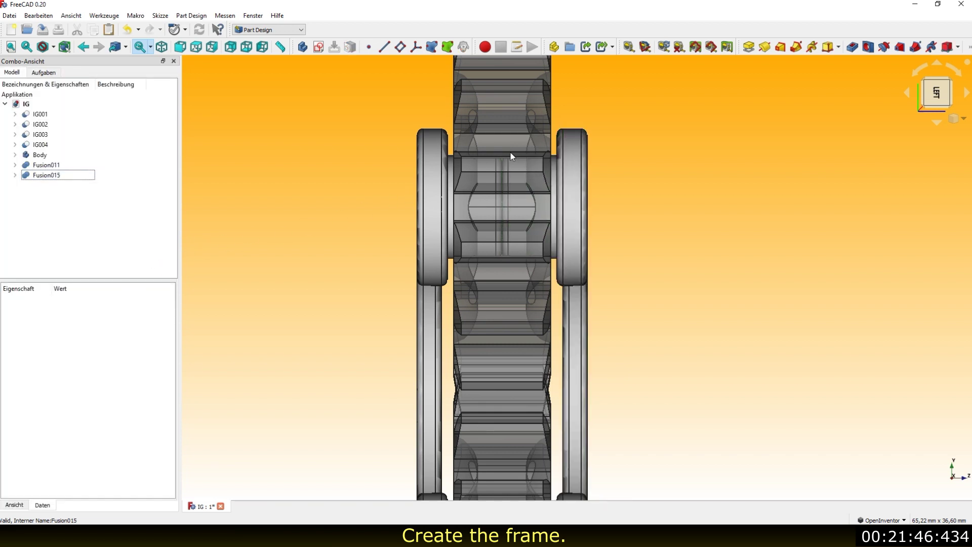
{"action": "scroll", "coordinate": [512, 155], "scroll_direction": "up", "scroll_amount": 3}
{"action": "scroll", "coordinate": [514, 157], "scroll_direction": "up", "scroll_amount": 3}
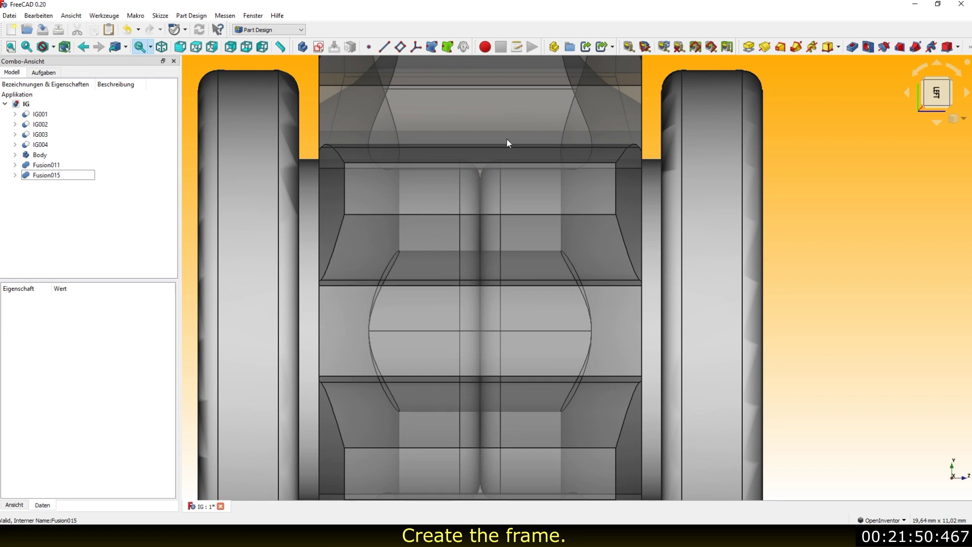
{"action": "scroll", "coordinate": [514, 127], "scroll_direction": "down", "scroll_amount": 4}
{"action": "scroll", "coordinate": [514, 126], "scroll_direction": "down", "scroll_amount": 3}
{"action": "scroll", "coordinate": [513, 126], "scroll_direction": "down", "scroll_amount": 4}
{"action": "mouse_move", "coordinate": [590, 217]}
{"action": "middle_mouse_down"}
{"action": "mouse_move", "coordinate": [393, 260]}
{"action": "mouse_move", "coordinate": [658, 264]}
{"action": "middle_mouse_up"}
{"action": "scroll", "coordinate": [375, 265], "scroll_direction": "down", "scroll_amount": 2}
{"action": "scroll", "coordinate": [395, 264], "scroll_direction": "down", "scroll_amount": 3}
{"action": "mouse_move", "coordinate": [658, 263]}
{"action": "left_mouse_down"}
{"action": "mouse_move", "coordinate": [795, 206]}
{"action": "mouse_move", "coordinate": [657, 213]}
{"action": "mouse_move", "coordinate": [486, 267]}
{"action": "left_mouse_up"}
{"action": "scroll", "coordinate": [424, 201], "scroll_direction": "up", "scroll_amount": 1}
{"action": "scroll", "coordinate": [424, 202], "scroll_direction": "up", "scroll_amount": 3}
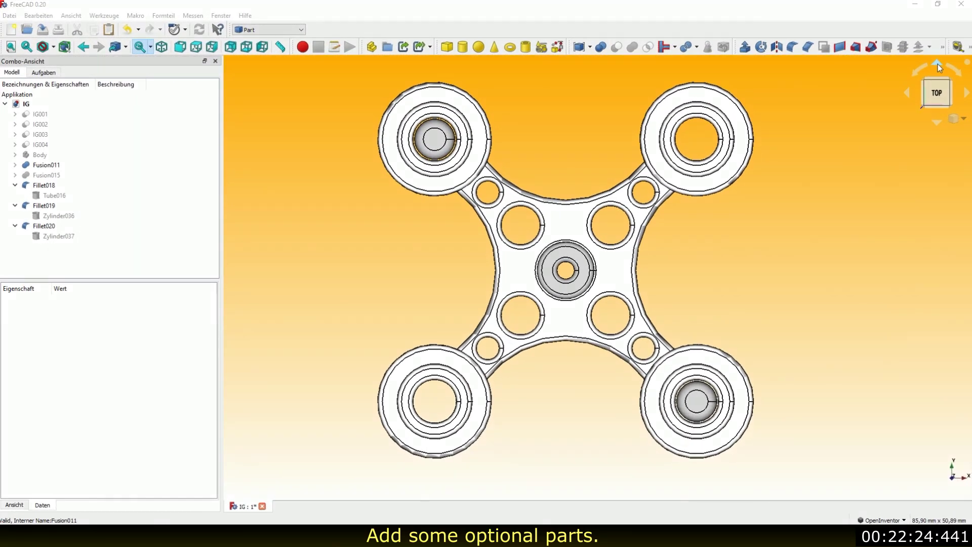
Step: Inspect the frame half from front, underside, top and isometric views
{"action": "key", "text": "0"}
{"action": "key", "text": "1"}
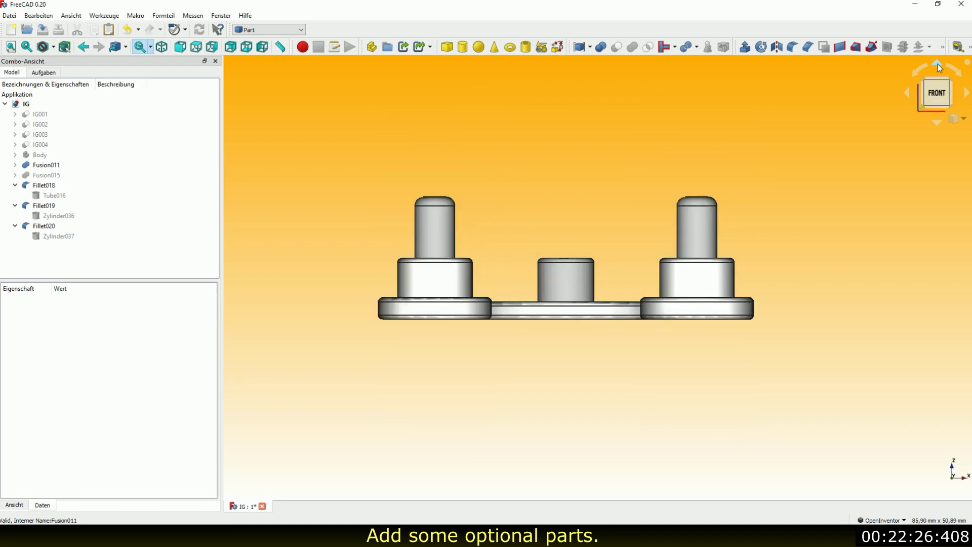
{"action": "left_click", "coordinate": [938, 64]}
{"action": "left_click", "coordinate": [938, 63]}
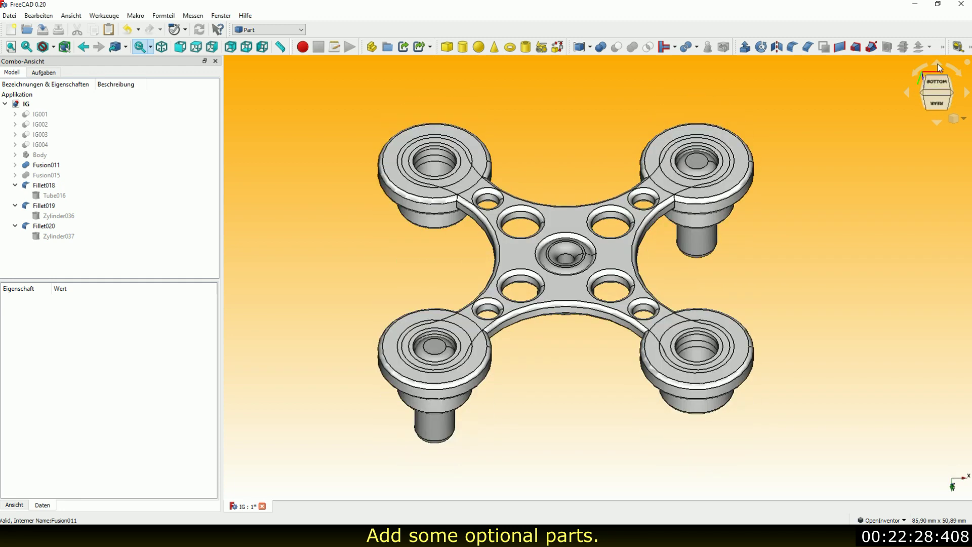
{"action": "left_click", "coordinate": [938, 64]}
{"action": "left_click", "coordinate": [938, 64]}
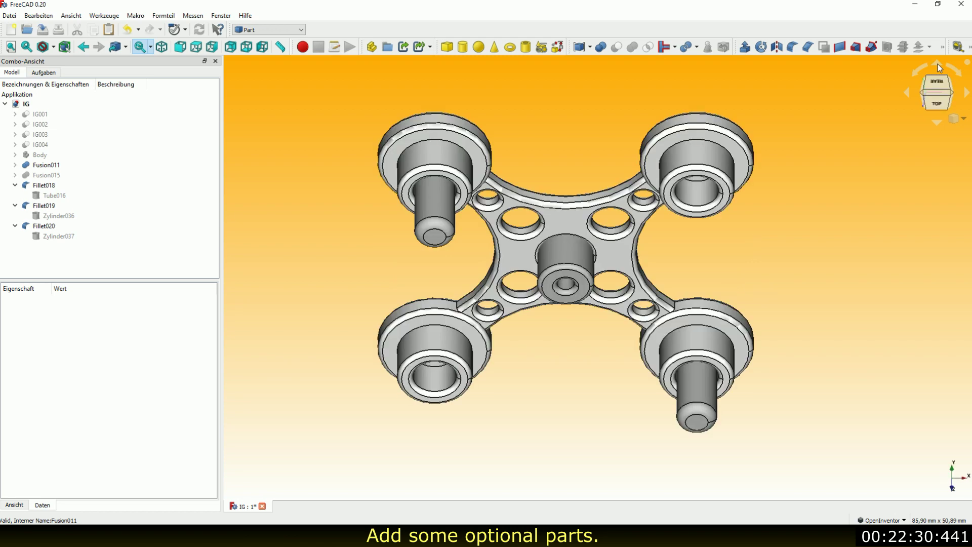
{"action": "left_click", "coordinate": [938, 63]}
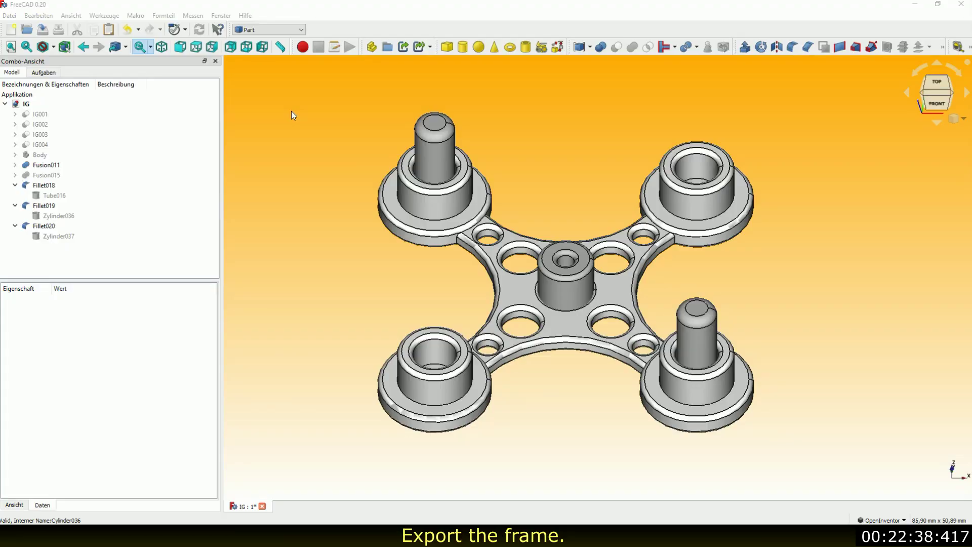
Step: Select Fusion011 and Fillet018–Fillet020 and export them as an STL
{"action": "left_click", "coordinate": [27, 167]}
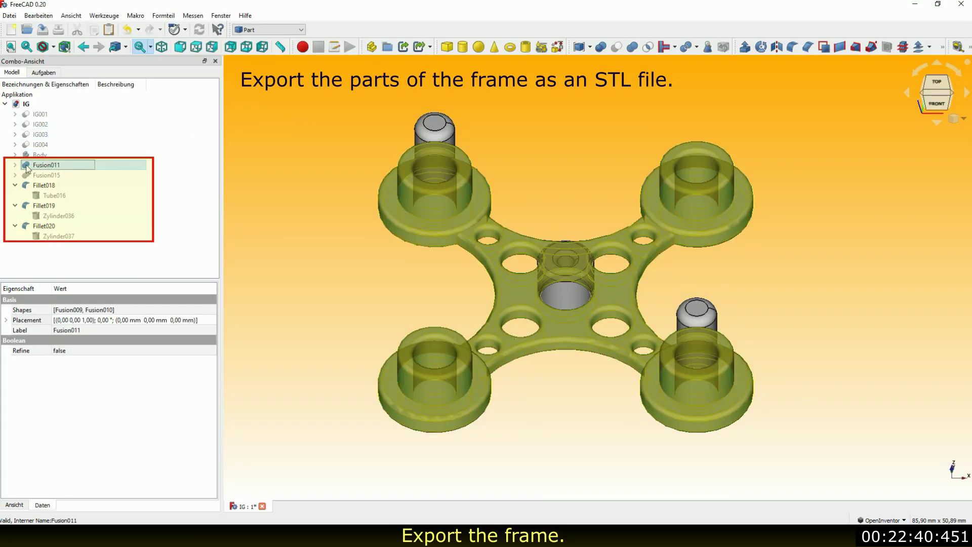
{"action": "left_click", "coordinate": [40, 186], "text": "ctrl"}
{"action": "left_click", "coordinate": [45, 206], "text": "ctrl"}
{"action": "left_click", "coordinate": [54, 228], "text": "ctrl"}
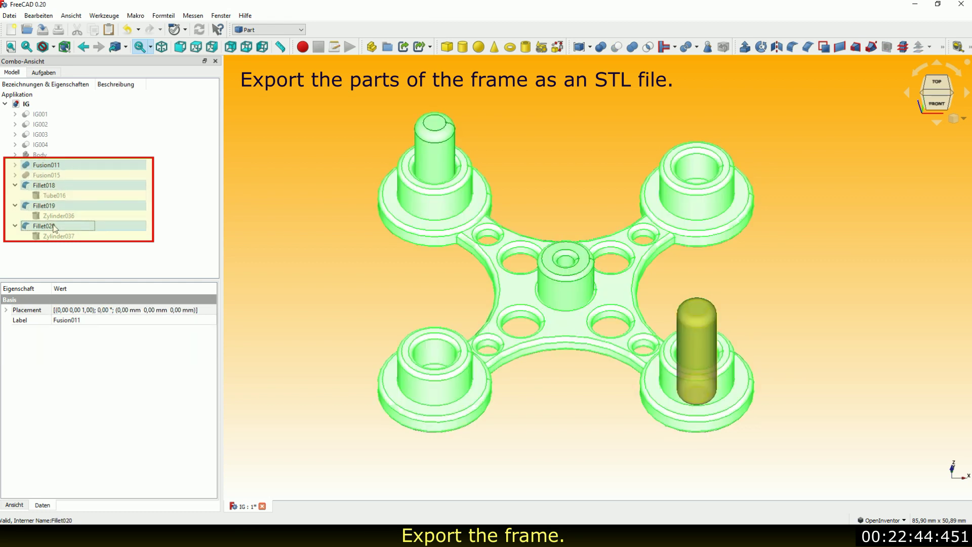
{"action": "left_click", "coordinate": [11, 16]}
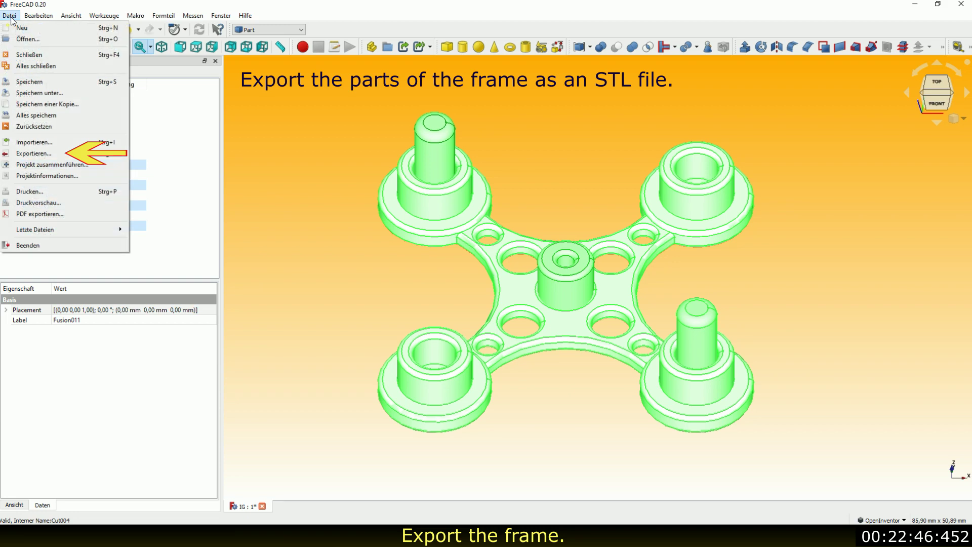
{"action": "left_click", "coordinate": [29, 153]}
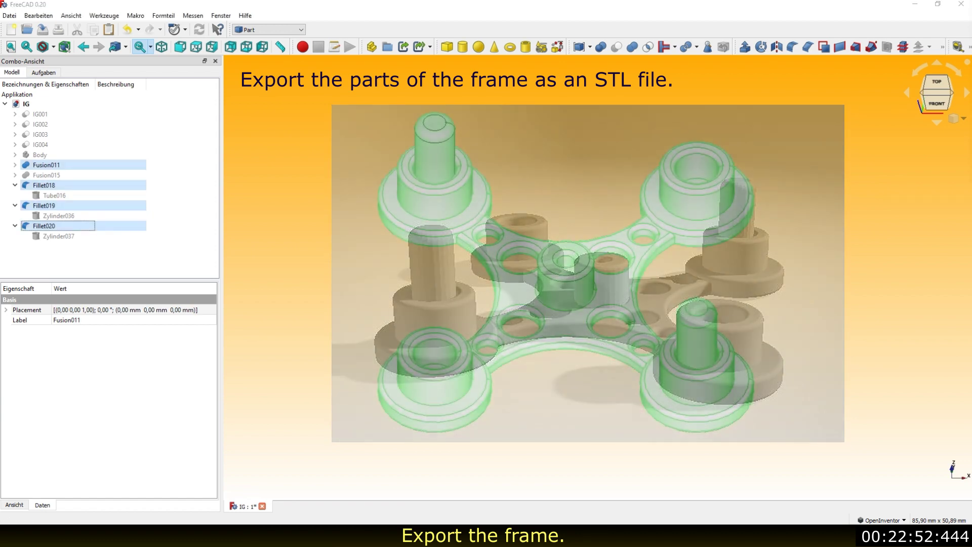
{"action": "left_click", "coordinate": [188, 252]}
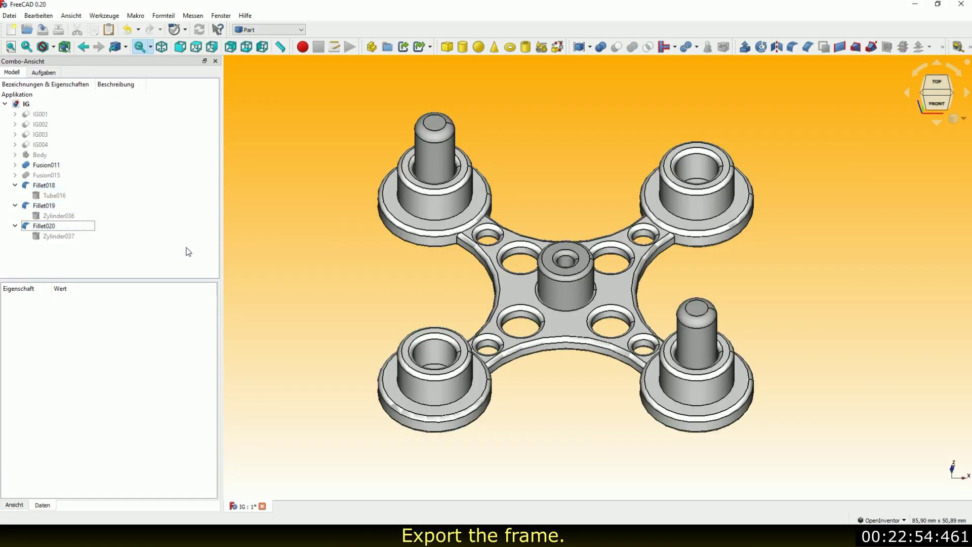